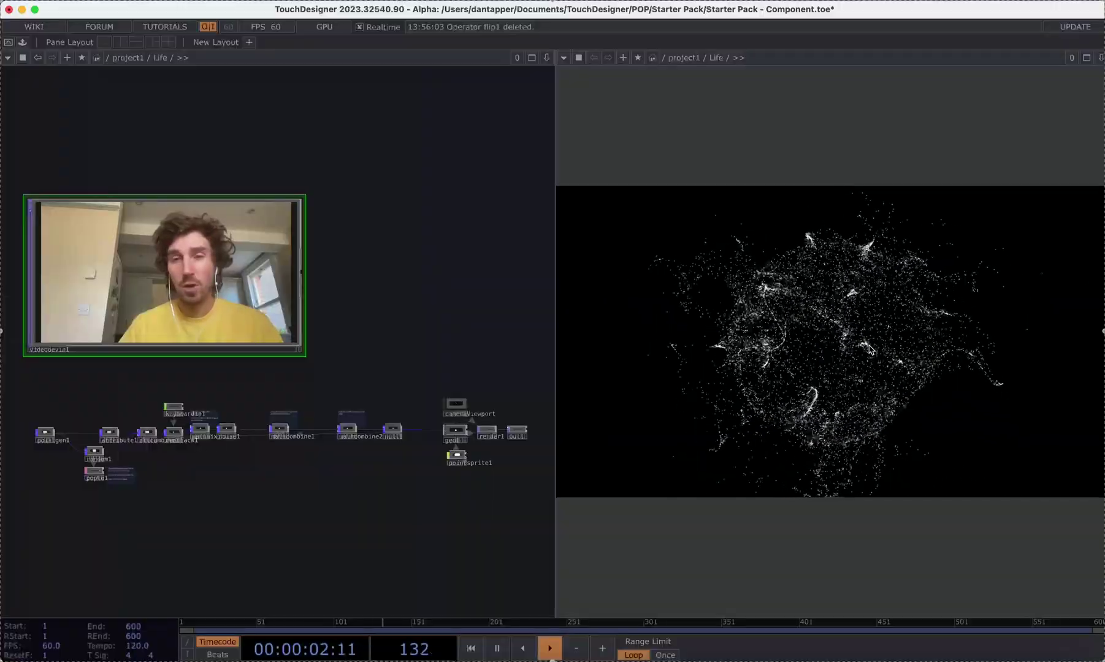
# Step: Examine the Life network's operator chain and the overview of component groups in the Starter Pack project
pyautogui.scroll(3, 177, 447)
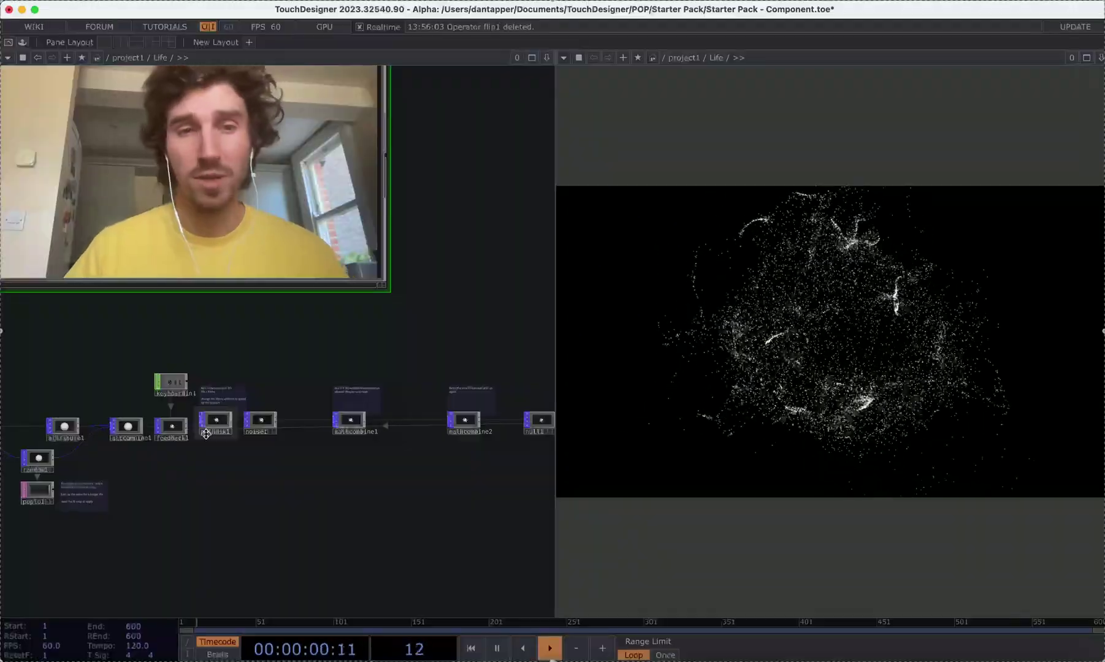
pyautogui.scroll(3, 217, 395)
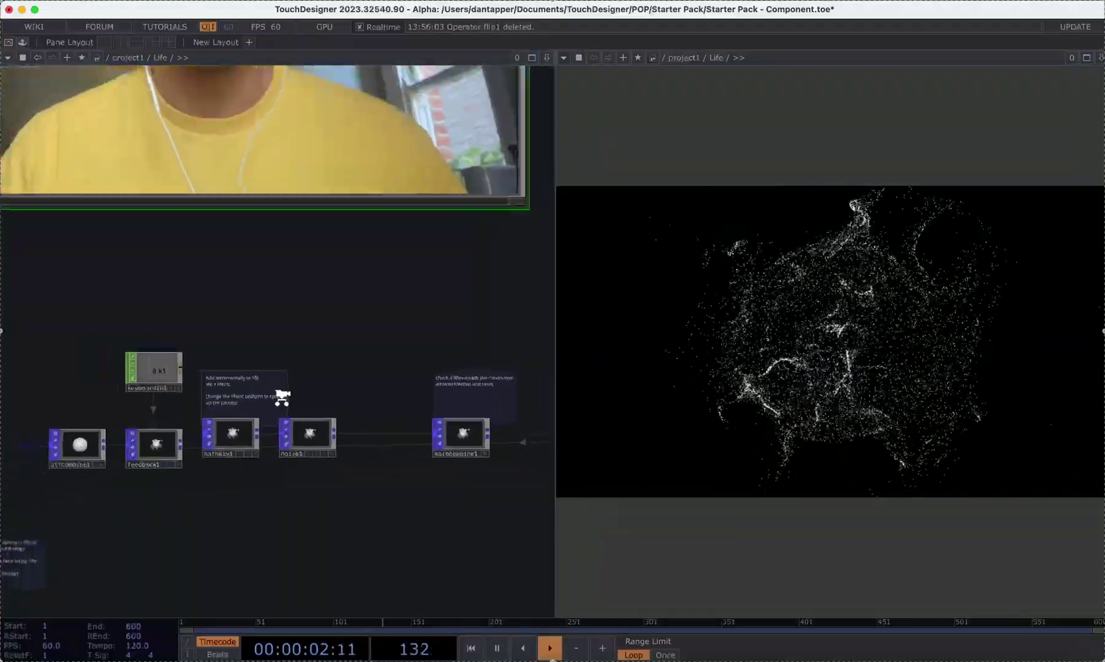
pyautogui.scroll(-5, 282, 398)
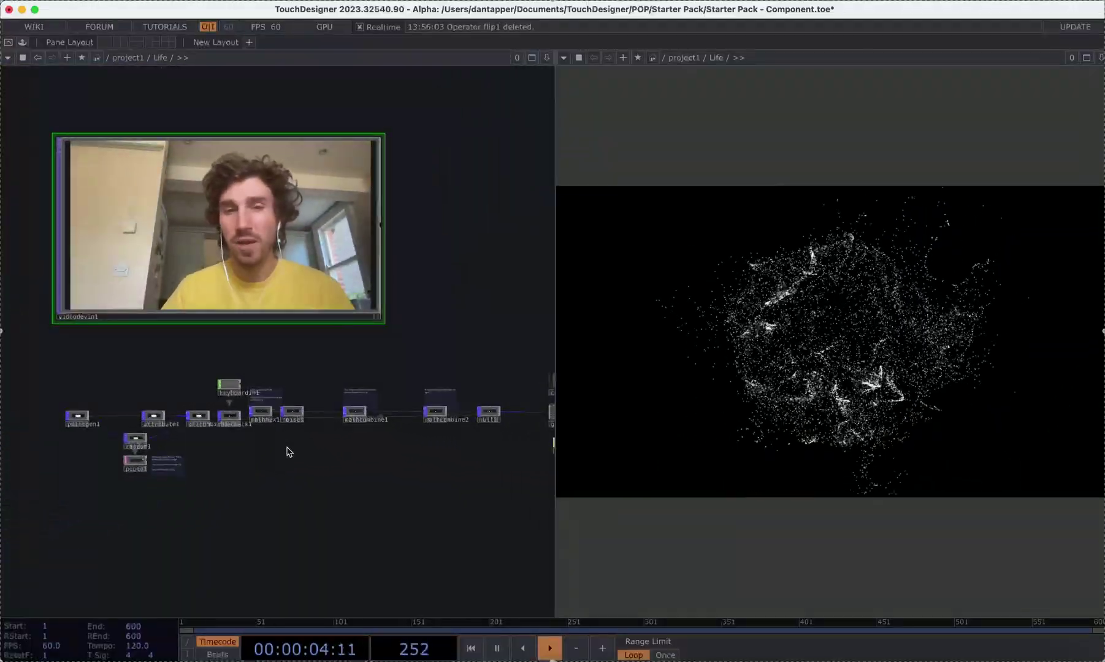
pyautogui.scroll(-5, 287, 449)
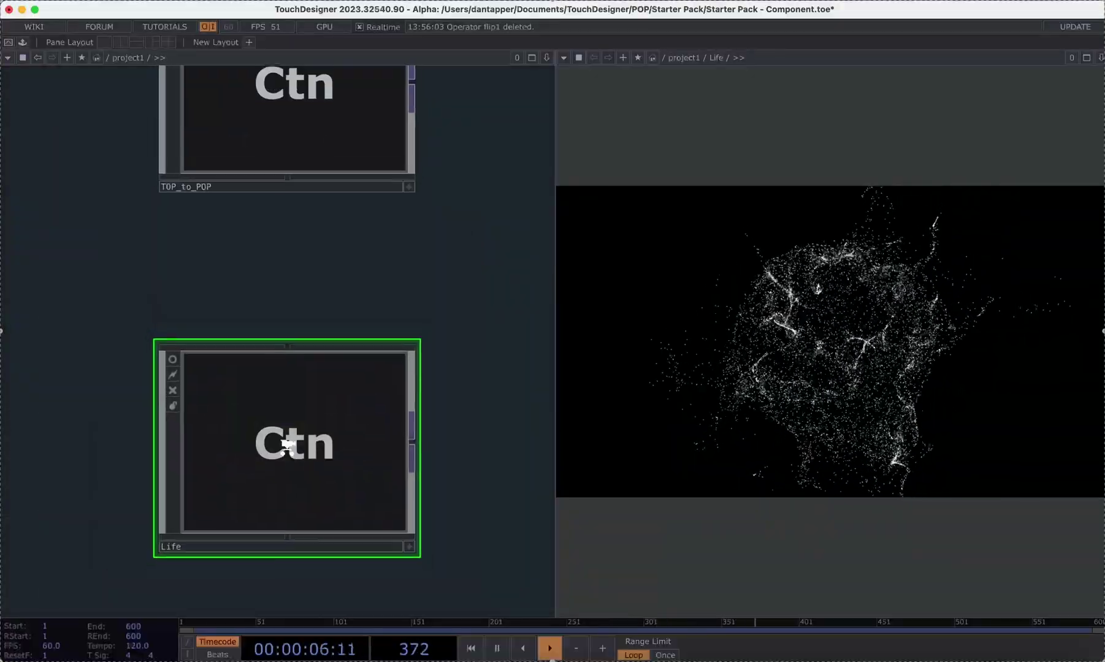
pyautogui.scroll(-5, 287, 449)
pyautogui.moveTo(249, 325); pyautogui.dragTo(250, 217)
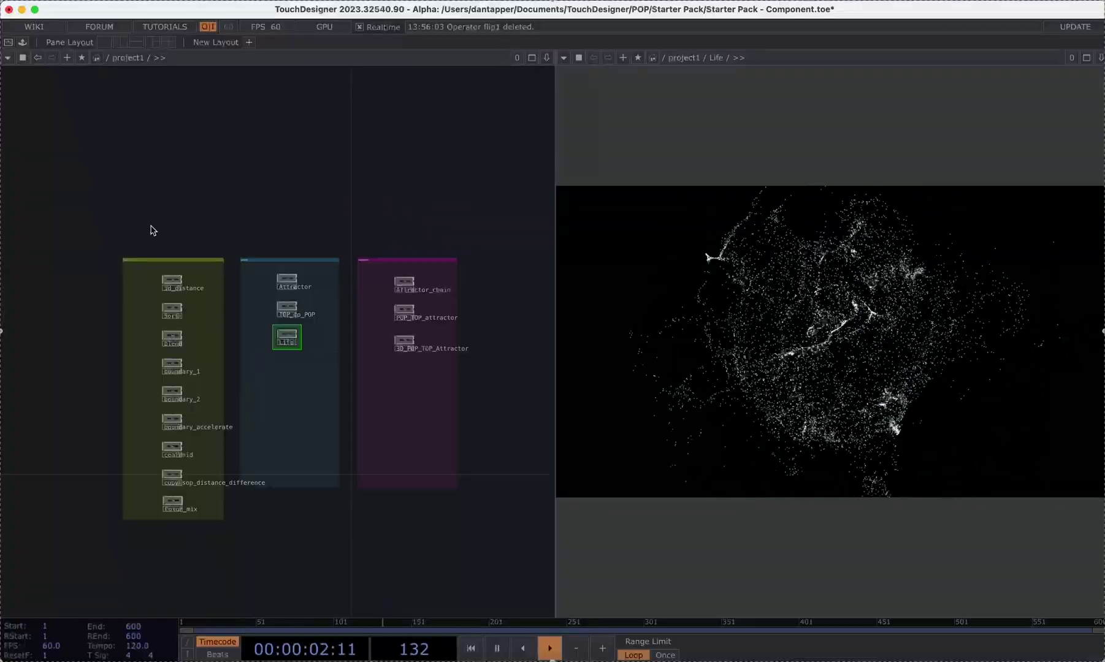
pyautogui.rightClick(97, 234)
pyautogui.click(311, 237)
pyautogui.scroll(5, 280, 247)
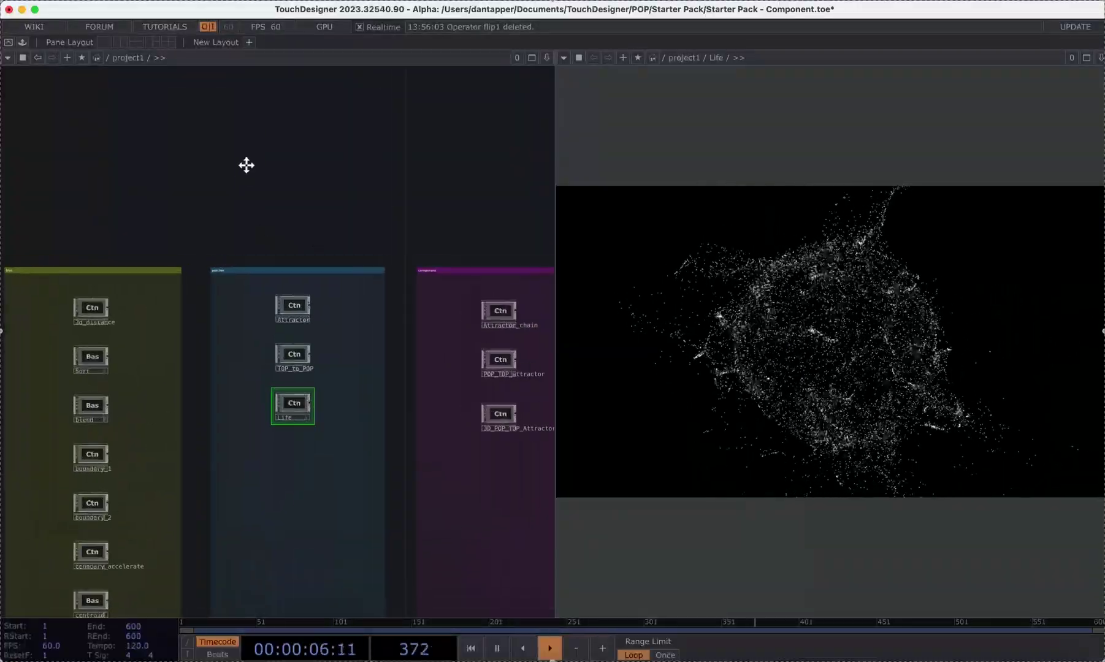
pyautogui.moveTo(245, 165); pyautogui.dragTo(260, 93)
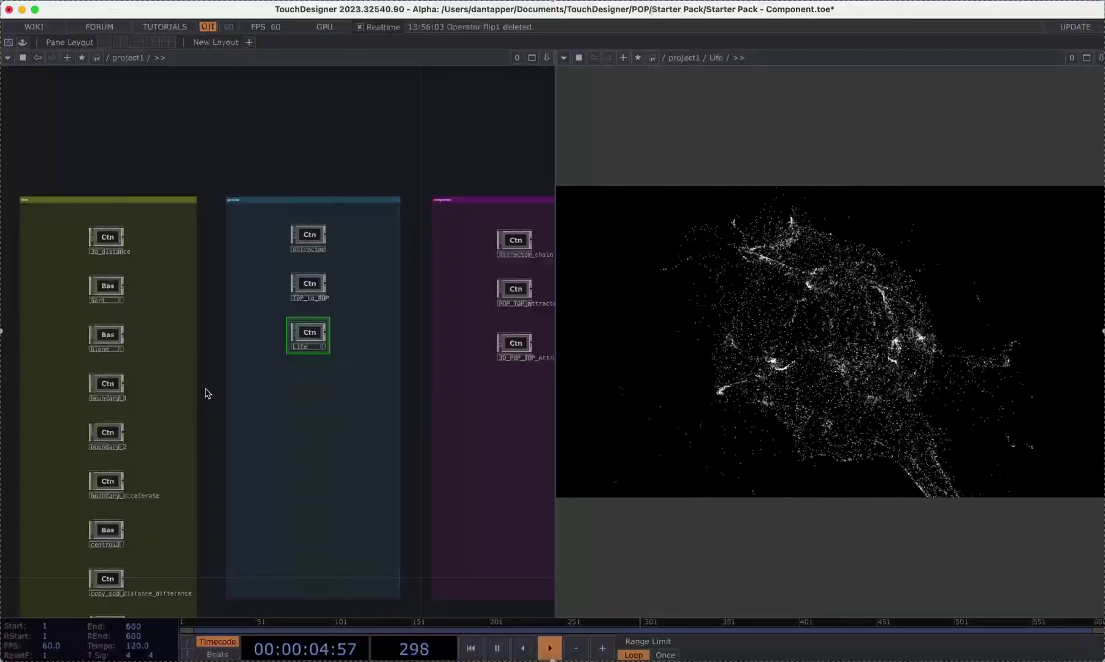
# Step: Quit the Starter Pack - Component project without saving and switch to the empty NewProject window
pyautogui.press('super+q')
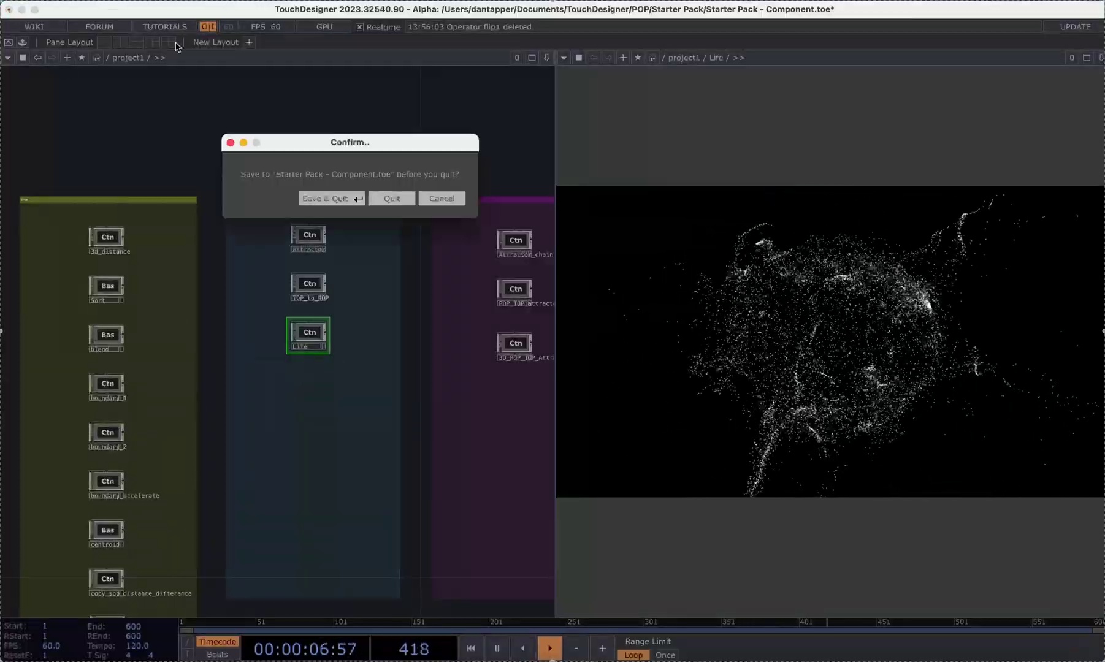
pyautogui.click(400, 200)
pyautogui.hotkey('ctrl', 'Up')
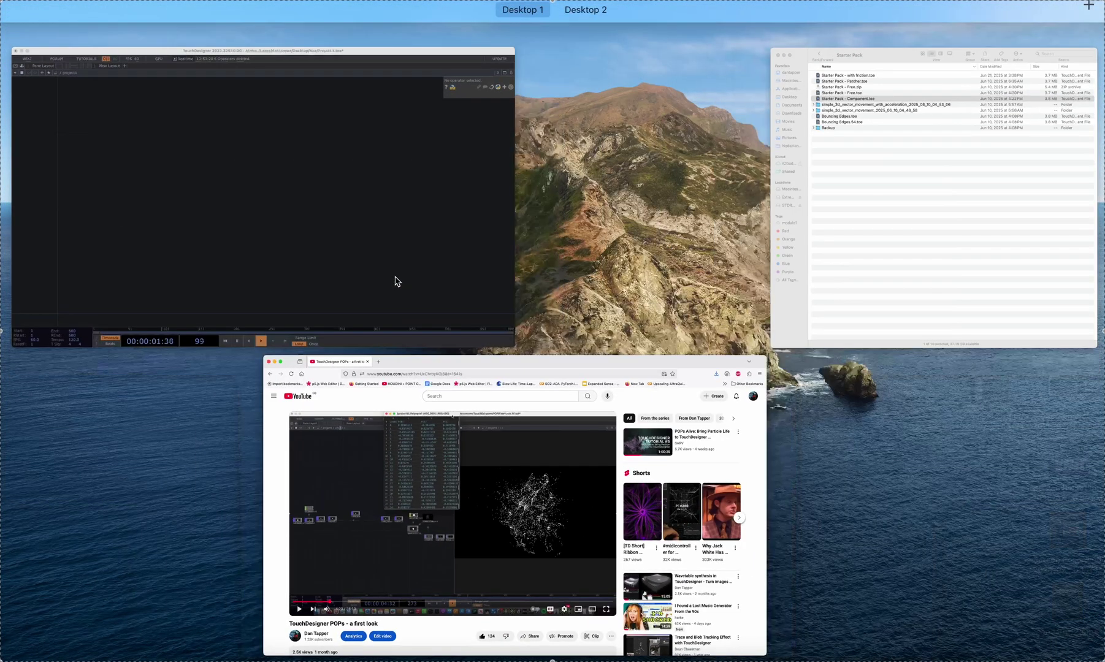
pyautogui.click(412, 265)
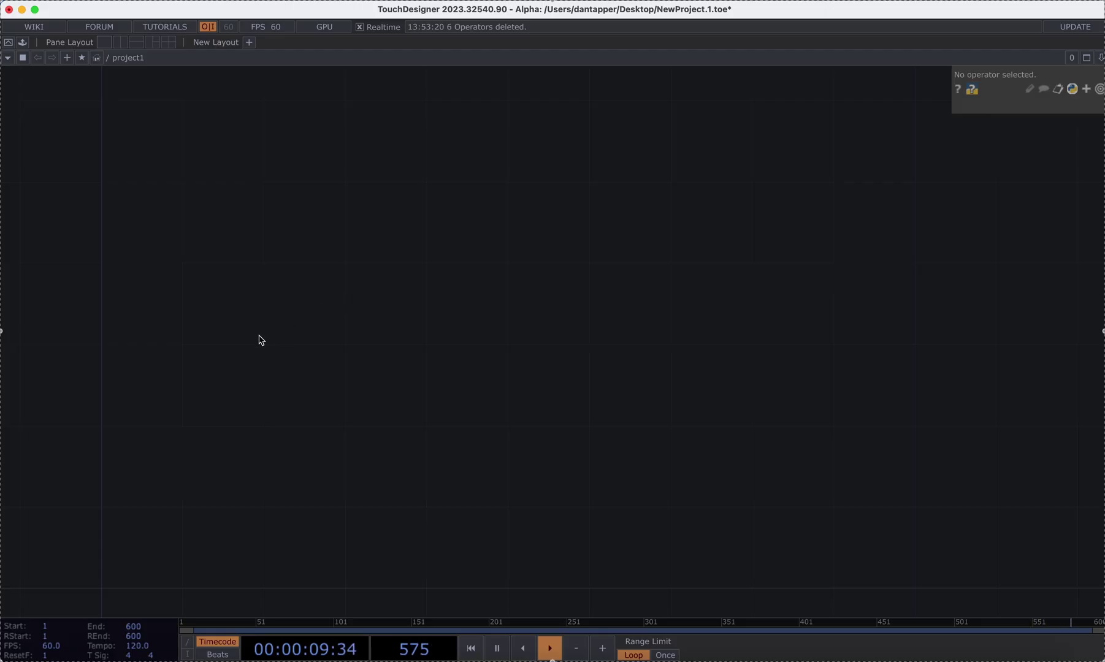
# Step: Add a Point Generator POP to the empty network and make its viewer active
pyautogui.press('Tab')
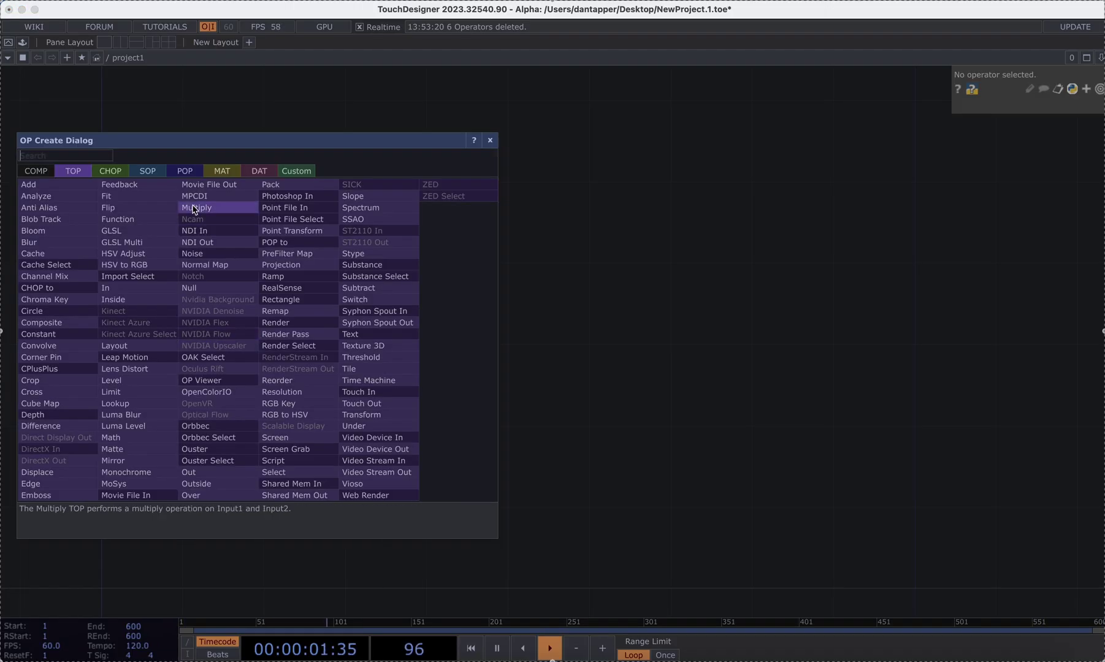
pyautogui.click(184, 173)
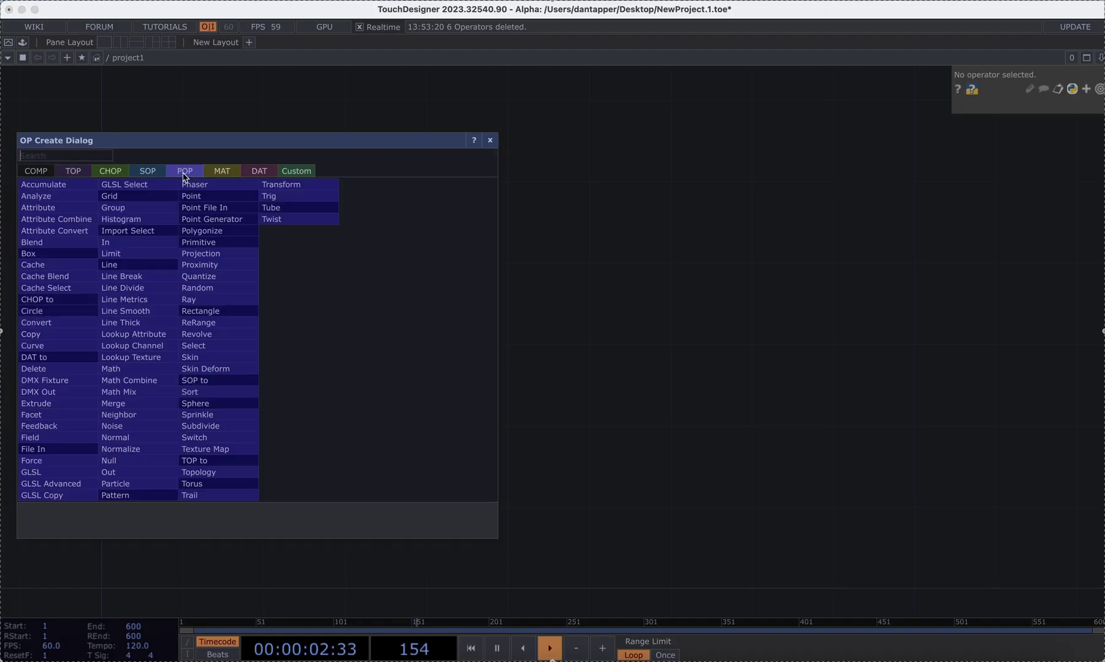
pyautogui.click(219, 218)
pyautogui.click(219, 222)
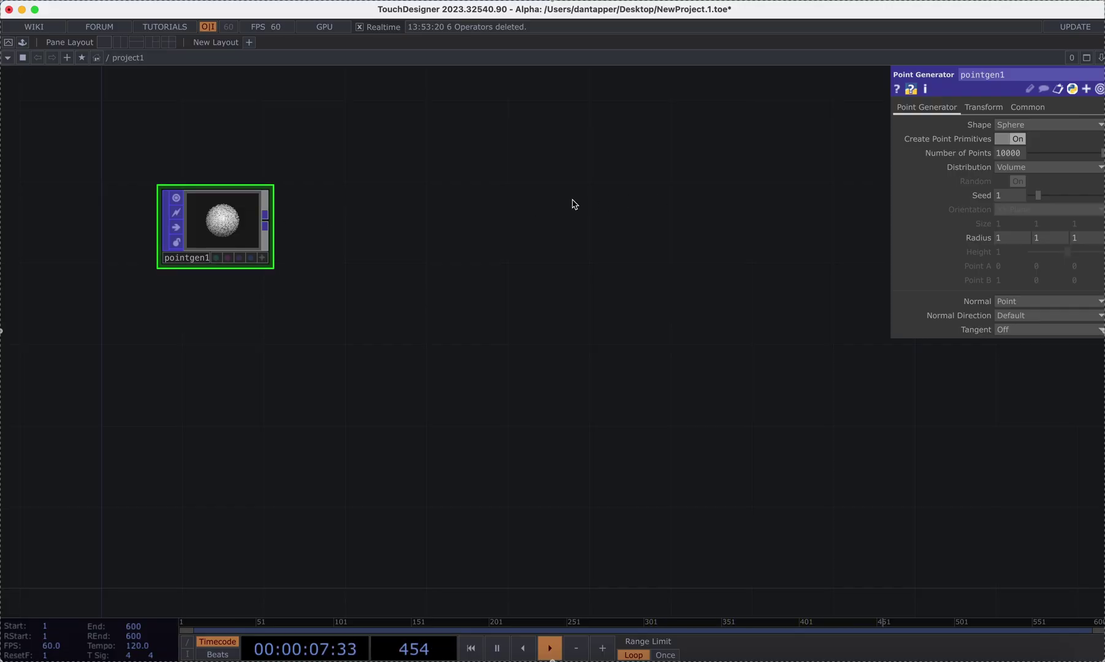
pyautogui.scroll(4, 260, 222)
pyautogui.click(285, 312)
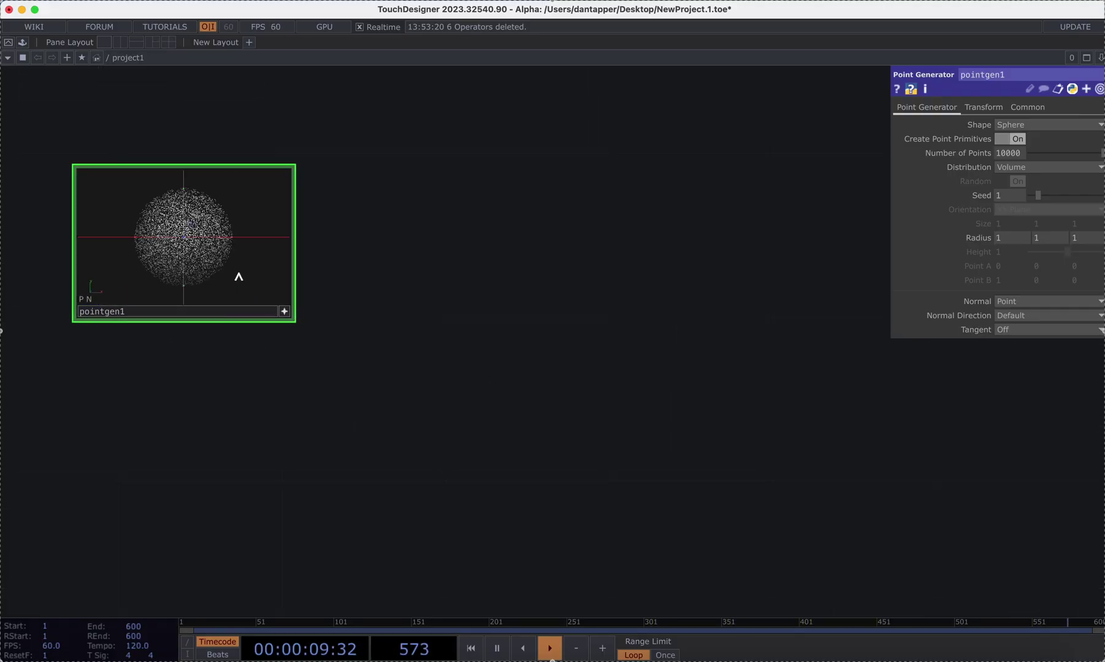
pyautogui.moveTo(240, 278); pyautogui.dragTo(219, 263)
# Step: Try the Box and Torus shapes on the point generator and return it to Sphere
pyautogui.click(1003, 125)
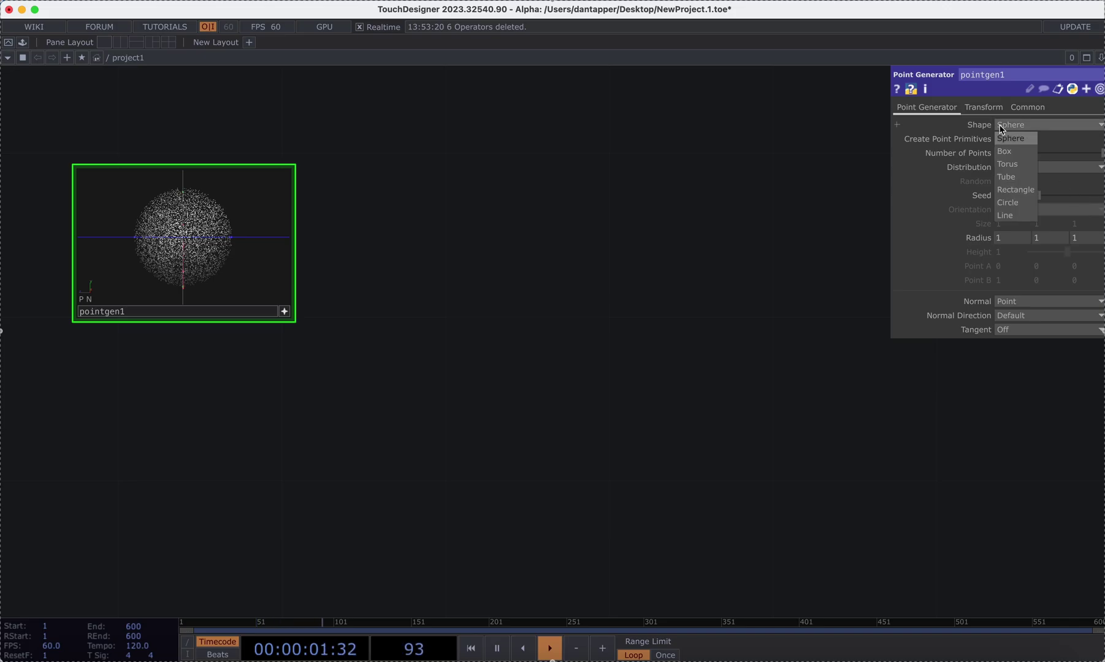
pyautogui.click(1009, 151)
pyautogui.click(1010, 125)
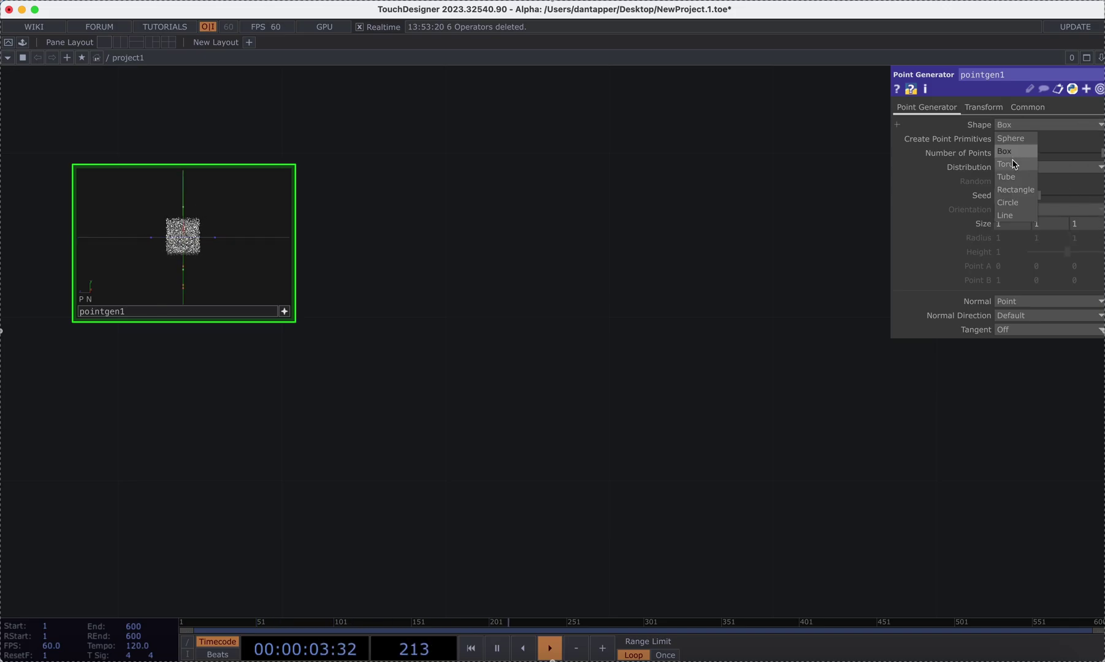
pyautogui.click(1009, 164)
pyautogui.moveTo(226, 254); pyautogui.dragTo(136, 252)
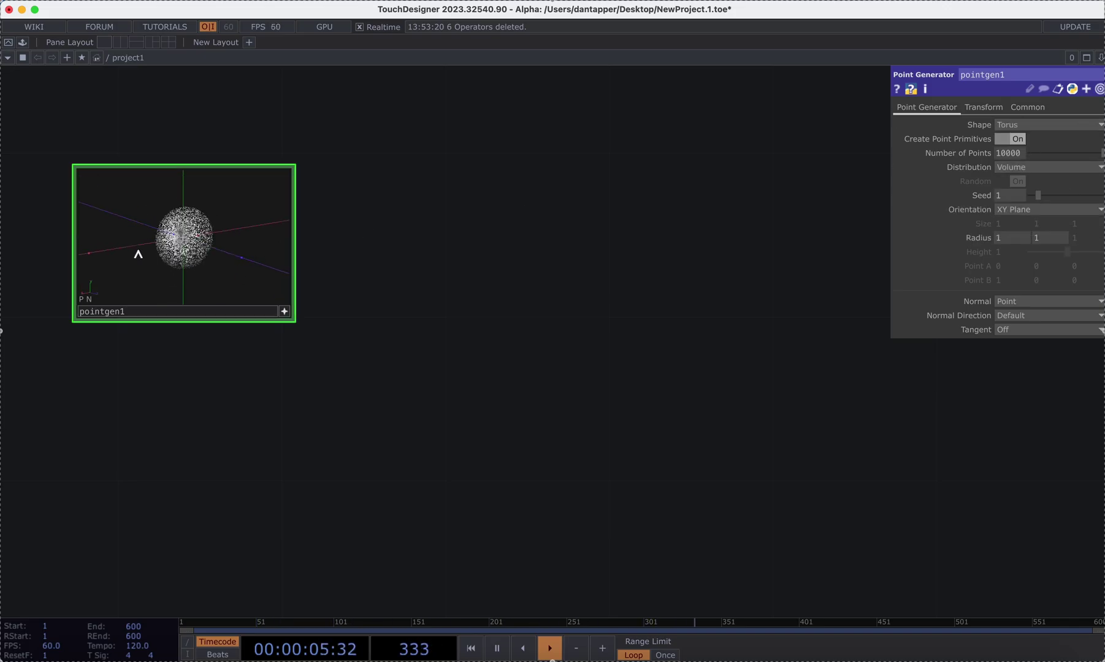
pyautogui.click(1015, 127)
pyautogui.click(1014, 138)
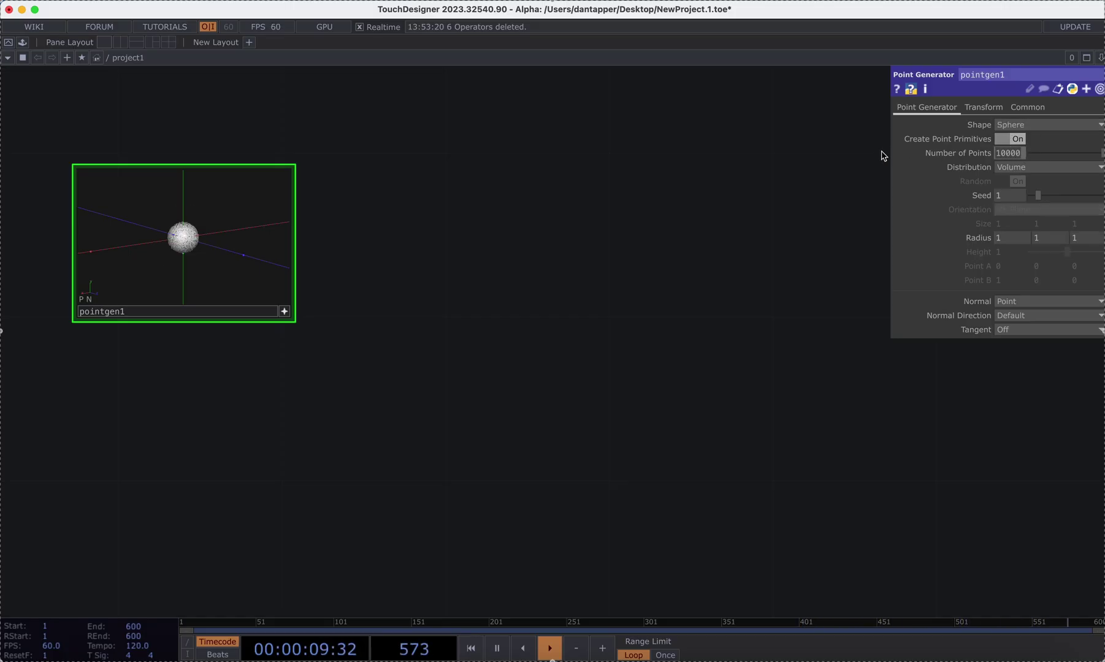
# Step: Set the point generator's Number of Points to 5000 and deactivate its viewer
pyautogui.write('5')
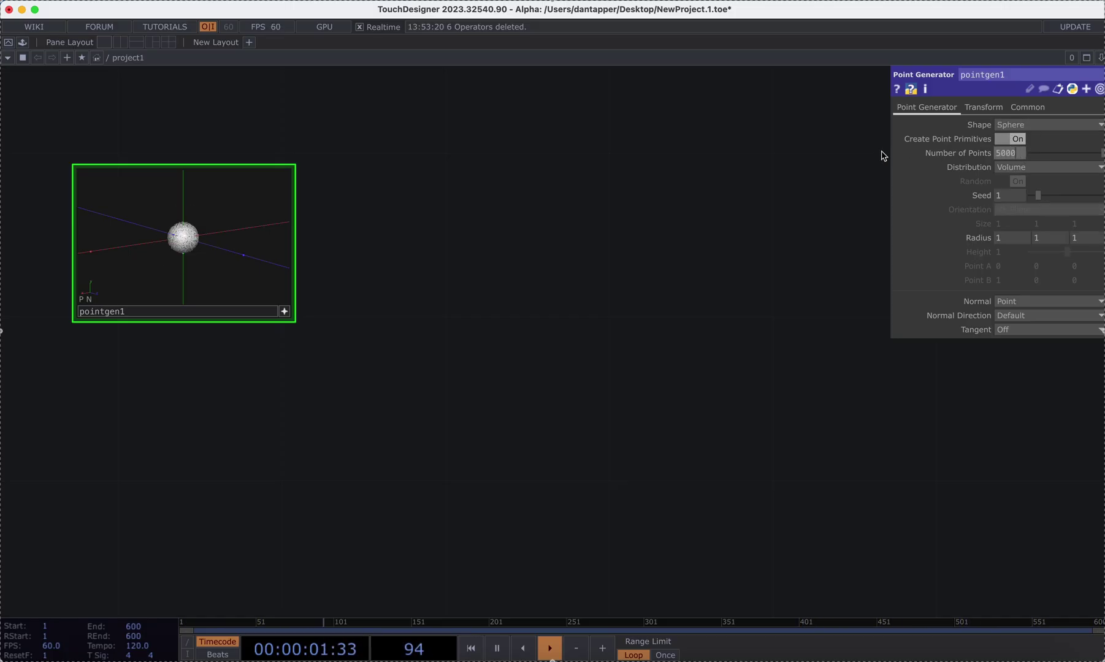
pyautogui.press('Return')
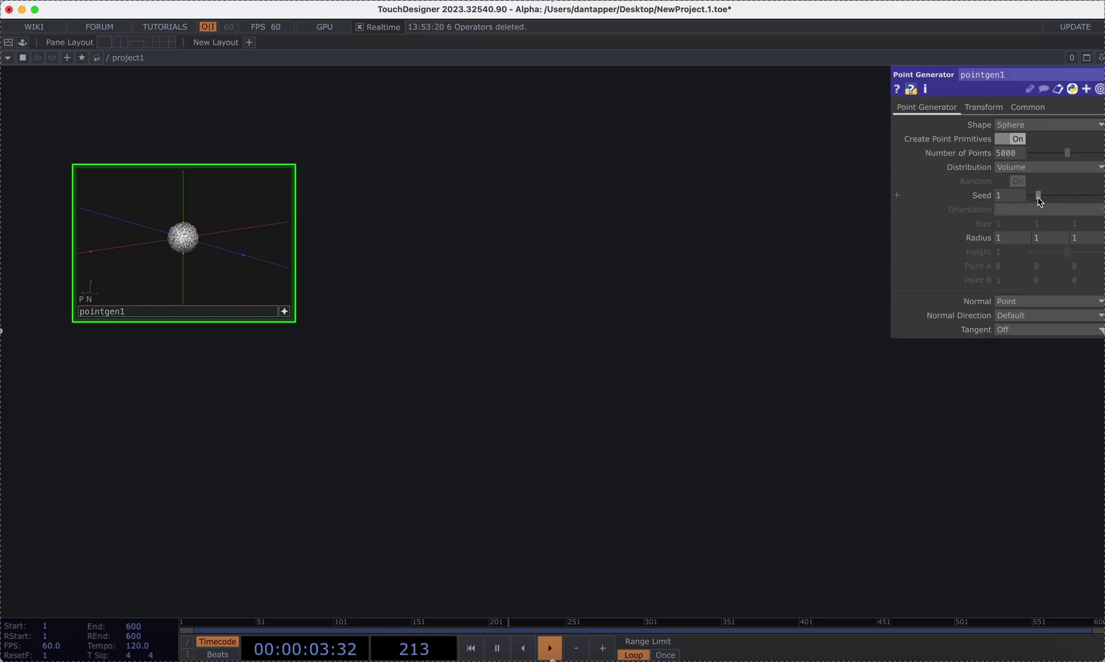
pyautogui.click(285, 312)
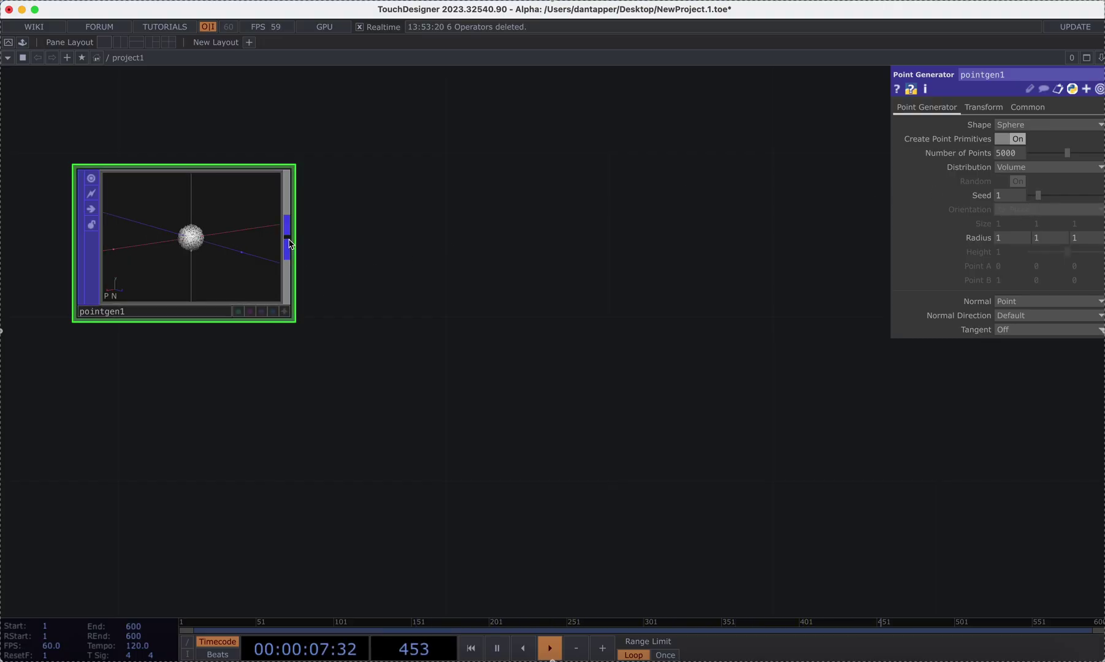
# Step: Connect a new Null POP to the output of pointgen1
pyautogui.moveTo(289, 245); pyautogui.dragTo(587, 245)
pyautogui.write('null')
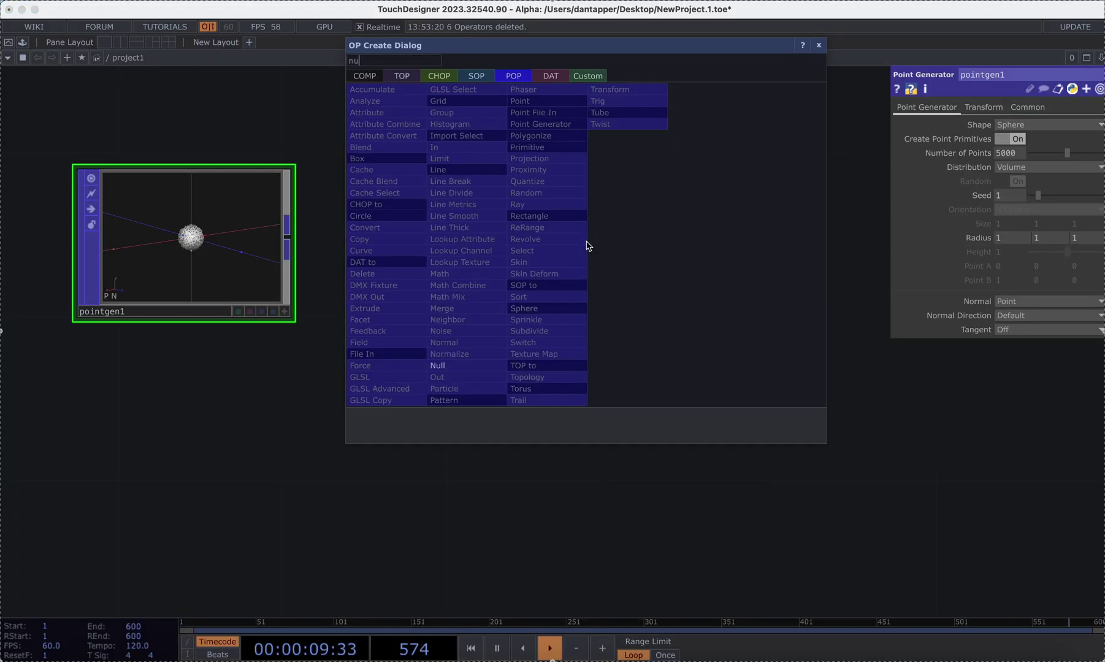
pyautogui.press('Return')
pyautogui.click(434, 233)
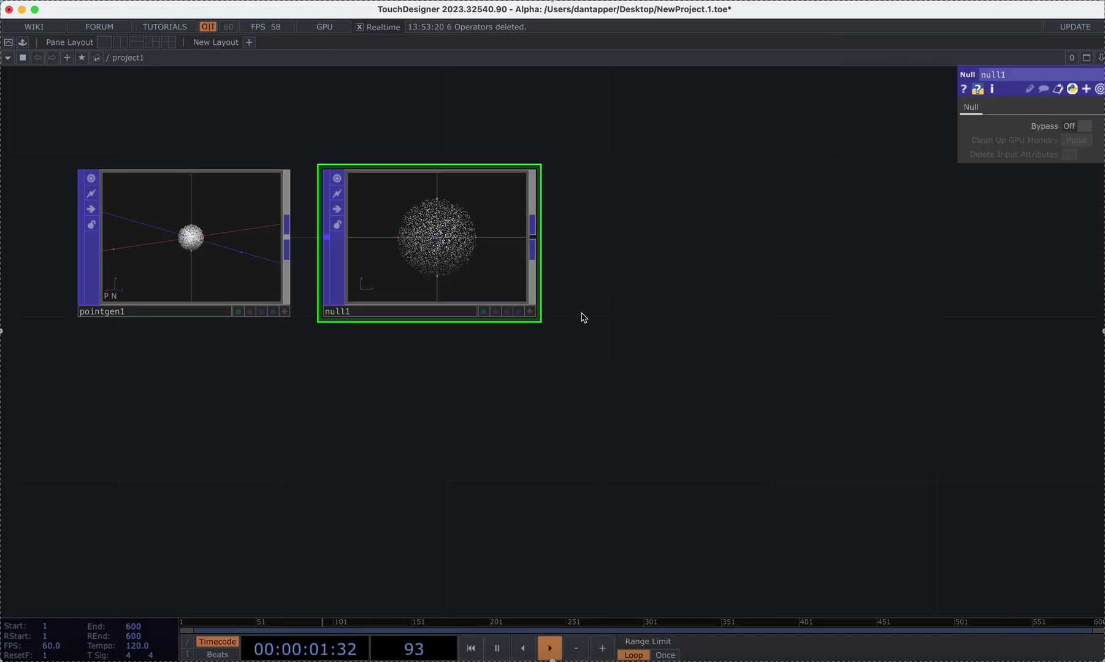
pyautogui.scroll(-4, 589, 311)
pyautogui.moveTo(589, 311); pyautogui.dragTo(369, 280)
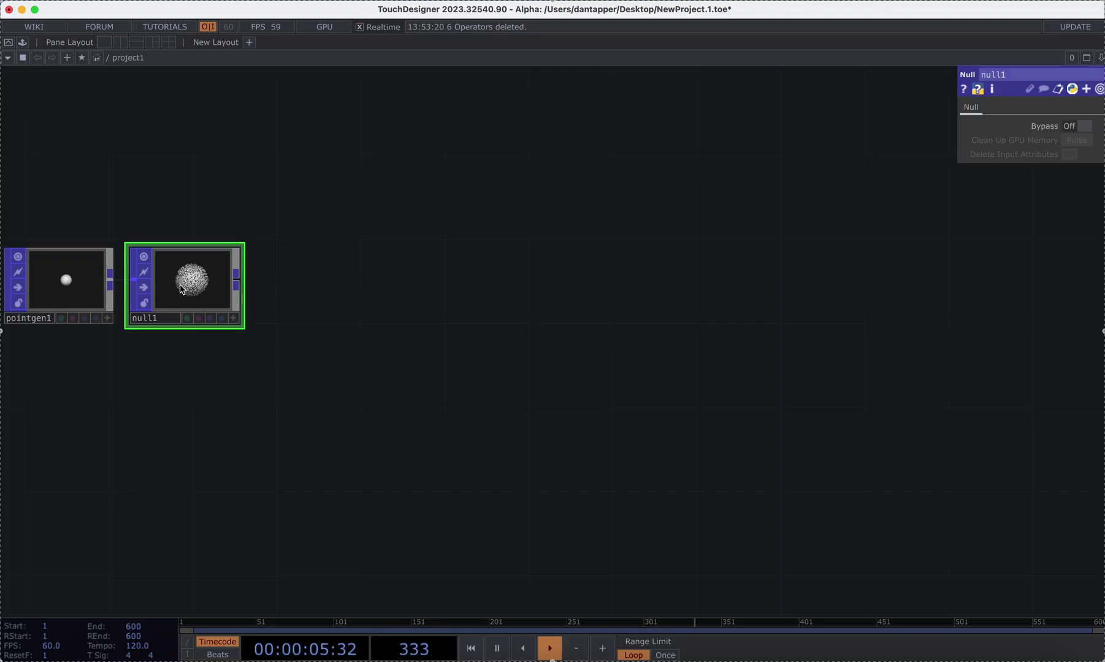
# Step: Connect a new Feedback POP to the output of null1, leaving a gap between the two
pyautogui.moveTo(238, 285); pyautogui.dragTo(412, 279)
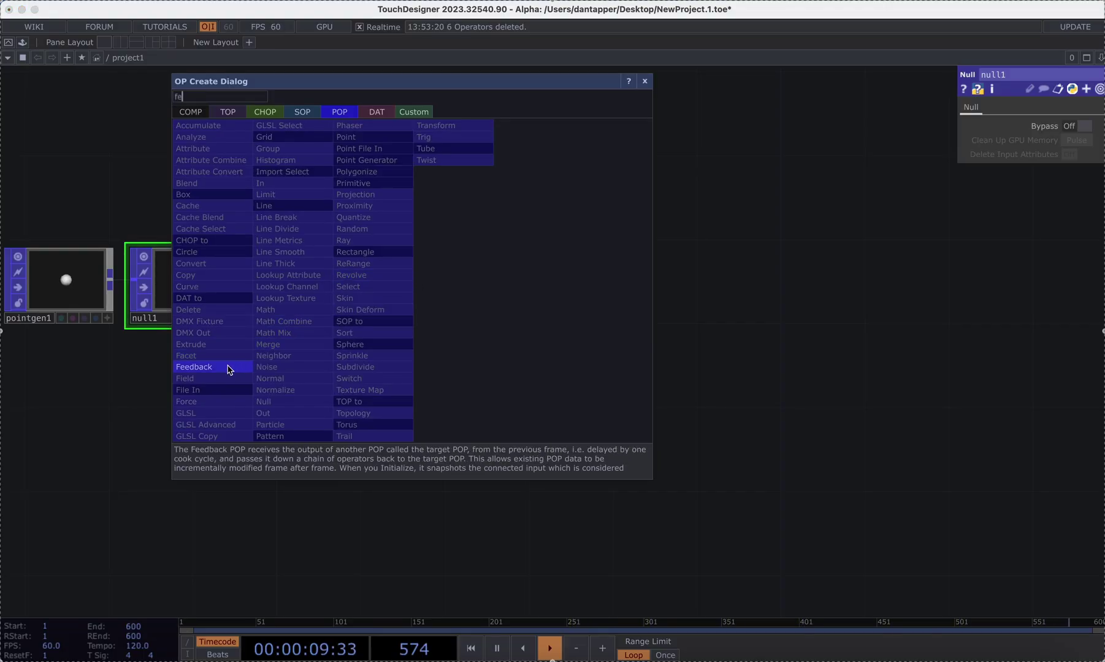
pyautogui.click(227, 368)
pyautogui.click(353, 288)
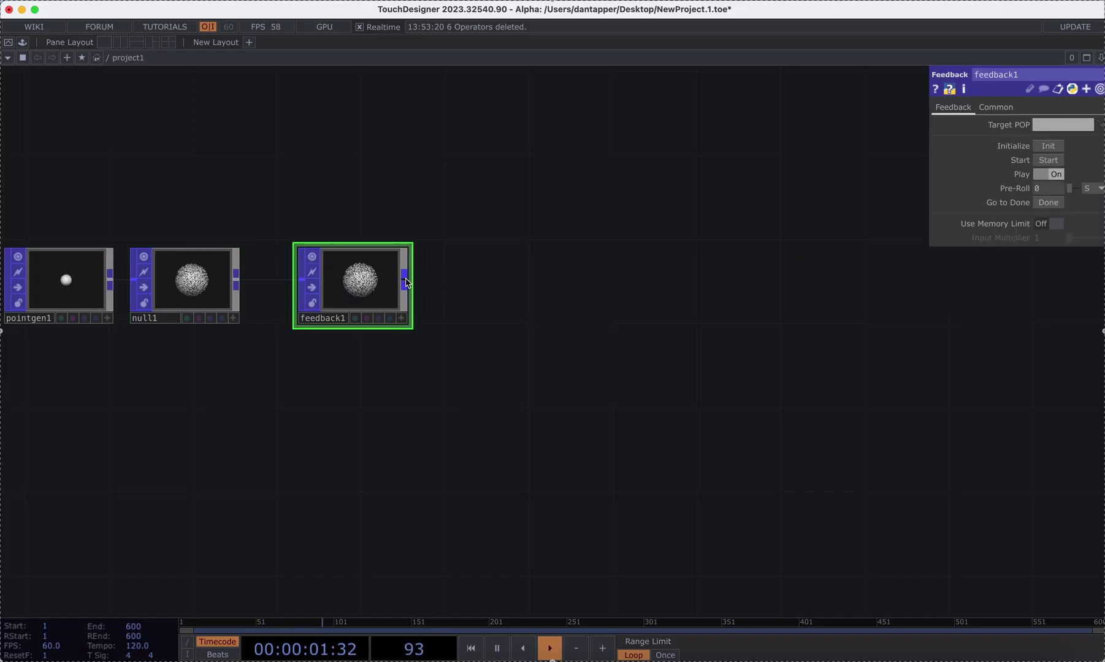
# Step: Connect a second Null POP to the output of feedback1
pyautogui.moveTo(404, 282); pyautogui.dragTo(633, 276)
pyautogui.click(633, 276)
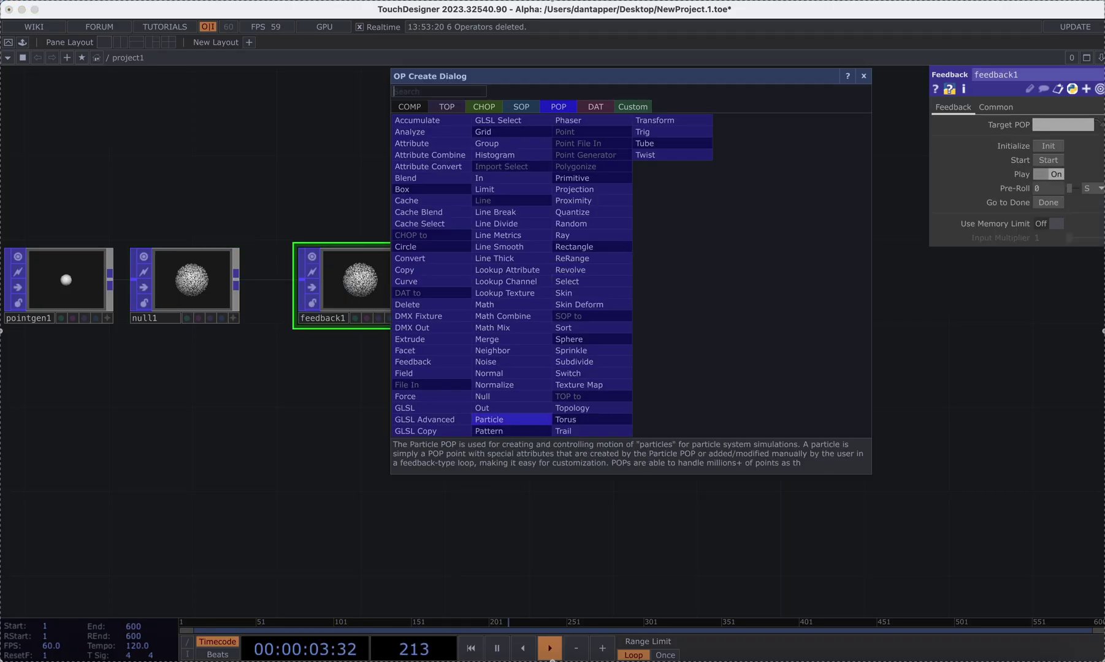
pyautogui.write('nu')
pyautogui.click(501, 403)
pyautogui.click(641, 305)
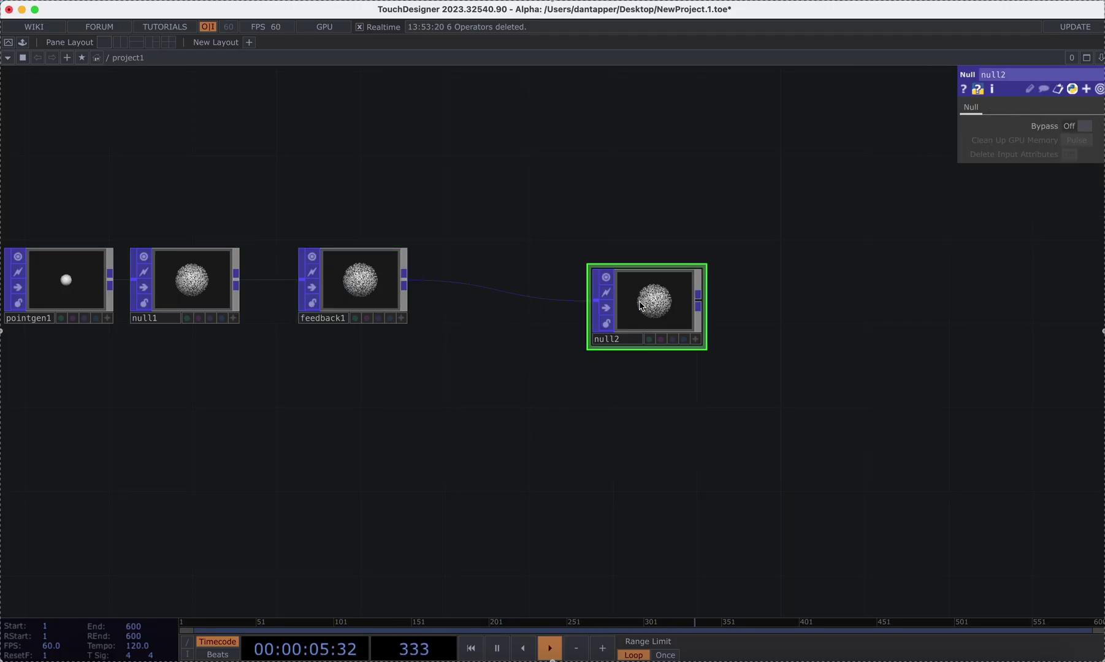
# Step: Rename the null after feedback1 as end_fb and assign it as feedback1's Target POP
pyautogui.click(610, 339)
pyautogui.write('end')
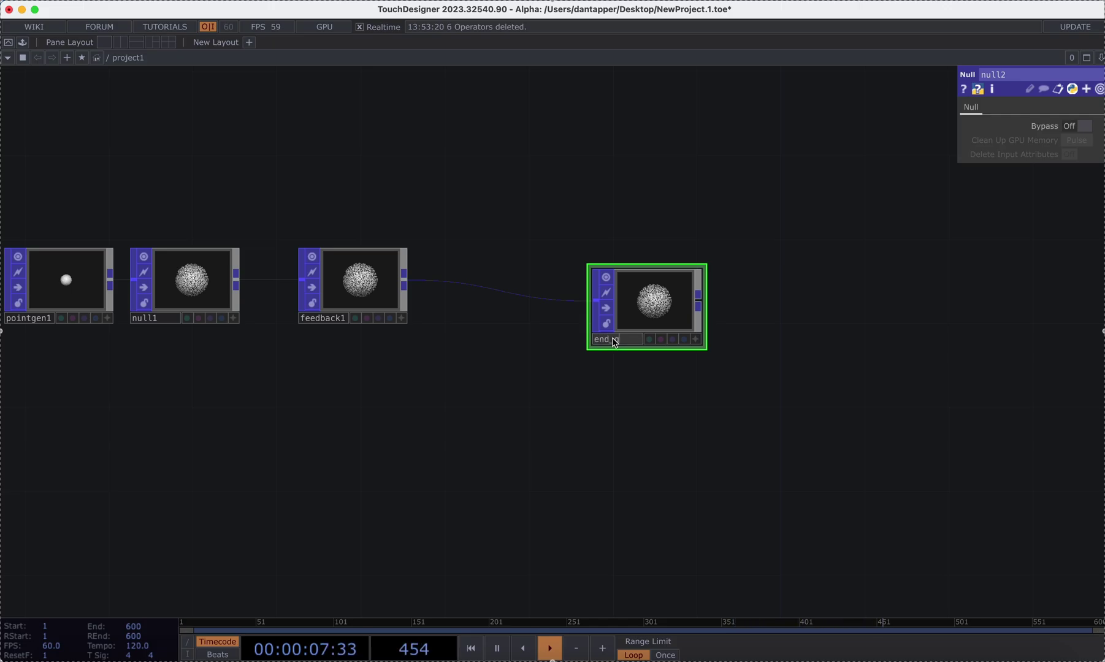
pyautogui.write('_g')
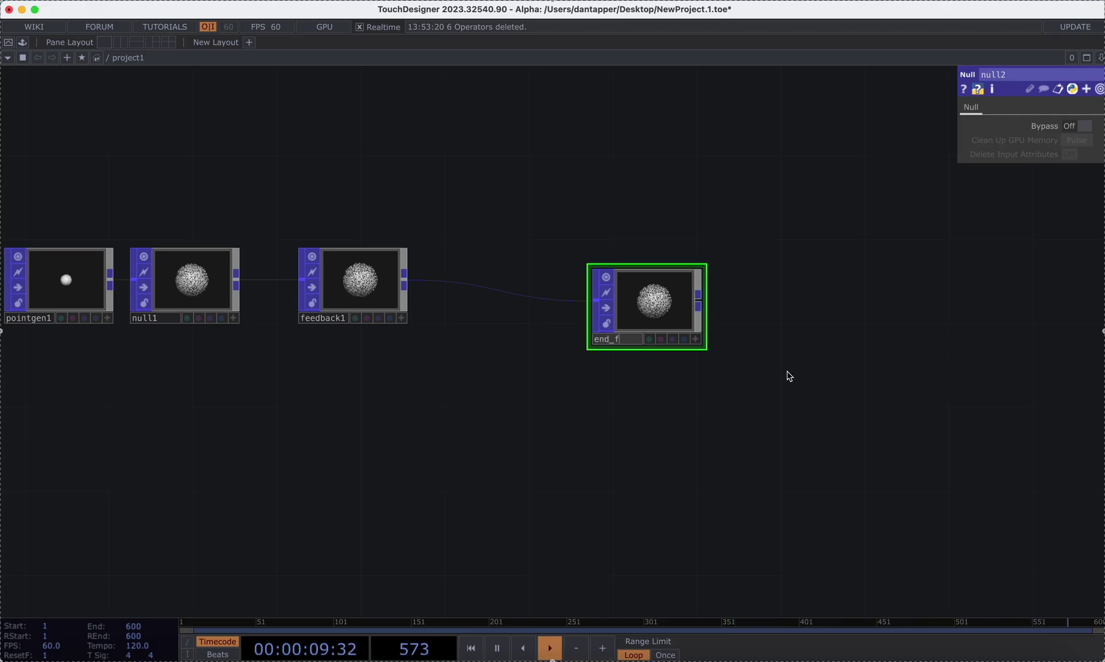
pyautogui.write('b')
pyautogui.press('Return')
pyautogui.moveTo(655, 316); pyautogui.dragTo(1053, 127)
# Step: Add a Keyboard In CHOP to the network directly above feedback1
pyautogui.press('Tab')
pyautogui.write('ke')
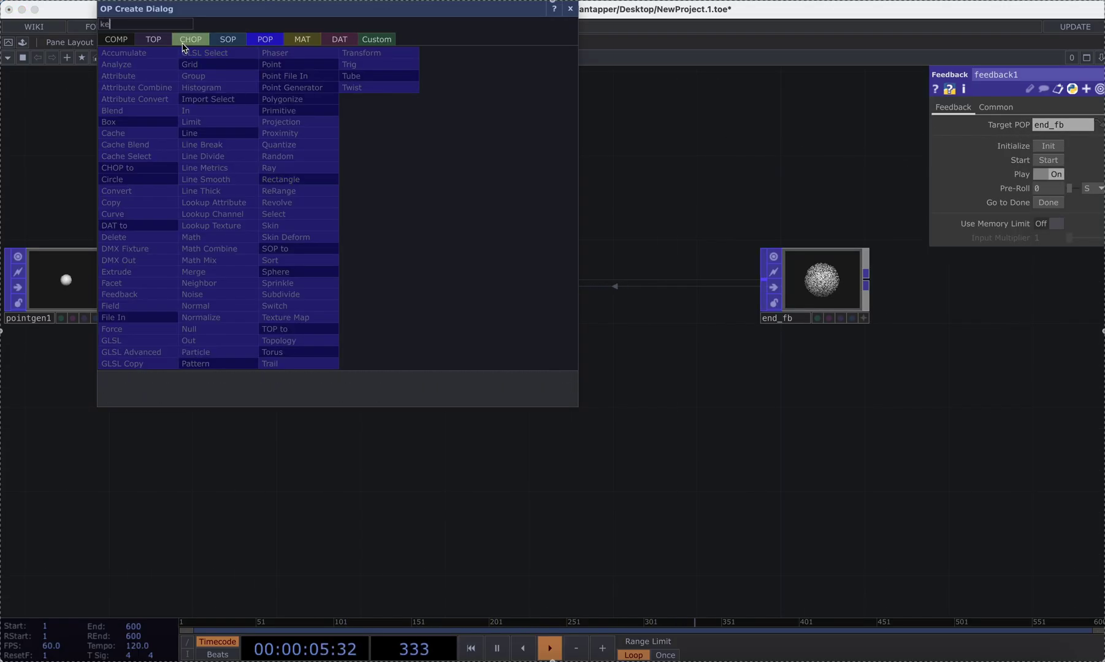
pyautogui.press('Return')
pyautogui.click(357, 165)
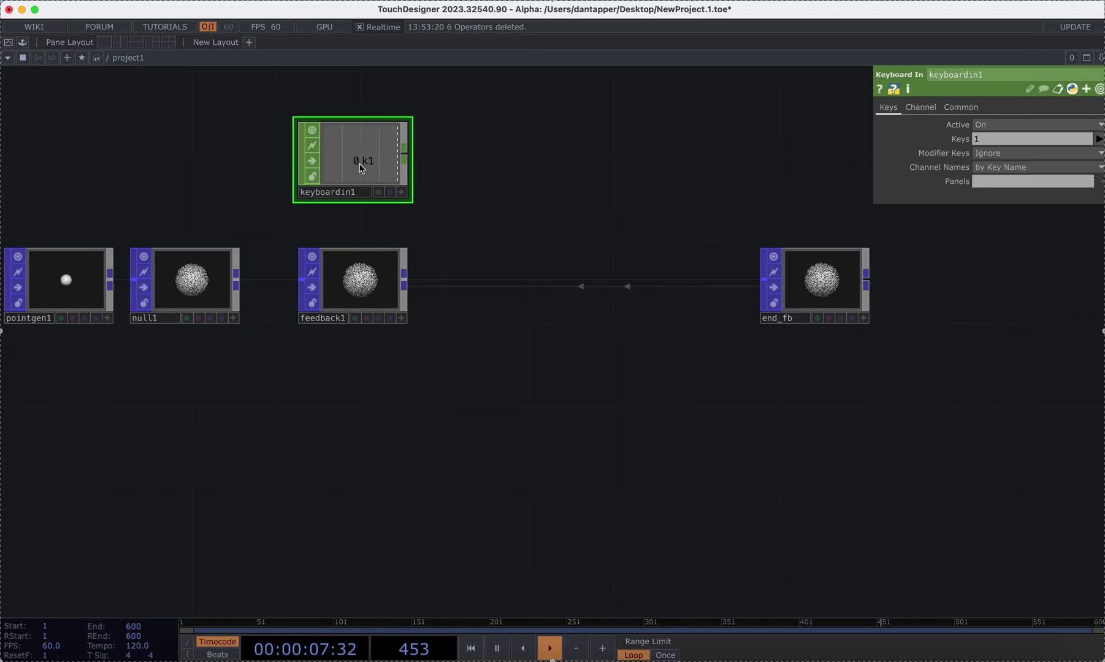
# Step: Drive feedback1's Start parameter with keyboardin1's k1 channel and move end_fb farther from feedback1
pyautogui.moveTo(353, 161); pyautogui.dragTo(1049, 159)
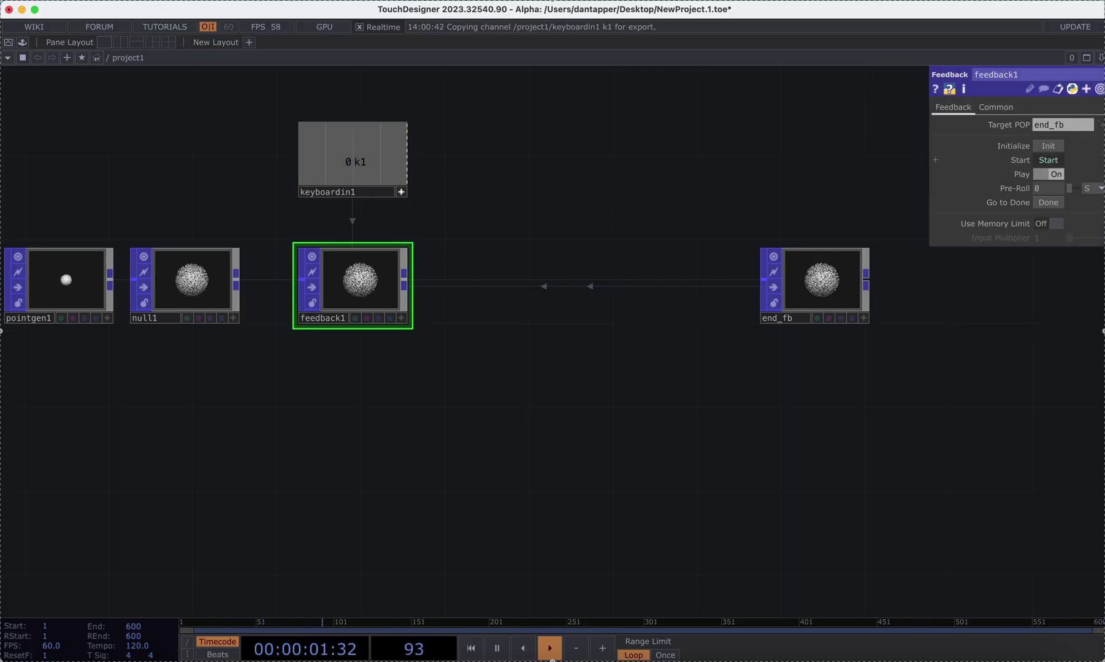
pyautogui.click(1049, 164)
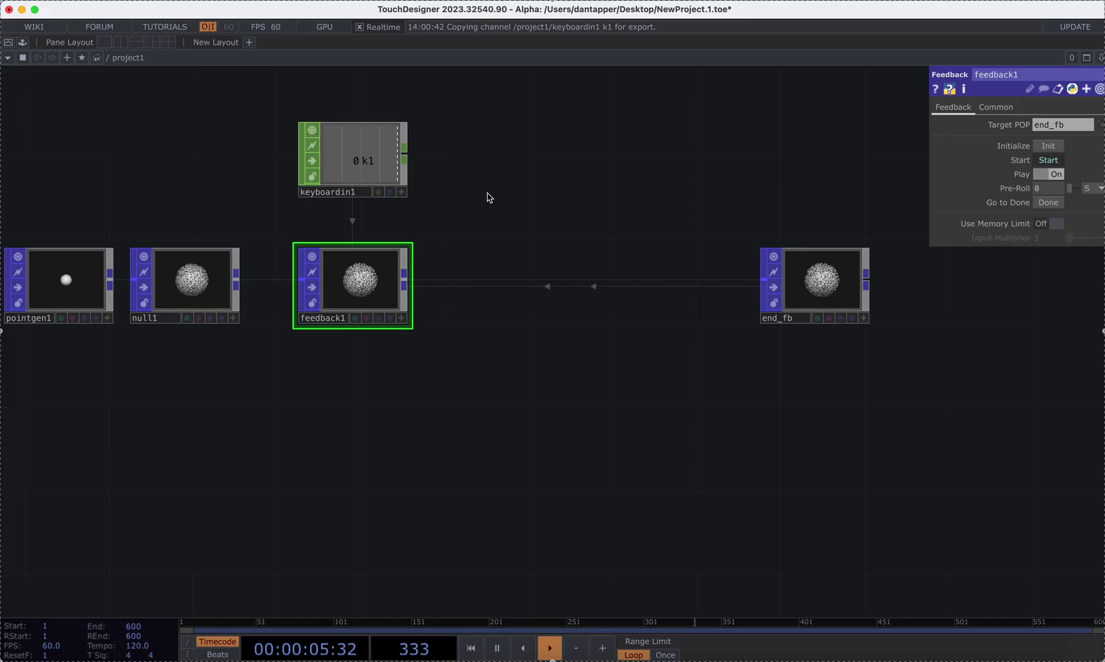
pyautogui.moveTo(804, 271); pyautogui.dragTo(886, 271)
pyautogui.moveTo(645, 264); pyautogui.dragTo(562, 275, button='middle')
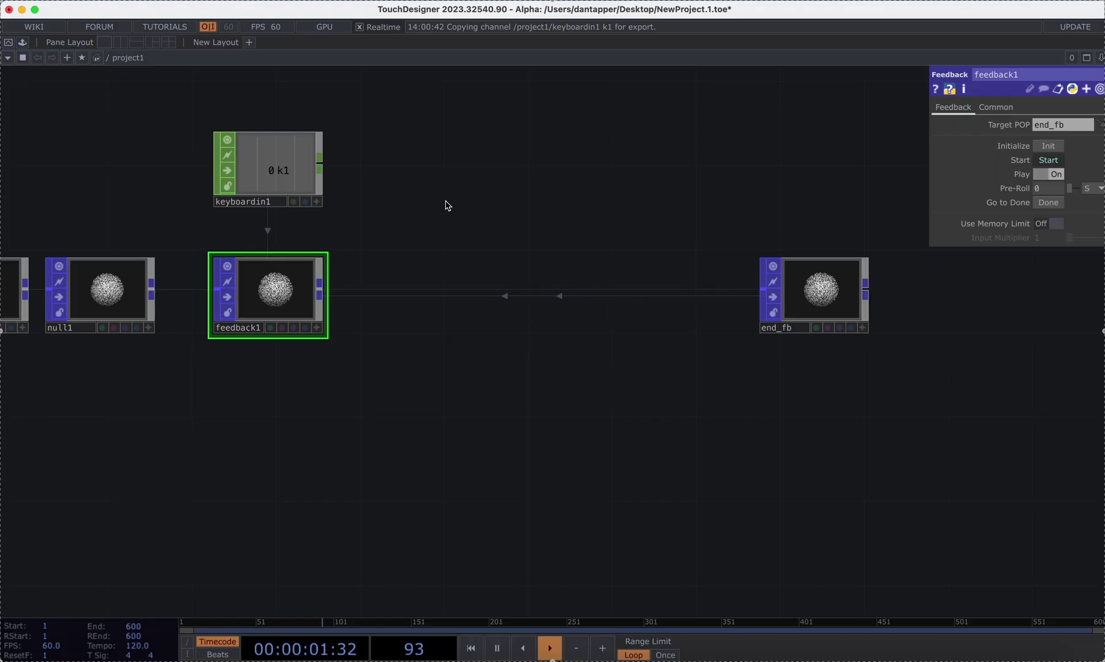
# Step: Add a Noise POP to the output of feedback1 and place it beyond keyboardin1
pyautogui.moveTo(323, 291); pyautogui.dragTo(491, 203)
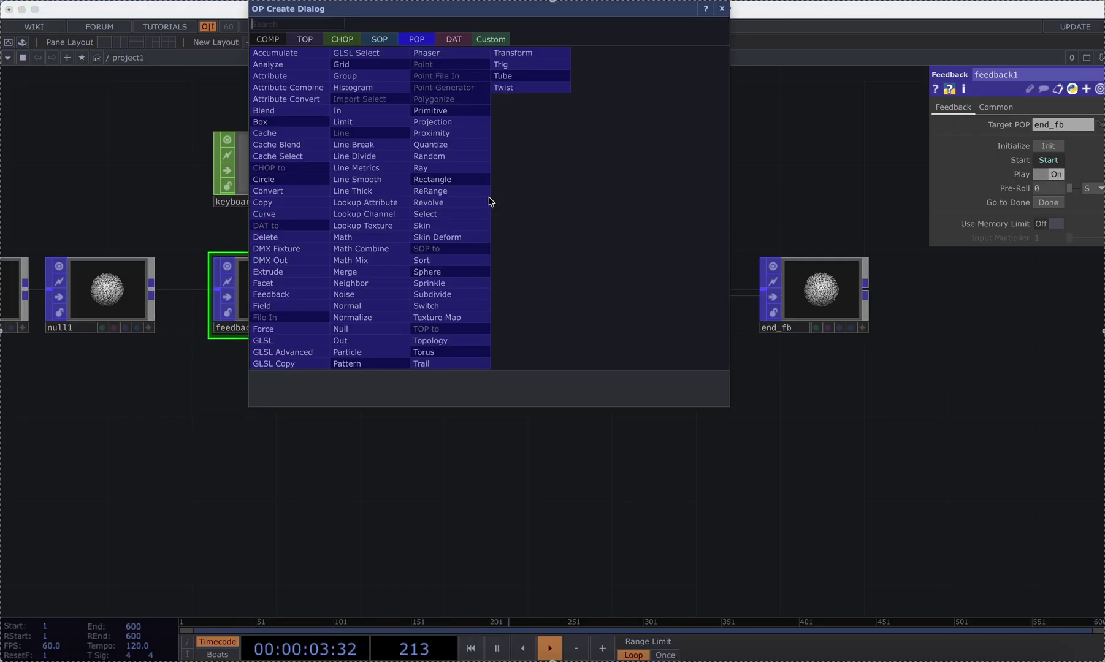
pyautogui.write('n')
pyautogui.click(367, 295)
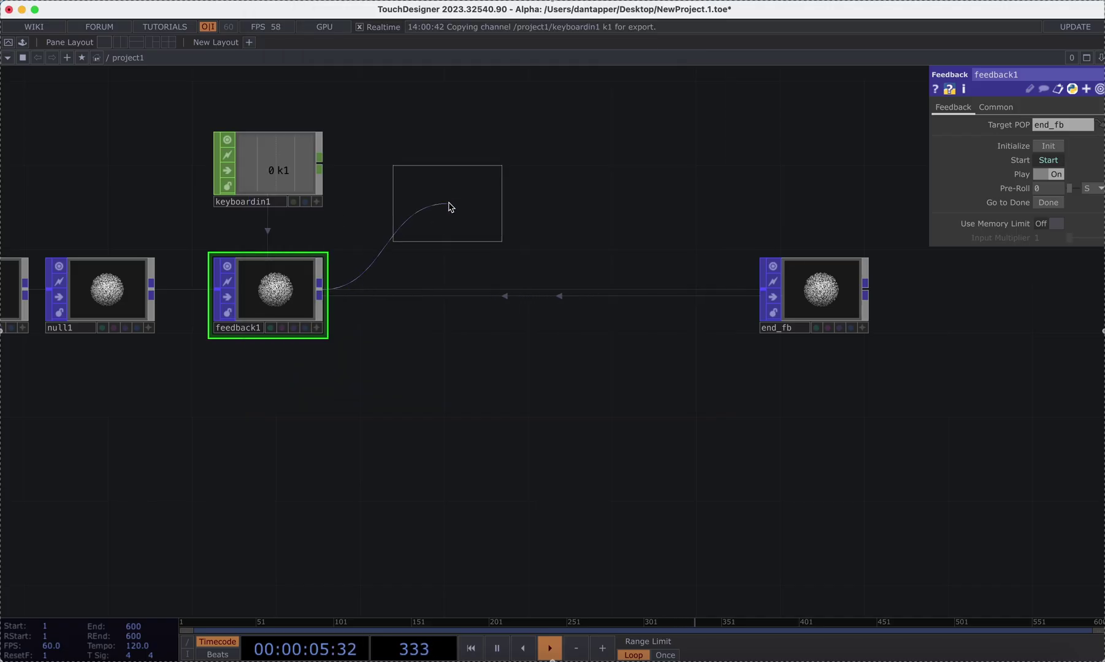
pyautogui.click(448, 209)
pyautogui.moveTo(607, 219); pyautogui.dragTo(580, 224)
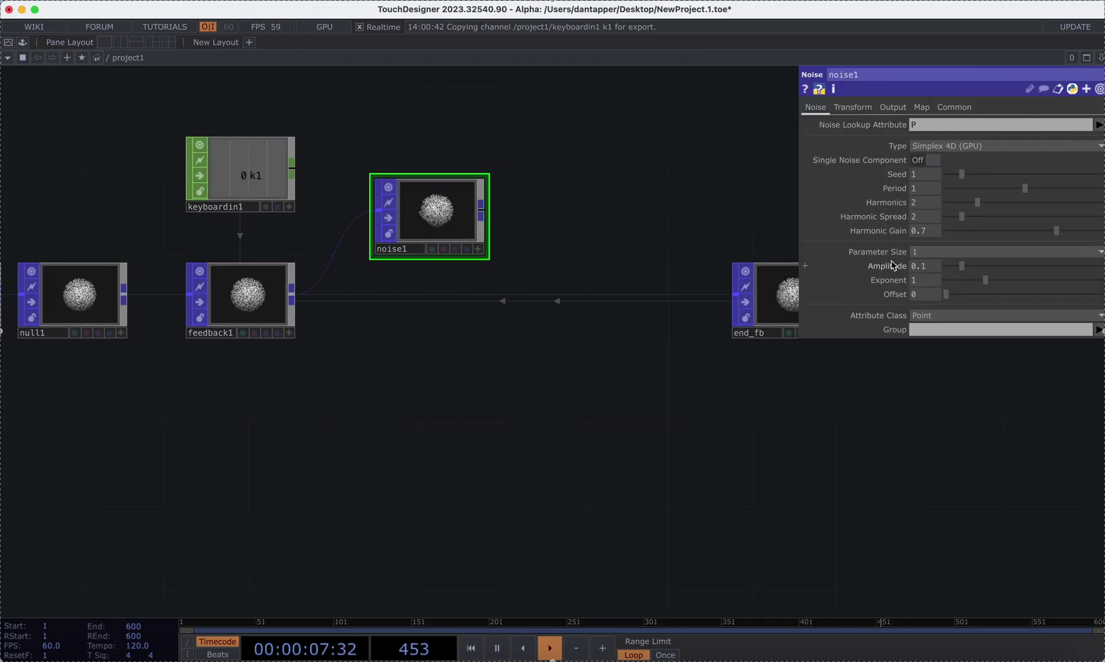
# Step: Set noise1's Amplitude to 0.01 and its Period to 3
pyautogui.click(930, 268)
pyautogui.write('0.01')
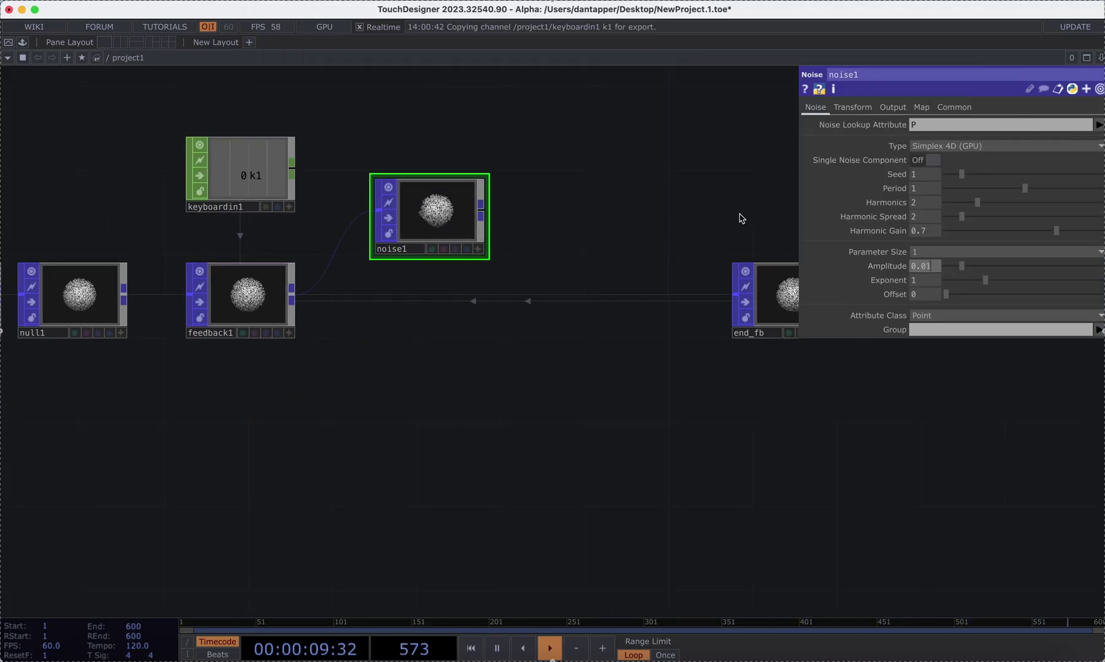
pyautogui.click(740, 218)
pyautogui.click(931, 188)
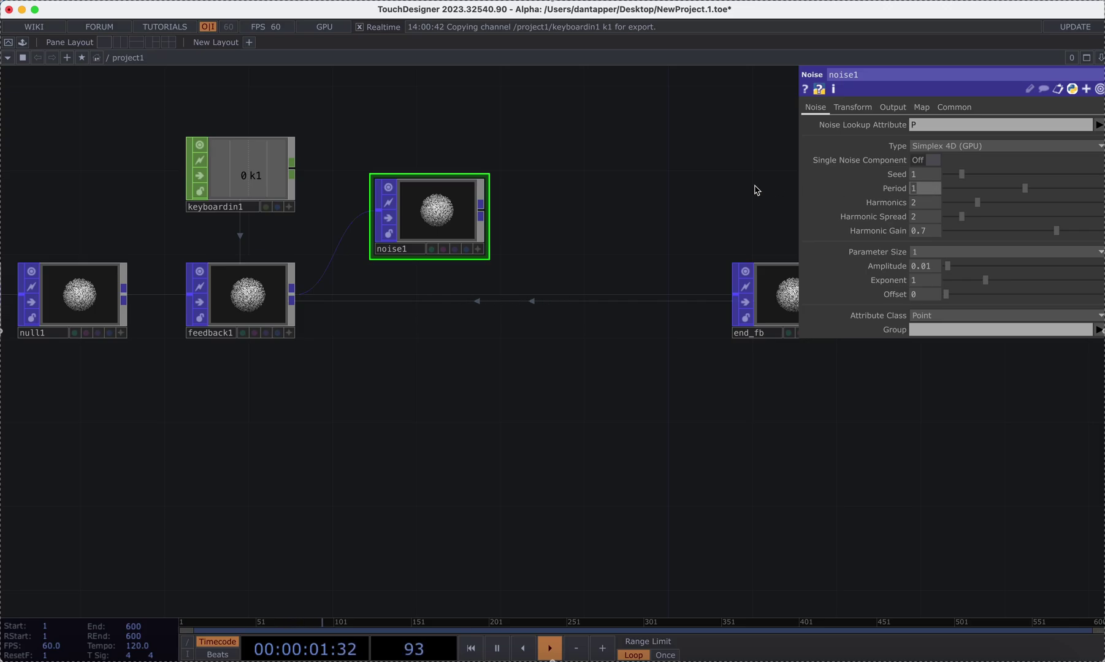
pyautogui.write('3')
pyautogui.press('Return')
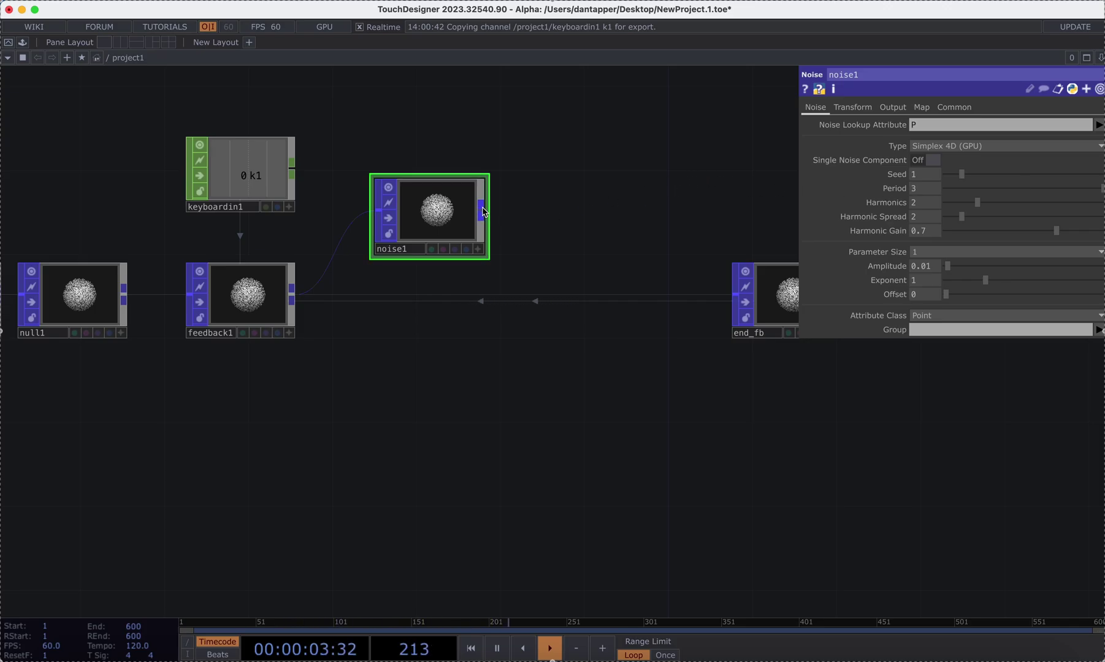
# Step: Connect noise1's output to end_fb and preview the restarted feedback in end_fb's viewer
pyautogui.moveTo(483, 208); pyautogui.dragTo(533, 297)
pyautogui.moveTo(494, 246); pyautogui.dragTo(282, 240)
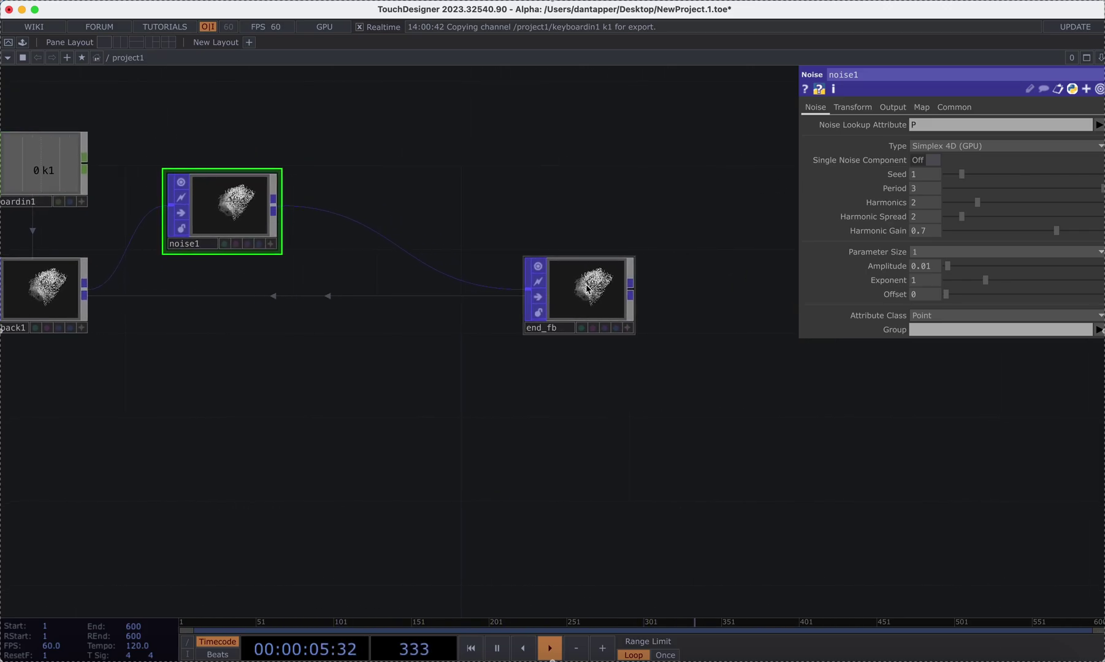
pyautogui.scroll(4, 586, 289)
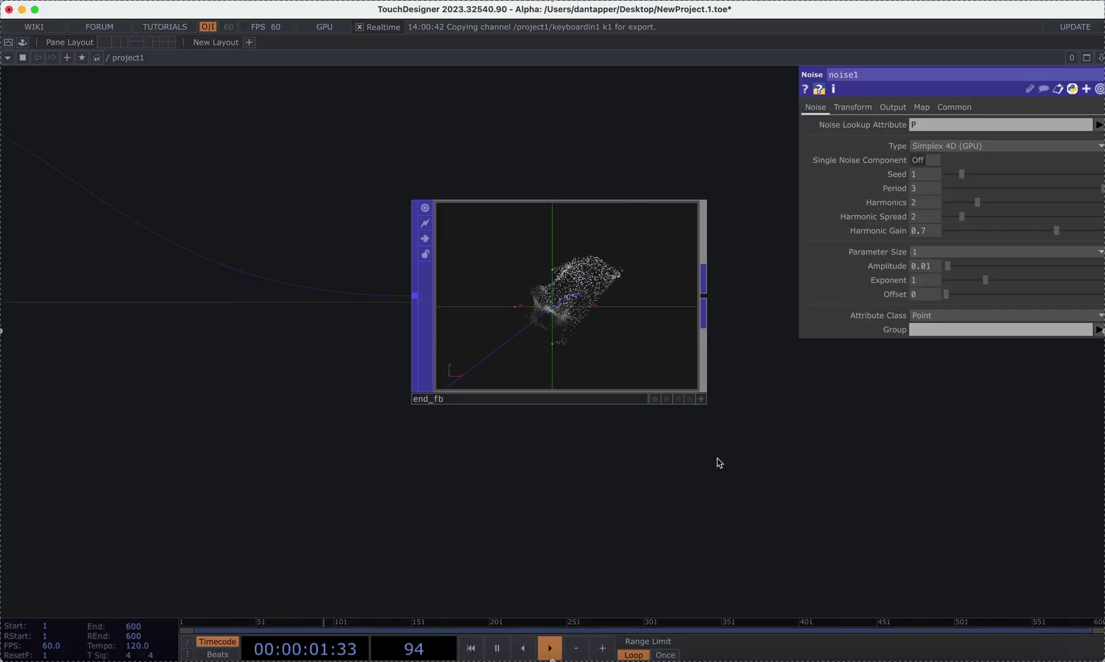
pyautogui.press('1')
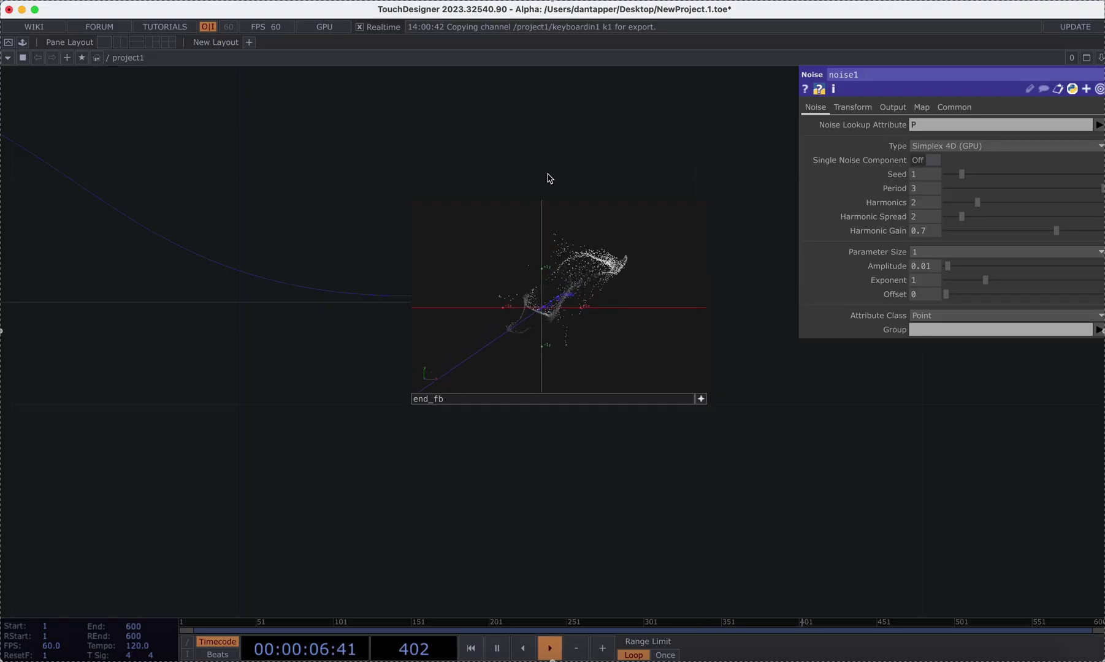
pyautogui.click(701, 399)
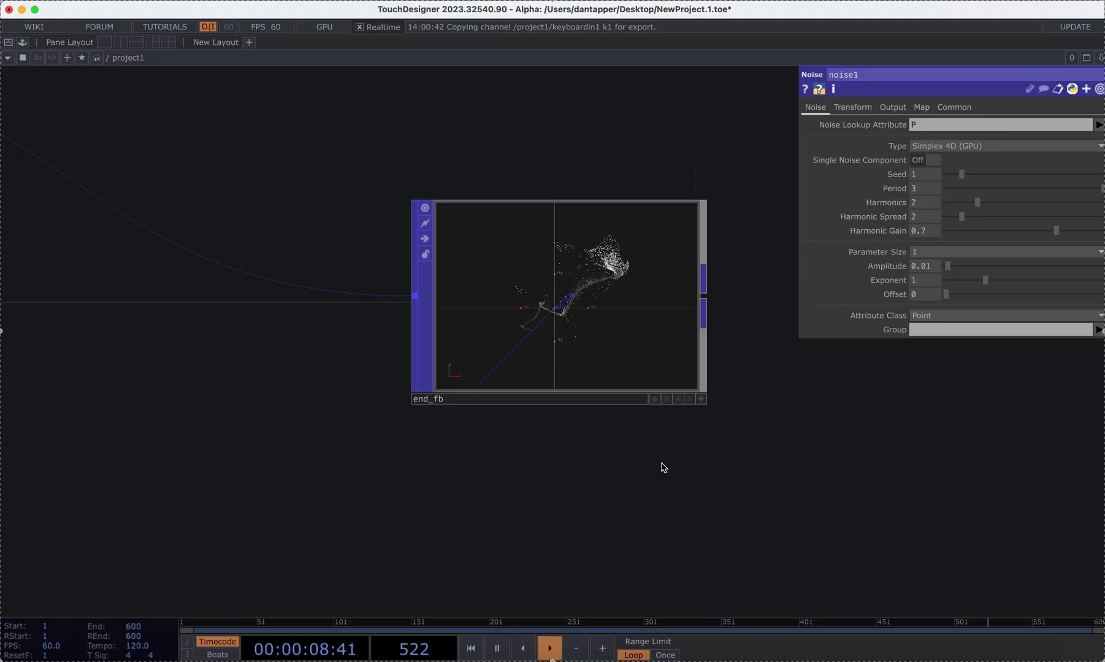
pyautogui.scroll(-5, 663, 468)
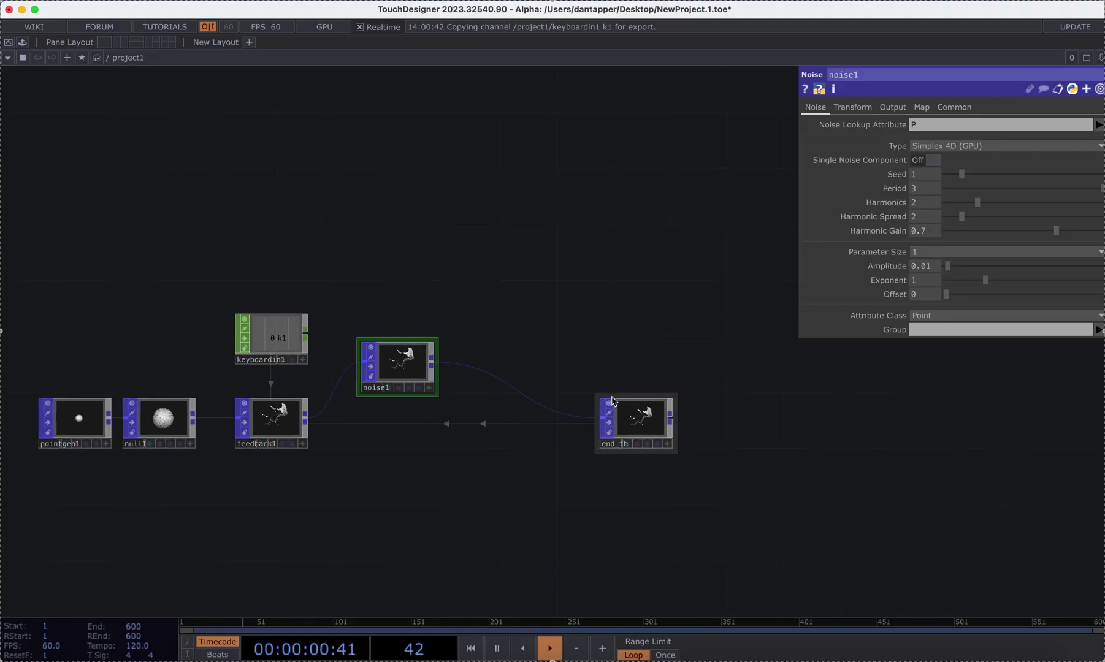
# Step: Move end_fb farther away from feedback1 to leave more room inside the loop
pyautogui.moveTo(627, 430); pyautogui.dragTo(750, 429)
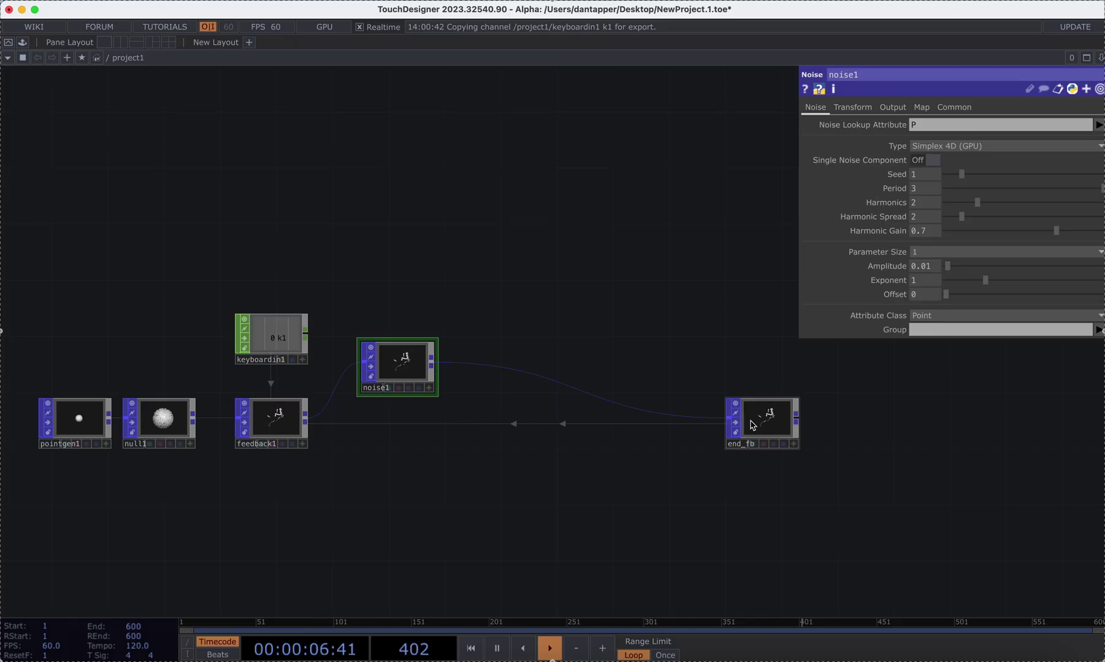
pyautogui.scroll(5, 753, 425)
pyautogui.scroll(-3, 831, 473)
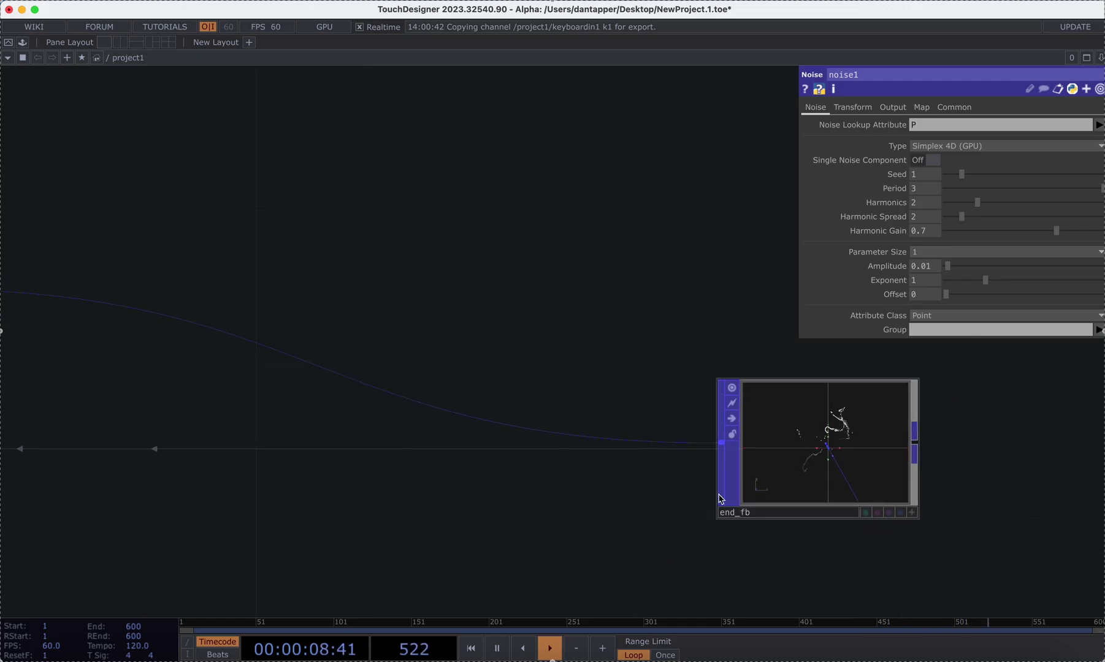
pyautogui.scroll(-5, 861, 512)
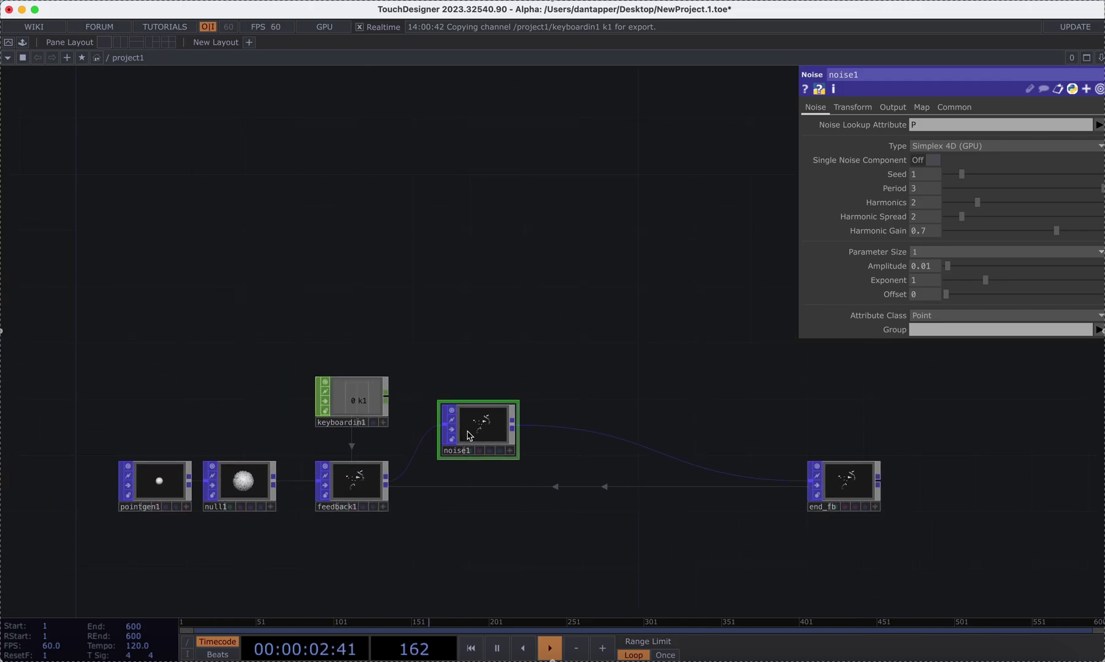
# Step: Delete noise1 from the feedback loop
pyautogui.moveTo(469, 435); pyautogui.dragTo(541, 436)
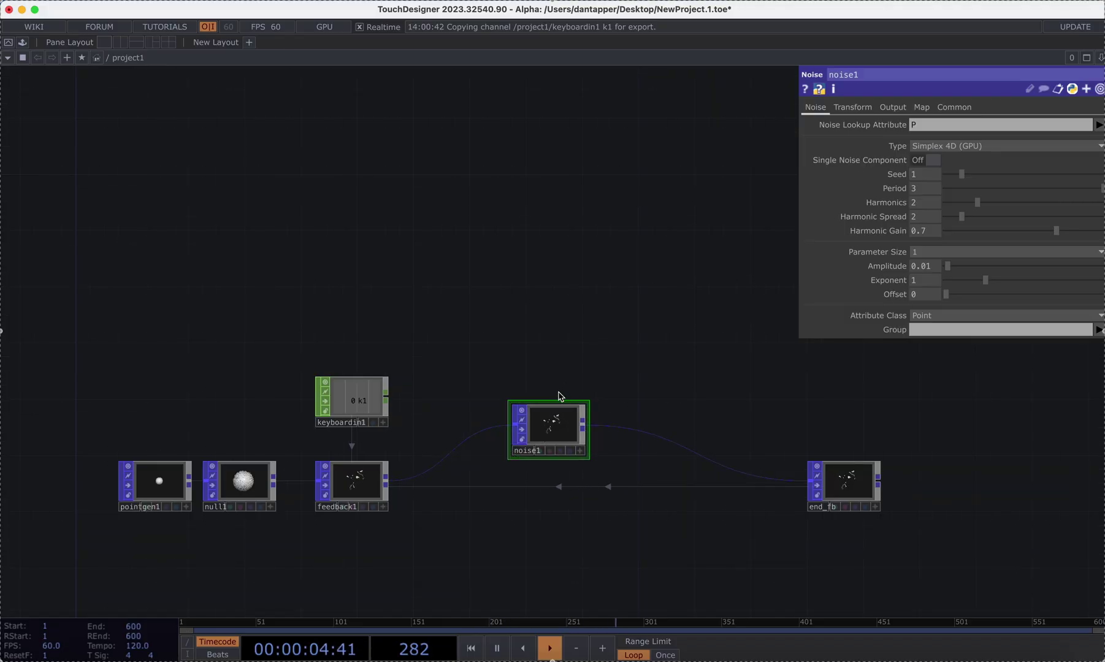
pyautogui.press('Delete')
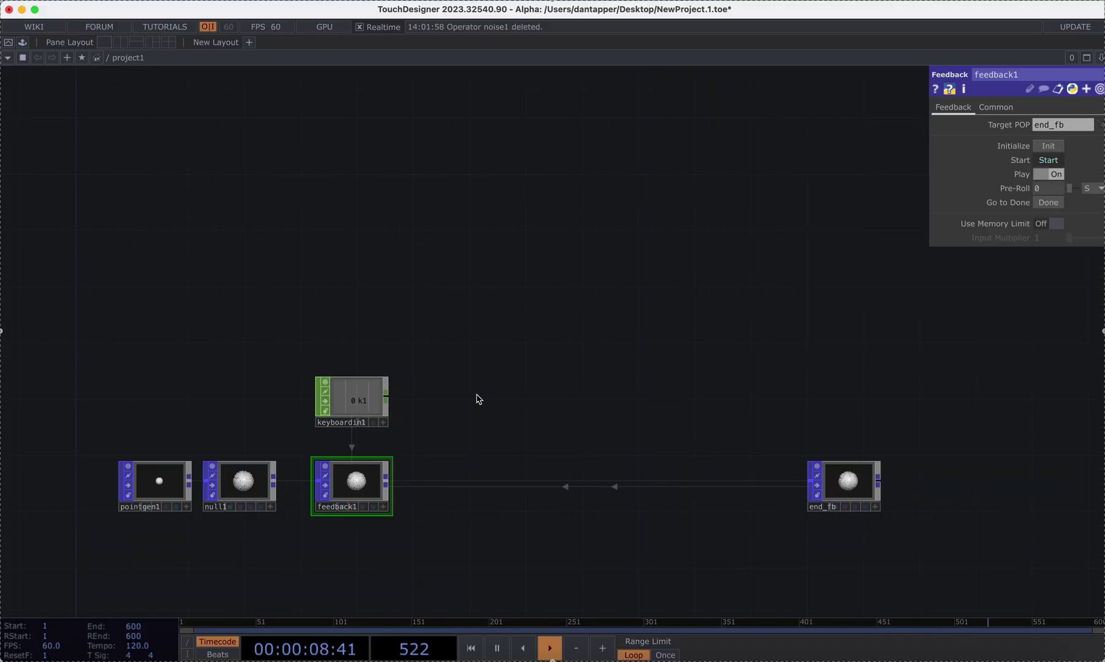
# Step: Spread pointgen1 and null1 apart to open a wide gap between them, keeping null1 next to feedback1
pyautogui.moveTo(478, 398); pyautogui.dragTo(510, 306)
pyautogui.moveTo(190, 390); pyautogui.dragTo(147, 390)
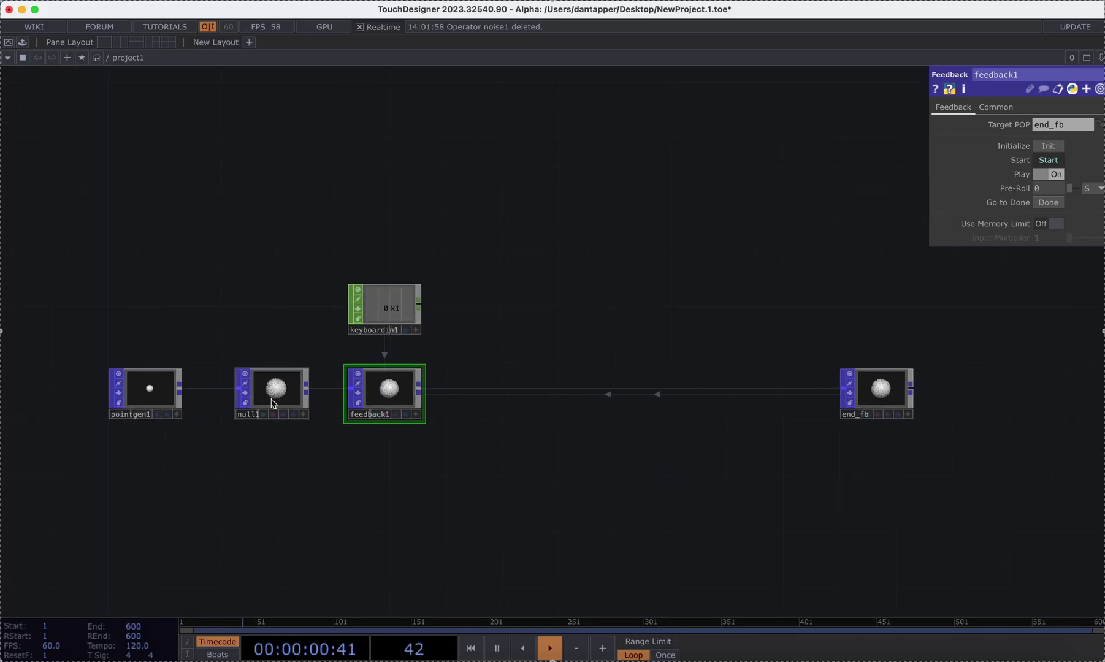
pyautogui.moveTo(273, 403); pyautogui.dragTo(248, 404)
pyautogui.moveTo(150, 393); pyautogui.dragTo(79, 393)
pyautogui.moveTo(248, 395); pyautogui.dragTo(175, 396)
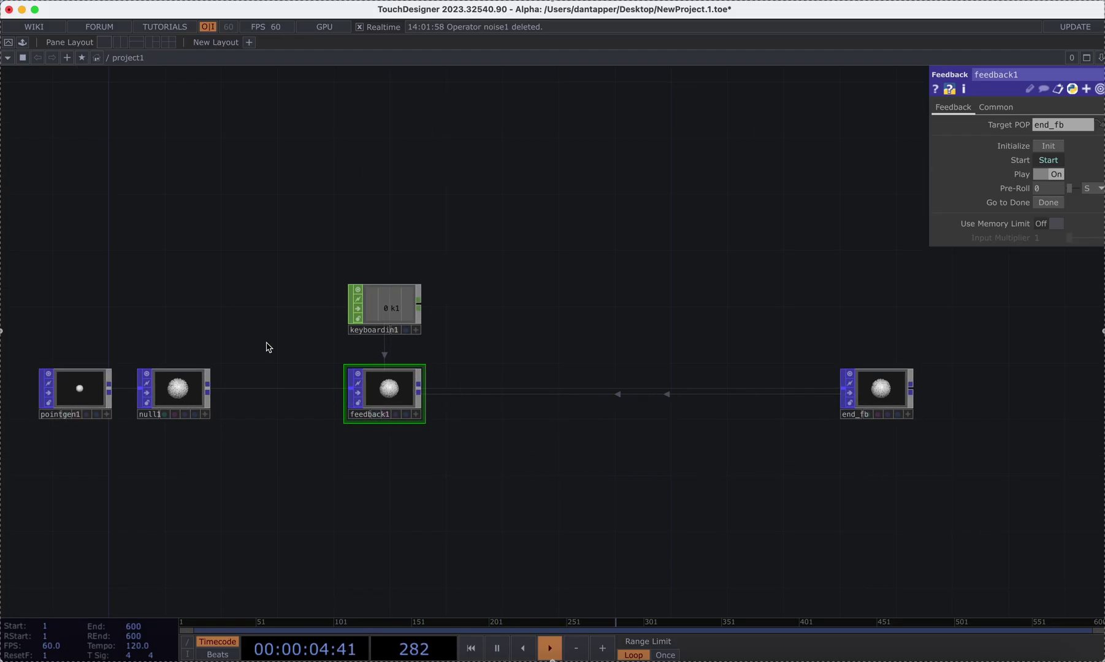
pyautogui.moveTo(184, 386); pyautogui.dragTo(287, 387)
pyautogui.moveTo(502, 323); pyautogui.dragTo(667, 329)
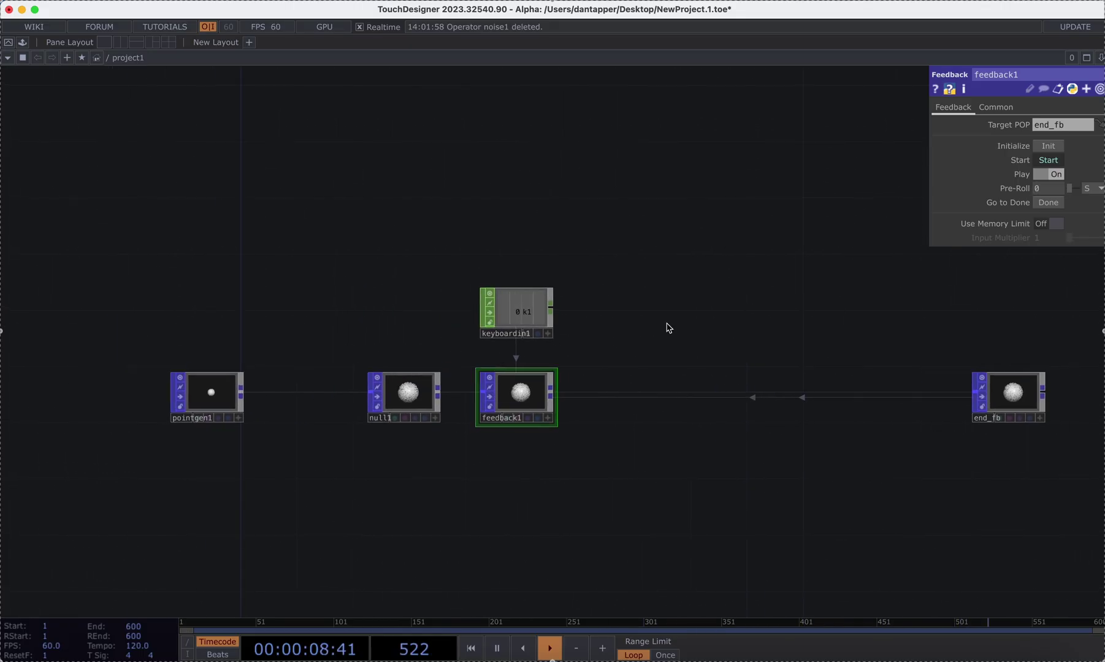
pyautogui.moveTo(244, 408); pyautogui.dragTo(162, 404)
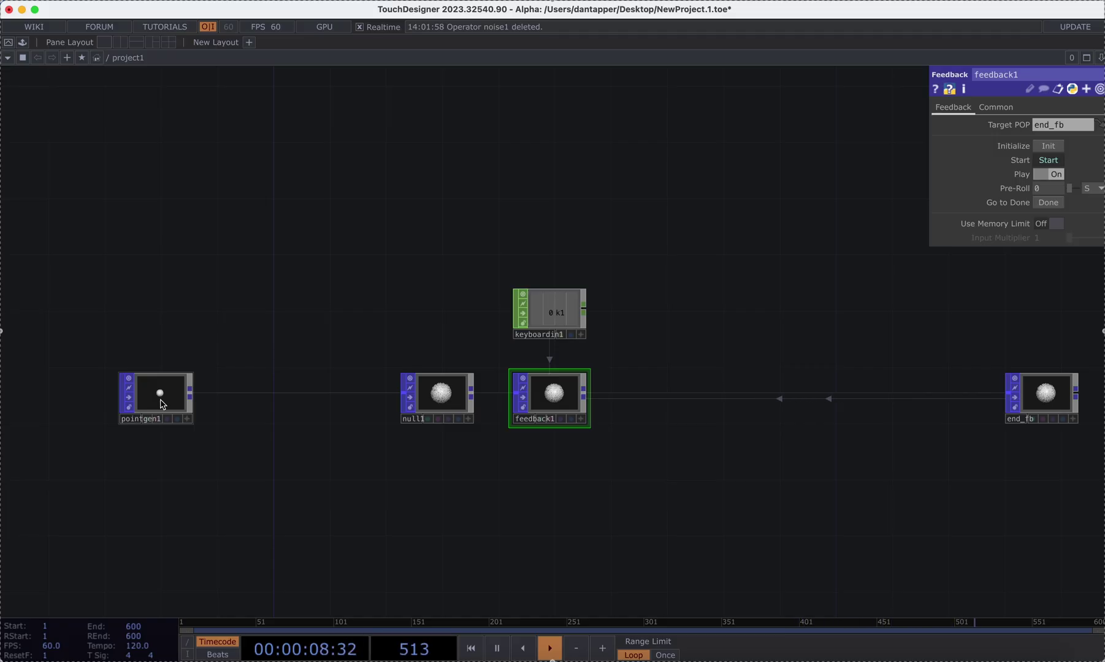
# Step: Insert an Attribute POP on the wire between pointgen1 and null1
pyautogui.rightClick(225, 397)
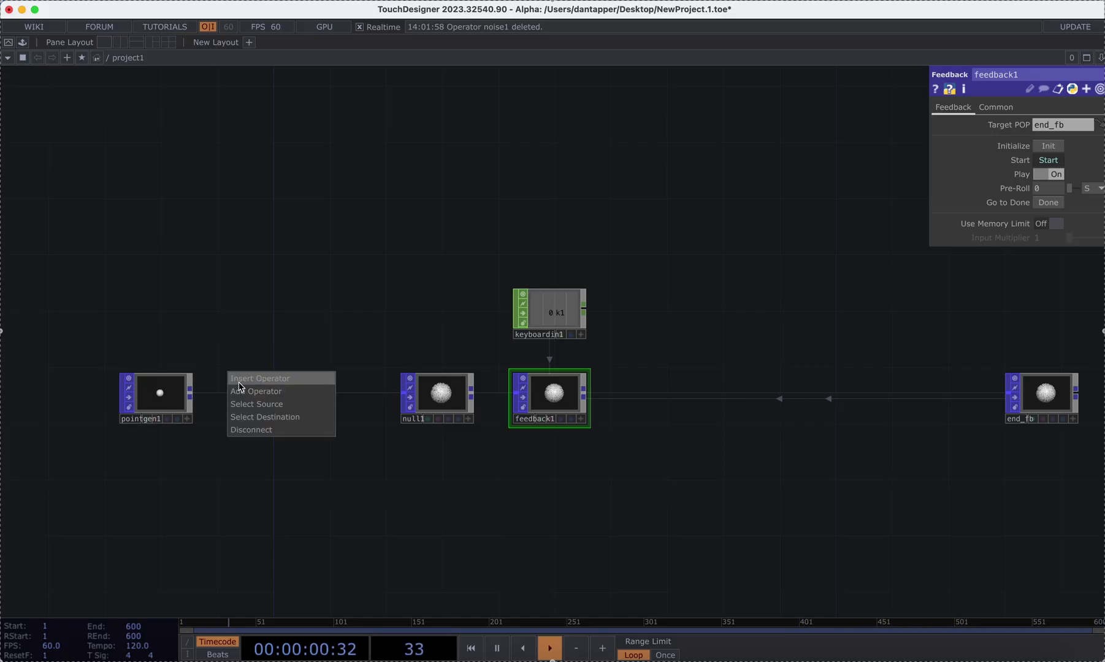
pyautogui.click(239, 381)
pyautogui.write('att')
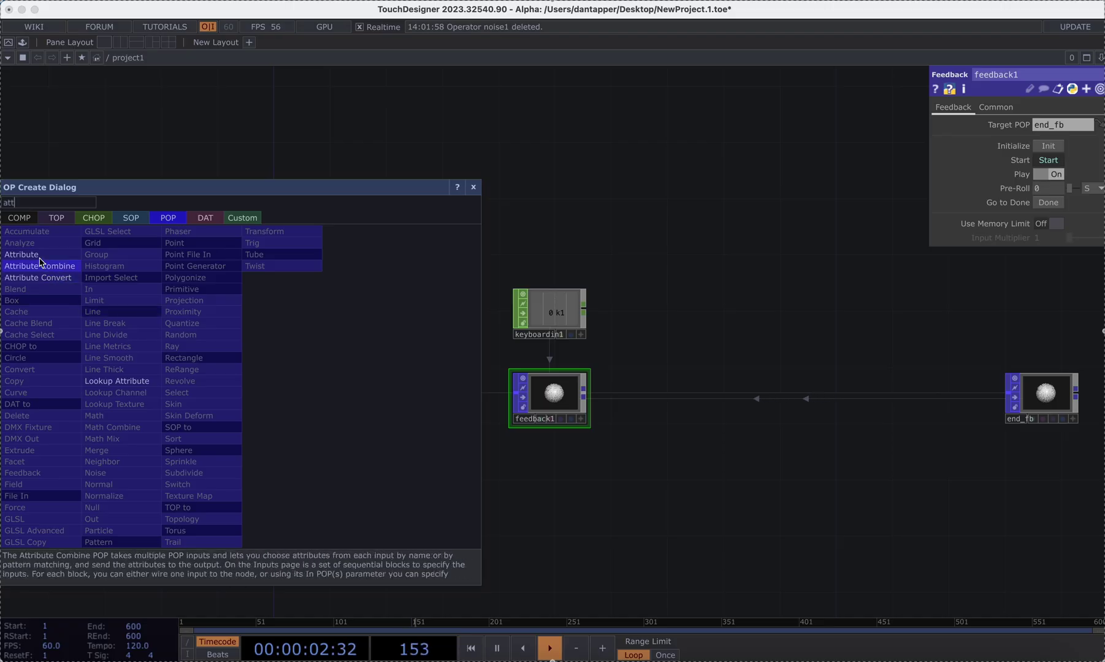
pyautogui.click(36, 255)
pyautogui.click(224, 395)
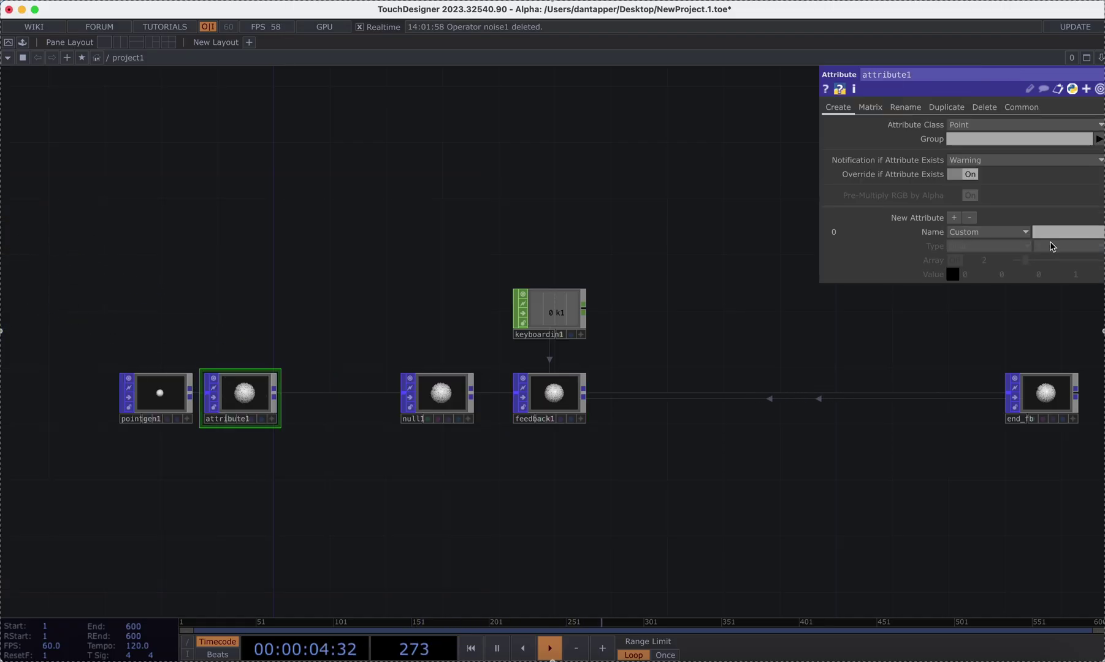
# Step: Create a custom point attribute named age in attribute1
pyautogui.click(1049, 233)
pyautogui.write('age')
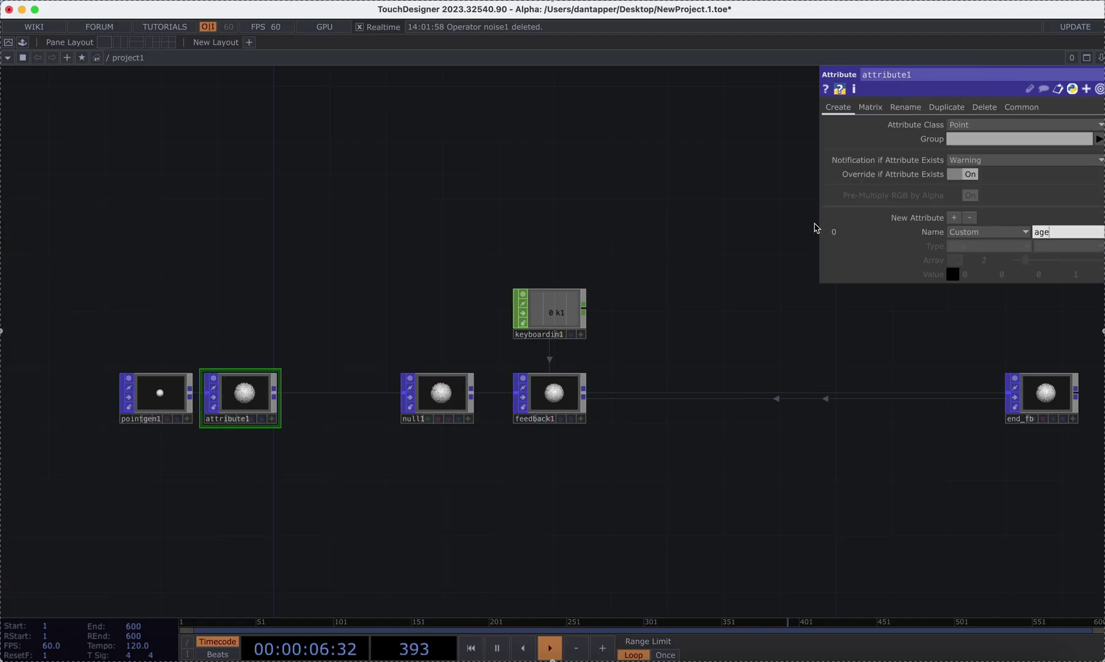
pyautogui.press('Return')
# Step: Shift null1 and the feedback nodes away from attribute1, and insert a Random POP between attribute1 and null1
pyautogui.hscroll(5, 421, 256)
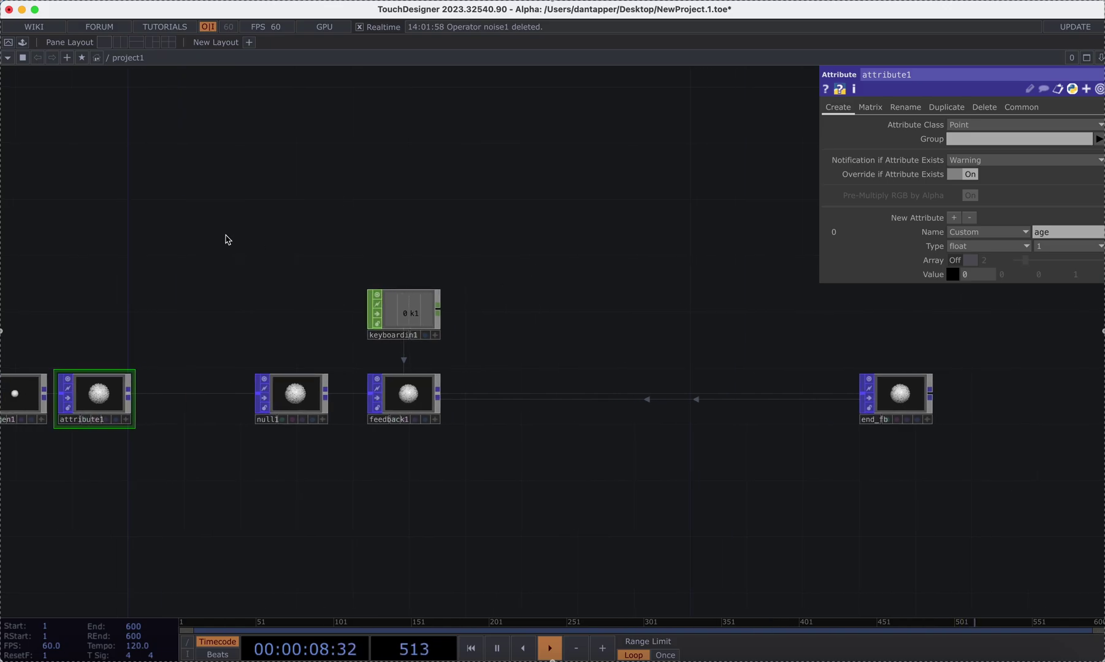
pyautogui.moveTo(227, 239); pyautogui.dragTo(419, 403)
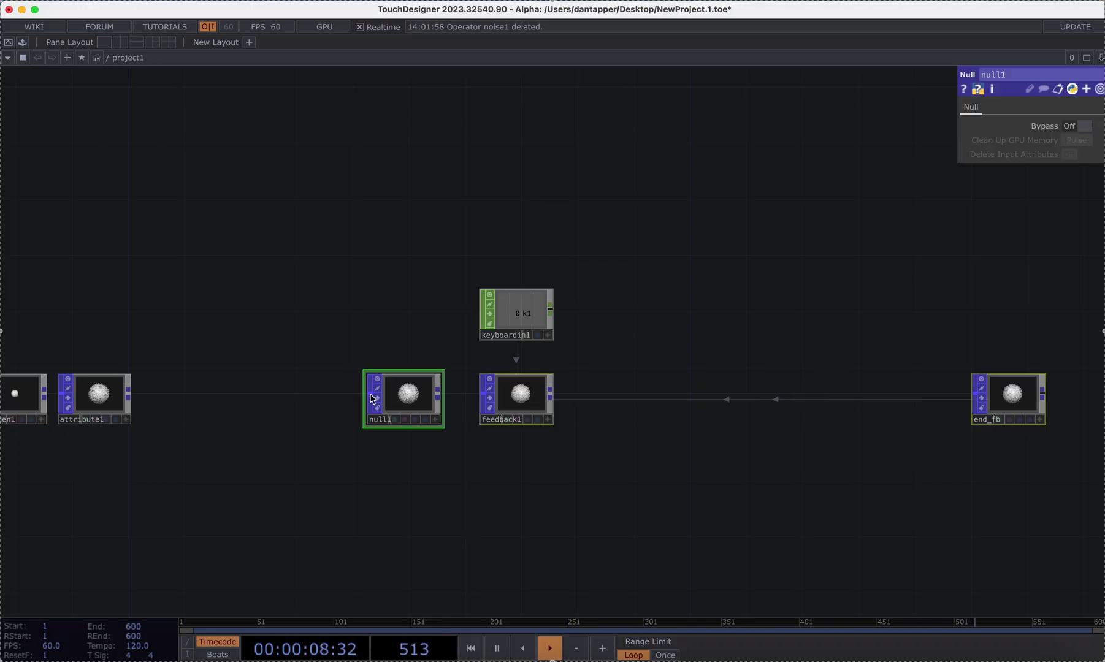
pyautogui.moveTo(372, 399); pyautogui.dragTo(153, 396)
pyautogui.click(171, 377)
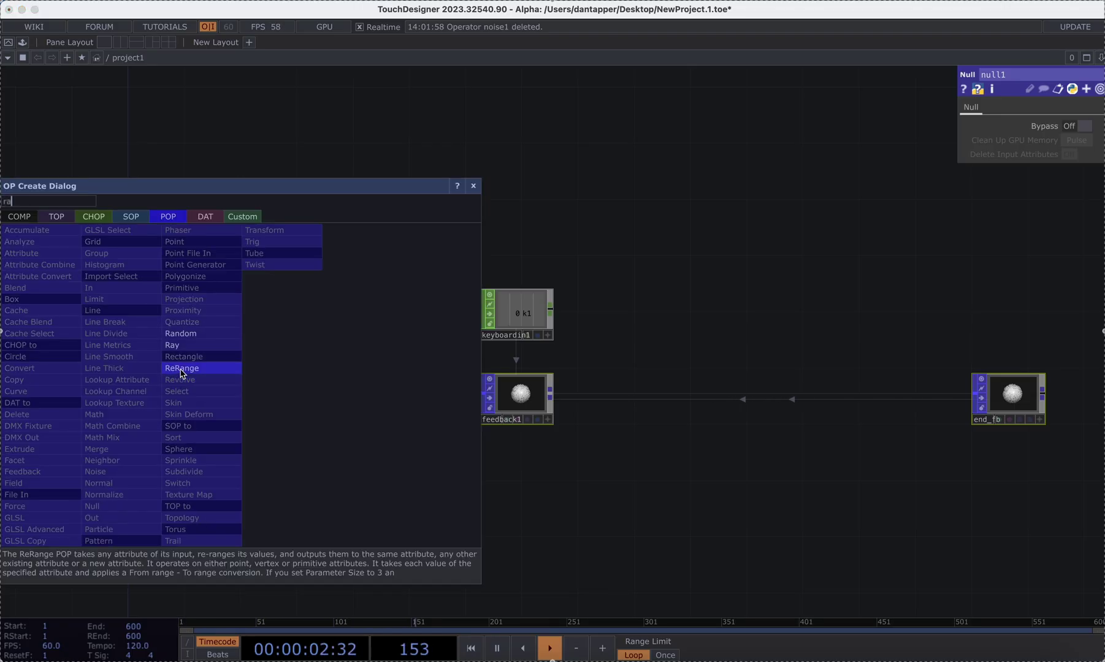
pyautogui.click(181, 334)
pyautogui.click(187, 402)
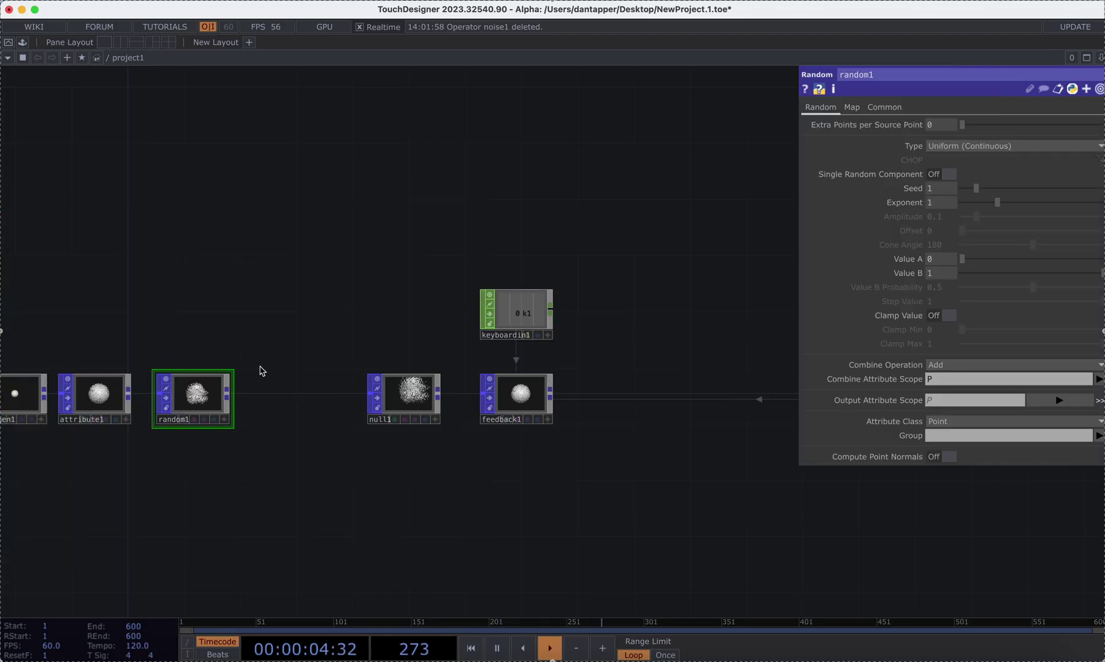
# Step: Examine random1's parameters and its Combine Operation options, keeping Add selected
pyautogui.hscroll(-3, 293, 364)
pyautogui.scroll(3, 248, 392)
pyautogui.moveTo(218, 324); pyautogui.dragTo(397, 311)
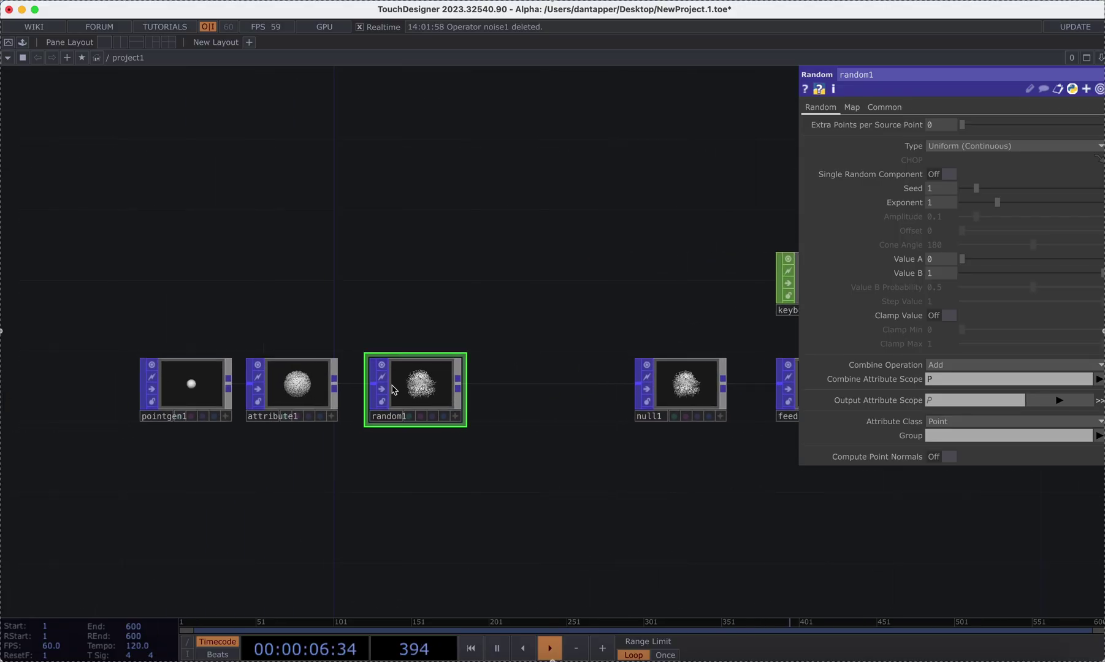
pyautogui.scroll(5, 391, 390)
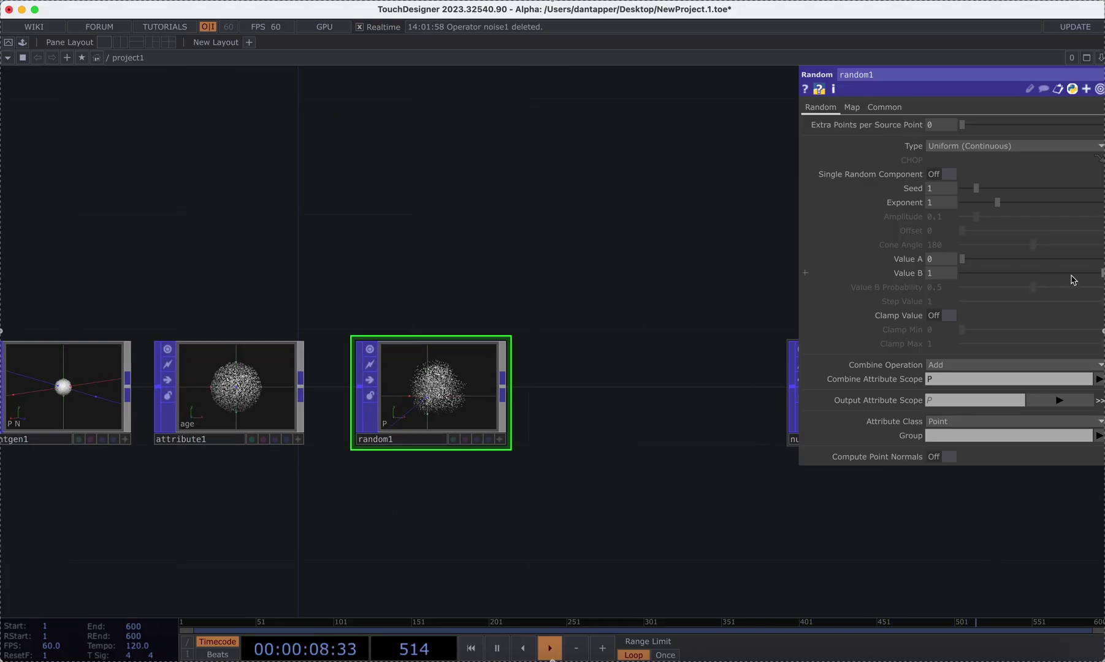
pyautogui.write('8')
pyautogui.press('Return')
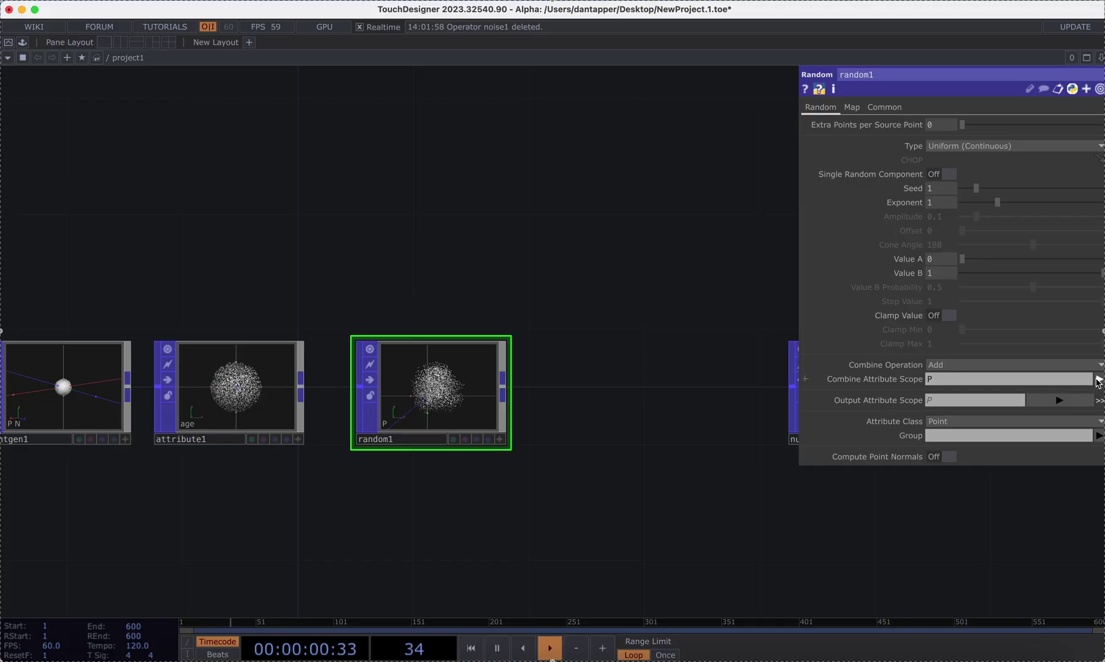
pyautogui.click(947, 366)
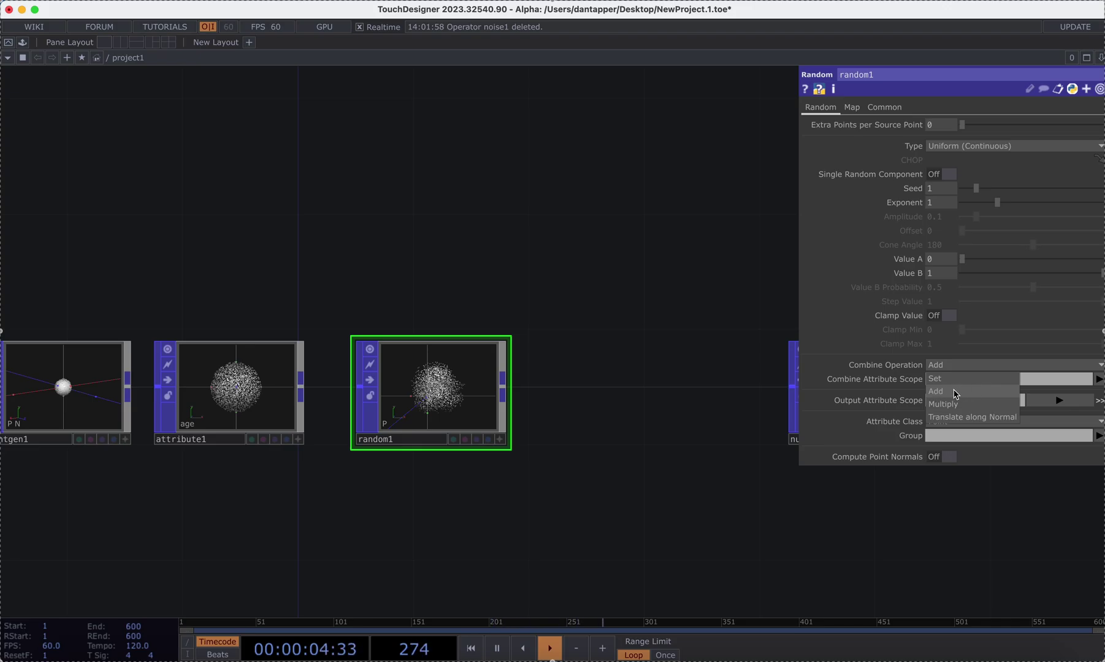
pyautogui.click(954, 393)
# Step: Attach a POP to DAT to random1 and place it above to inspect the point attribute table
pyautogui.click(503, 385)
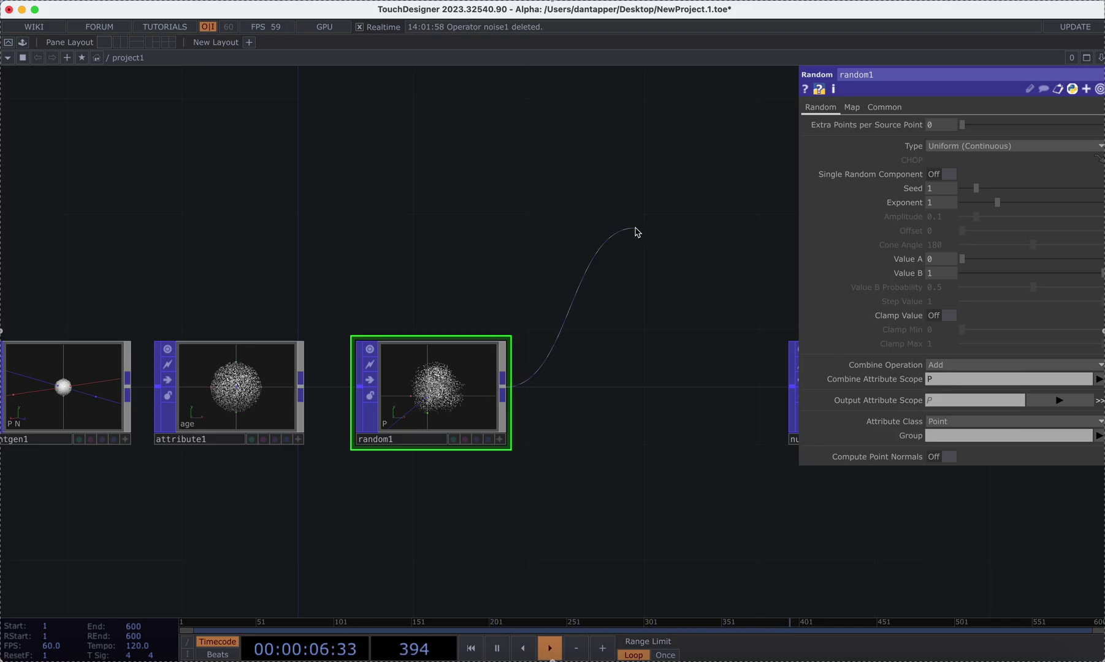
pyautogui.click(631, 227)
pyautogui.click(470, 39)
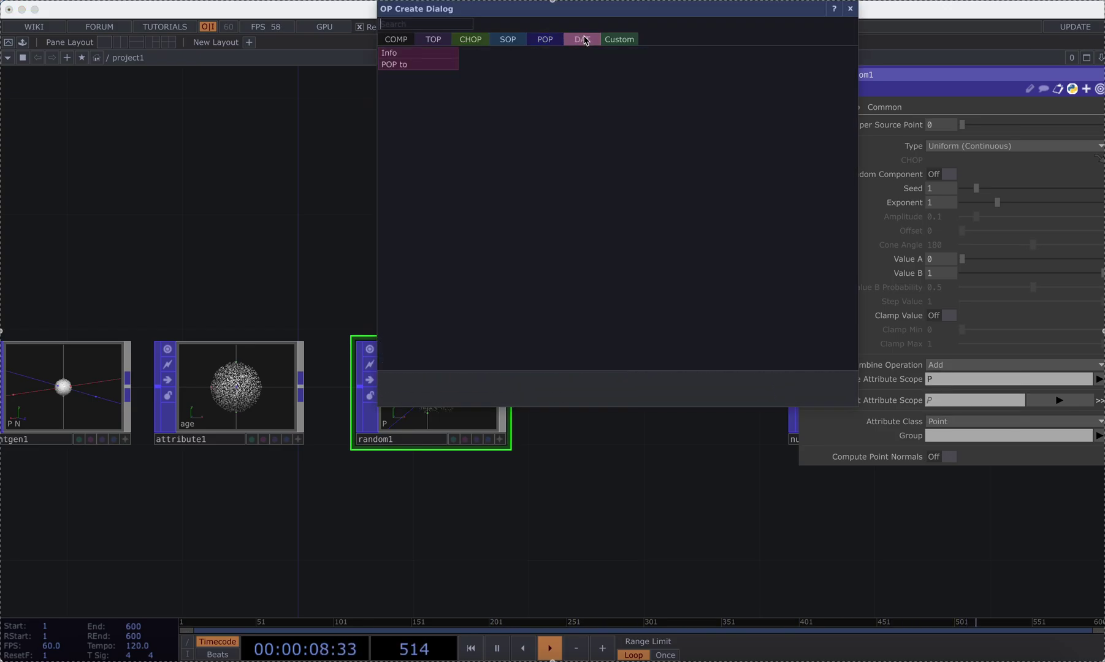
pyautogui.click(437, 64)
pyautogui.click(405, 152)
pyautogui.scroll(8, 411, 139)
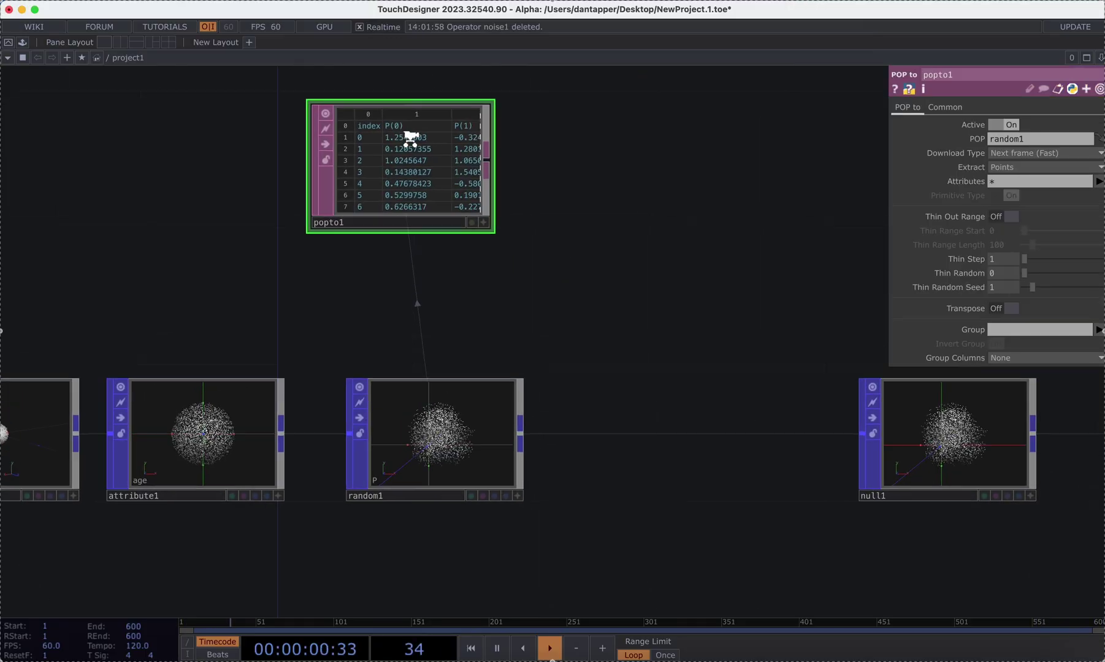
# Step: Examine the point attribute table in popto1, including the age column, and align popto1 directly above random1
pyautogui.moveTo(633, 140); pyautogui.dragTo(573, 236)
pyautogui.scroll(3, 359, 214)
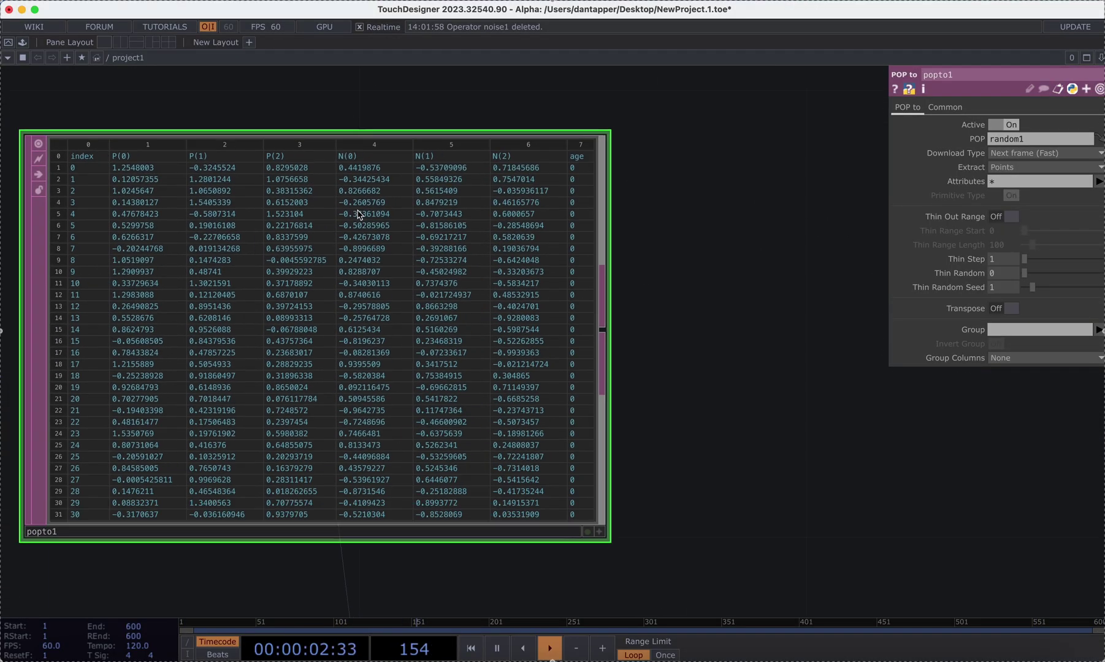
pyautogui.scroll(-10, 652, 482)
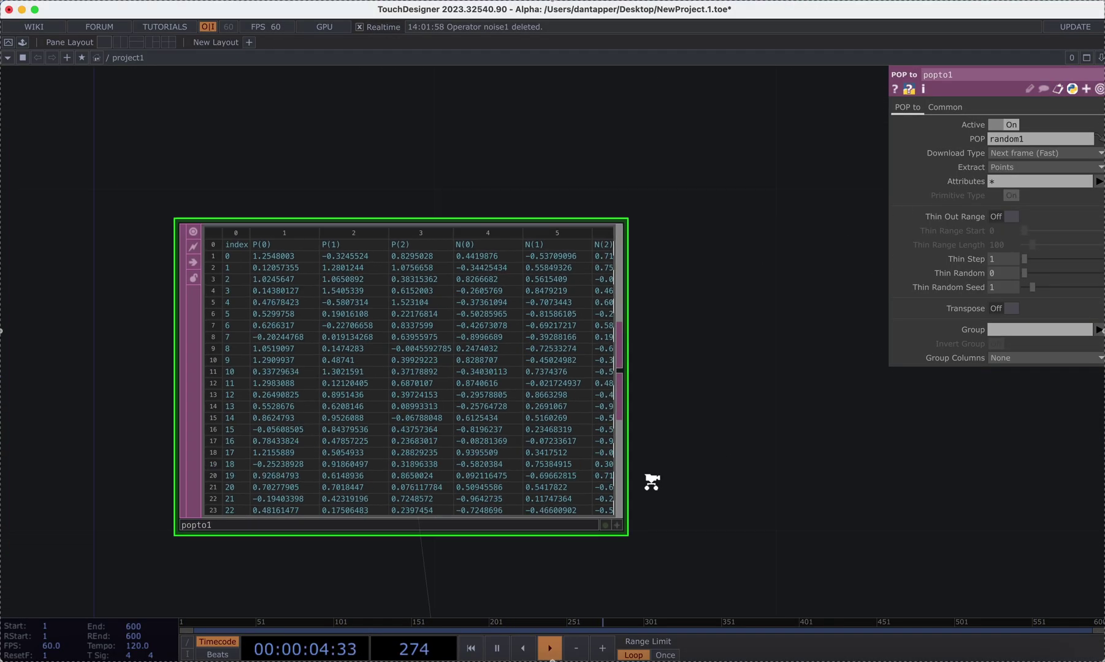
pyautogui.moveTo(696, 510); pyautogui.dragTo(673, 280)
pyautogui.click(558, 464)
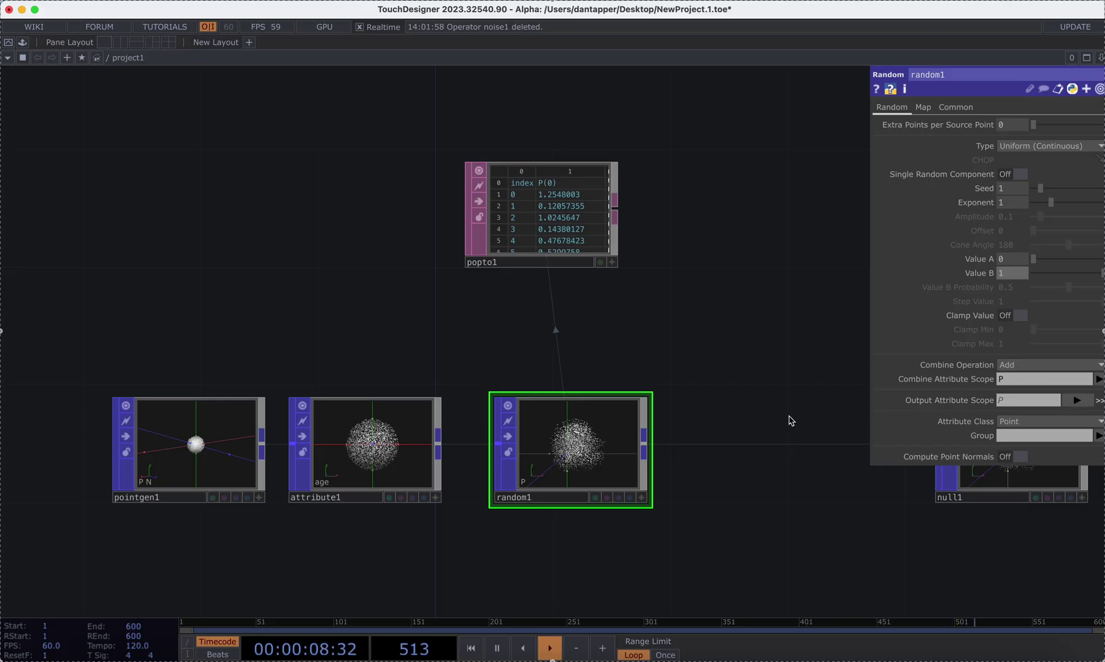
pyautogui.moveTo(601, 241); pyautogui.dragTo(632, 271)
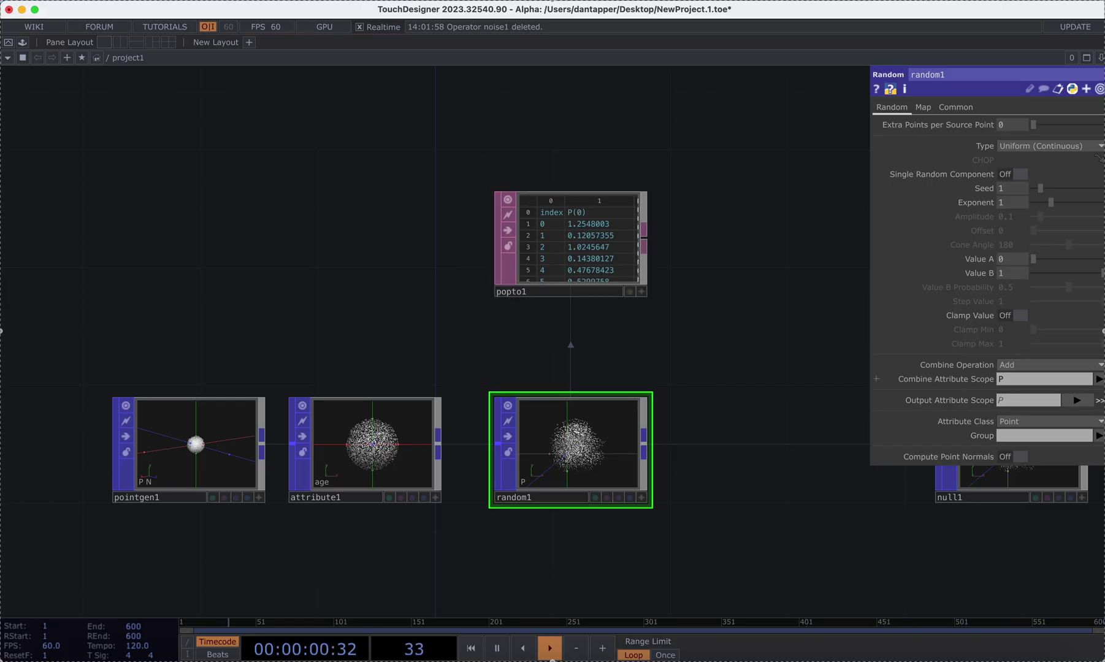
# Step: Set random1's Combine Operation to Set and its Output Attribute Scope to a new attribute named ageinc
pyautogui.click(1093, 368)
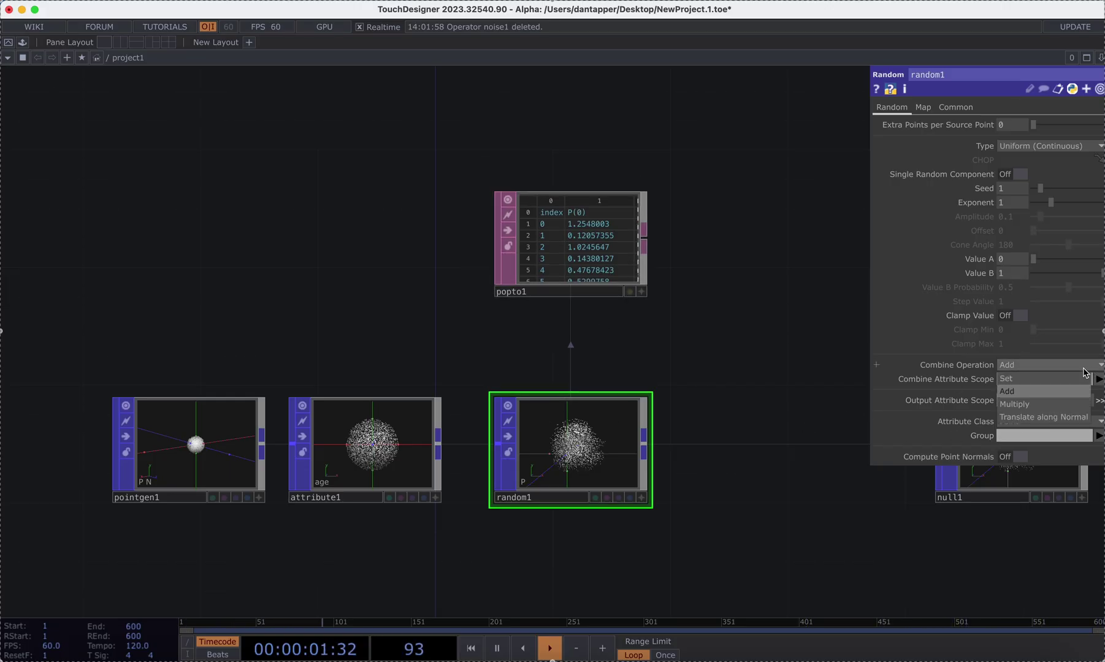
pyautogui.click(1030, 380)
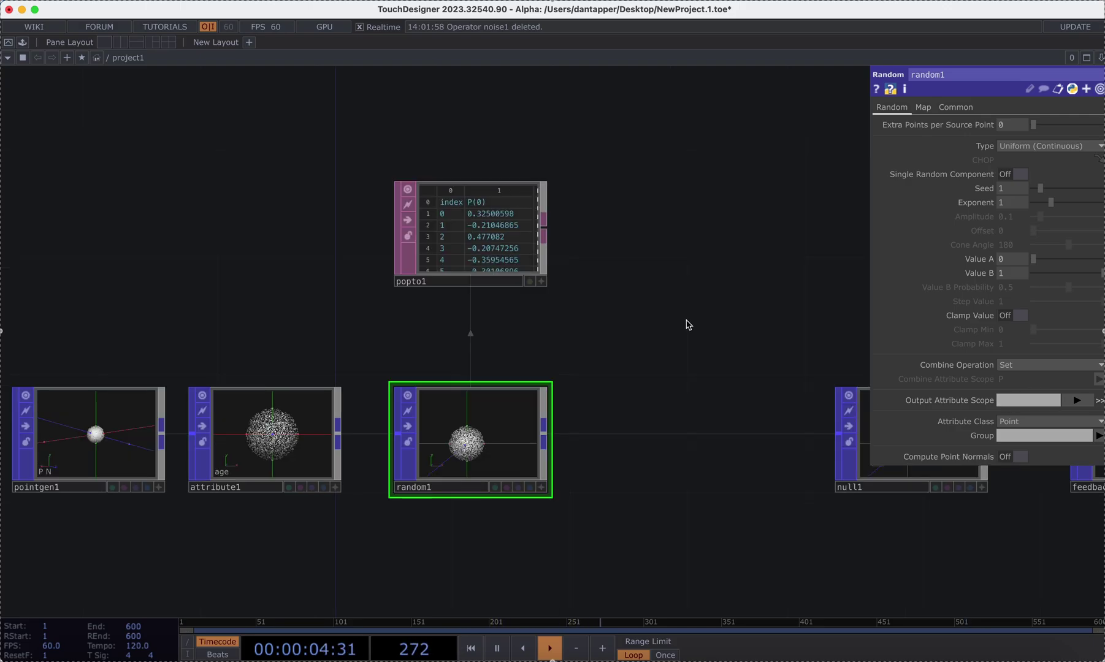
pyautogui.click(1019, 401)
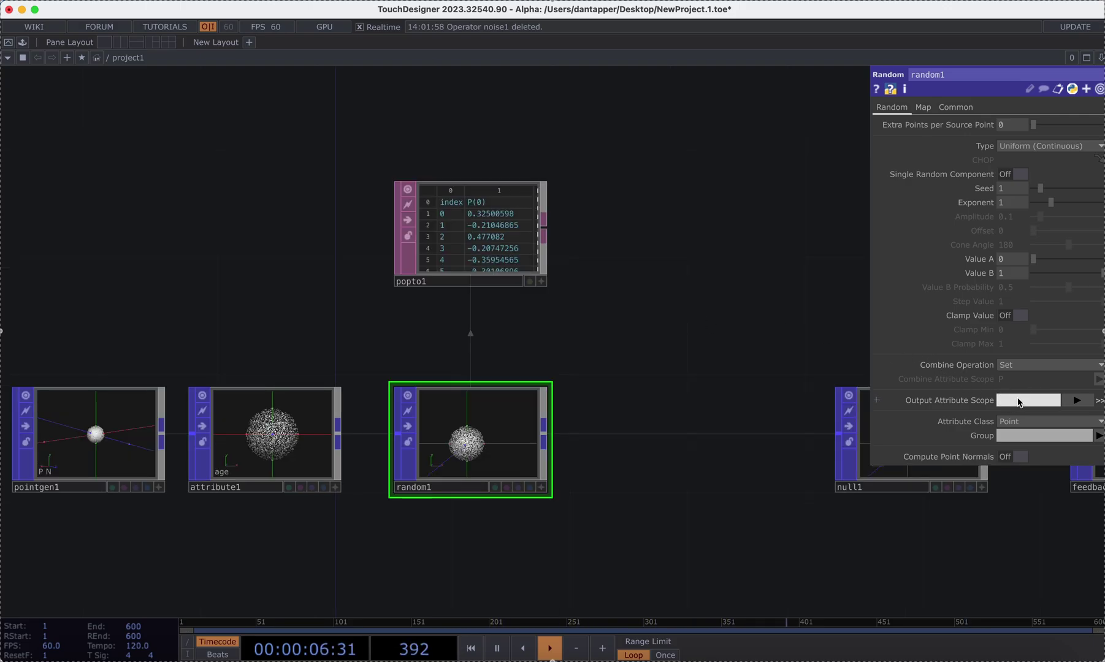
pyautogui.write('ageinc')
pyautogui.press('Return')
# Step: Attach a POP to CHOP to attribute1 and place it above that node
pyautogui.scroll(2, 274, 409)
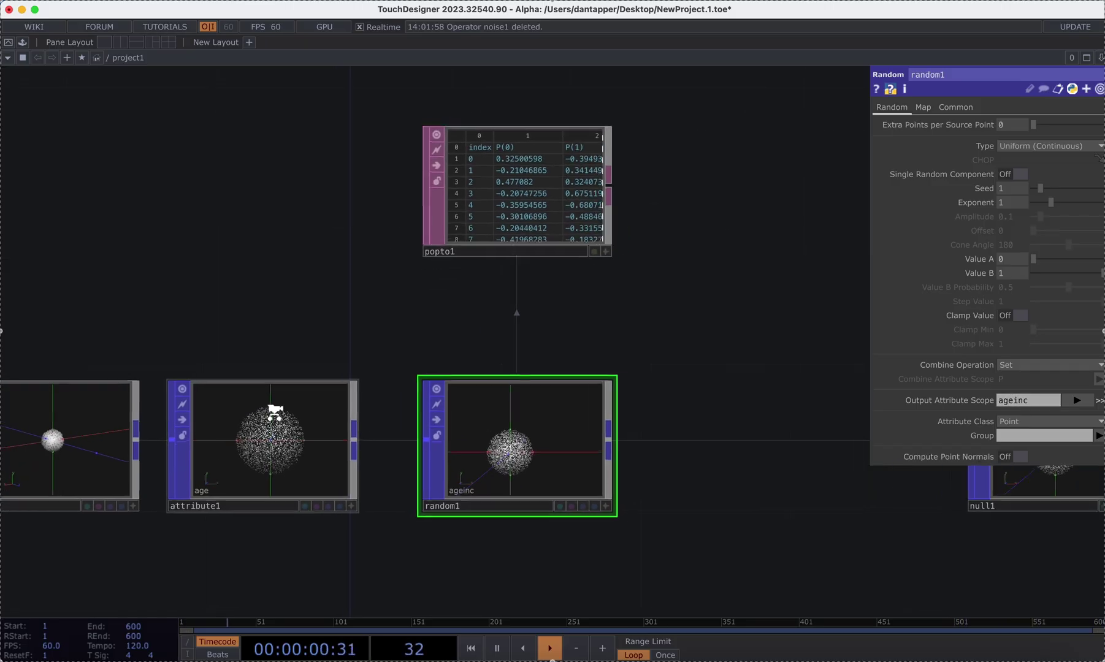
pyautogui.scroll(1, 275, 412)
pyautogui.click(260, 441)
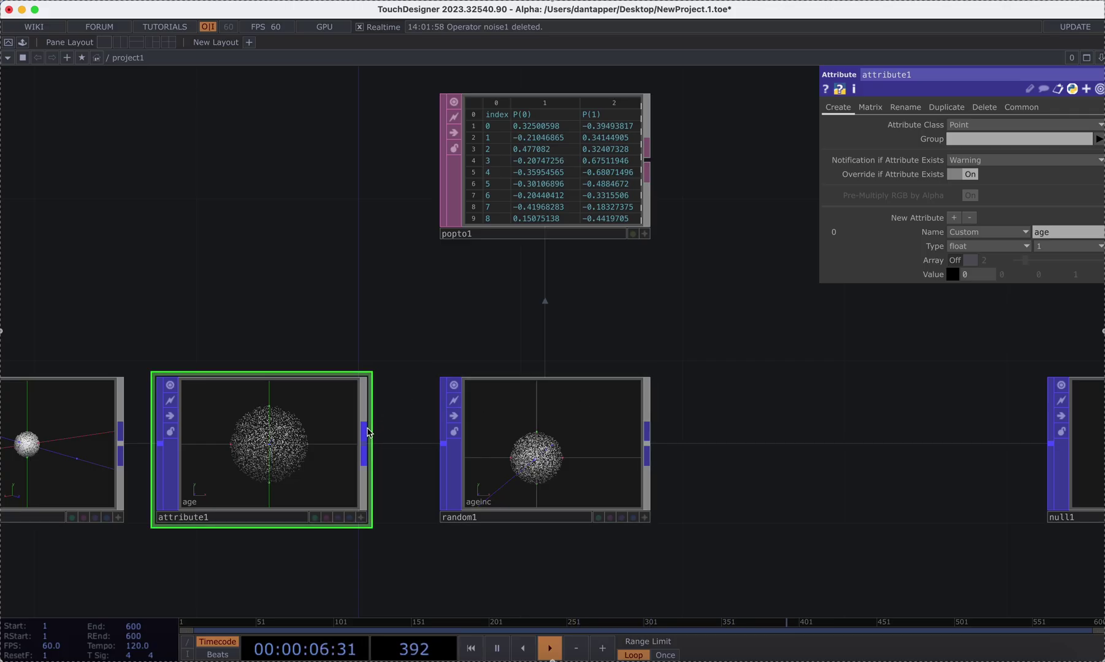
pyautogui.moveTo(367, 433); pyautogui.dragTo(298, 208)
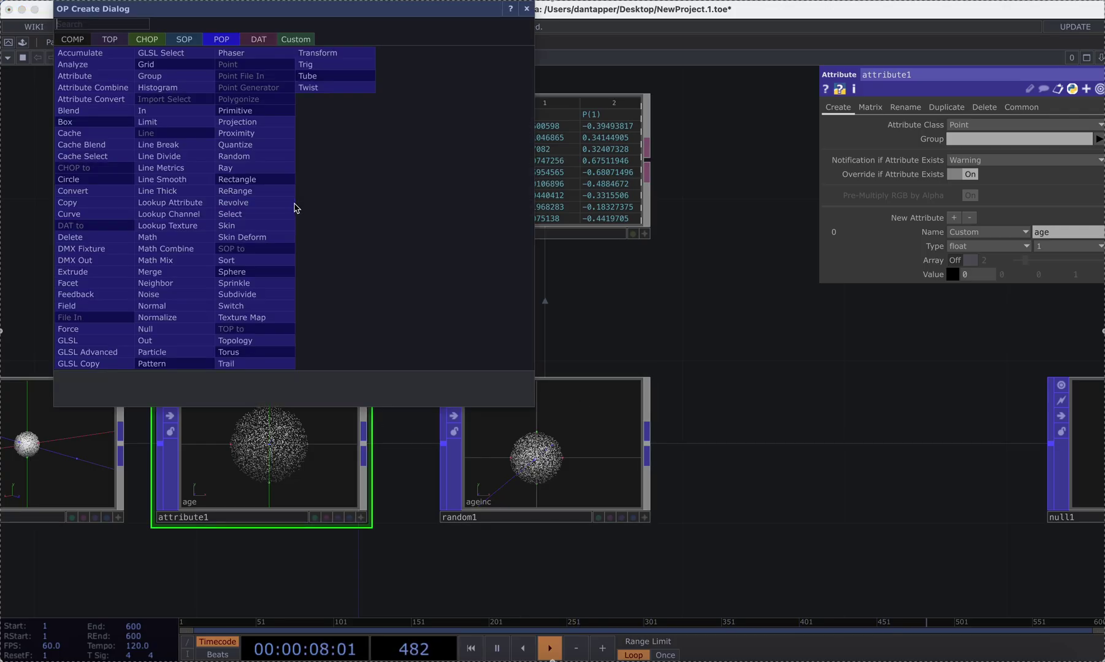
pyautogui.click(148, 40)
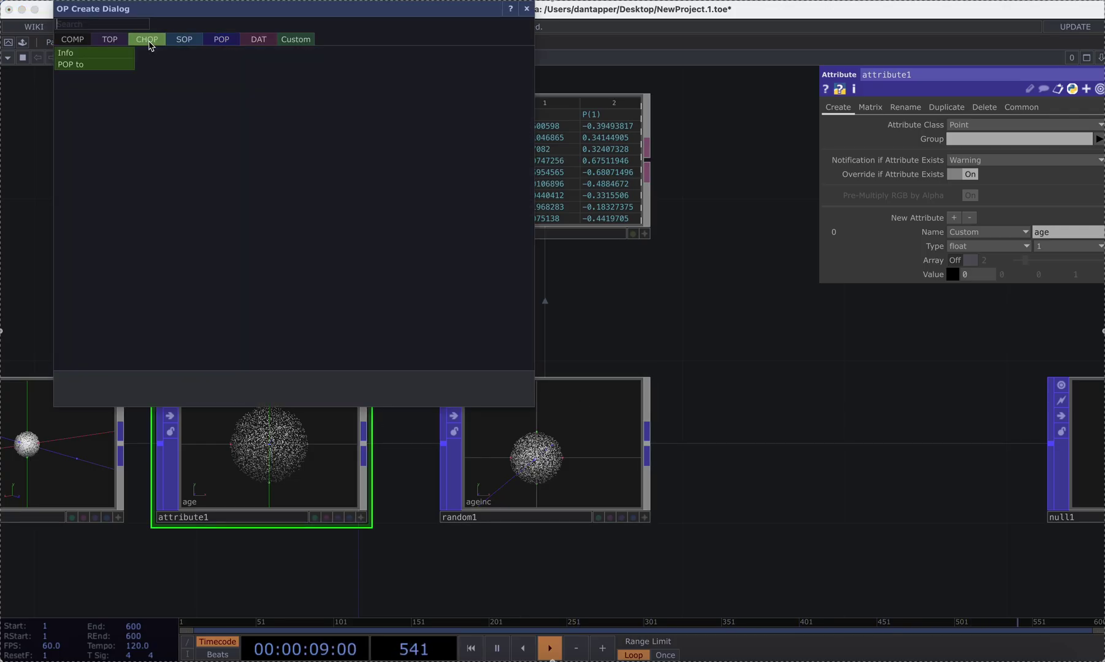
pyautogui.click(72, 65)
pyautogui.click(224, 188)
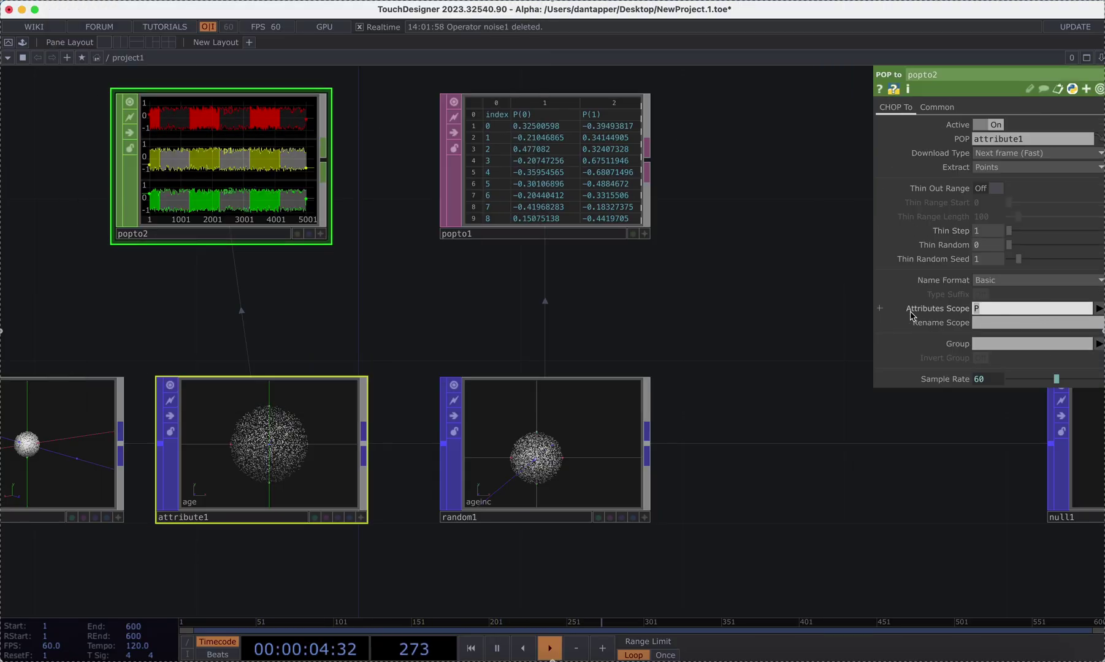
# Step: Set the Attributes Scope of popto2 to age
pyautogui.click(292, 265)
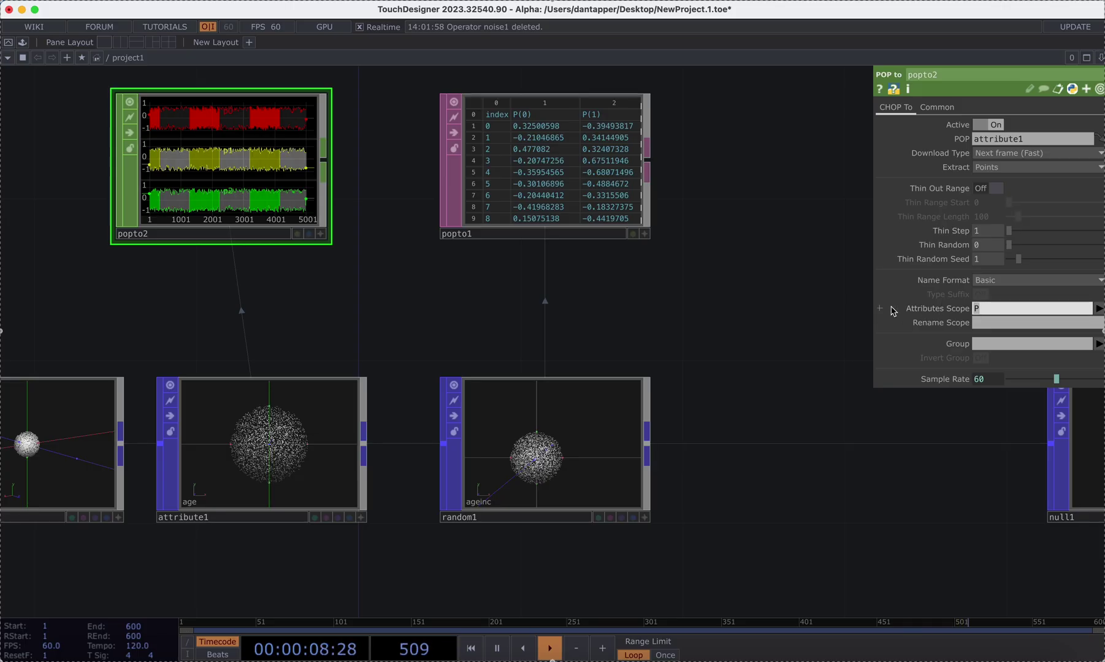
pyautogui.click(1099, 309)
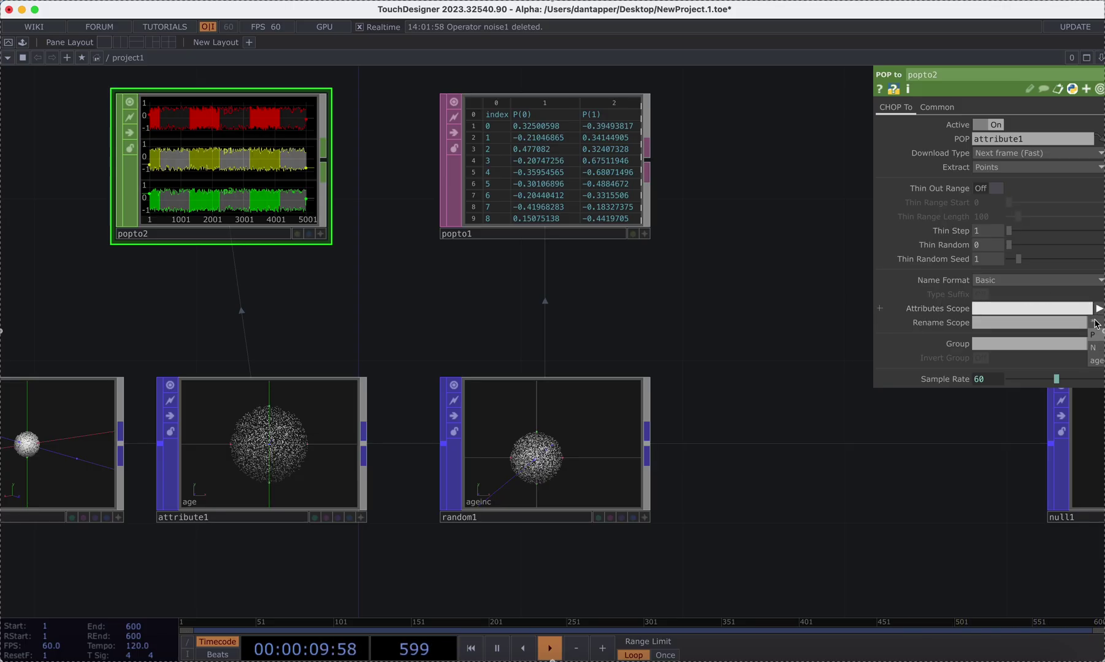
pyautogui.click(1098, 362)
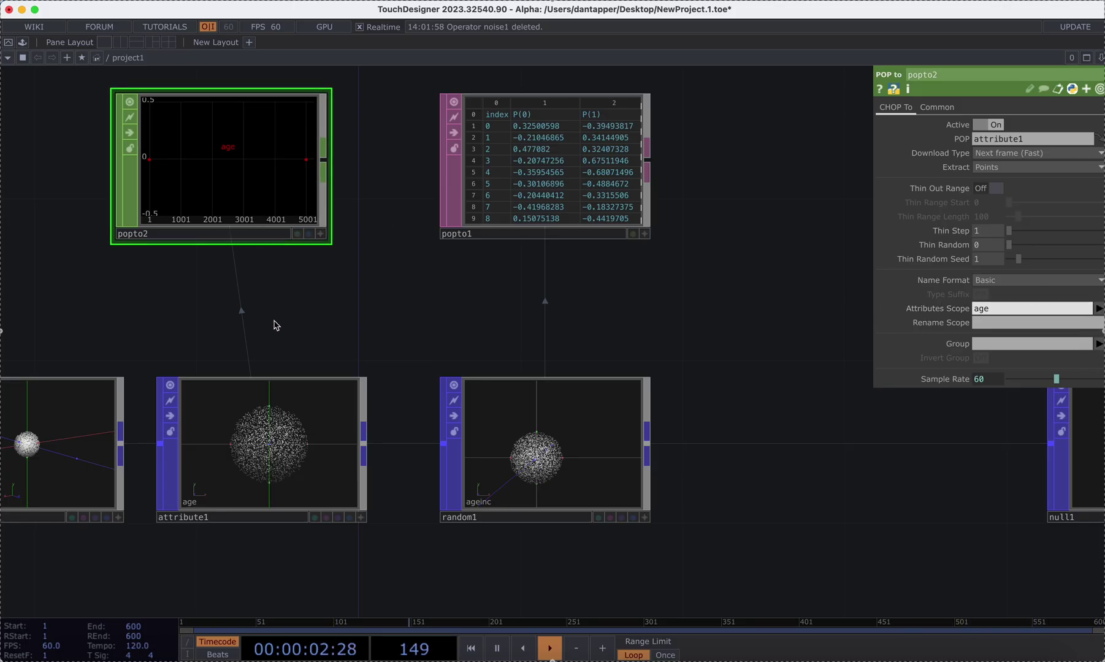
# Step: Check the age value in attribute1, then align popto2 above attribute1 and popto1 above random1
pyautogui.click(260, 454)
pyautogui.moveTo(972, 274); pyautogui.dragTo(971, 279, button='middle')
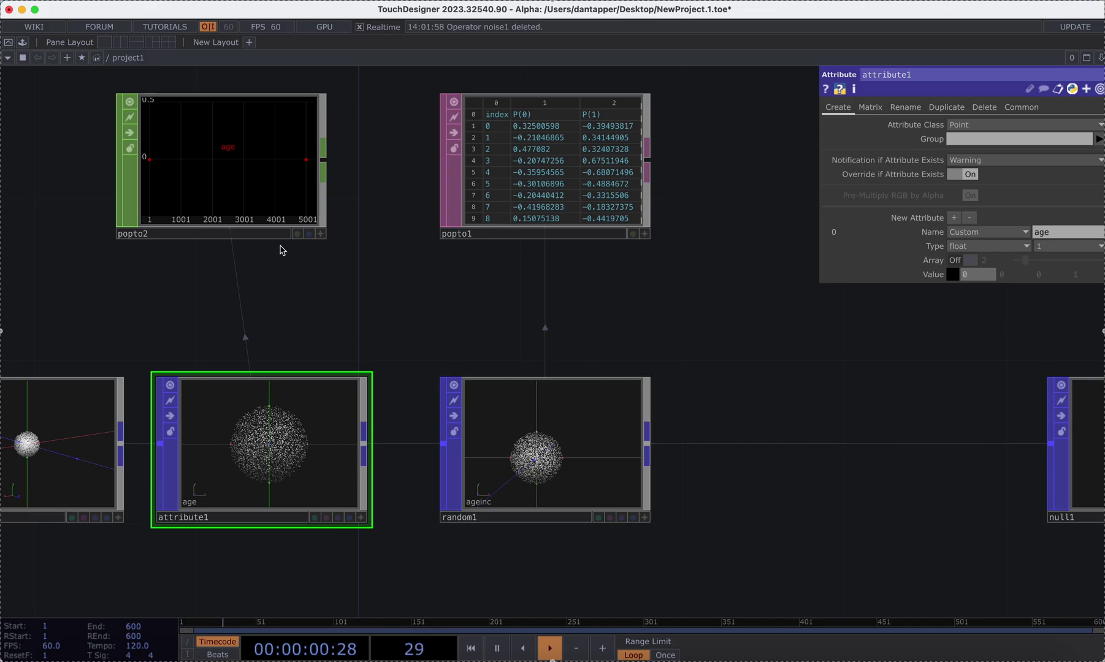
pyautogui.moveTo(243, 200); pyautogui.dragTo(283, 282)
pyautogui.moveTo(468, 320); pyautogui.dragTo(400, 259)
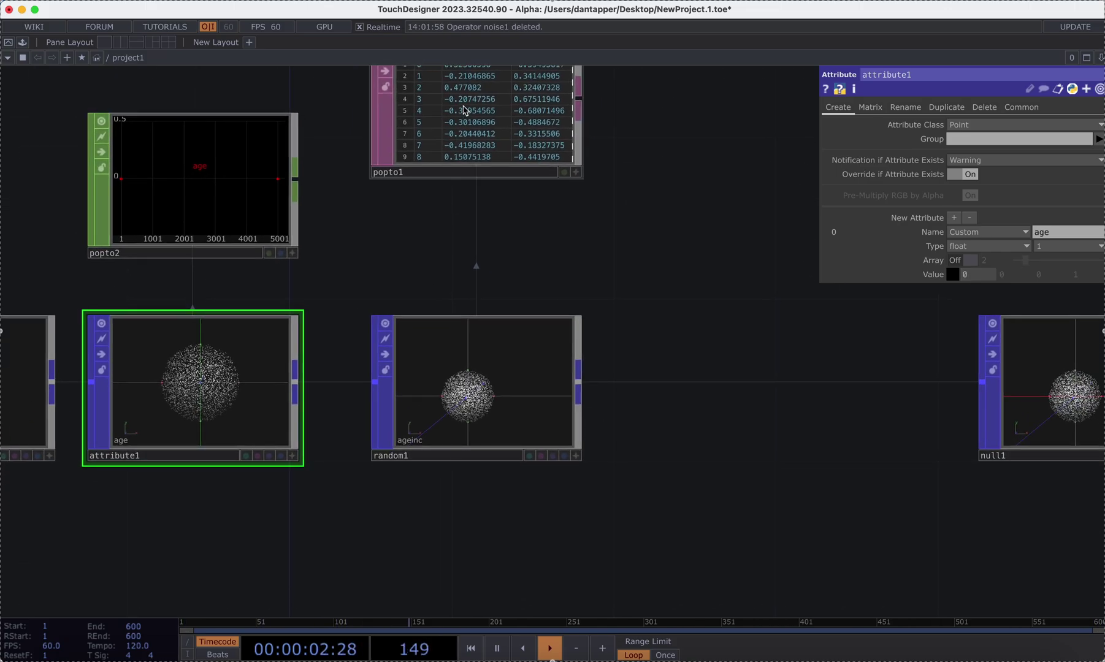
pyautogui.moveTo(464, 111); pyautogui.dragTo(454, 192)
pyautogui.scroll(-3, 693, 287)
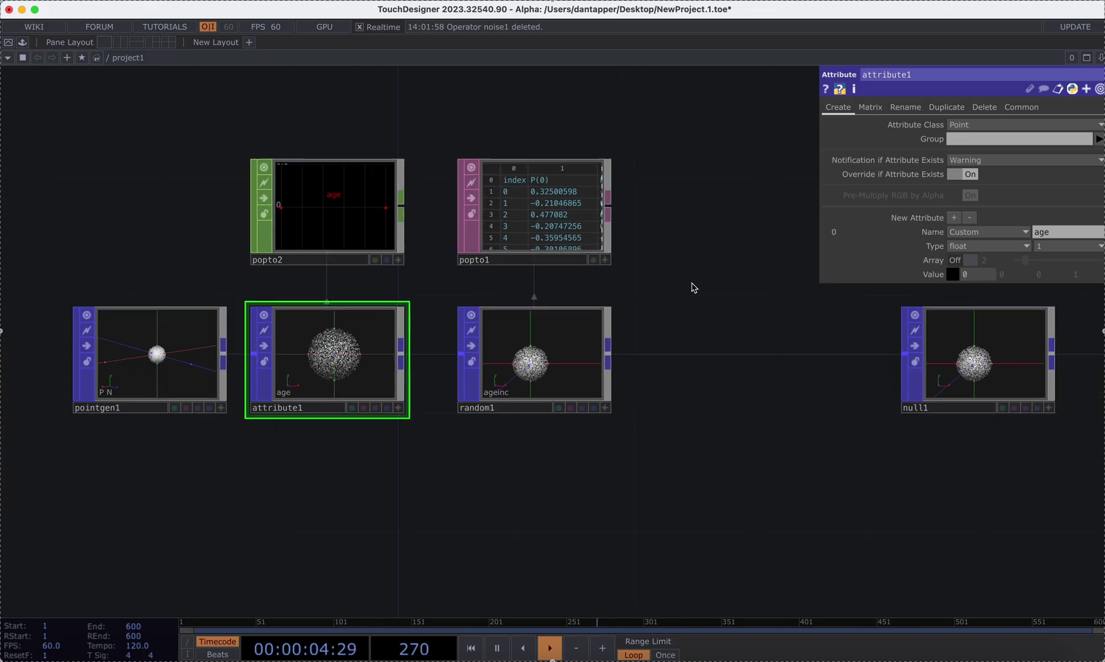
pyautogui.moveTo(693, 286); pyautogui.dragTo(527, 254)
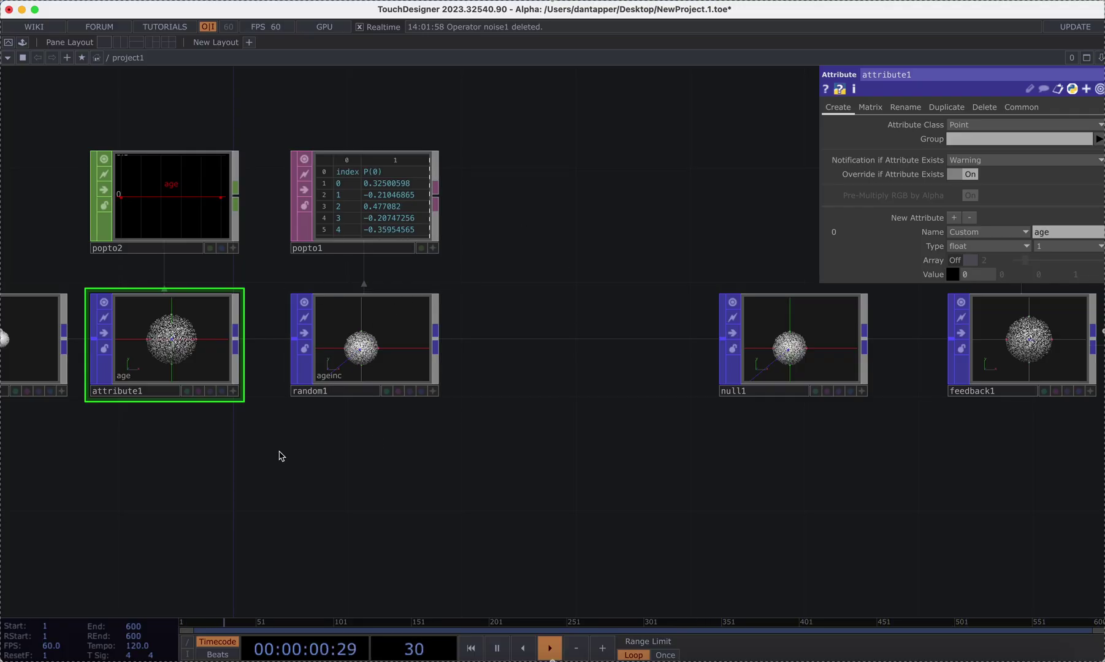
# Step: Set random1's Value B to 0.1 and delete the popto1 table above it
pyautogui.click(296, 384)
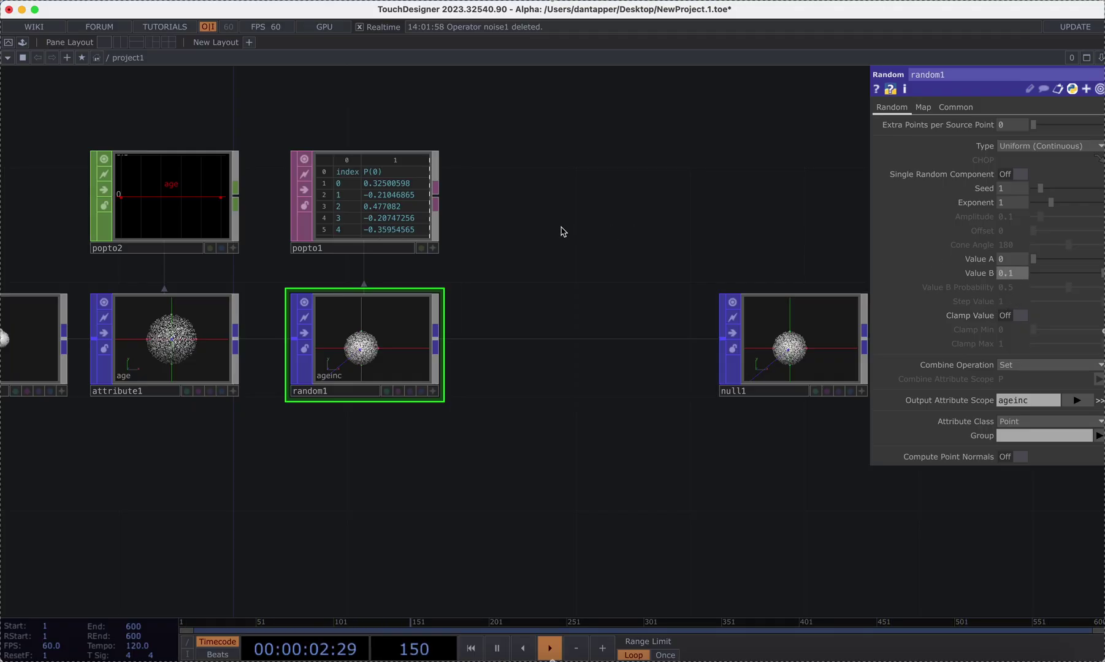
pyautogui.click(425, 222)
pyautogui.press('Delete')
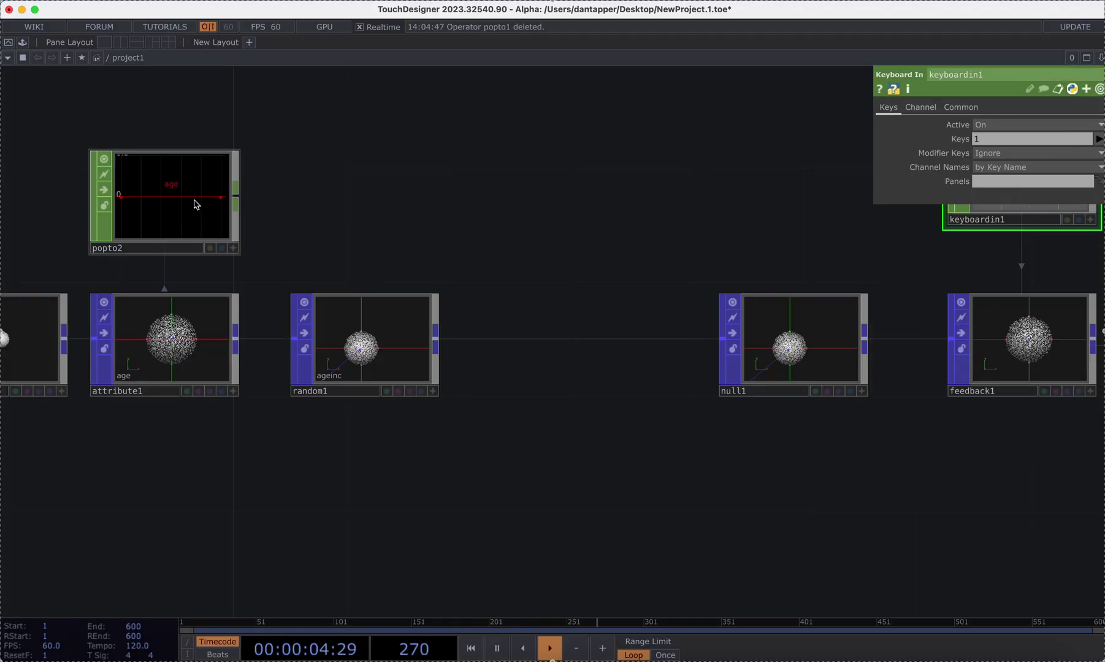
# Step: Duplicate popto2, place the copy directly above random1 and set its source POP to random1
pyautogui.click(195, 205)
pyautogui.hotkey('ctrl', 'c')
pyautogui.hotkey('ctrl', 'v')
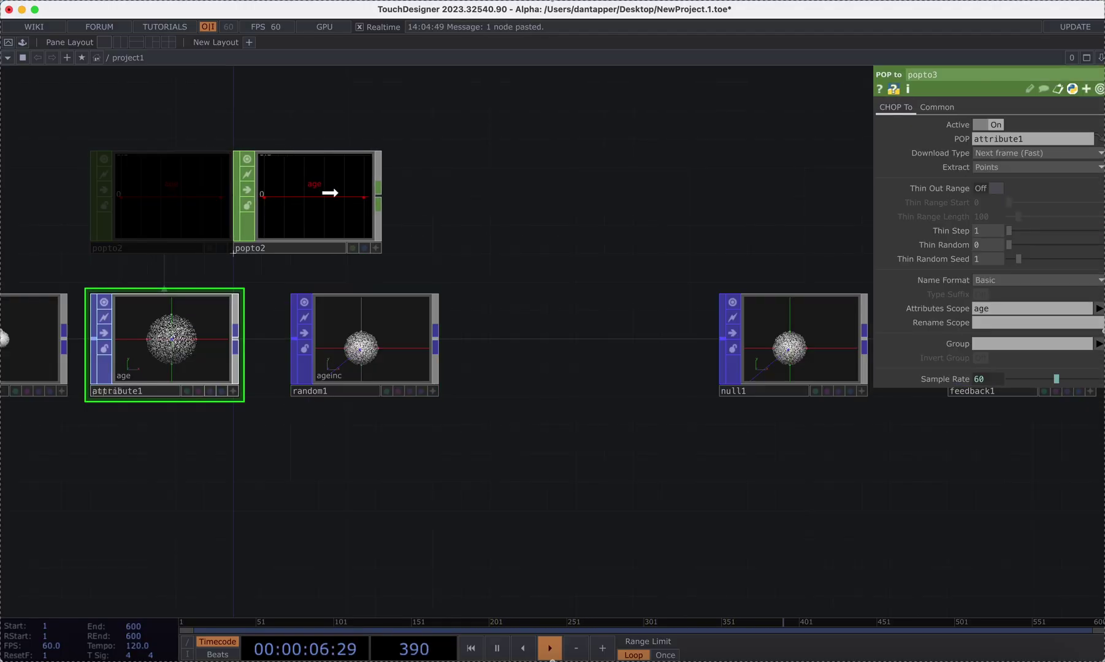
pyautogui.click(330, 193)
pyautogui.hotkey('ctrl', 'z')
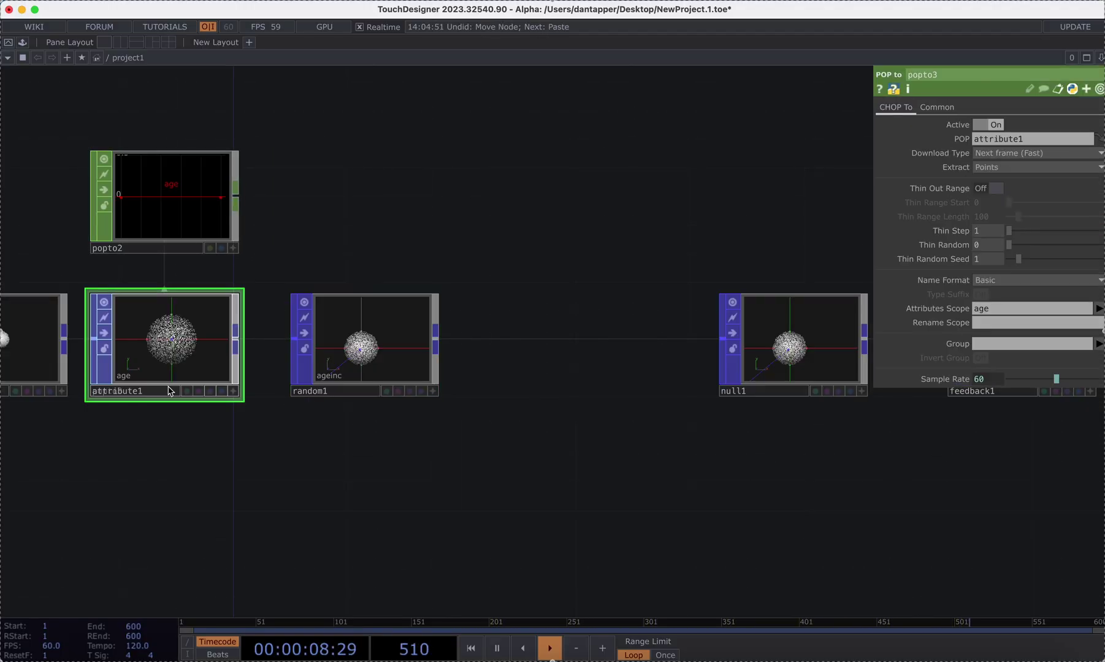
pyautogui.moveTo(170, 361); pyautogui.dragTo(174, 566)
pyautogui.moveTo(181, 361); pyautogui.dragTo(437, 187)
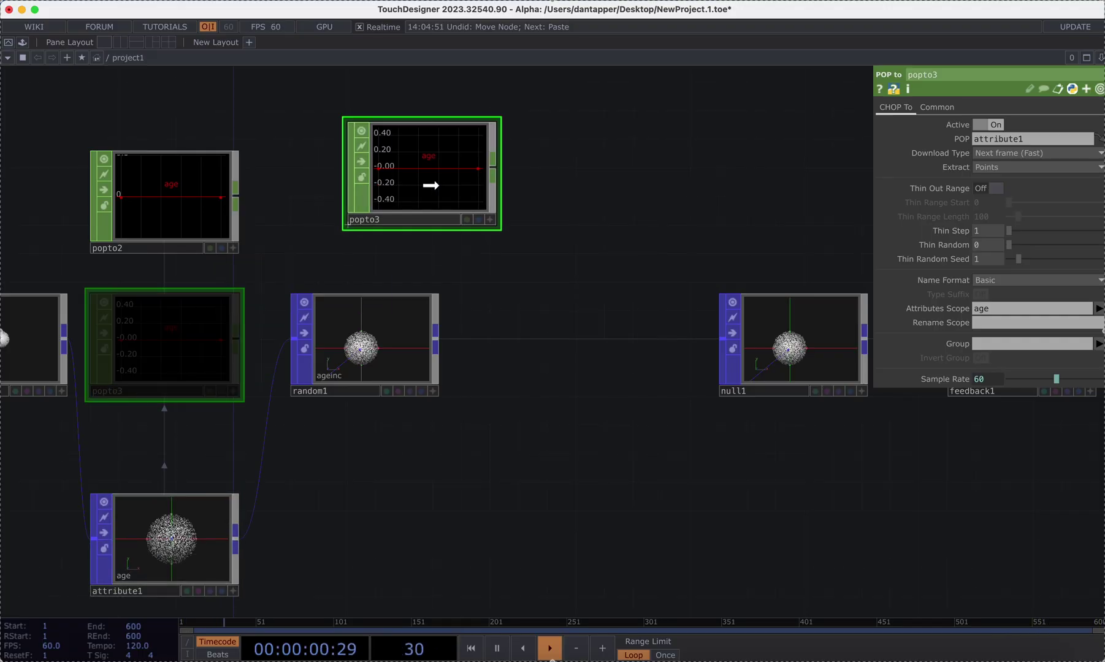
pyautogui.moveTo(148, 577); pyautogui.dragTo(148, 376)
pyautogui.moveTo(331, 340); pyautogui.dragTo(402, 171)
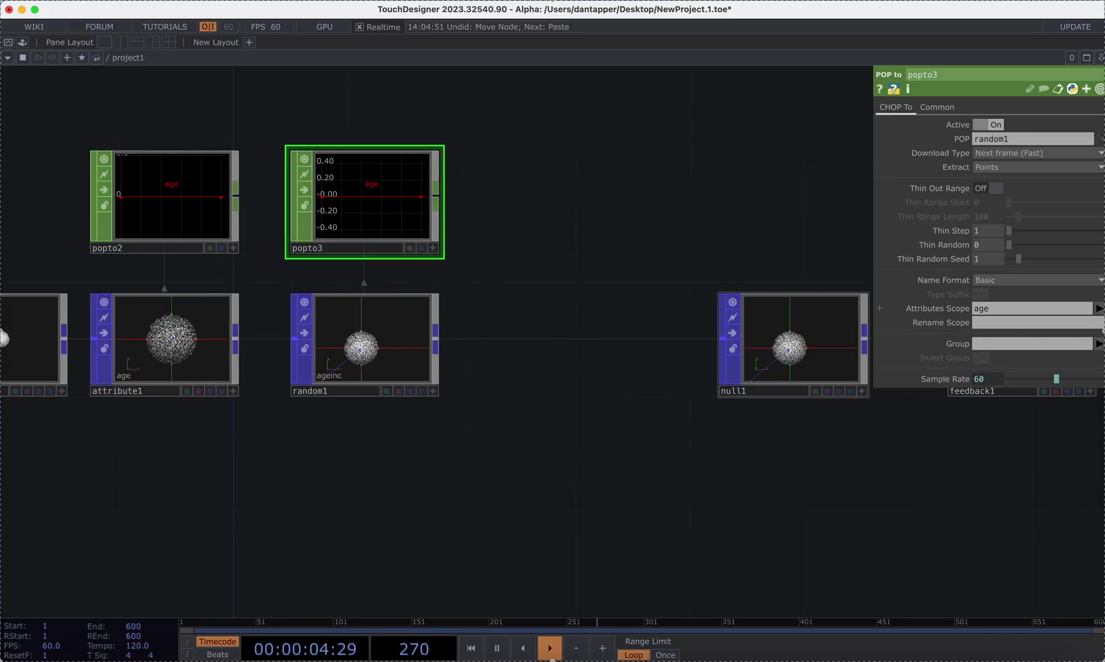
# Step: Replace age with ageinc as the only attribute in popto3's Attributes Scope
pyautogui.click(1098, 309)
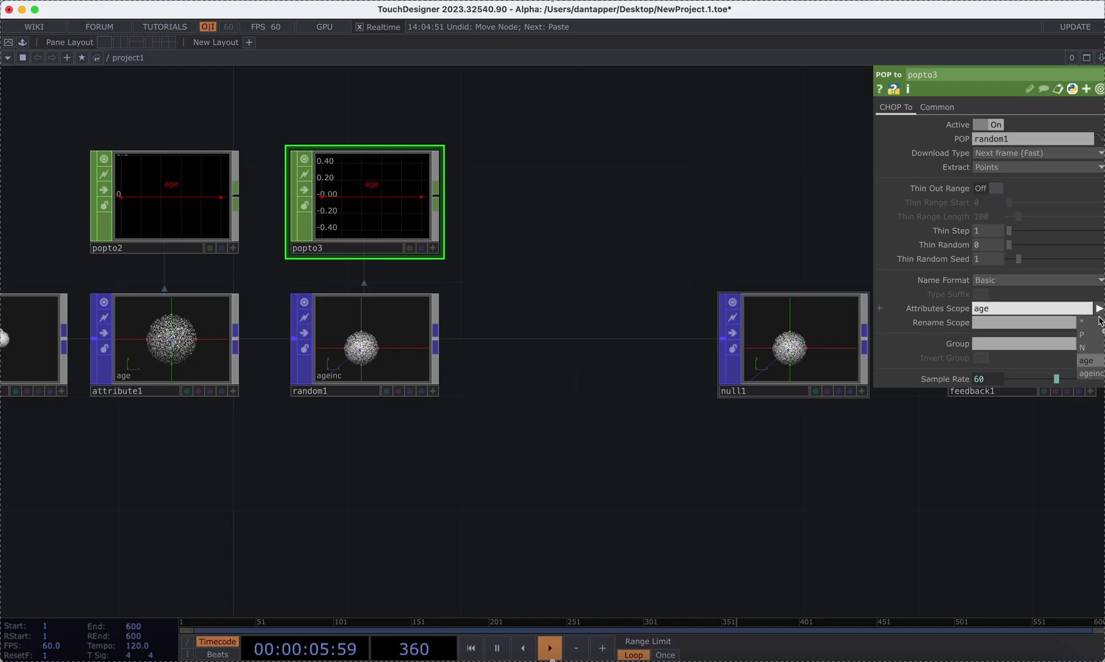
pyautogui.click(1087, 370)
pyautogui.moveTo(996, 310); pyautogui.dragTo(882, 309)
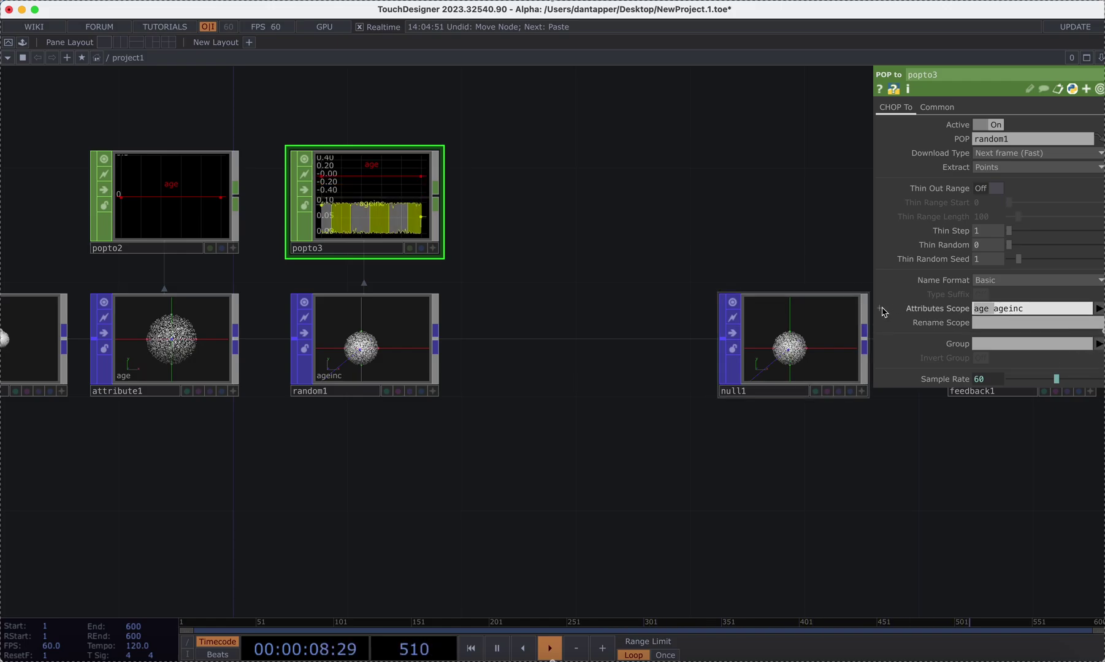
pyautogui.press('BackSpace')
pyautogui.press('Return')
# Step: Try a Value B of 0.191 on random1 while watching popto3's graph, and set it back to 0.1
pyautogui.scroll(3, 330, 197)
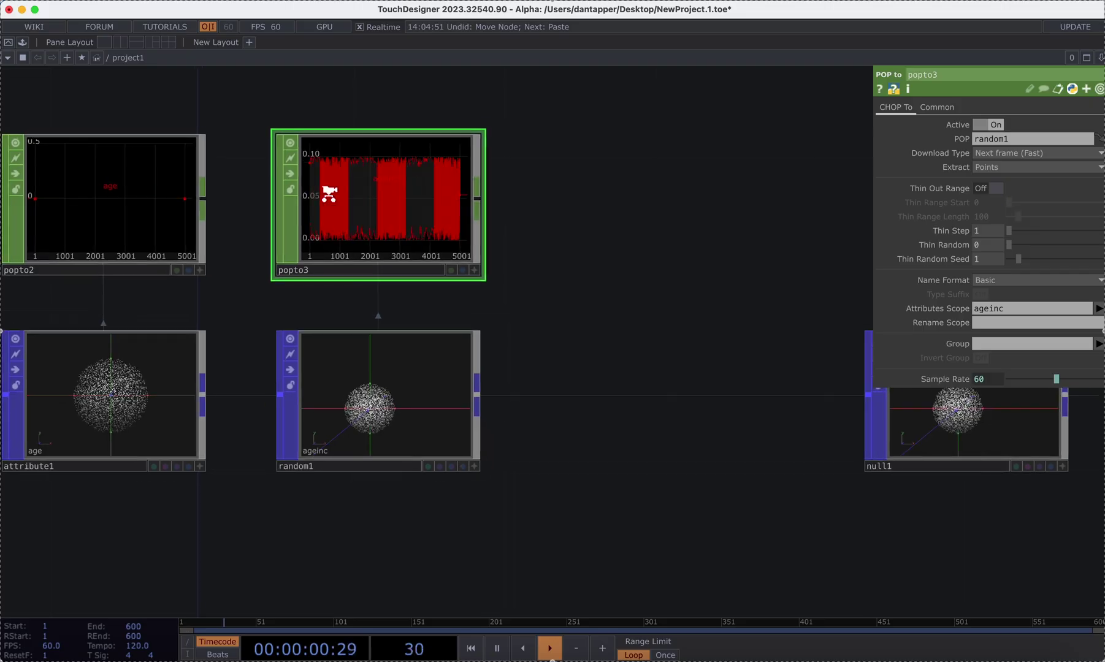
pyautogui.click(345, 360)
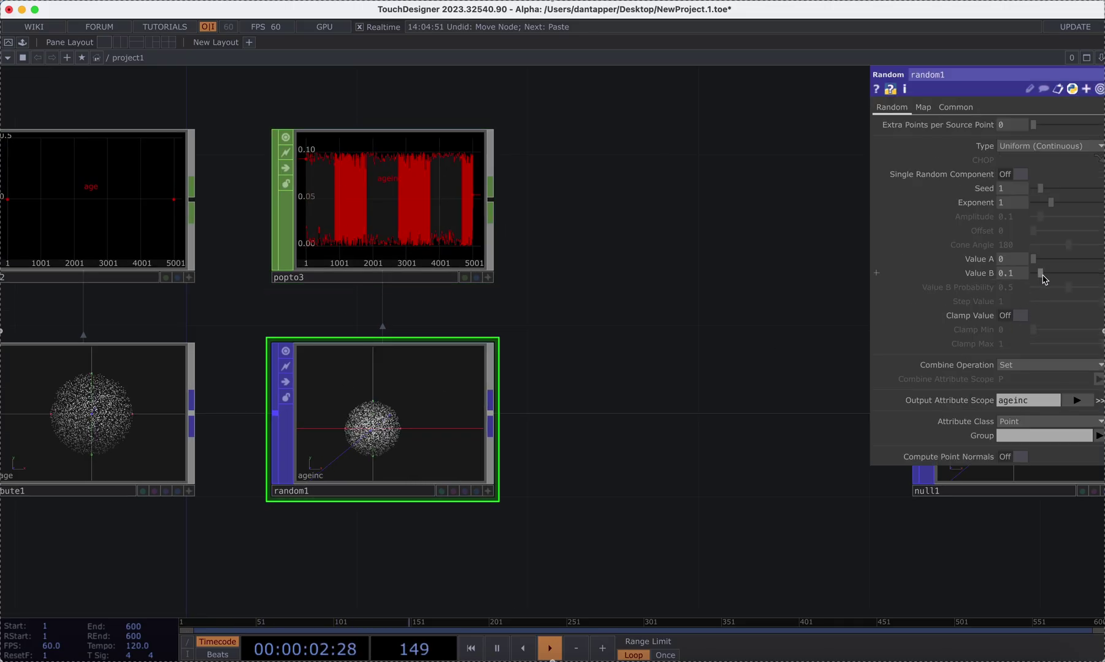
pyautogui.moveTo(1041, 276)
pyautogui.mouseDown()
pyautogui.moveTo(1082, 276)
pyautogui.moveTo(1050, 278)
pyautogui.moveTo(1038, 263)
pyautogui.mouseUp()
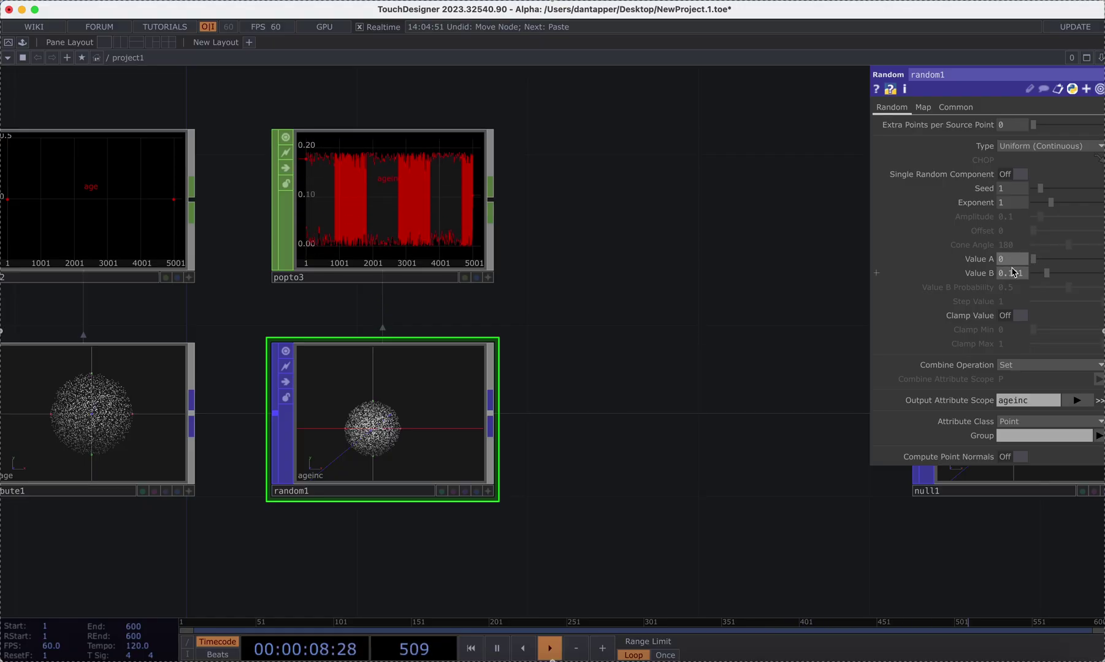
pyautogui.moveTo(1021, 273); pyautogui.dragTo(959, 273)
pyautogui.write('01')
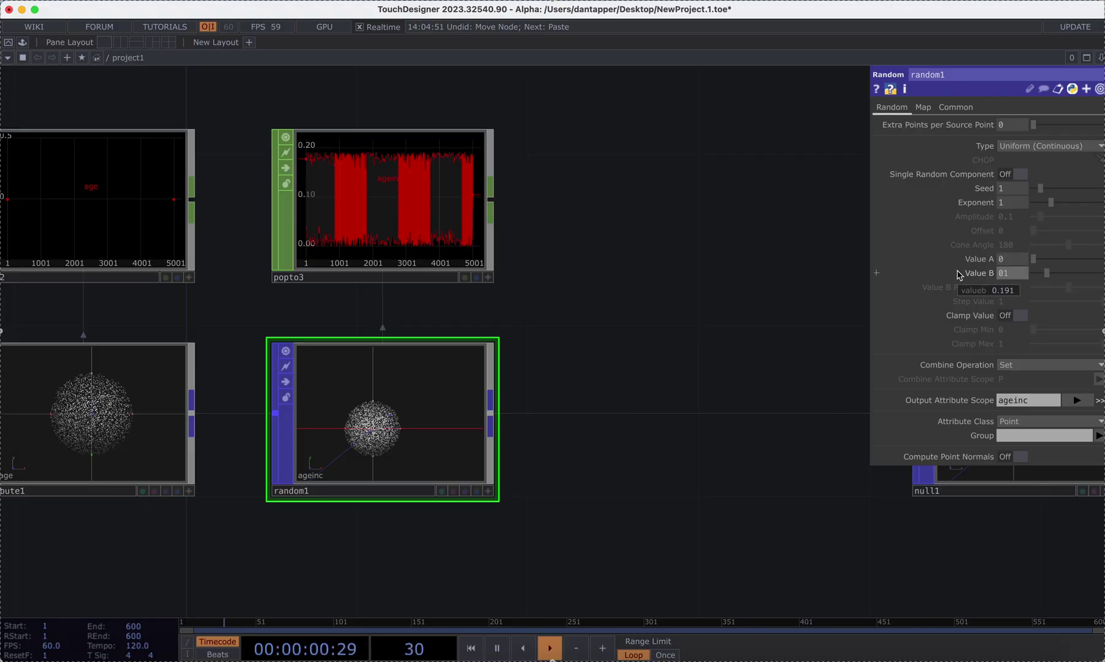
pyautogui.press('Return')
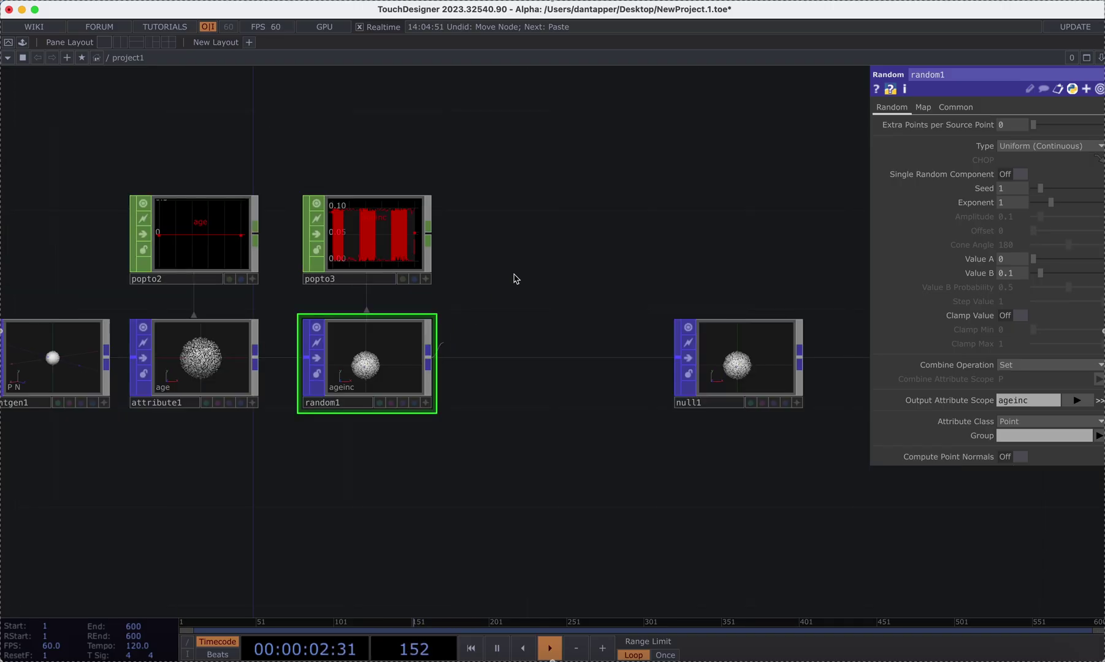
# Step: Attach a new POP to DAT to random1 and place it beside popto3
pyautogui.press('Tab')
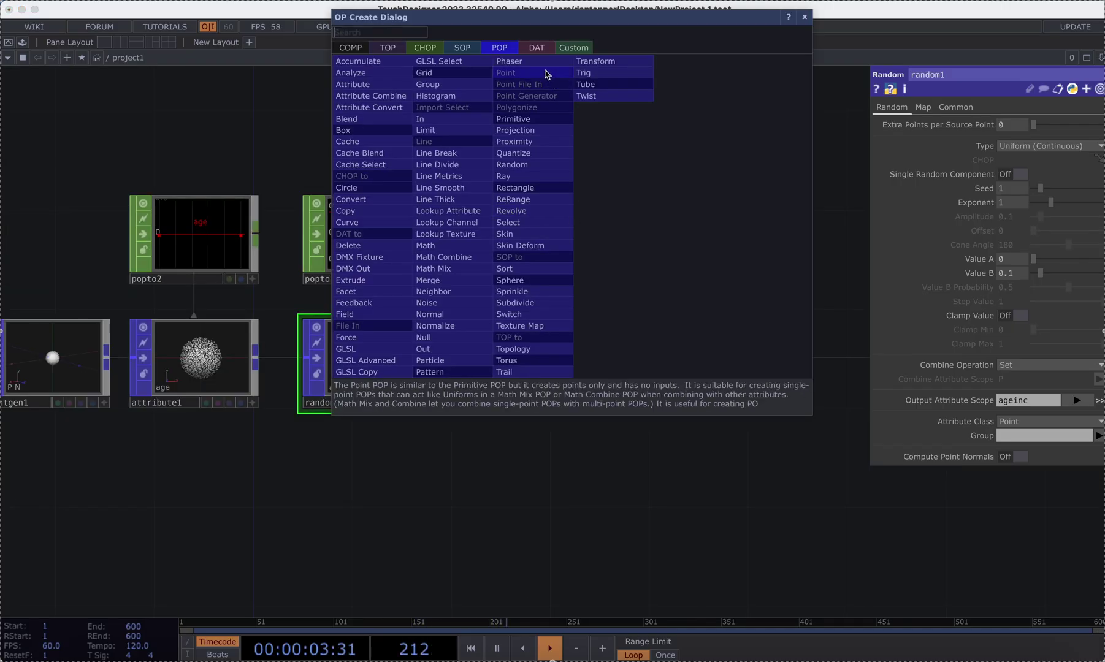
pyautogui.click(540, 53)
pyautogui.click(385, 74)
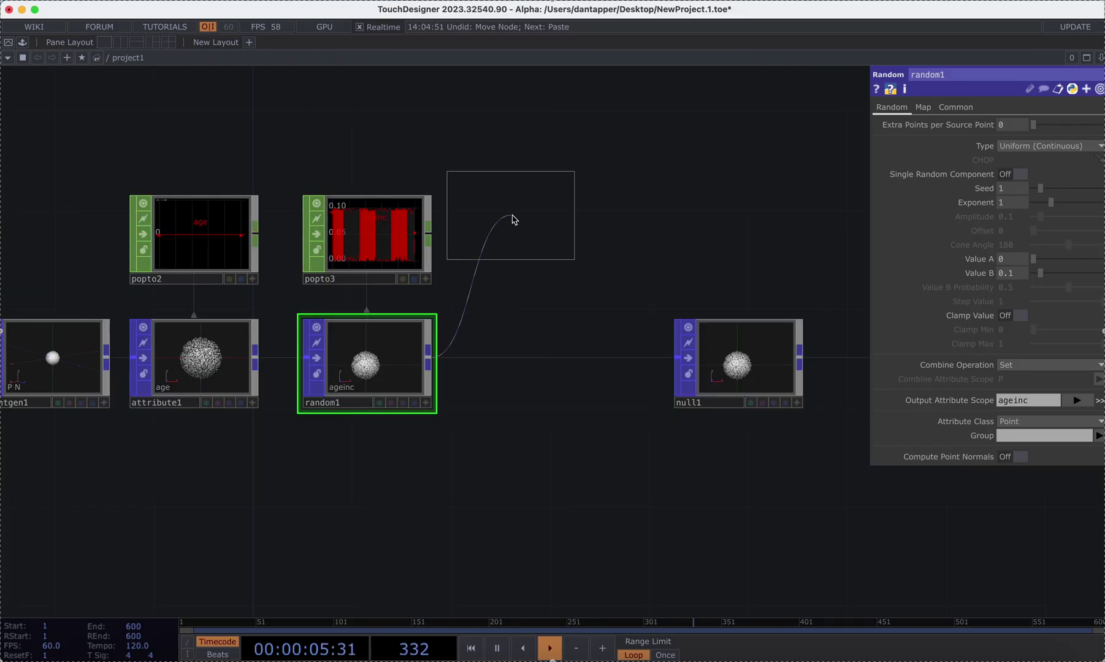
pyautogui.click(536, 241)
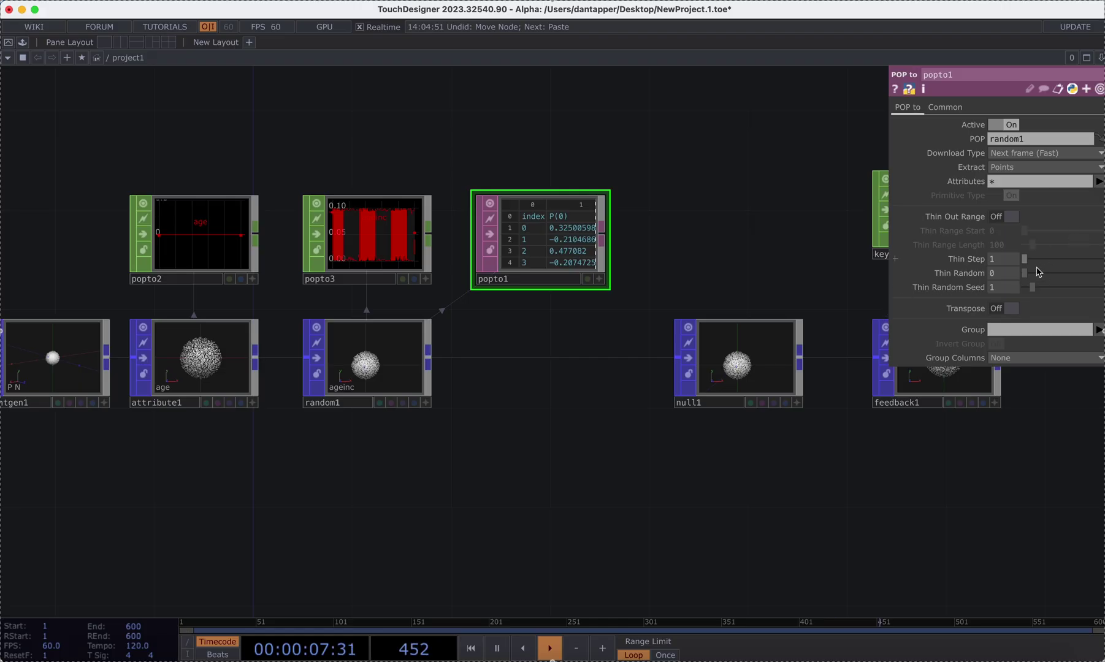
# Step: Try a Thin Random value of 0.21 on the POP to DAT, and delete that operator
pyautogui.moveTo(1031, 274); pyautogui.dragTo(1078, 277)
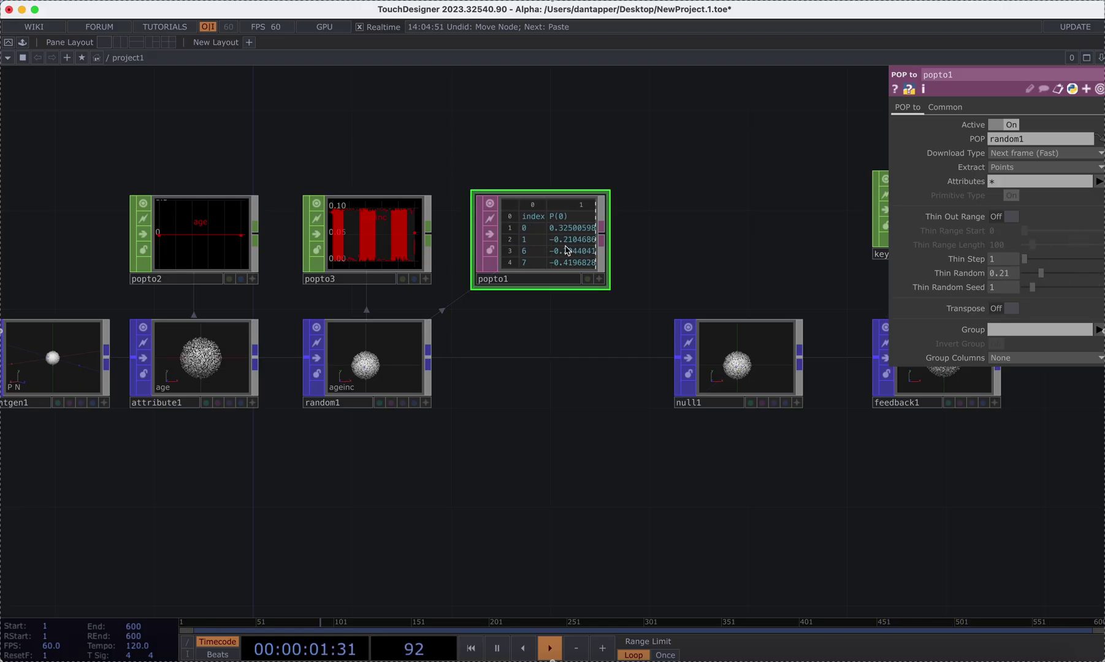
pyautogui.press('Delete')
# Step: Set popto3's Thin Random to 0.608
pyautogui.click(361, 238)
pyautogui.moveTo(1010, 246); pyautogui.dragTo(1065, 247)
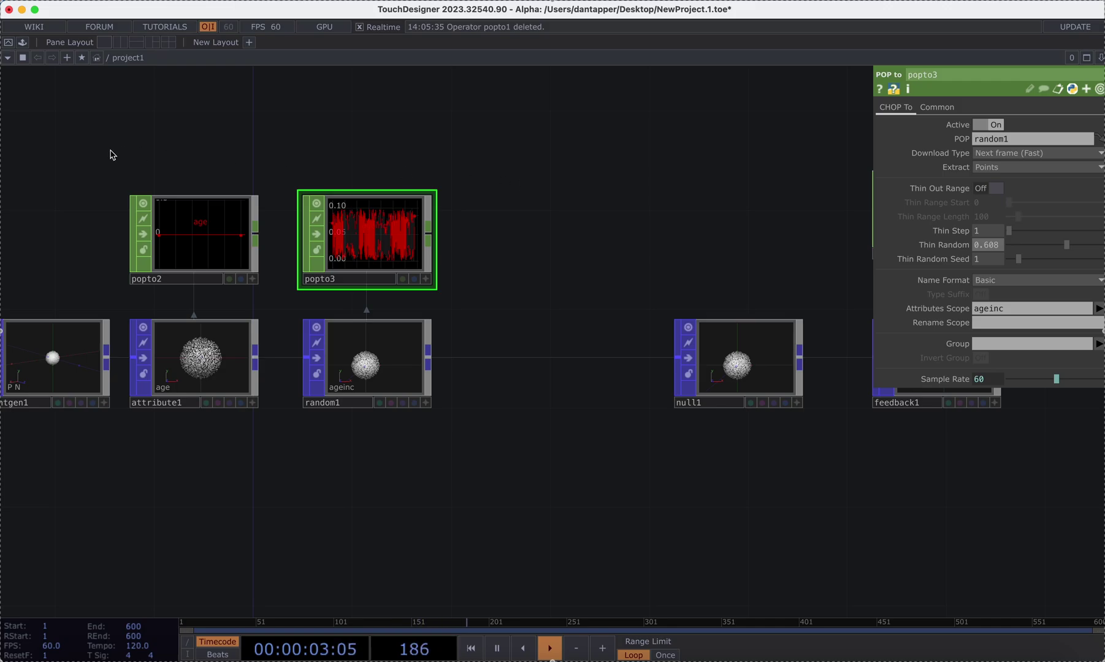
pyautogui.moveTo(110, 151); pyautogui.dragTo(410, 256)
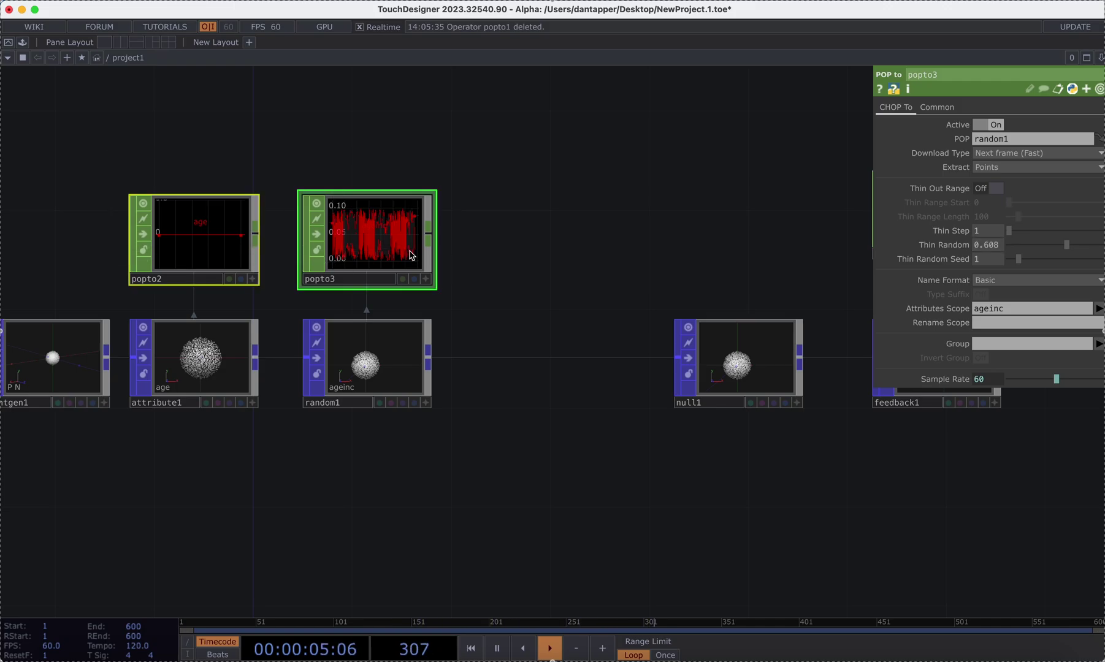
# Step: Attach another POP to DAT to random1 and place it right of popto3
pyautogui.click(428, 354)
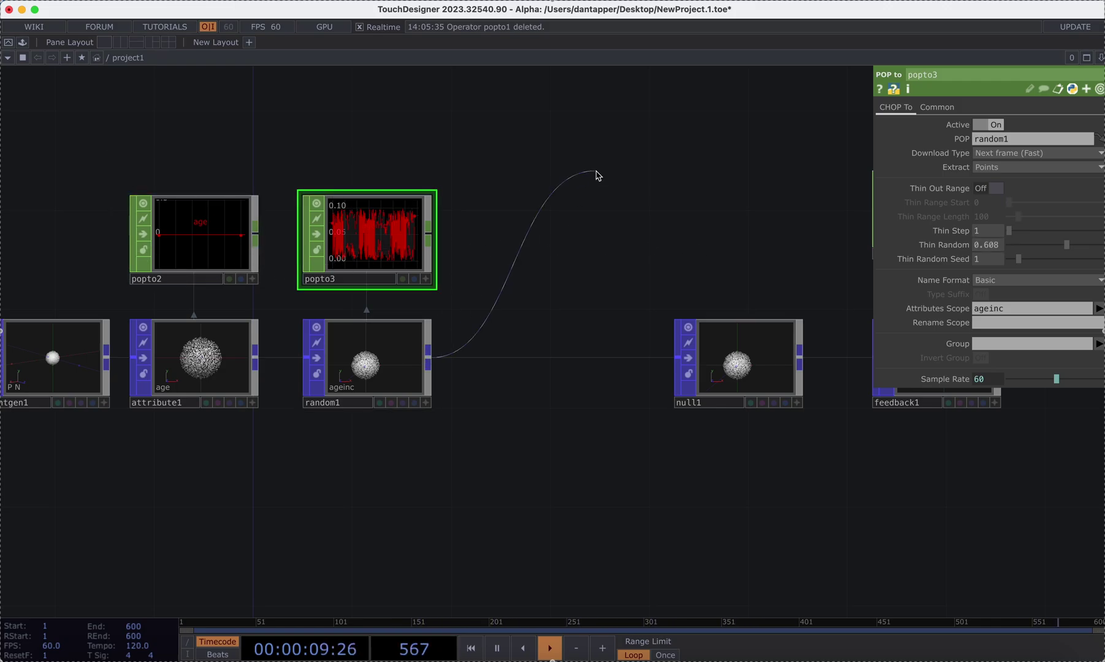
pyautogui.click(598, 176)
pyautogui.click(555, 42)
pyautogui.click(377, 64)
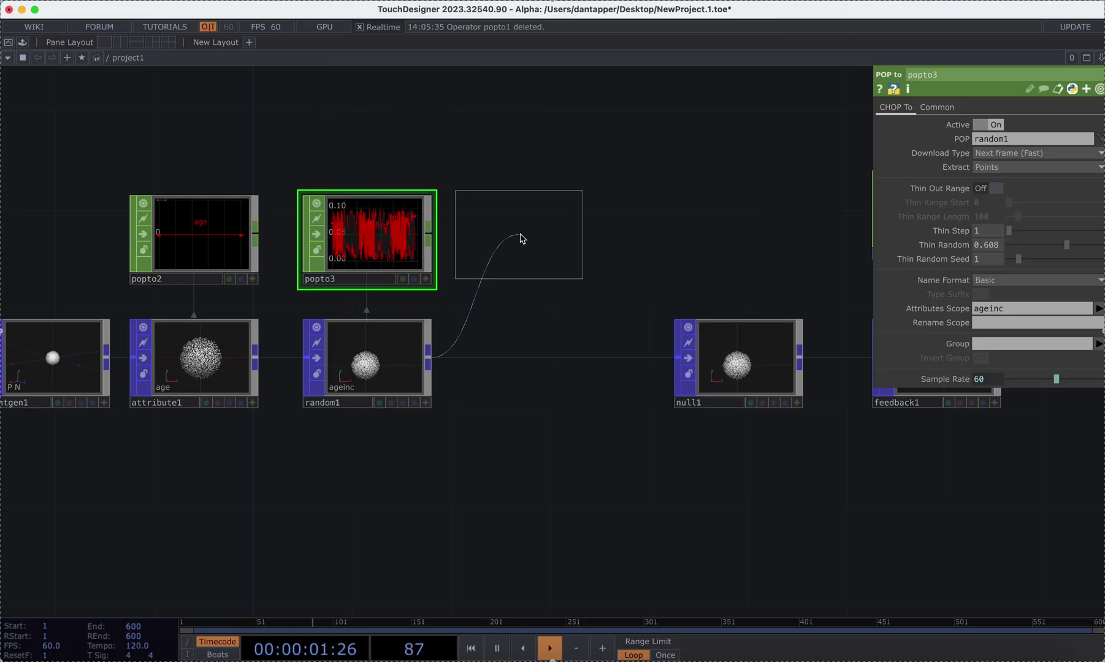
pyautogui.click(521, 238)
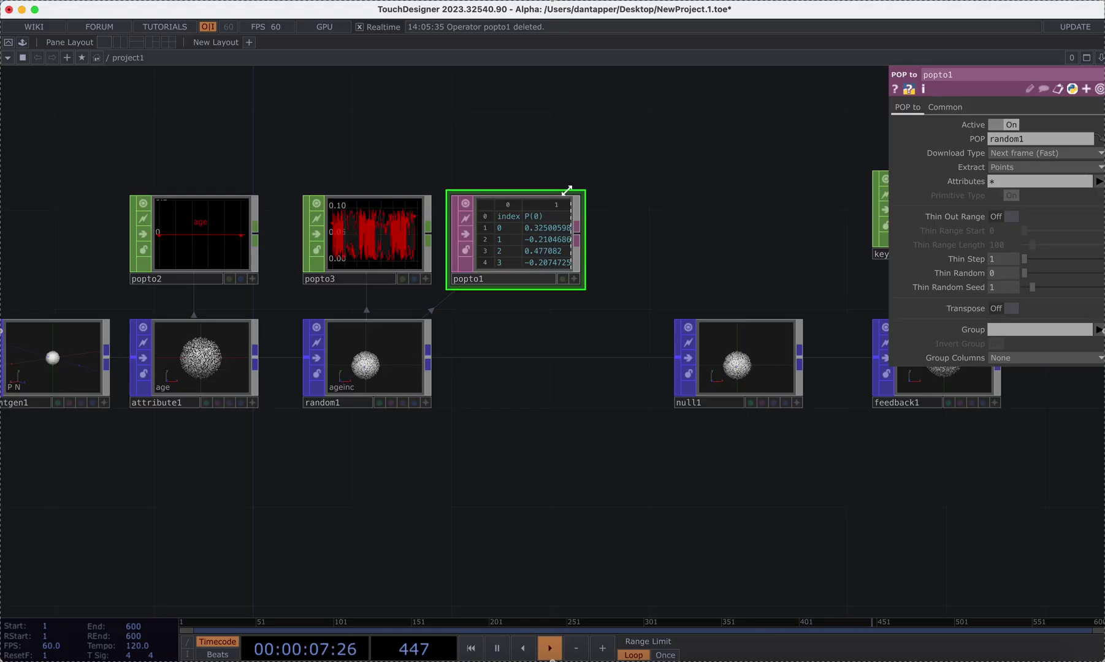
# Step: Examine the per-point age and ageinc columns in the POP to DAT's table, and delete the operator
pyautogui.scroll(6, 567, 220)
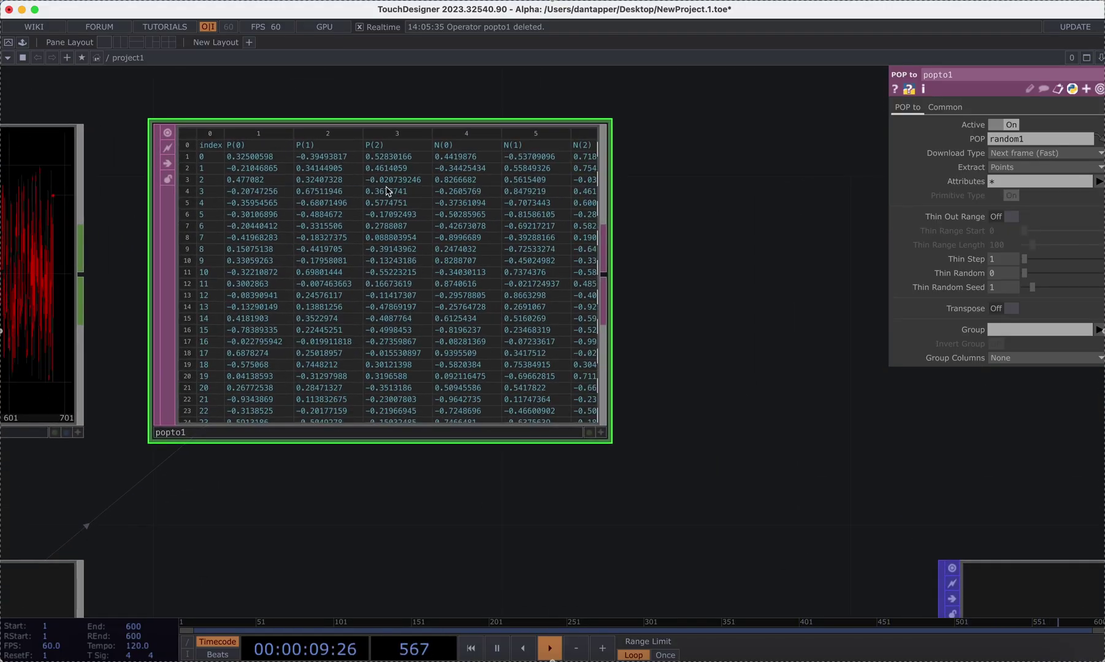
pyautogui.scroll(4, 563, 217)
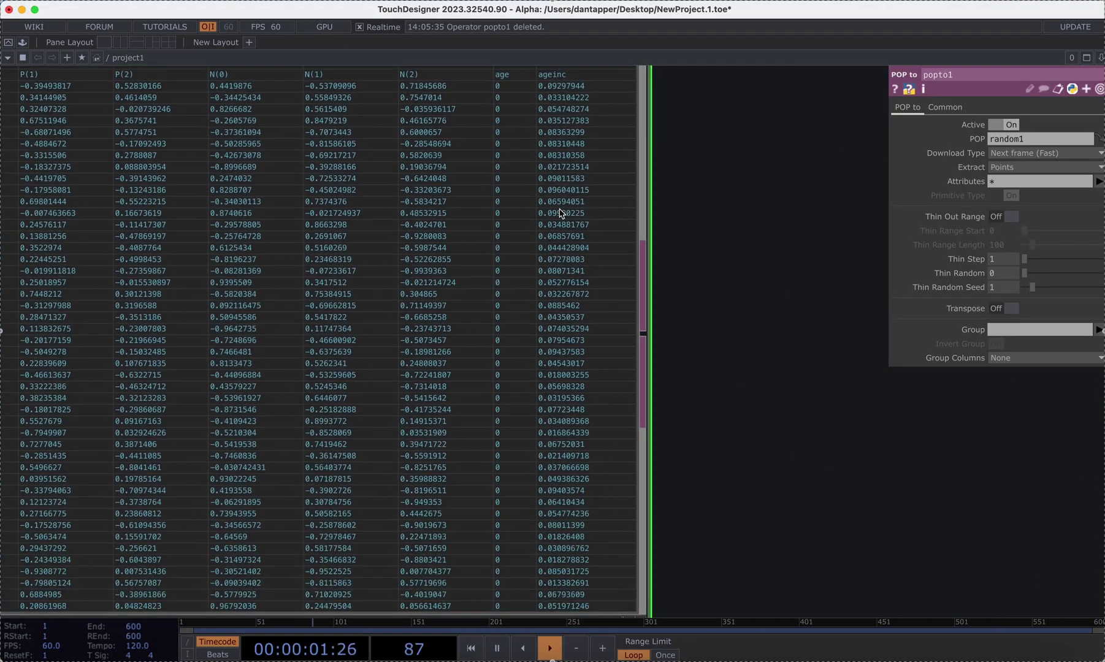
pyautogui.scroll(-10, 559, 221)
pyautogui.press('Delete')
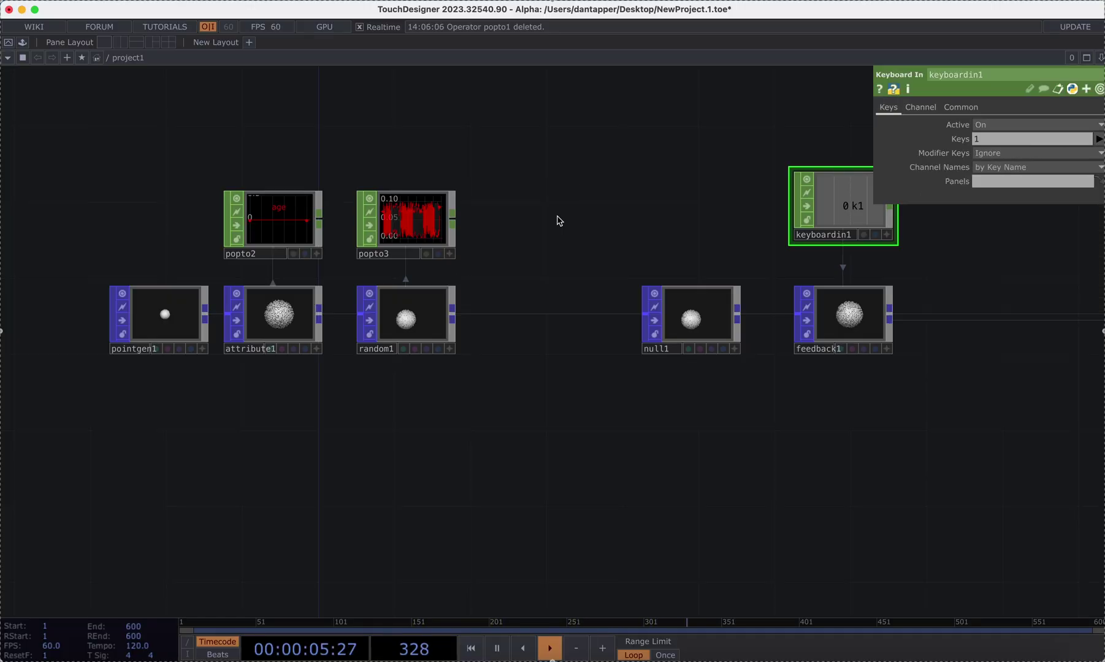
# Step: Review attribute1 and random1, and close the gaps in the chain by moving null1 and the feedback1 and keyboardin1 pair towards random1
pyautogui.click(276, 316)
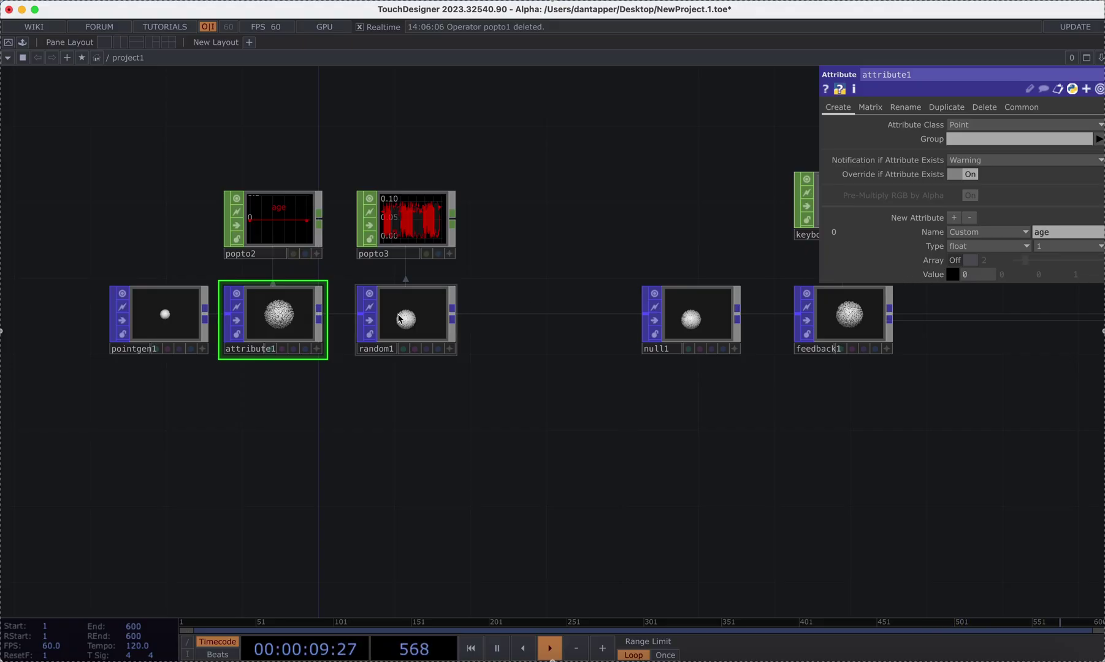
pyautogui.click(399, 318)
pyautogui.hscroll(5, 387, 402)
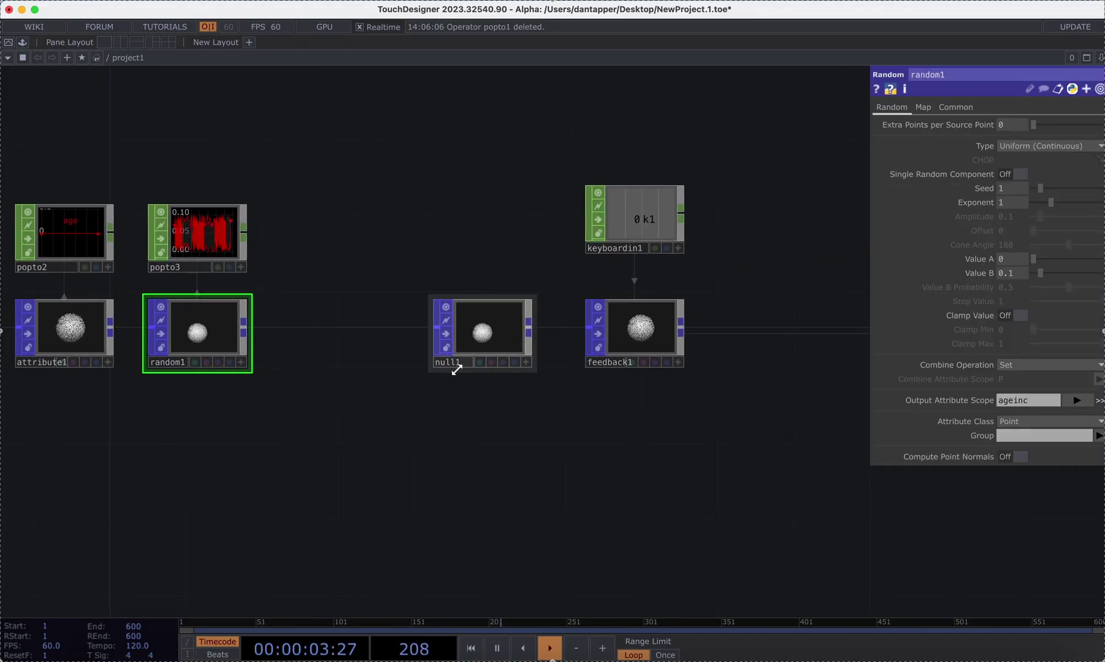
pyautogui.moveTo(489, 346); pyautogui.dragTo(355, 348)
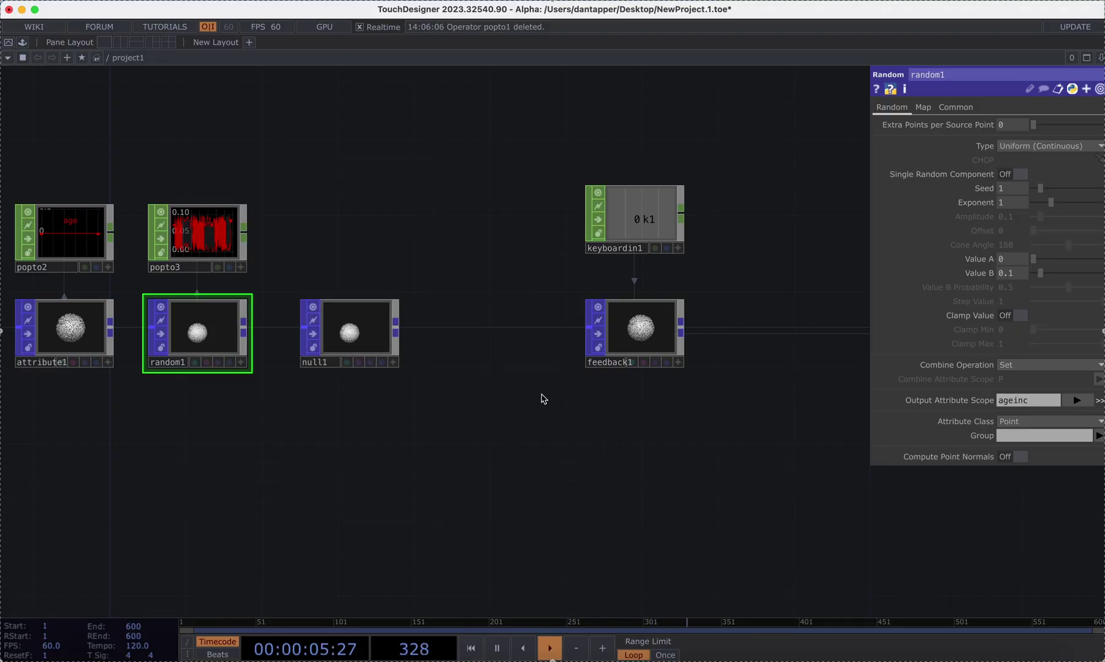
pyautogui.moveTo(546, 395); pyautogui.dragTo(300, 329)
pyautogui.moveTo(325, 106); pyautogui.dragTo(399, 341, button='right')
pyautogui.moveTo(387, 339); pyautogui.dragTo(292, 338)
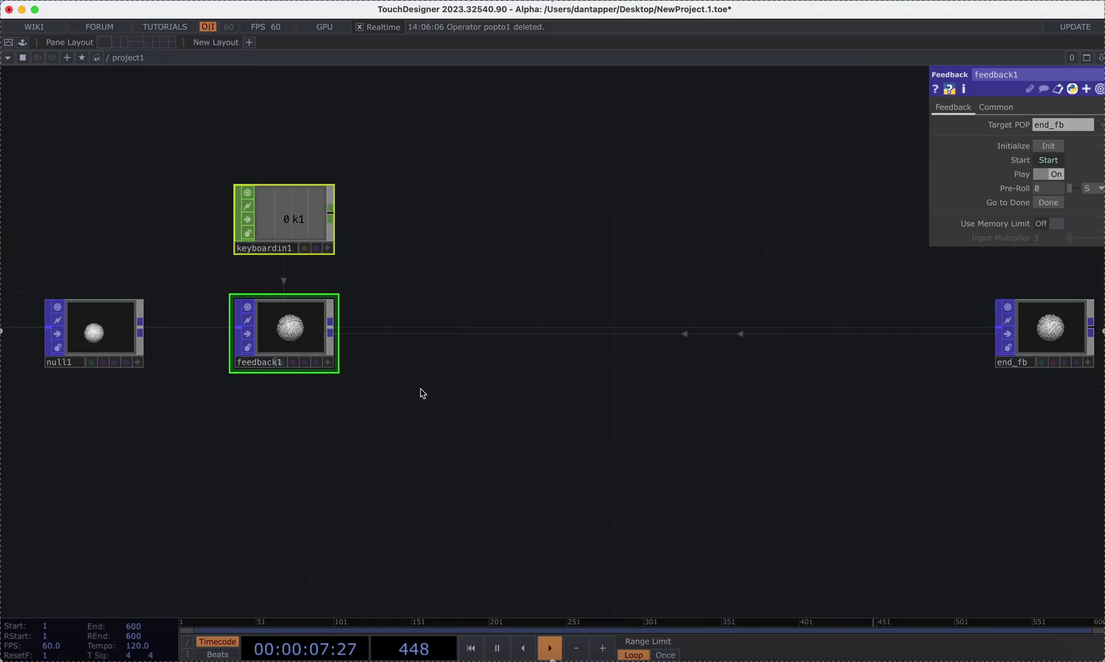
# Step: Attach a new POP to CHOP to the output of end_fb and place it above that node
pyautogui.scroll(-3, 421, 391)
pyautogui.hscroll(5, 537, 309)
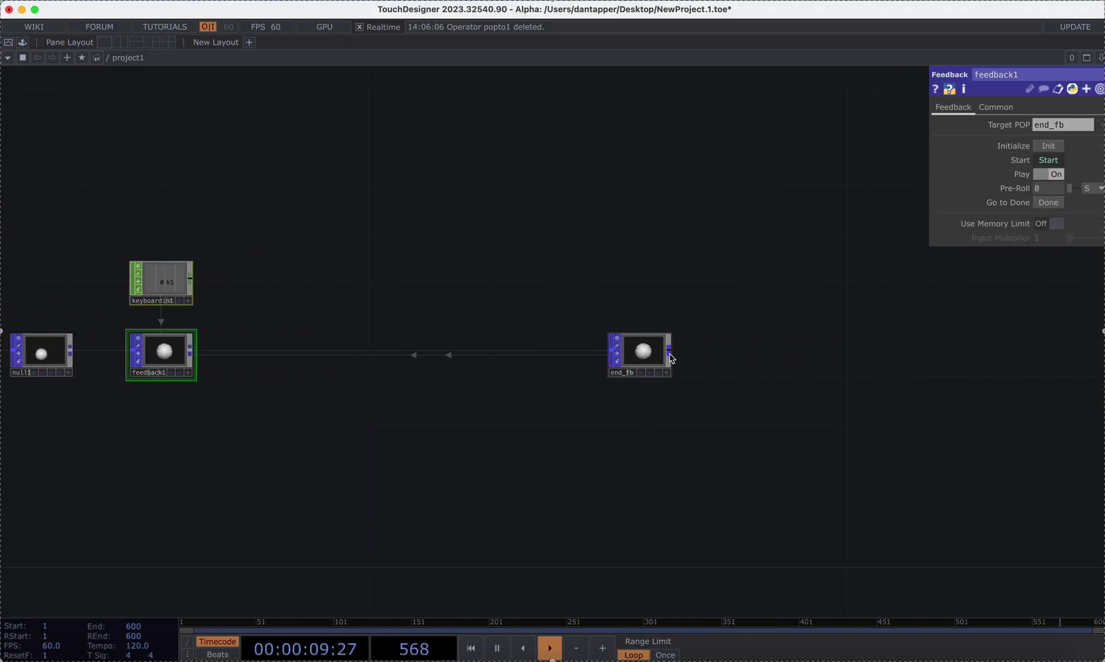
pyautogui.moveTo(668, 351); pyautogui.dragTo(788, 232)
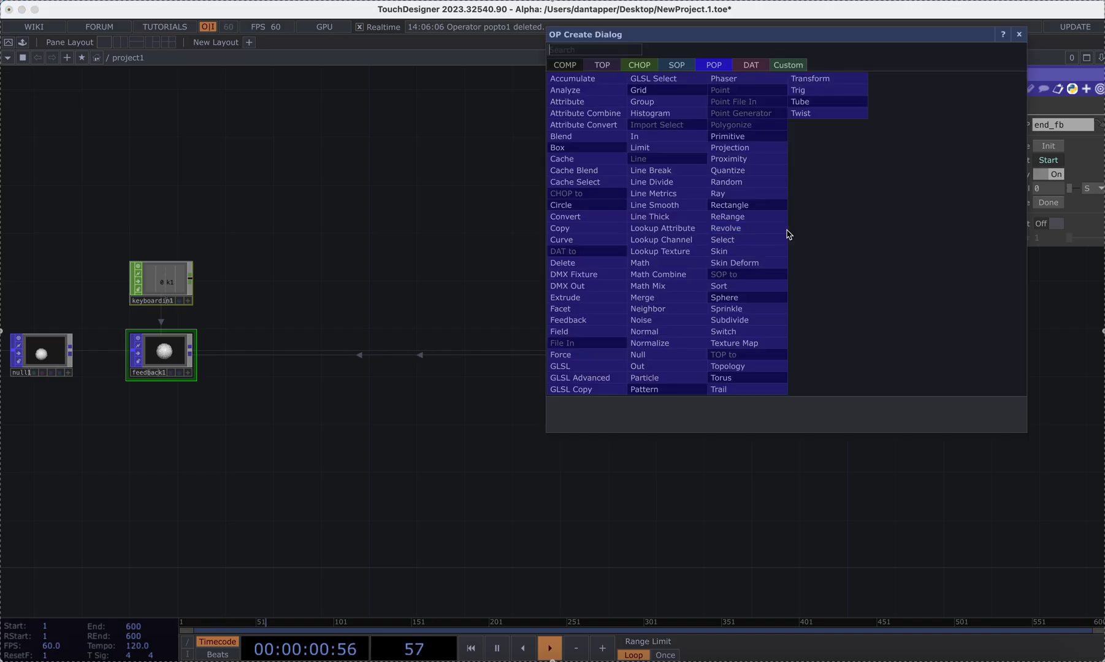
pyautogui.click(639, 65)
pyautogui.click(616, 90)
pyautogui.click(736, 286)
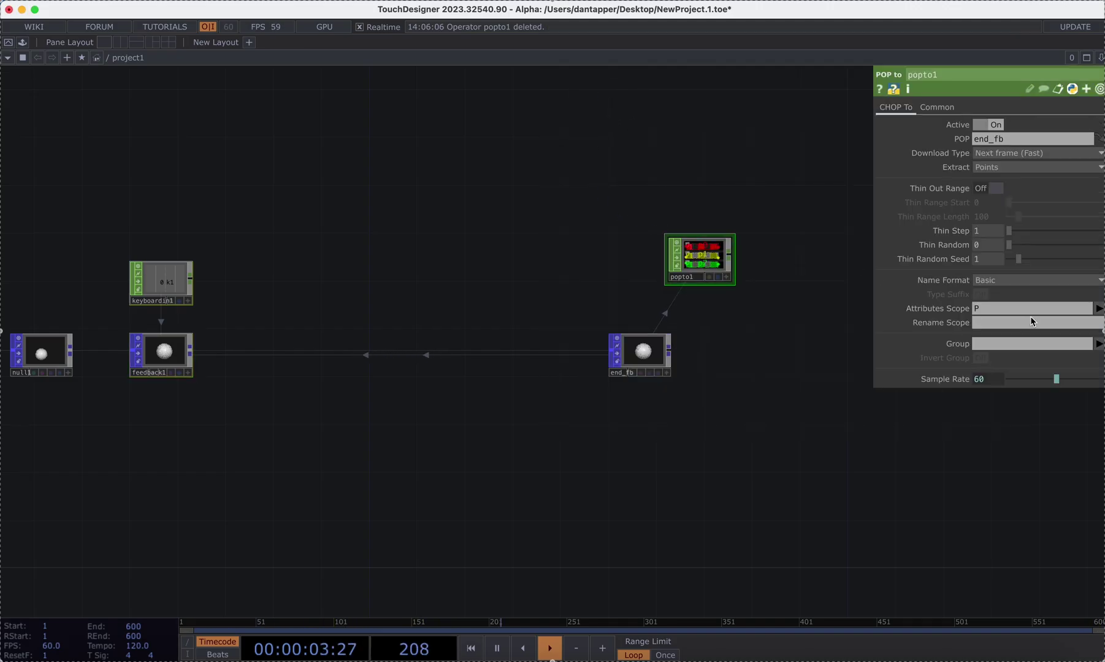
# Step: Replace P with age in the new POP to CHOP's Attributes Scope, and align the node directly above end_fb
pyautogui.click(1064, 309)
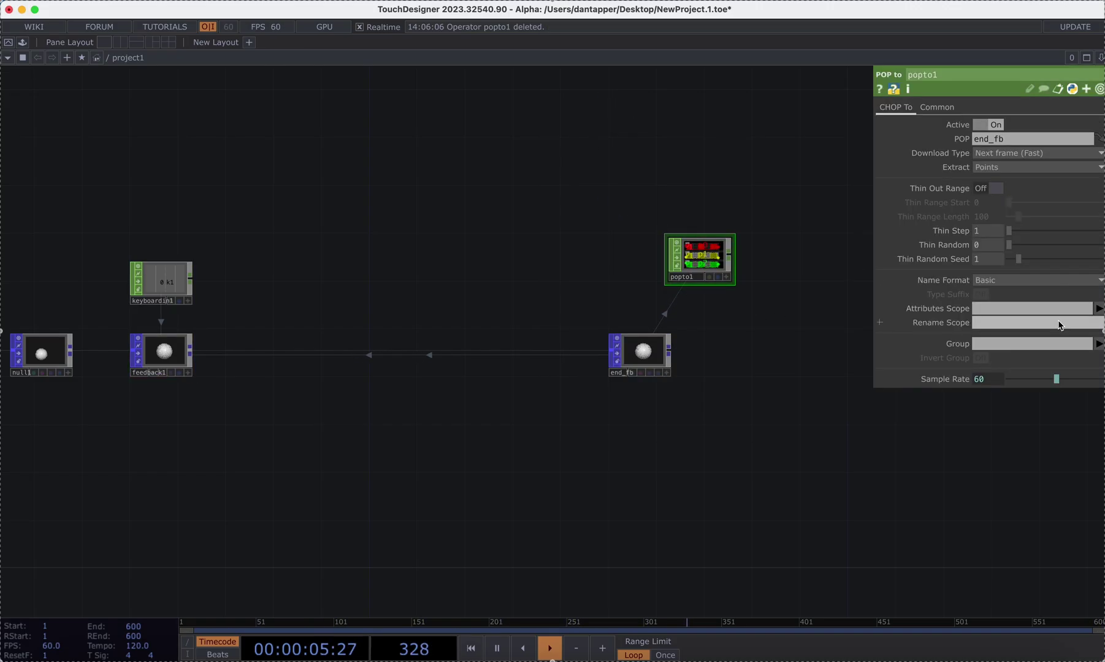
pyautogui.click(1100, 309)
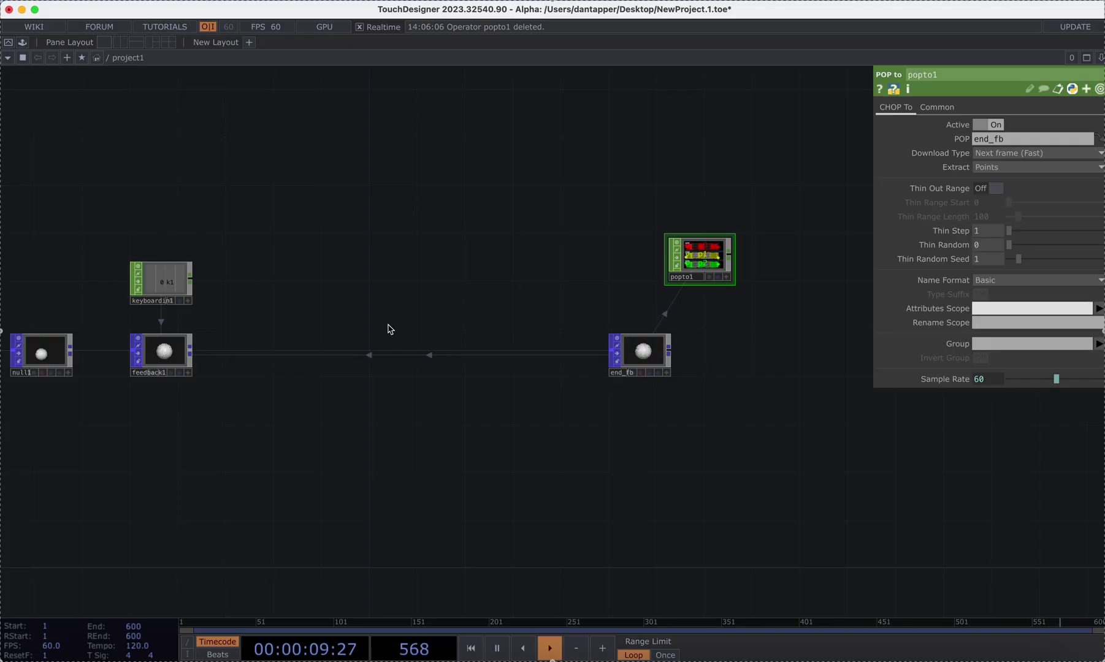
pyautogui.click(283, 261)
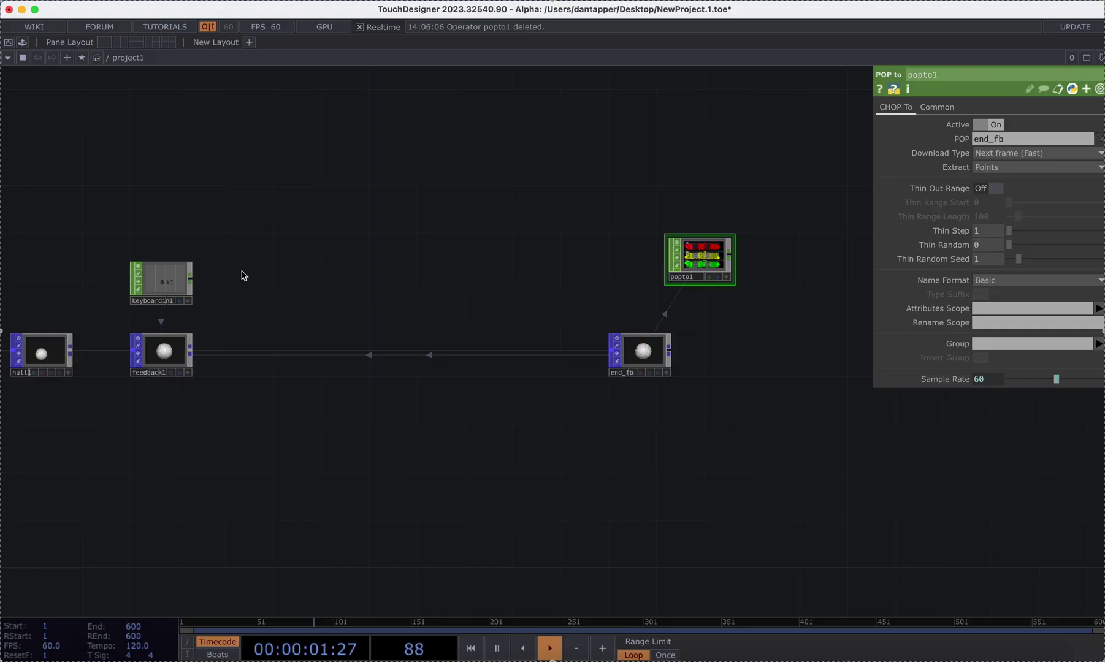
pyautogui.click(1098, 308)
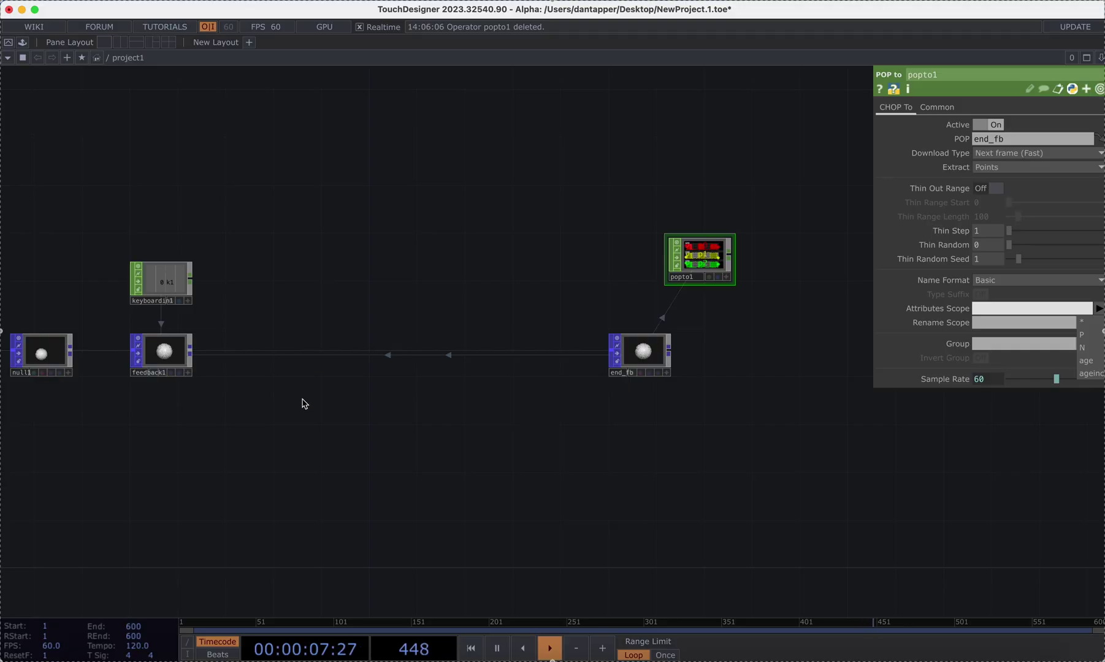
pyautogui.click(1092, 361)
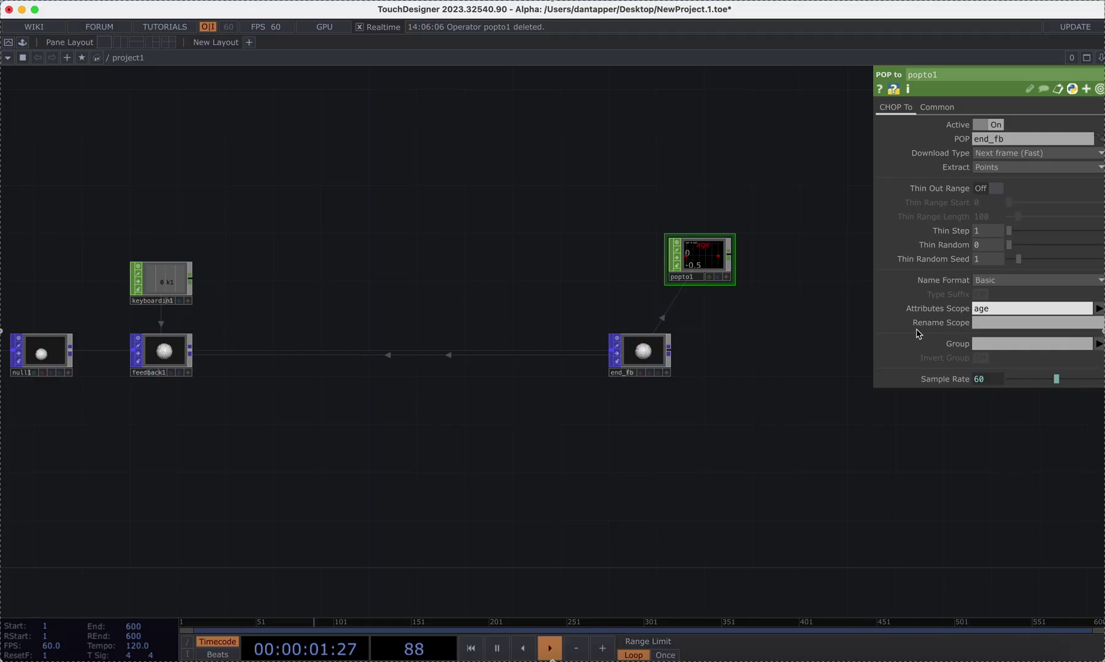
pyautogui.scroll(5, 692, 252)
pyautogui.moveTo(692, 253); pyautogui.dragTo(562, 256)
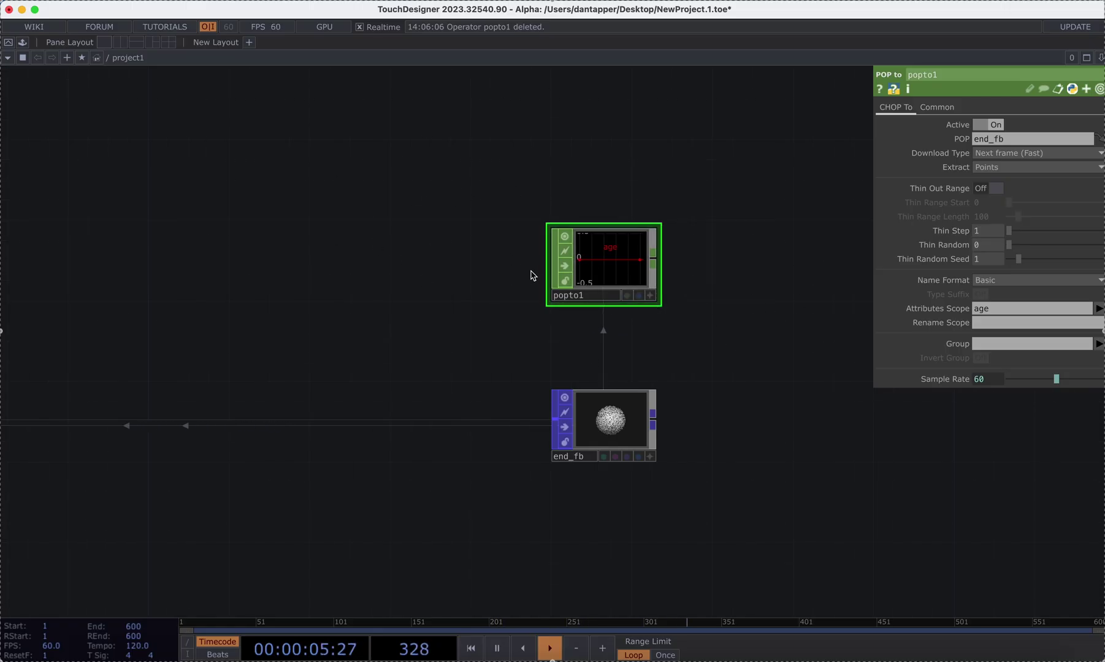
# Step: Insert a Math Mix POP on the wire between feedback1 and end_fb, close to feedback1
pyautogui.scroll(-5, 320, 387)
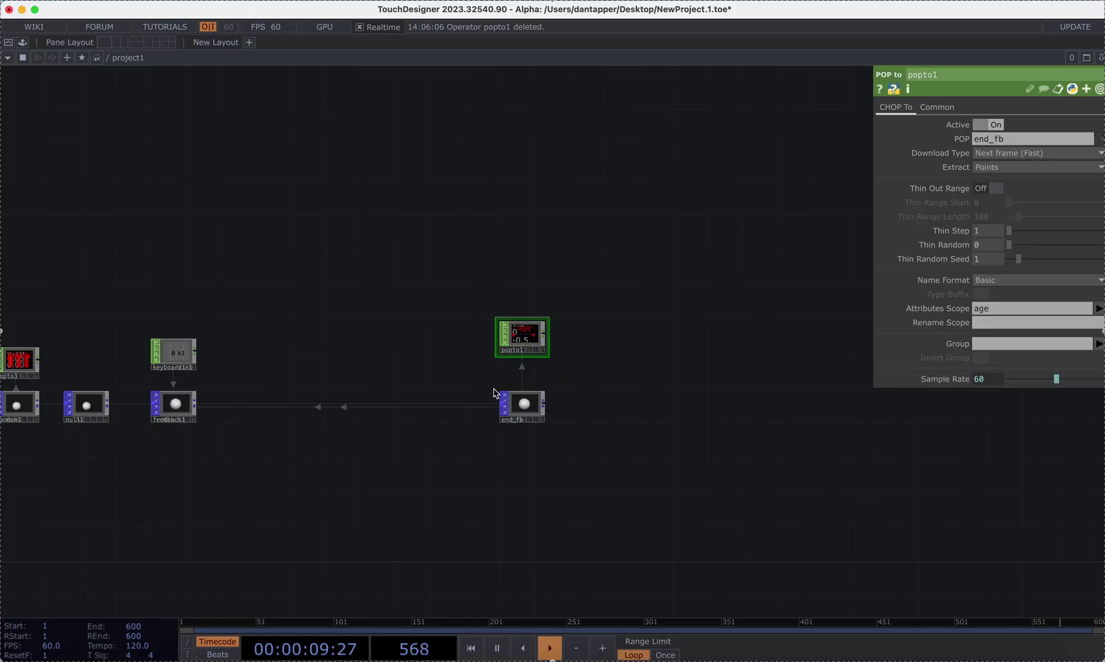
pyautogui.rightClick(252, 405)
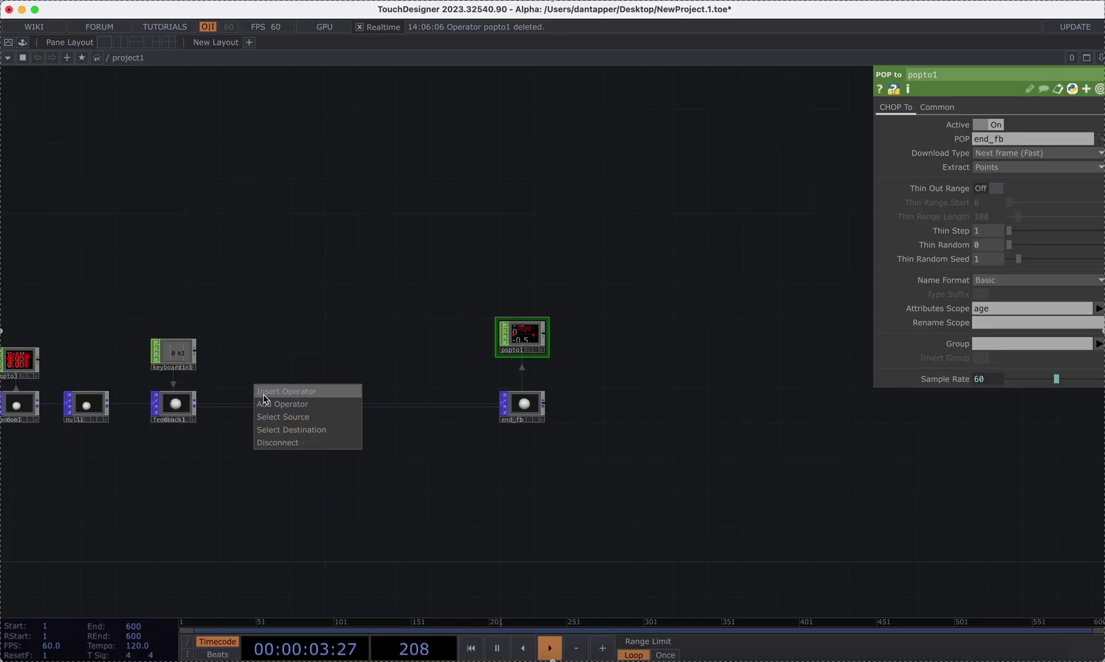
pyautogui.click(263, 395)
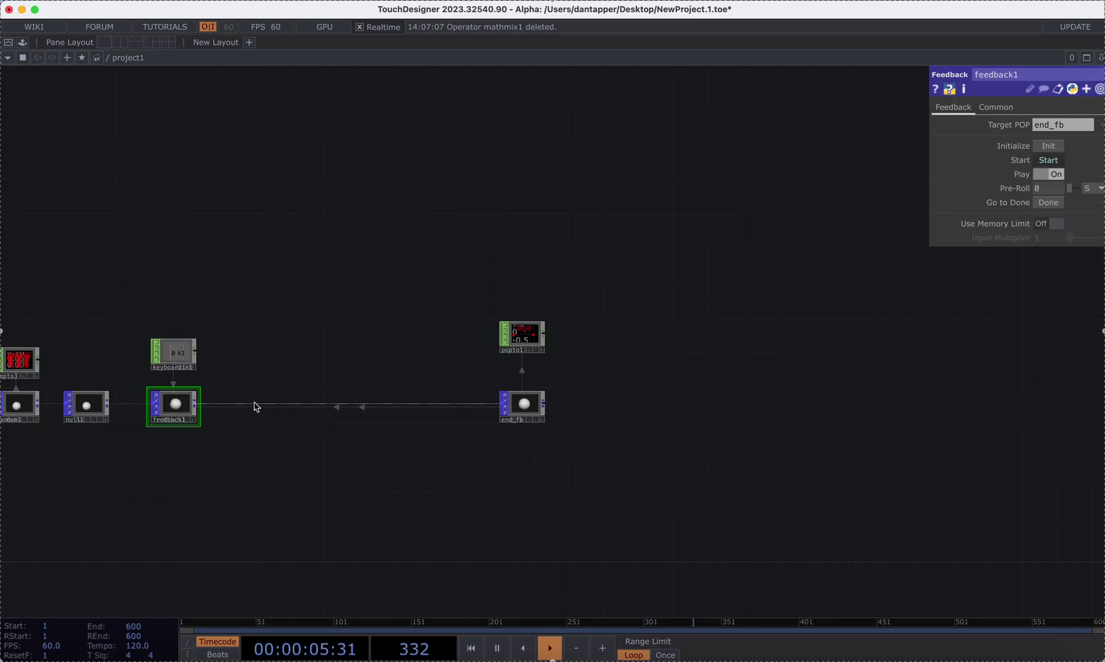
pyautogui.rightClick(254, 404)
pyautogui.click(276, 387)
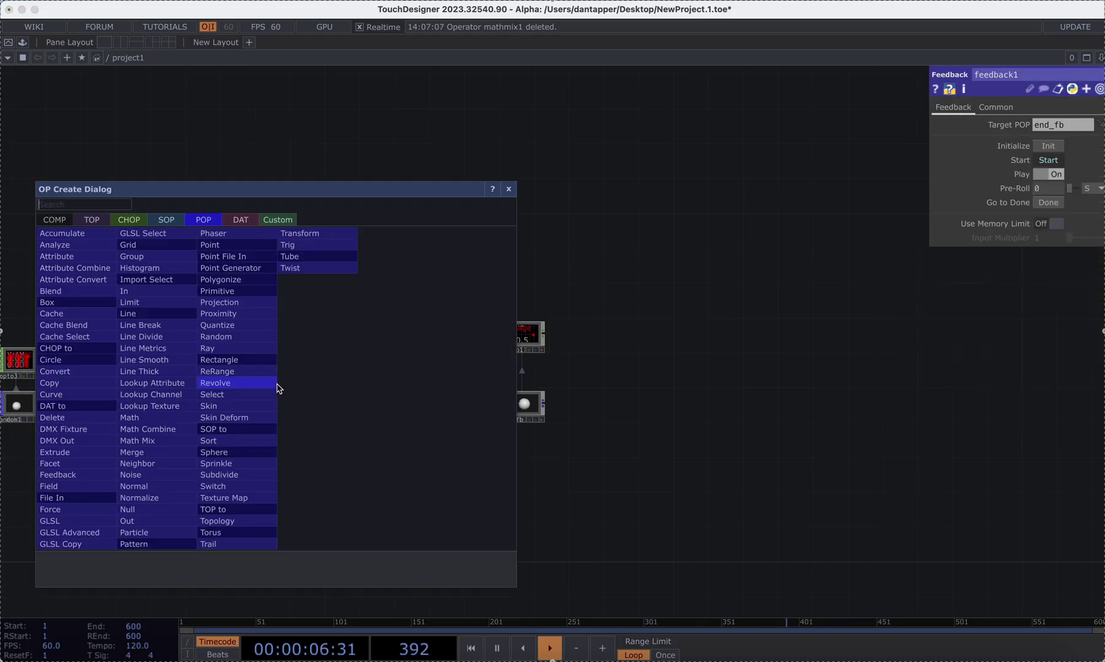
pyautogui.write('ma')
pyautogui.click(177, 440)
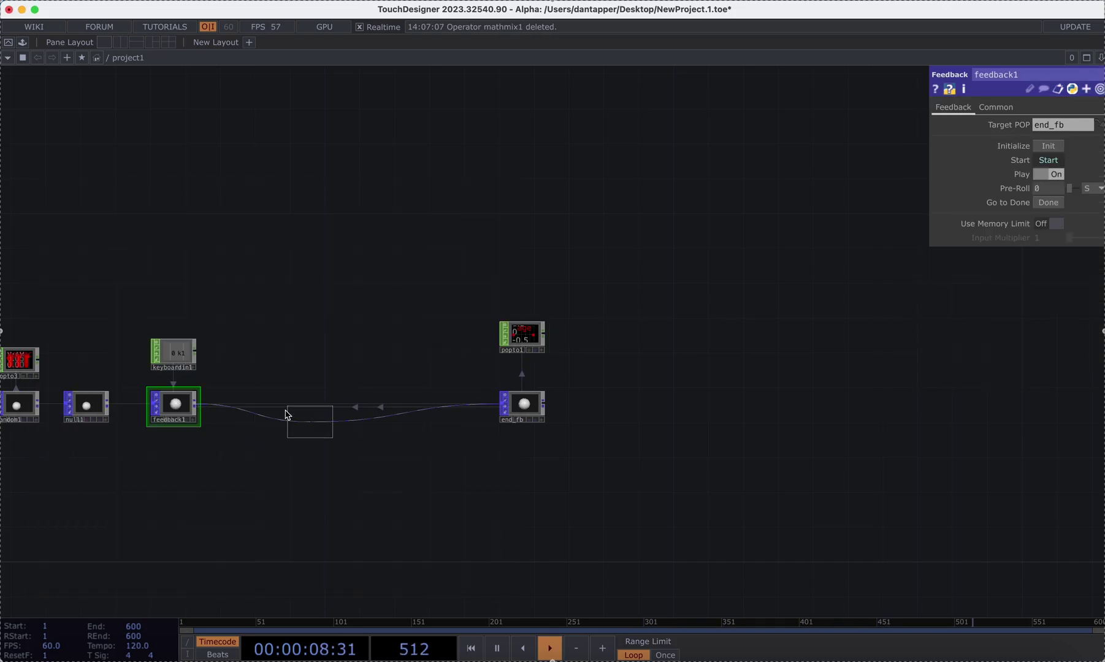
pyautogui.click(256, 403)
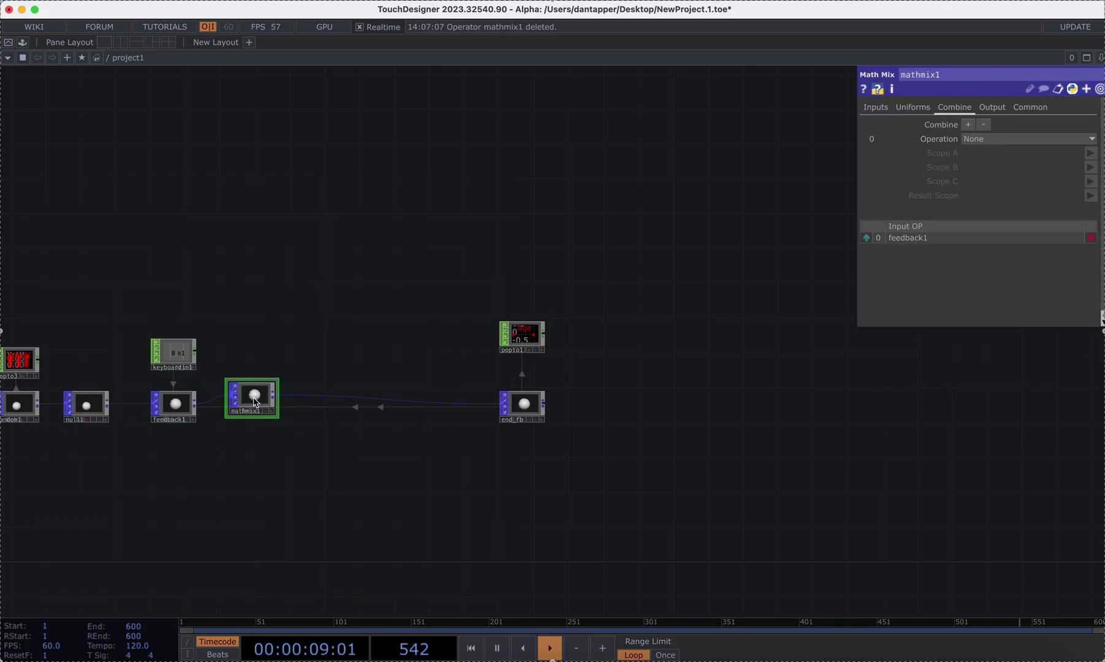
# Step: Set mathmix1's Combine operation to A + B, with age as Scope A and ageinc as Scope B
pyautogui.click(981, 138)
pyautogui.click(989, 155)
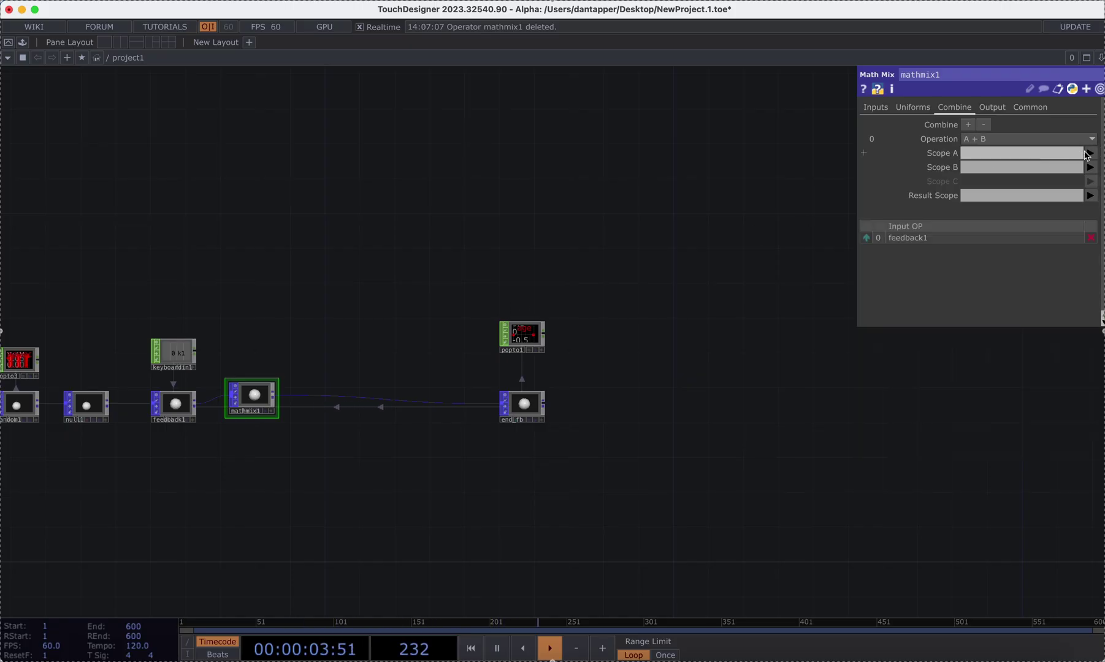
pyautogui.click(1087, 153)
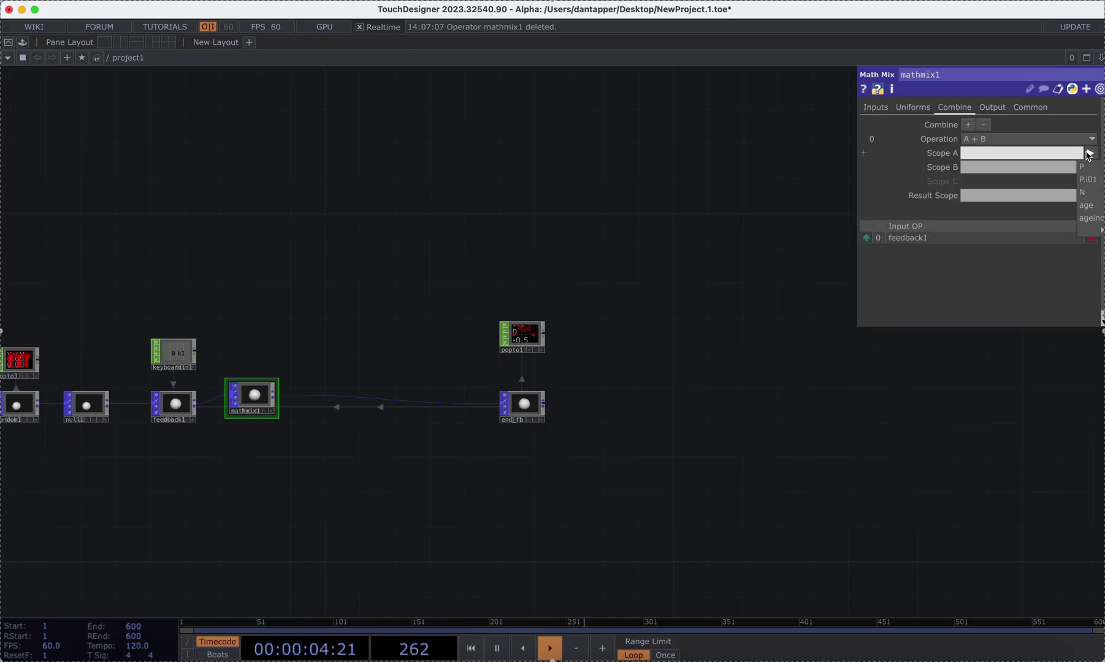
pyautogui.click(1089, 206)
pyautogui.click(1090, 167)
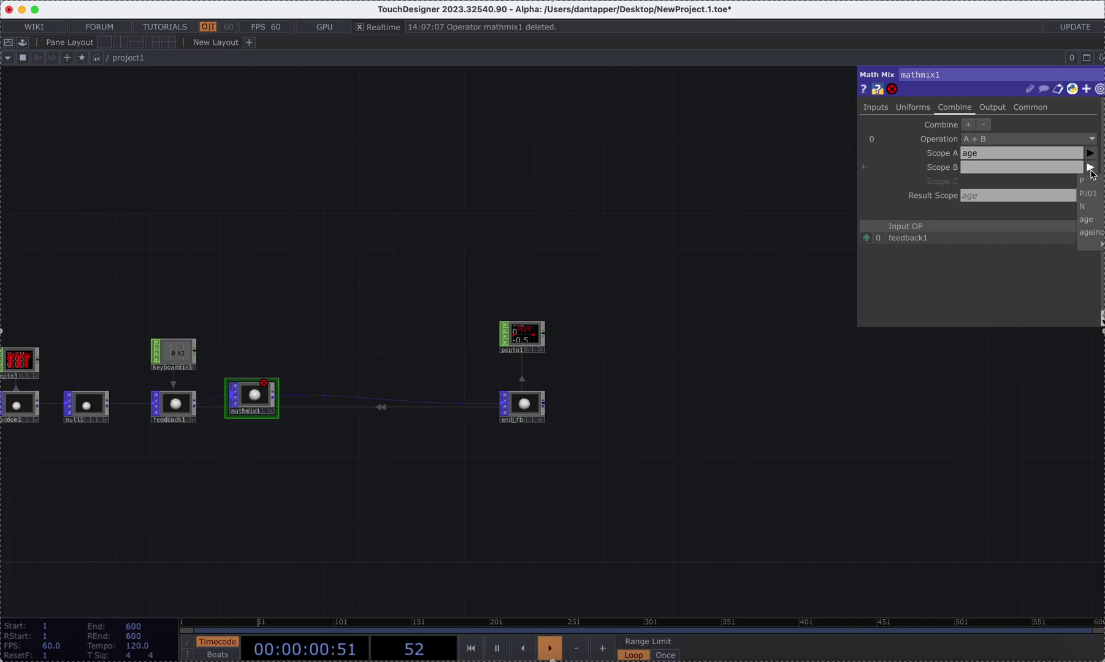
pyautogui.click(1089, 232)
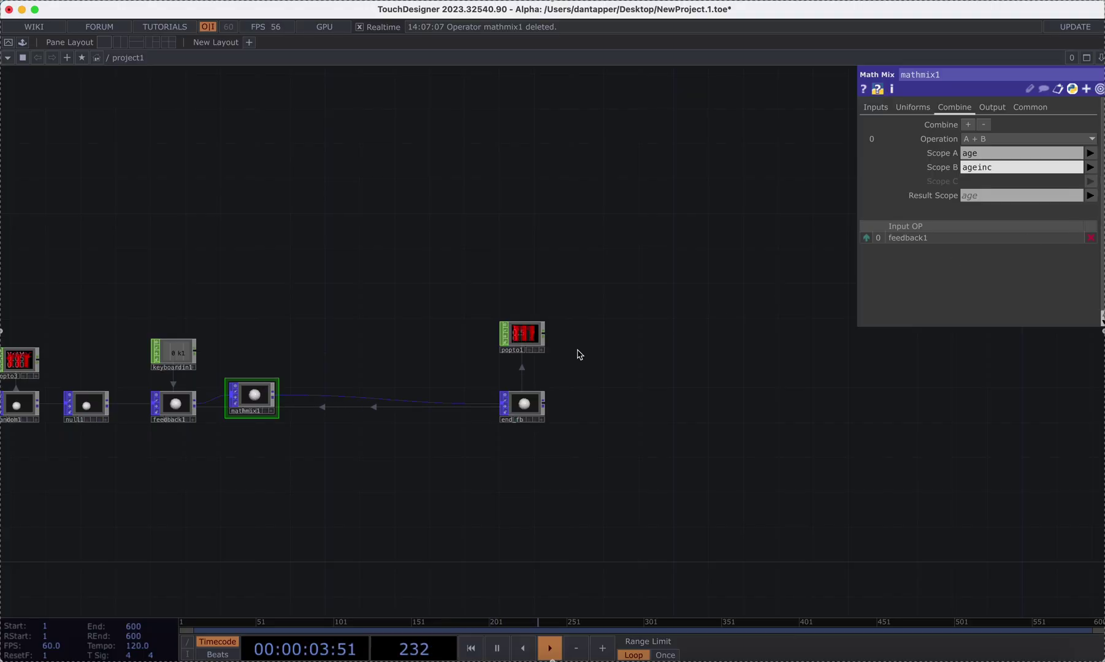
# Step: Line mathmix1 up with feedback1 and watch the age graph in popto1
pyautogui.scroll(5, 523, 334)
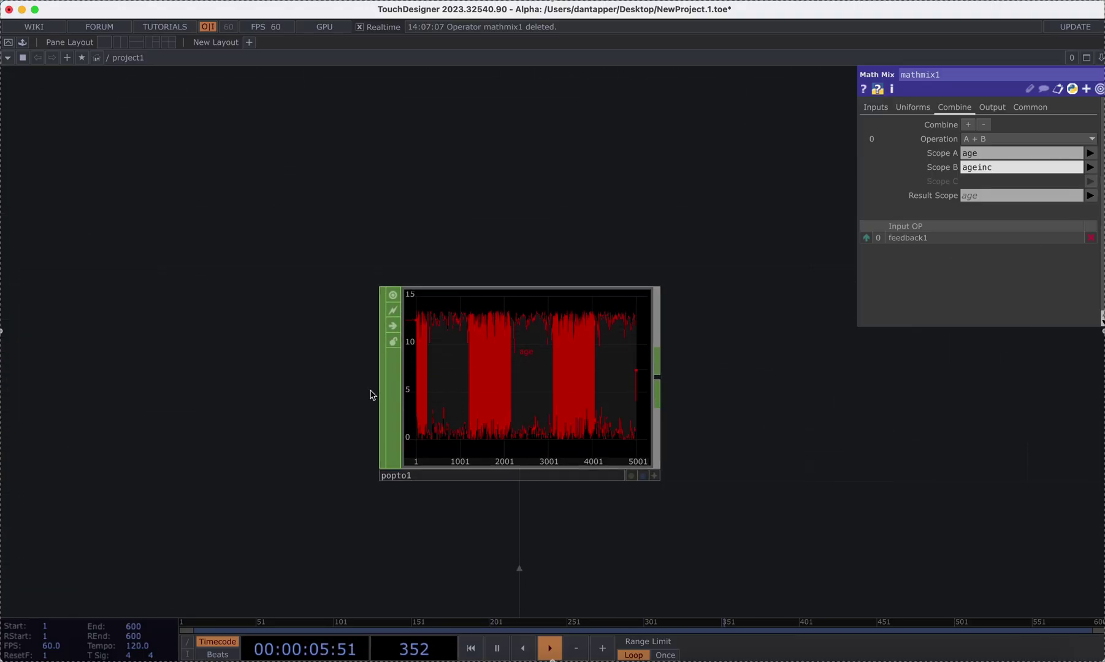
pyautogui.scroll(-6, 375, 389)
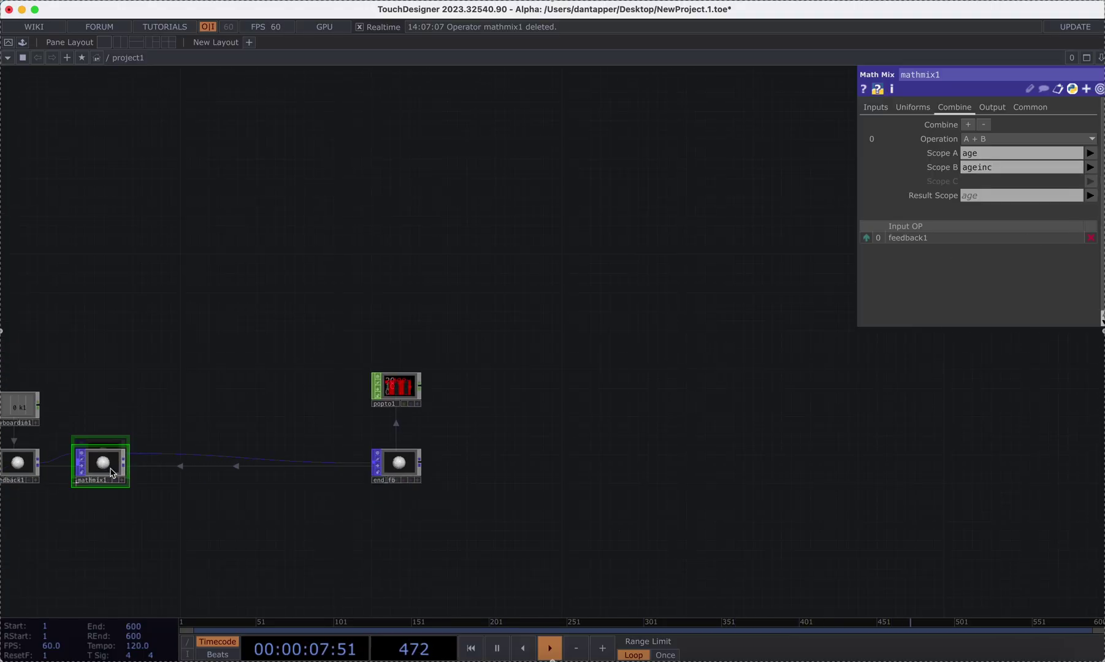
pyautogui.scroll(5, 405, 390)
pyautogui.moveTo(477, 384); pyautogui.dragTo(517, 360)
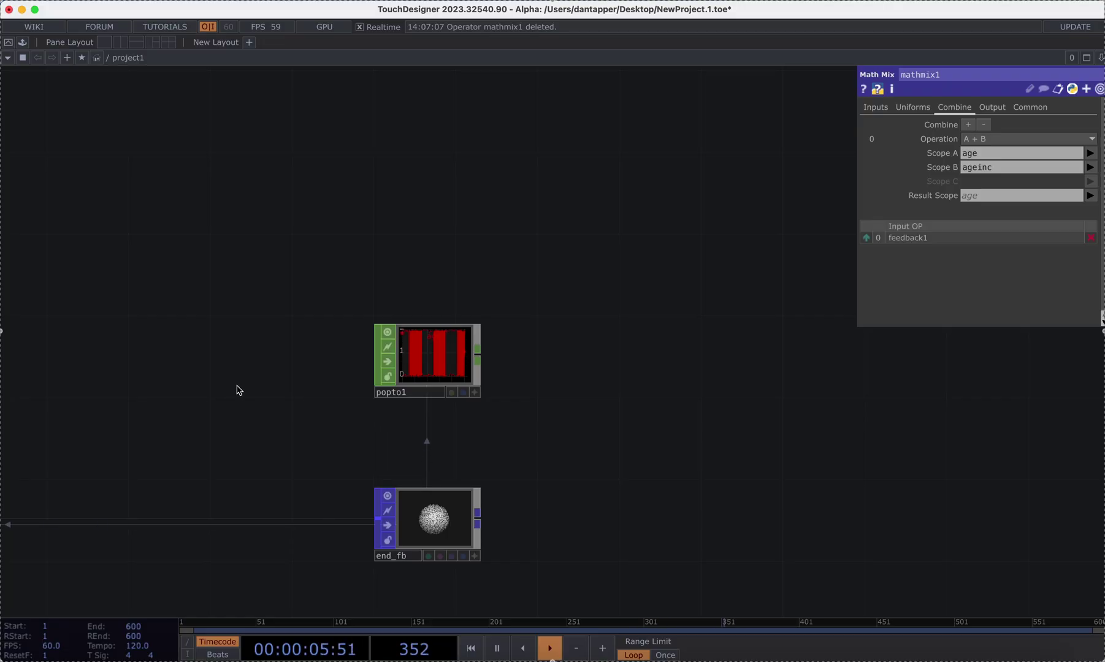
# Step: Raise popto1's Thin Random to about 0.8 to examine the age graph with fewer points, and return it to 0
pyautogui.moveTo(239, 389); pyautogui.dragTo(324, 387)
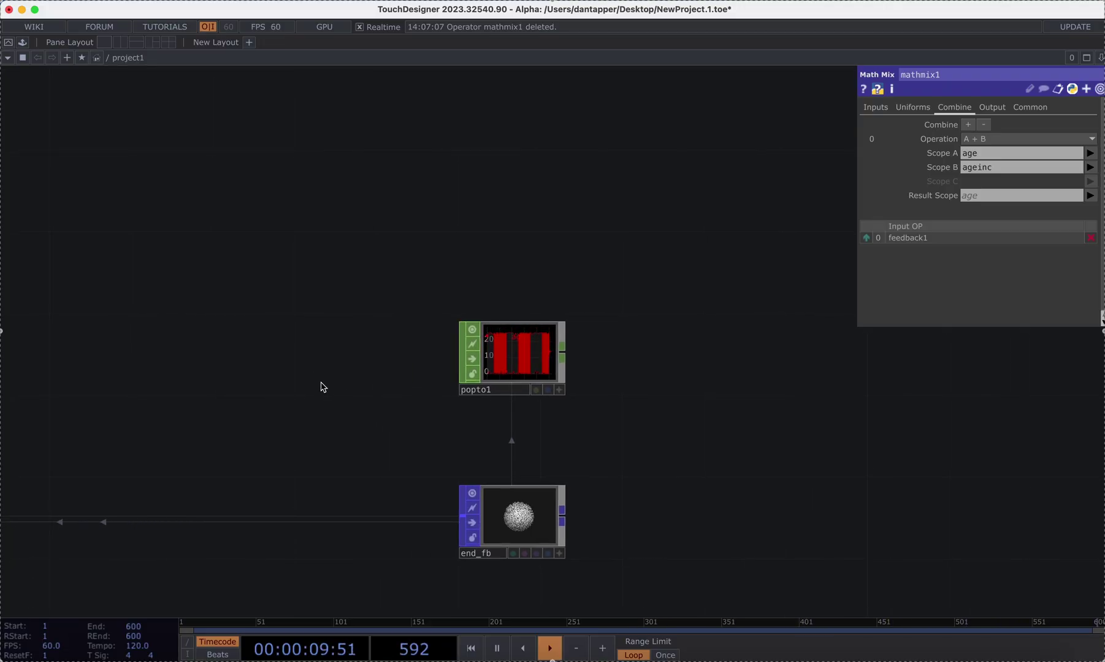
pyautogui.click(523, 334)
pyautogui.scroll(5, 522, 334)
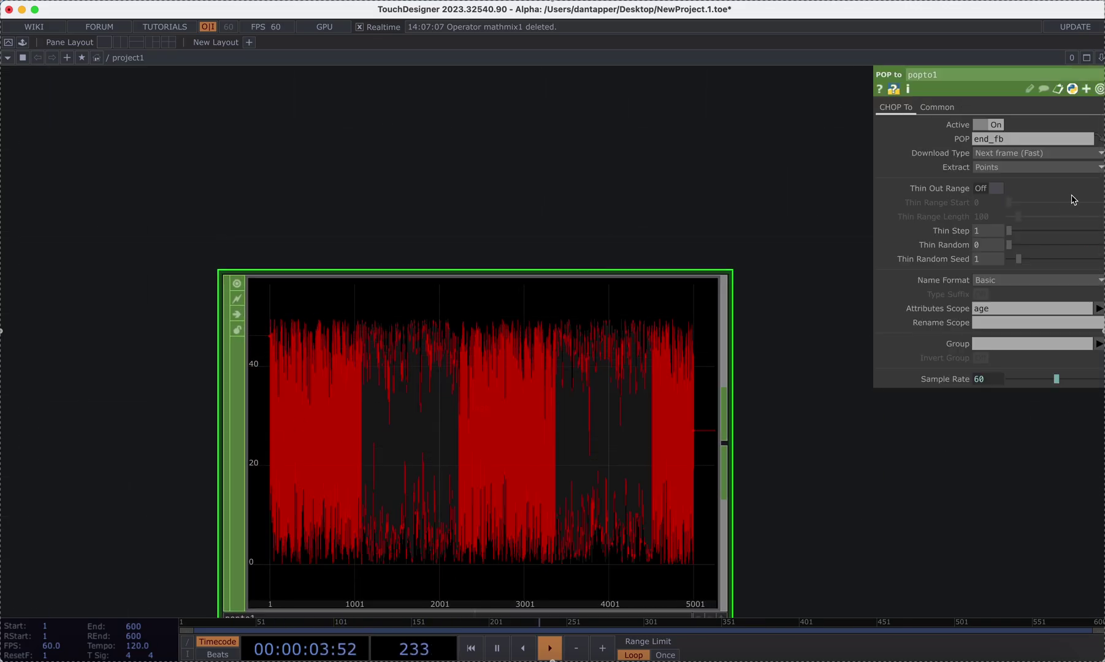
pyautogui.moveTo(1009, 245); pyautogui.dragTo(1086, 246)
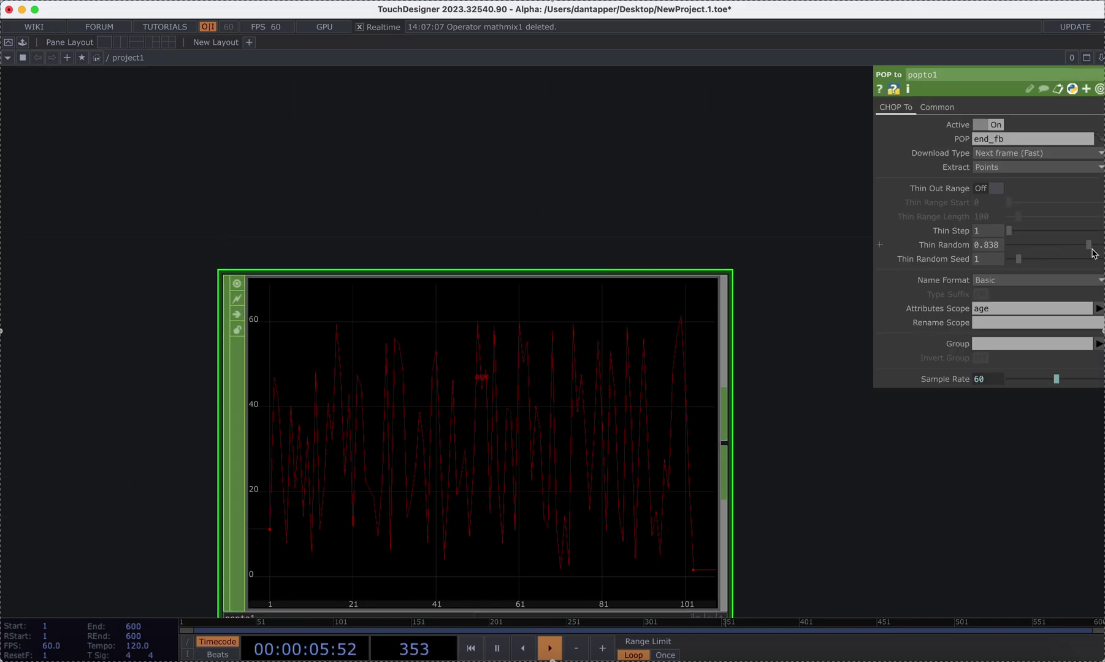
pyautogui.moveTo(168, 254); pyautogui.dragTo(169, 187)
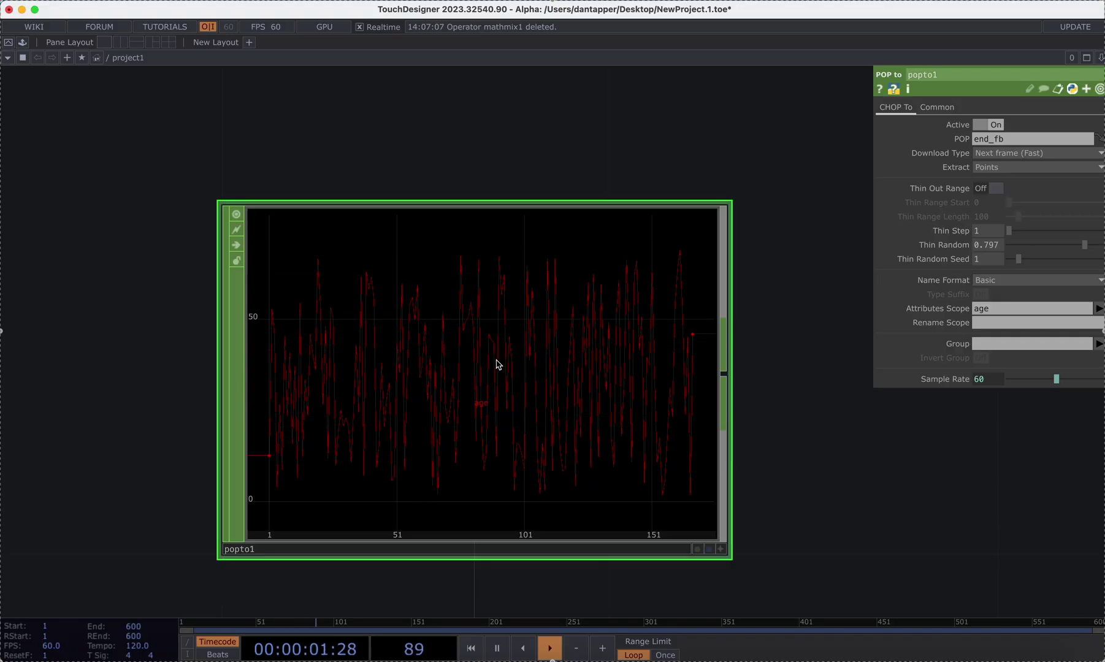
pyautogui.moveTo(1077, 249); pyautogui.dragTo(1005, 248)
# Step: Insert a second Math Mix POP on the wire between mathmix1 and end_fb, spaced slightly away from mathmix1
pyautogui.scroll(-10, 710, 433)
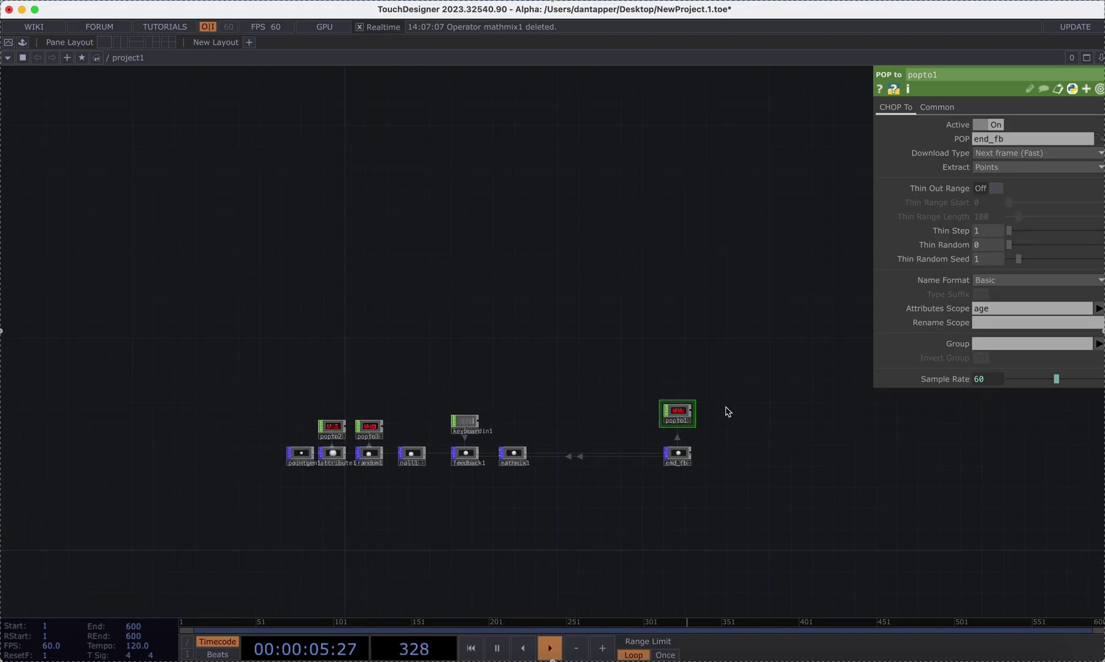
pyautogui.scroll(4, 560, 439)
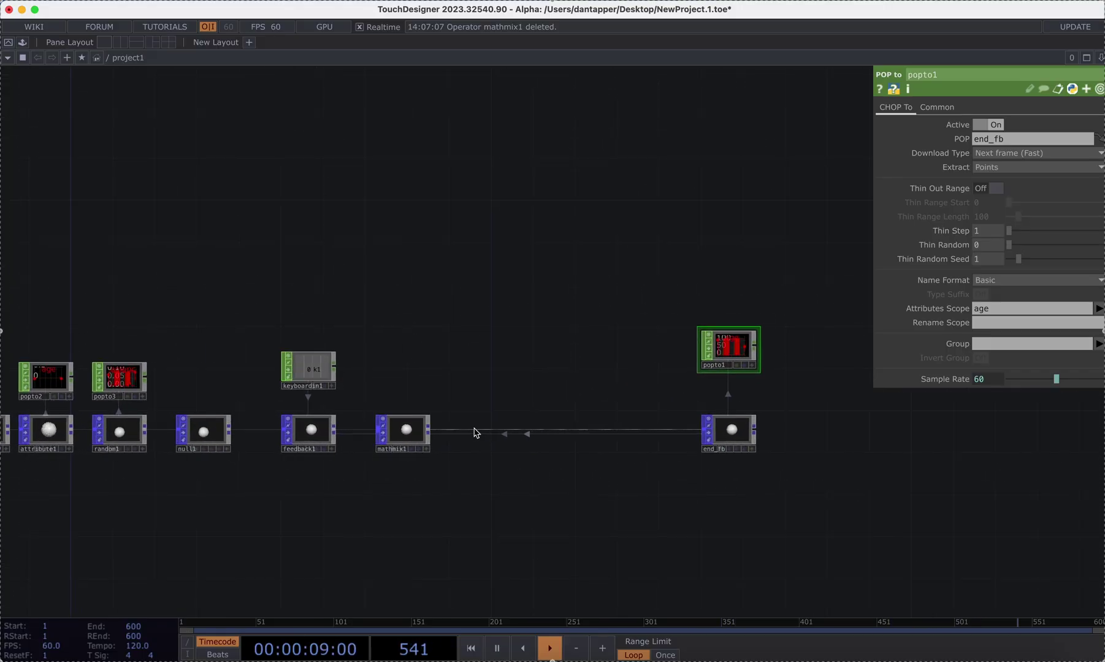
pyautogui.rightClick(480, 432)
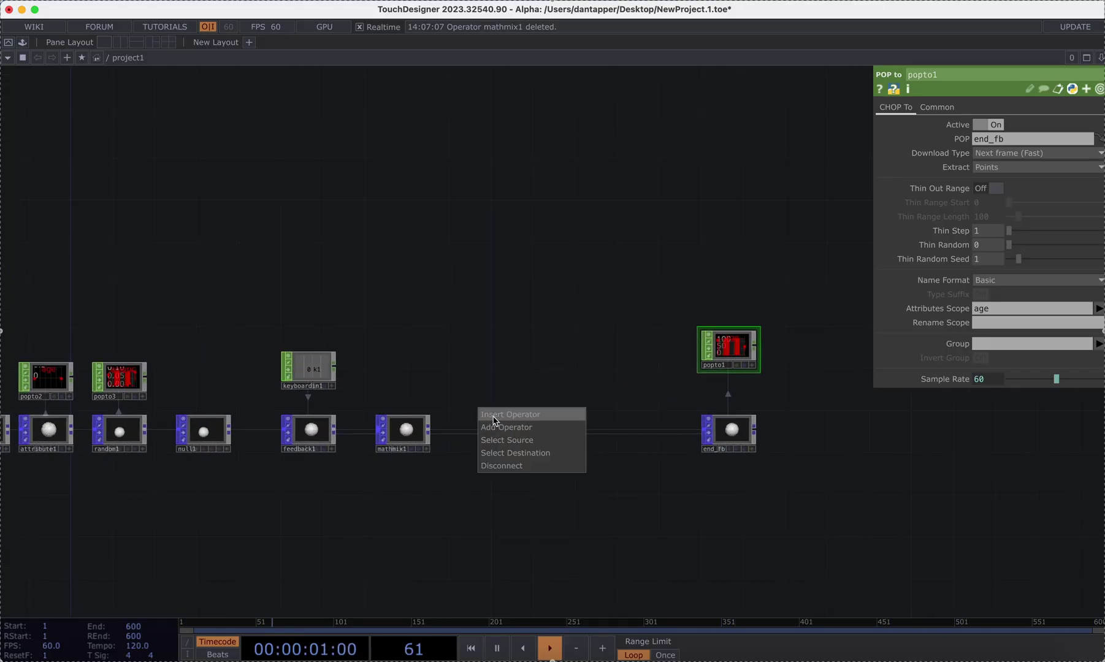
pyautogui.click(495, 417)
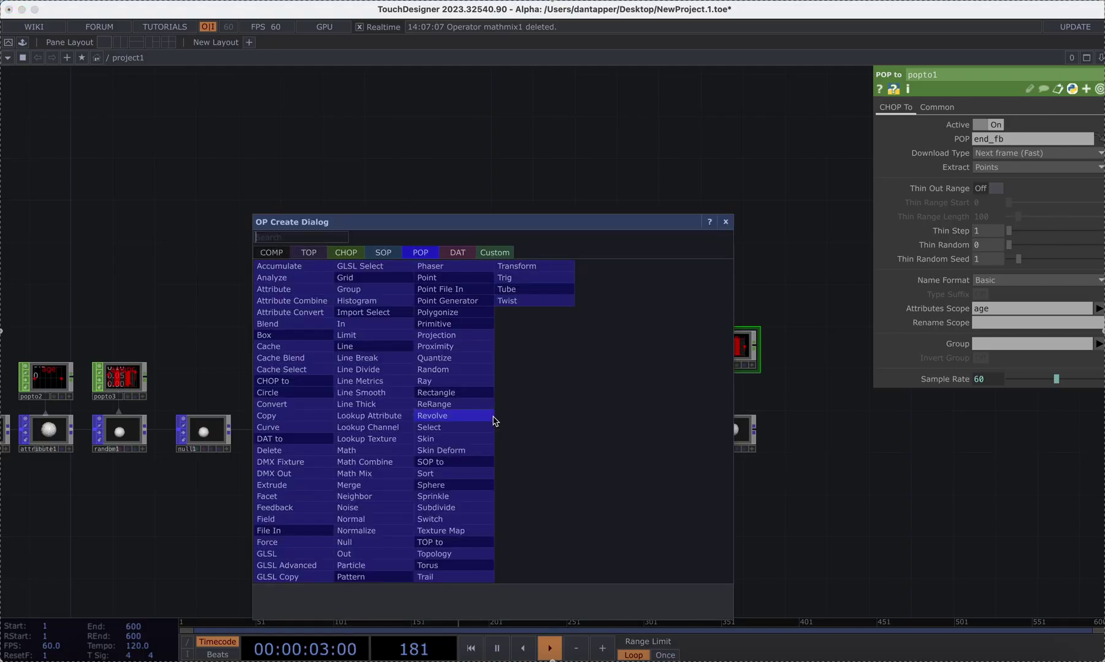
pyautogui.write('math')
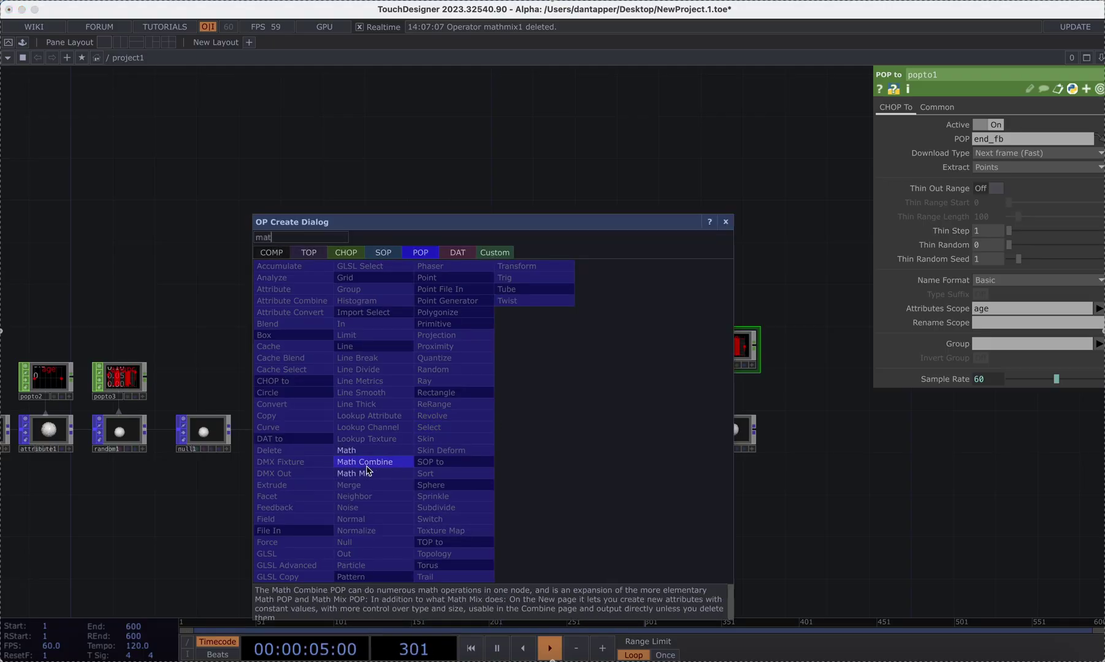
pyautogui.click(364, 473)
pyautogui.click(475, 435)
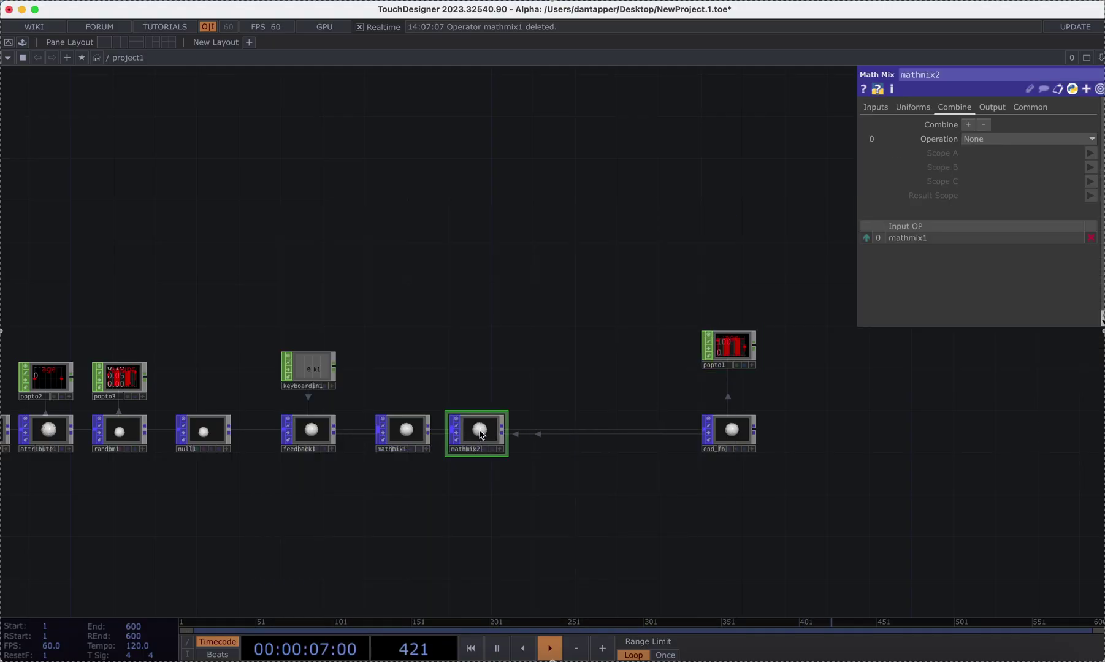
pyautogui.moveTo(481, 435); pyautogui.dragTo(506, 435)
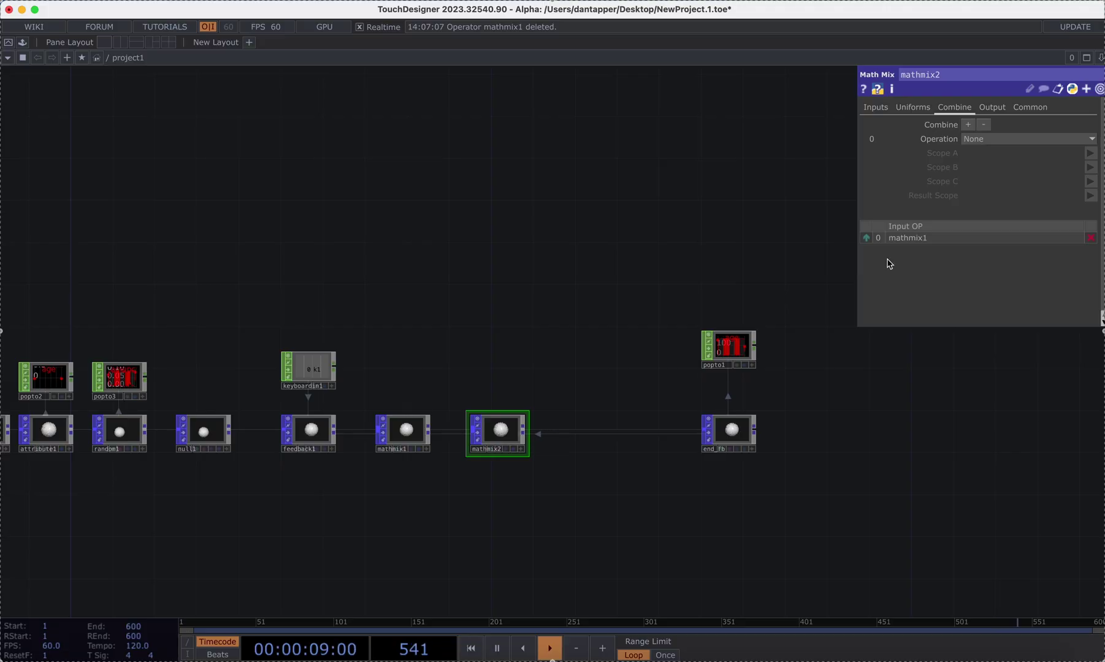
# Step: Set mathmix2's Combine operation to A > B and move the node slightly above the row of POPs
pyautogui.click(1054, 142)
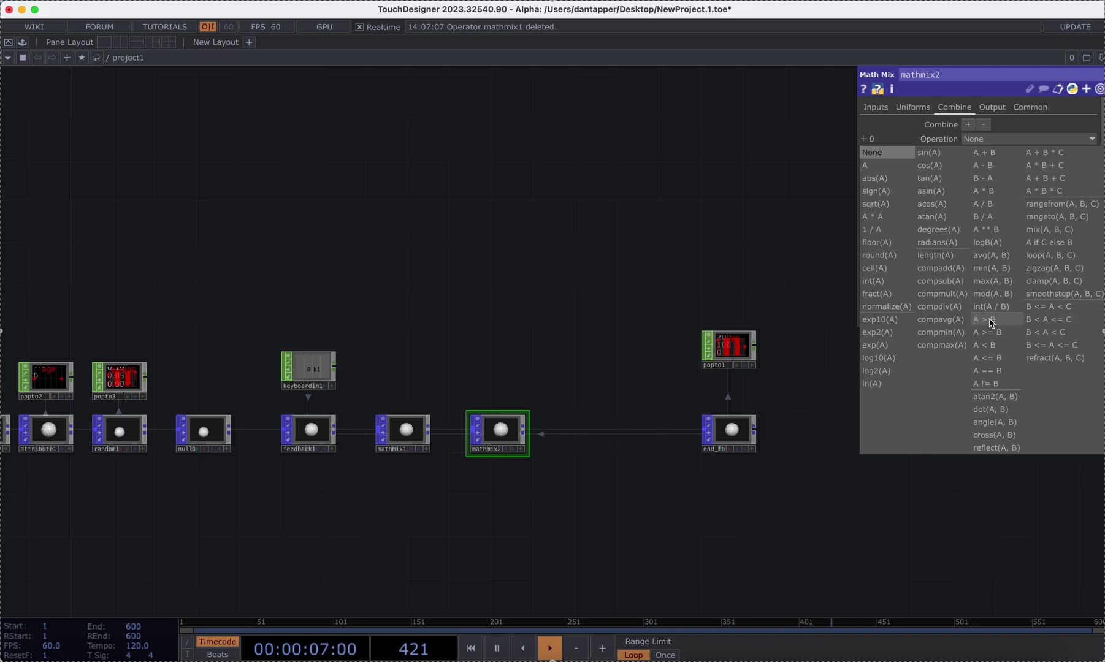
pyautogui.click(977, 140)
pyautogui.click(995, 320)
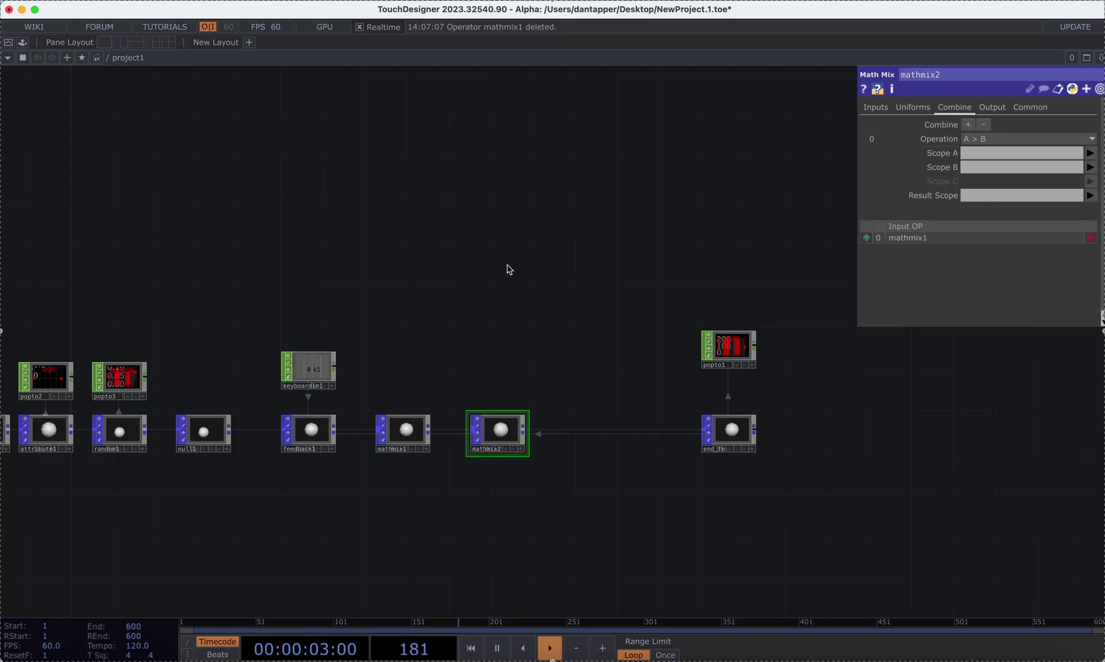
pyautogui.scroll(3, 518, 454)
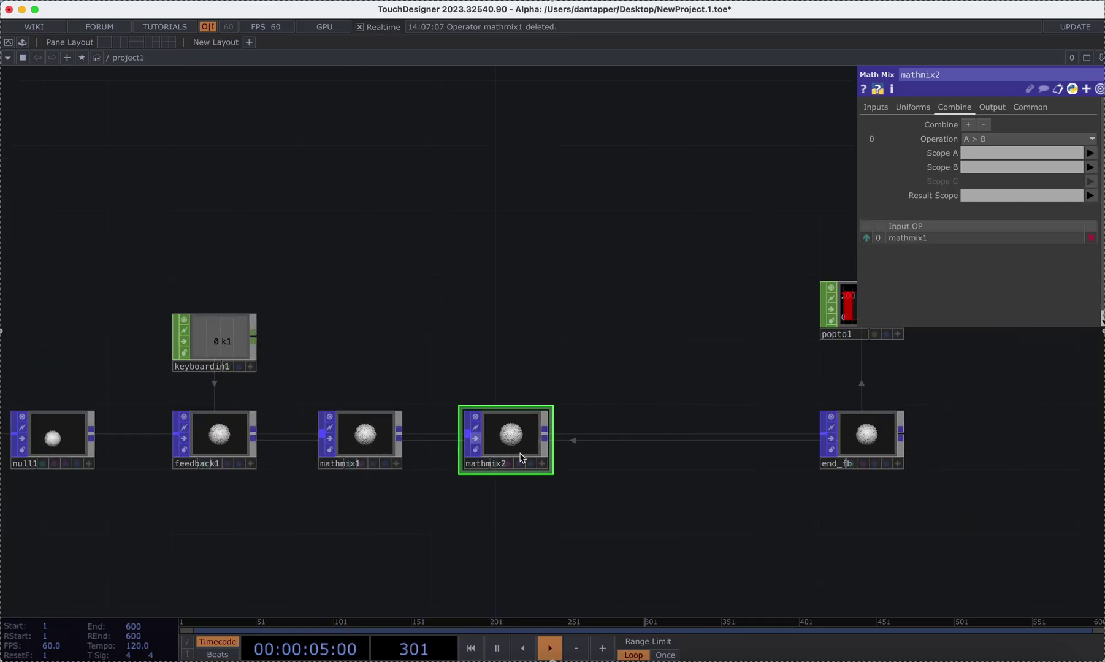
pyautogui.moveTo(520, 457); pyautogui.dragTo(520, 409)
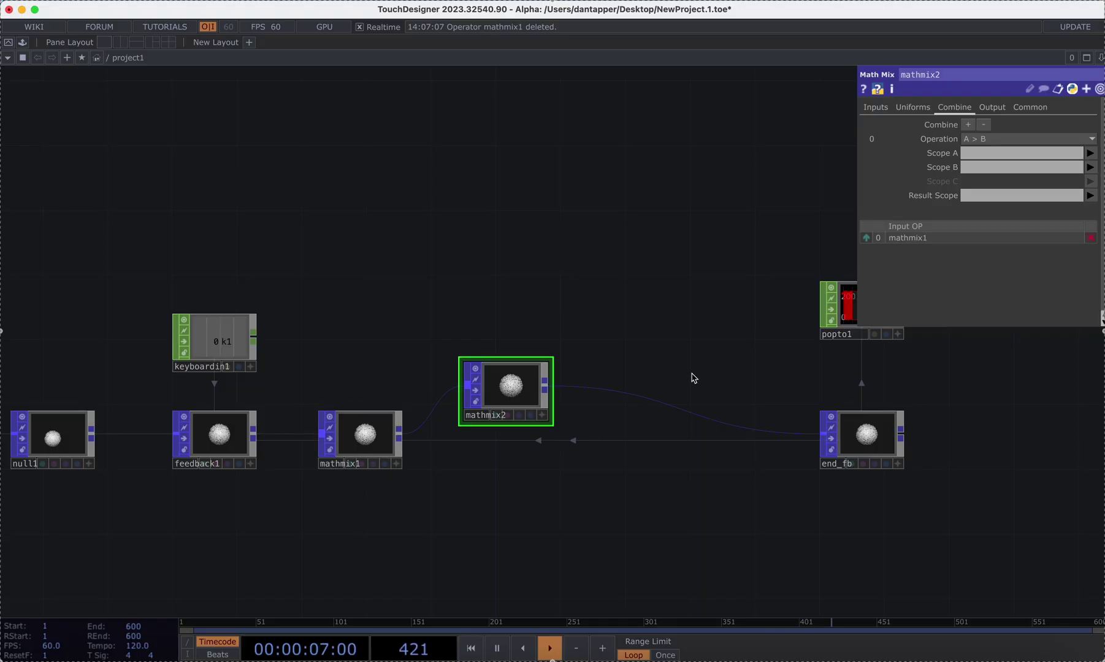
pyautogui.hscroll(5, 692, 379)
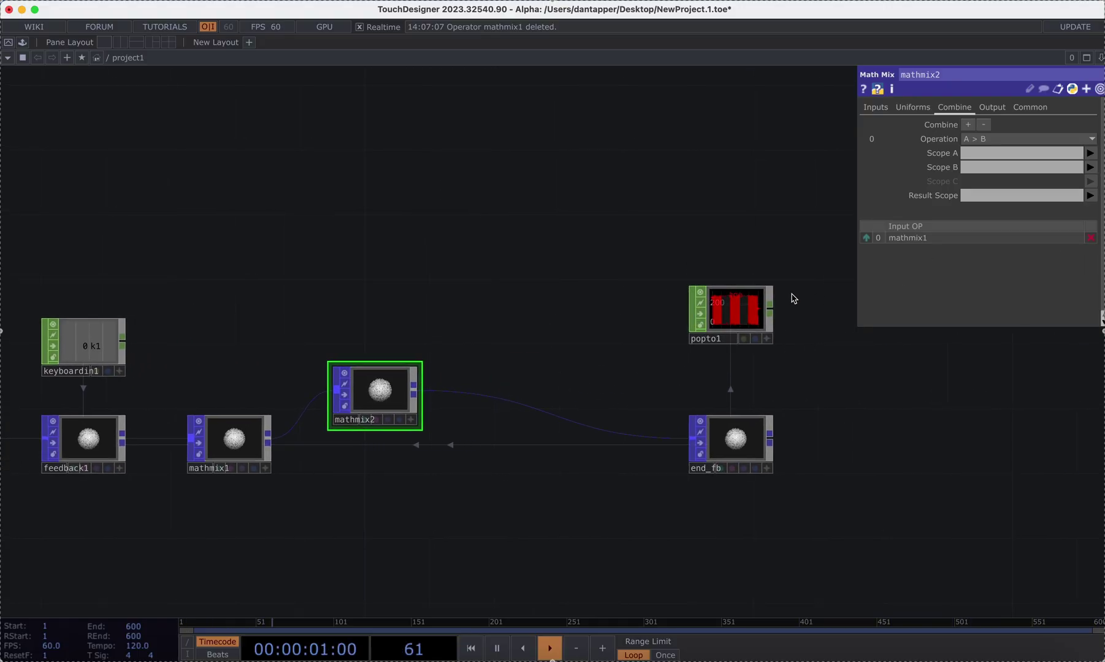
# Step: Set mathmix2's Scope A to age and Scope B to the constant 40
pyautogui.click(1091, 154)
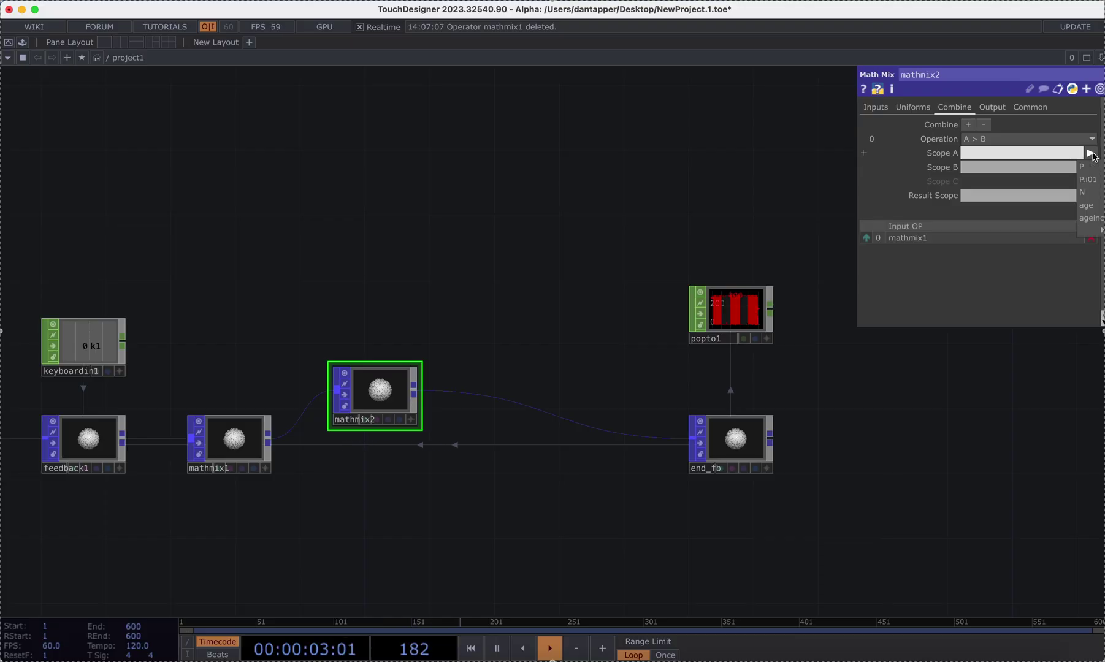
pyautogui.click(1086, 208)
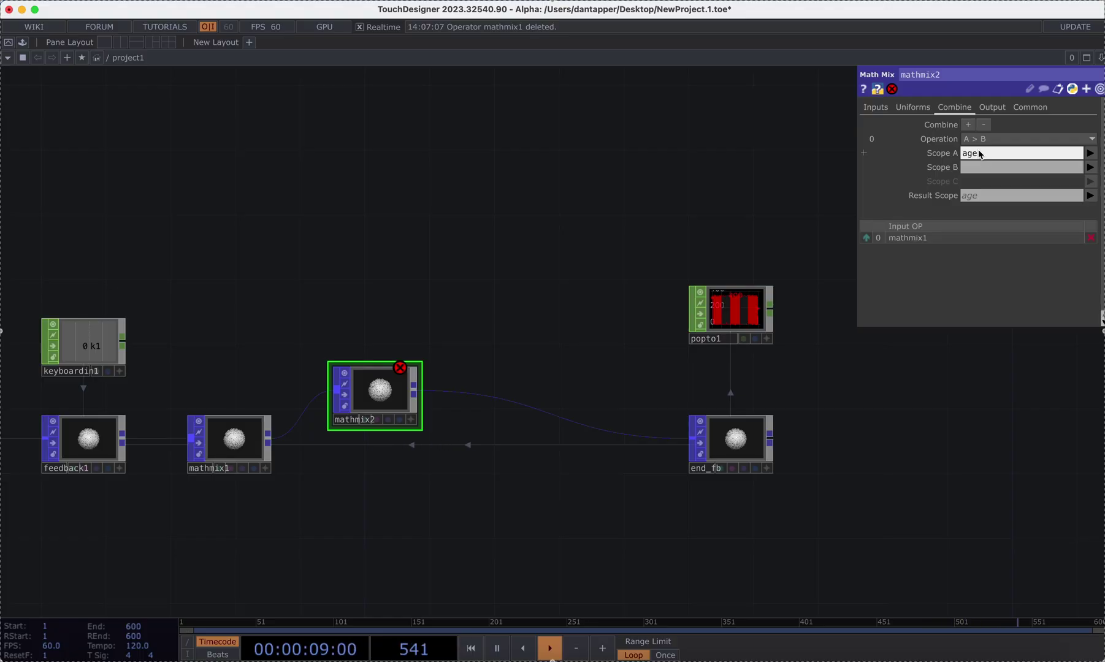
pyautogui.click(1040, 167)
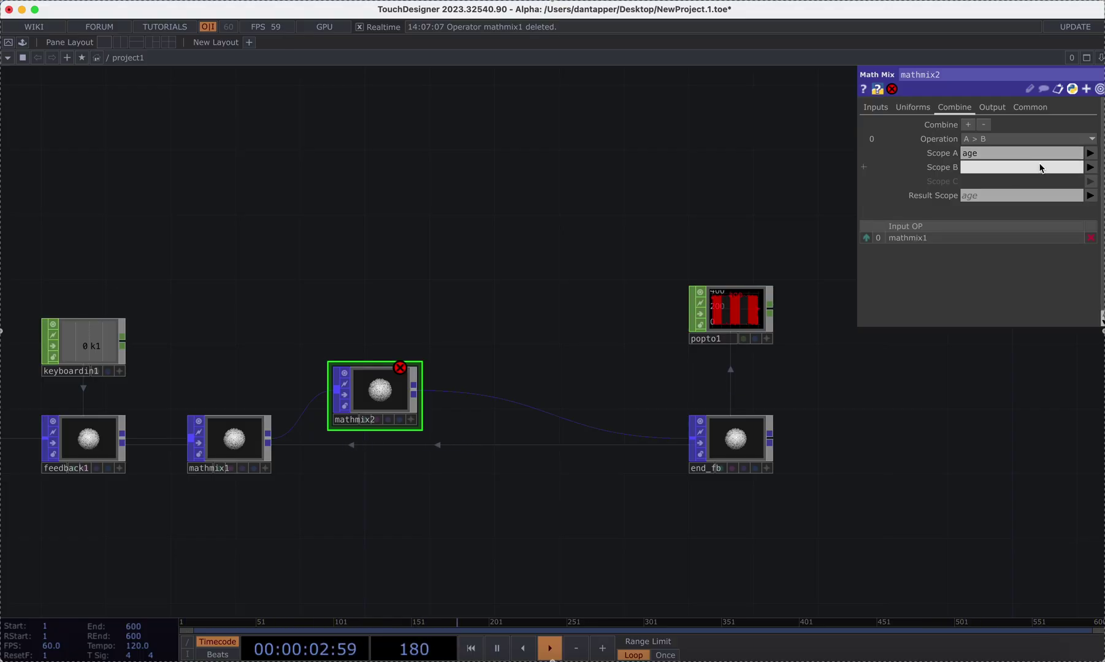
pyautogui.write('40')
pyautogui.press('Return')
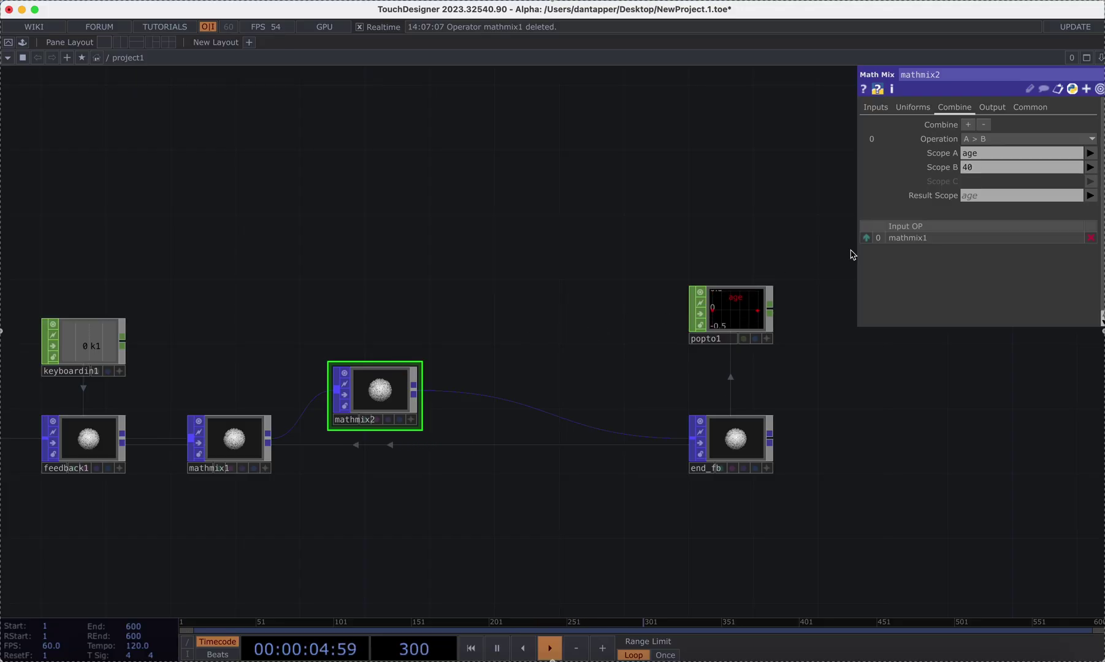
# Step: Check the age graph in popto1 and set mathmix2's Result Scope to reset
pyautogui.scroll(5, 734, 318)
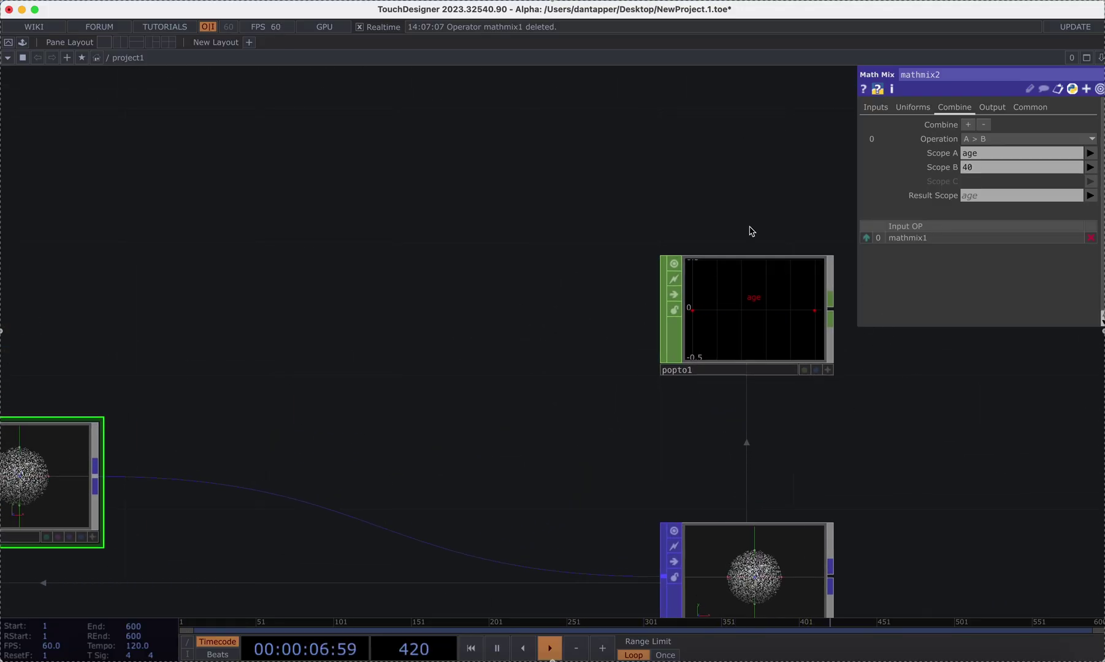
pyautogui.scroll(-5, 614, 249)
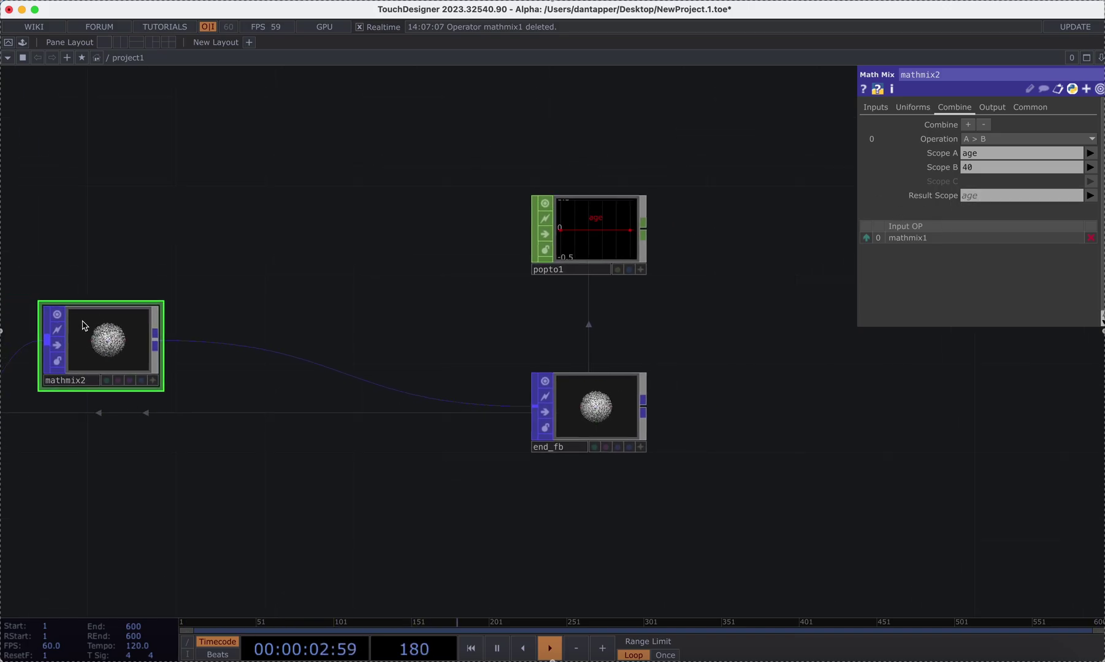
pyautogui.hscroll(-3, 202, 271)
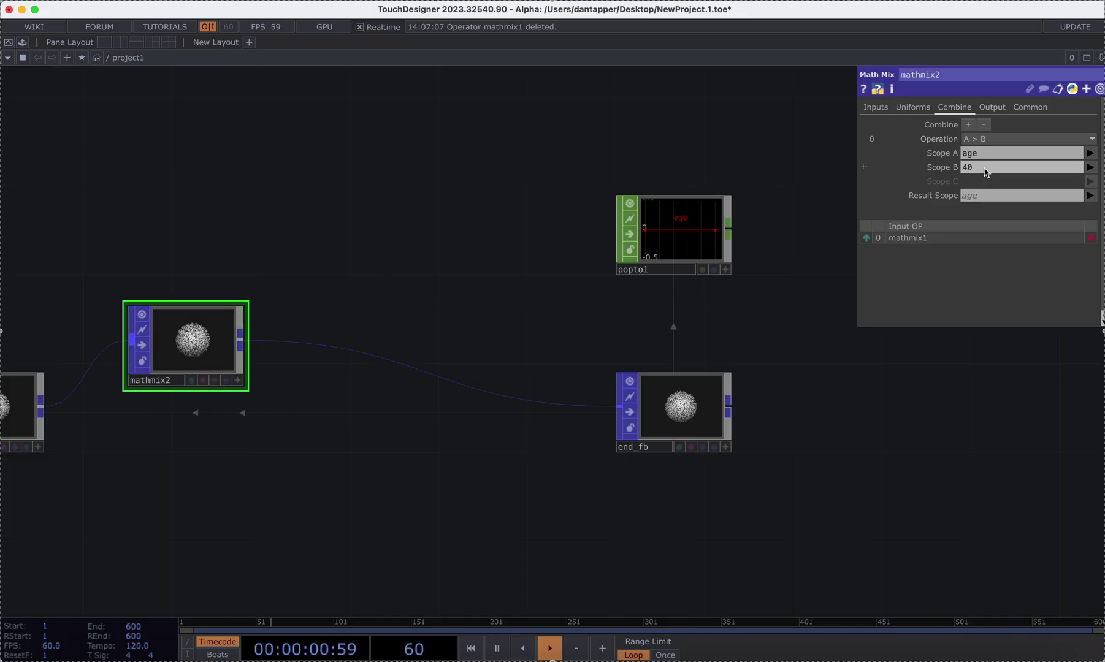
pyautogui.click(978, 197)
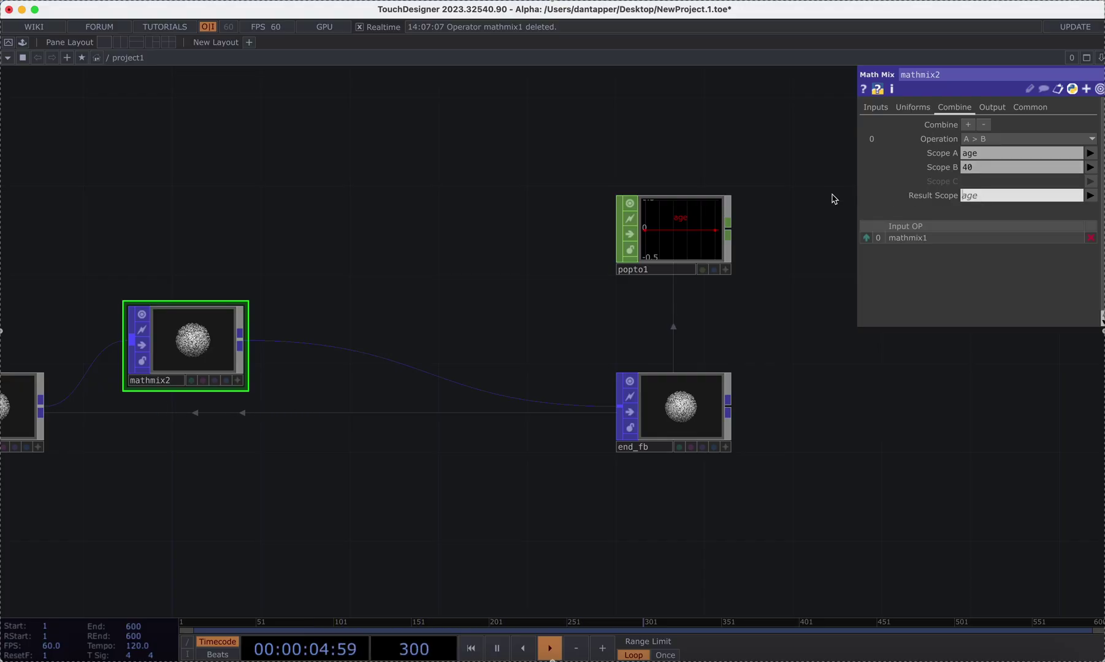
pyautogui.write('rese')
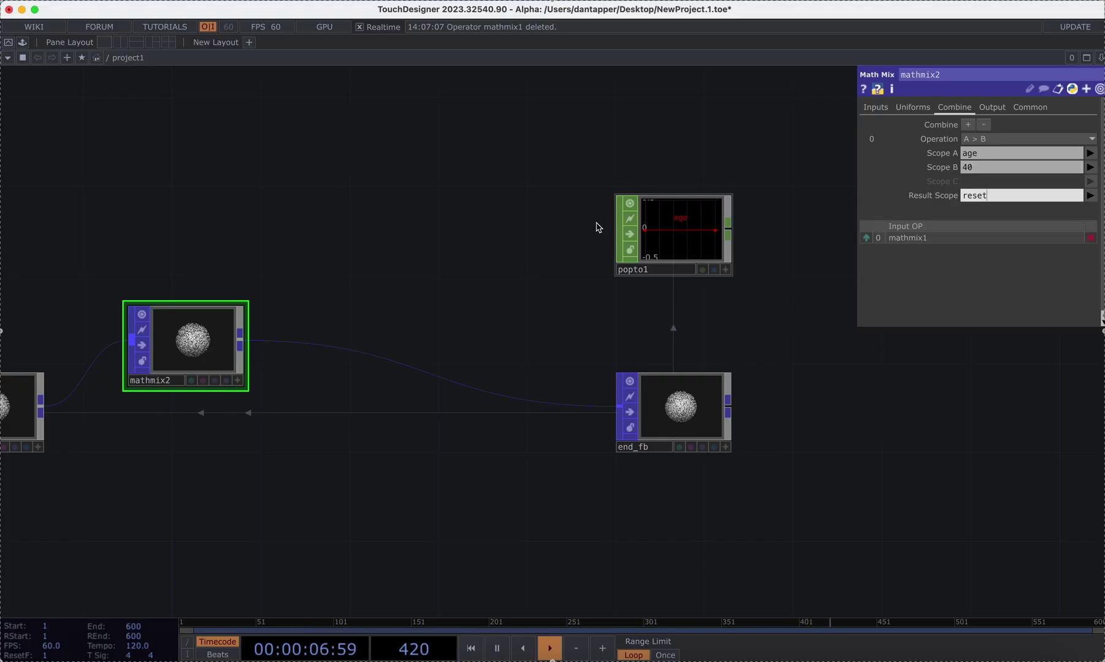
pyautogui.write('t')
# Step: Add reset to popto1's Attributes Scope and examine the age and reset graphs together
pyautogui.click(699, 220)
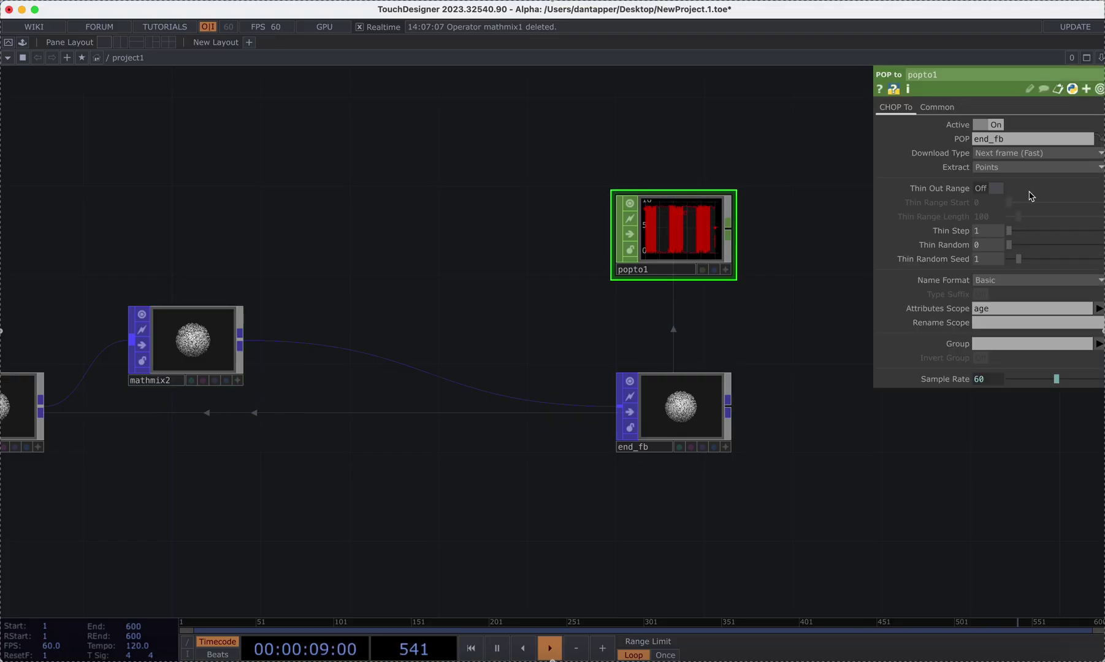
pyautogui.click(1098, 310)
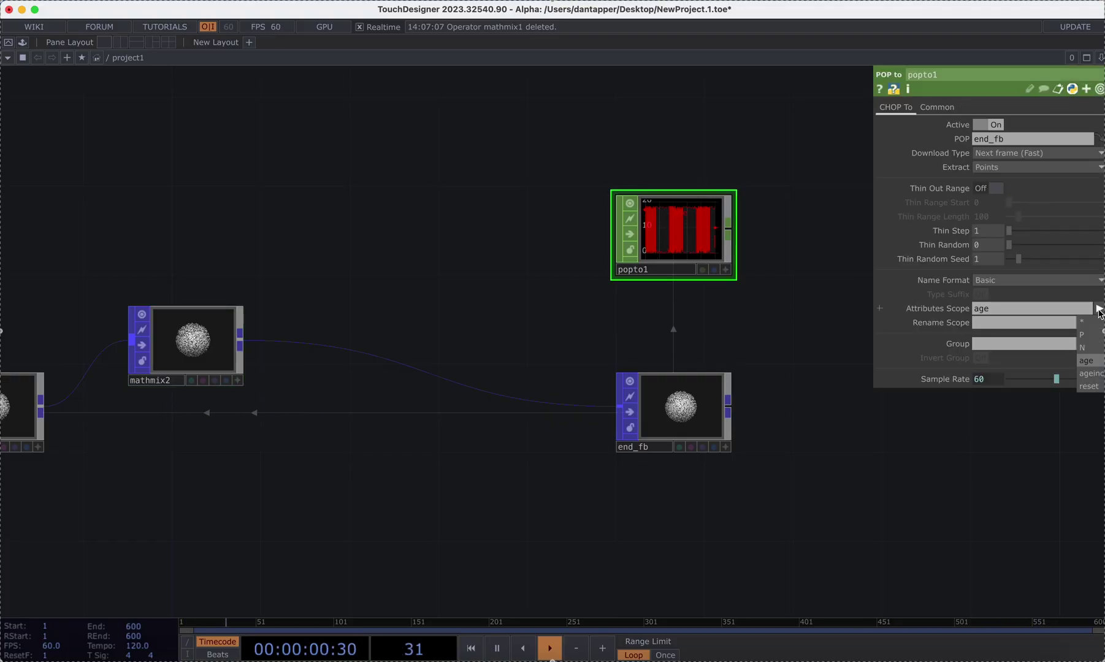
pyautogui.click(1089, 386)
pyautogui.scroll(1, 738, 238)
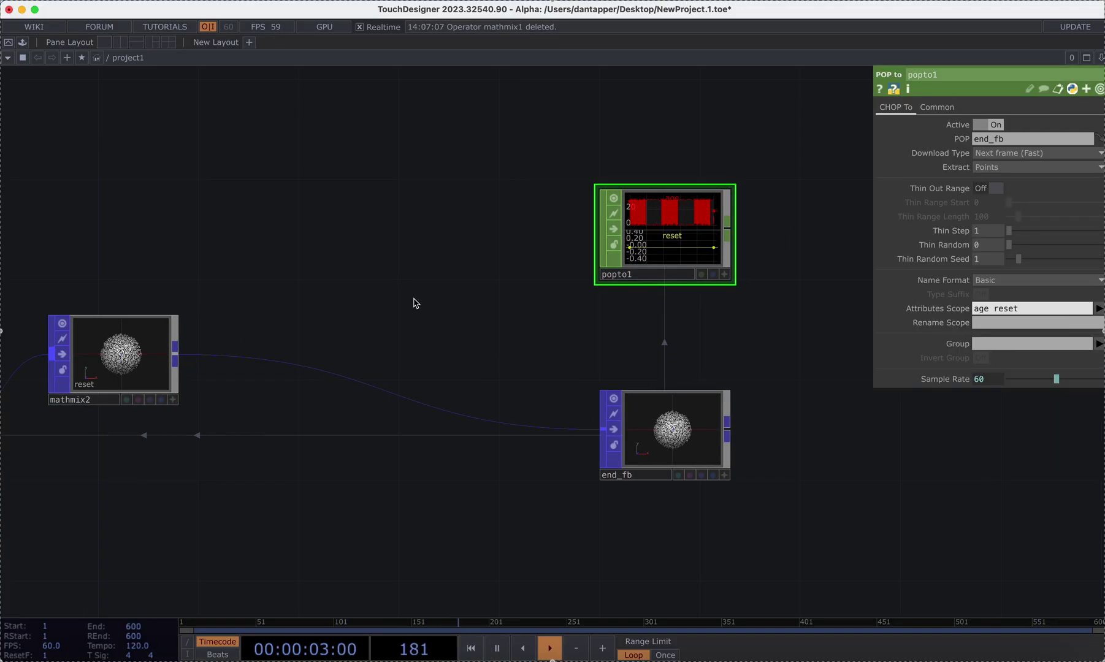
pyautogui.scroll(3, 614, 251)
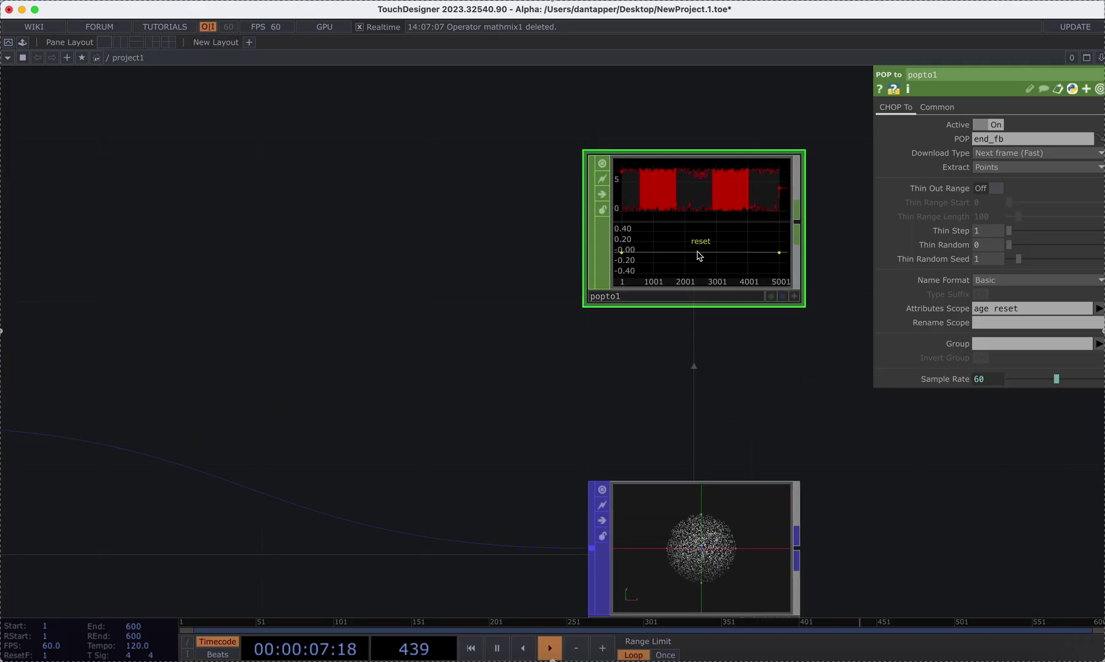
pyautogui.scroll(2, 698, 250)
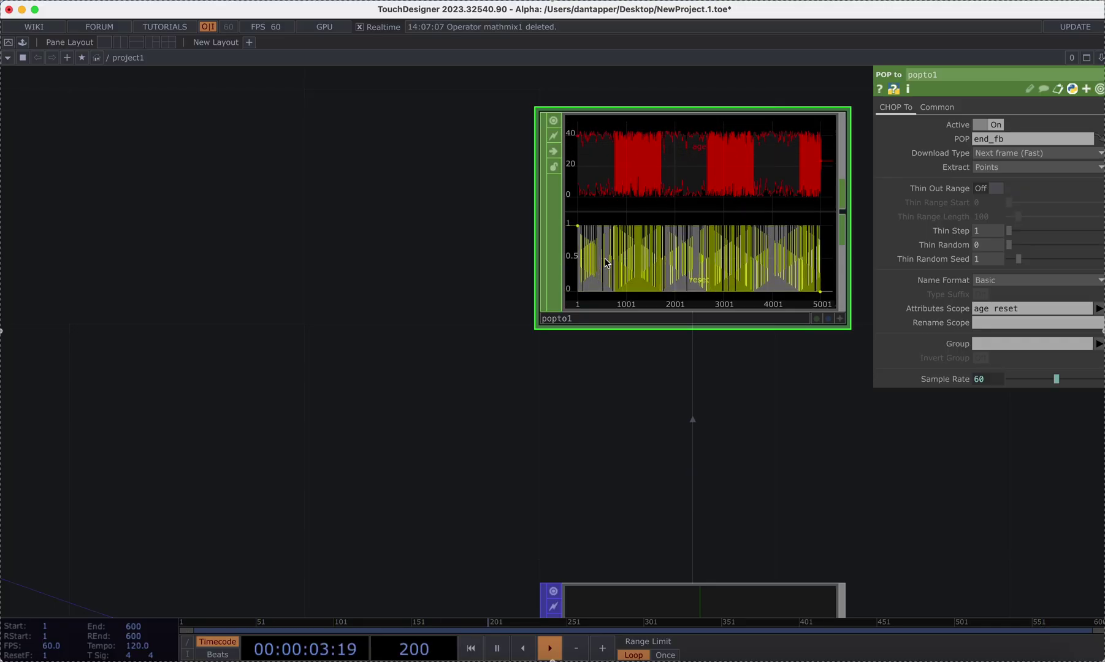
pyautogui.scroll(-3, 602, 260)
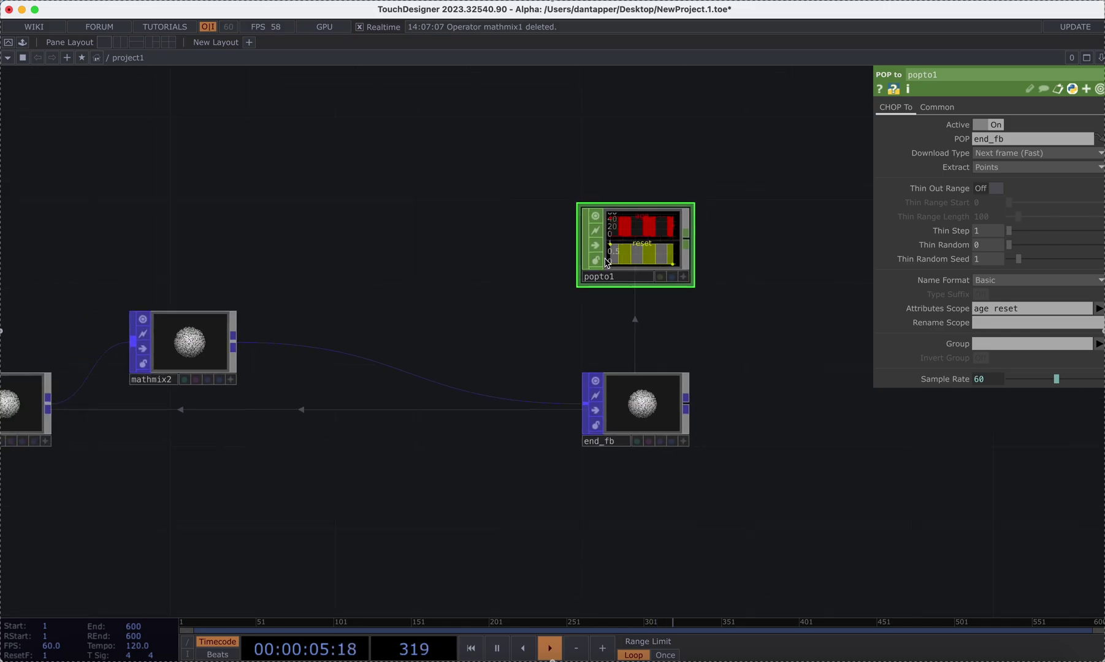
# Step: Shift end_fb, popto1, mathmix2 and mathmix1 farther from feedback1 to leave a gap between feedback1 and mathmix1
pyautogui.moveTo(650, 382); pyautogui.dragTo(750, 383)
pyautogui.moveTo(644, 245); pyautogui.dragTo(764, 248)
pyautogui.scroll(-5, 296, 263)
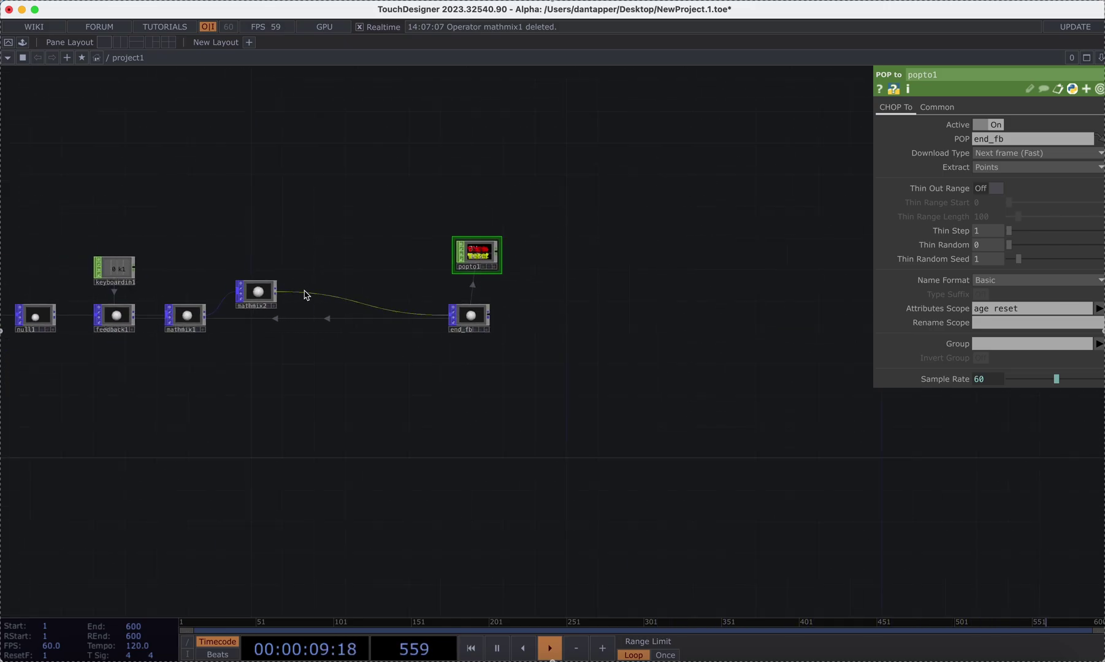
pyautogui.rightClick(317, 297)
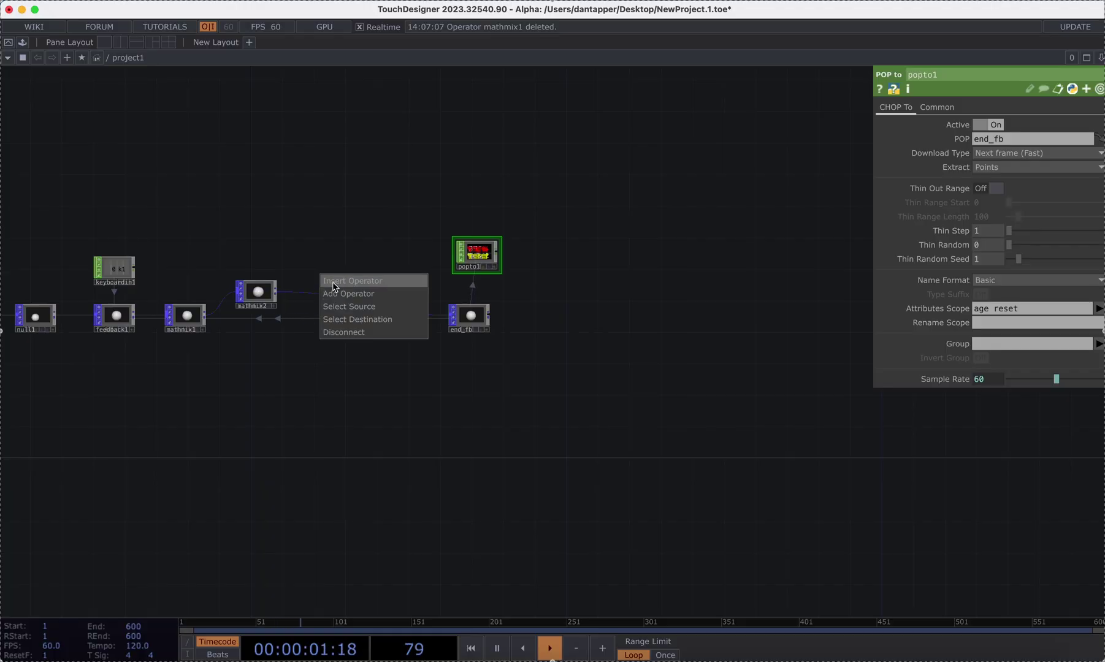
pyautogui.click(293, 257)
pyautogui.moveTo(171, 255); pyautogui.dragTo(274, 342)
pyautogui.moveTo(191, 322); pyautogui.dragTo(258, 322)
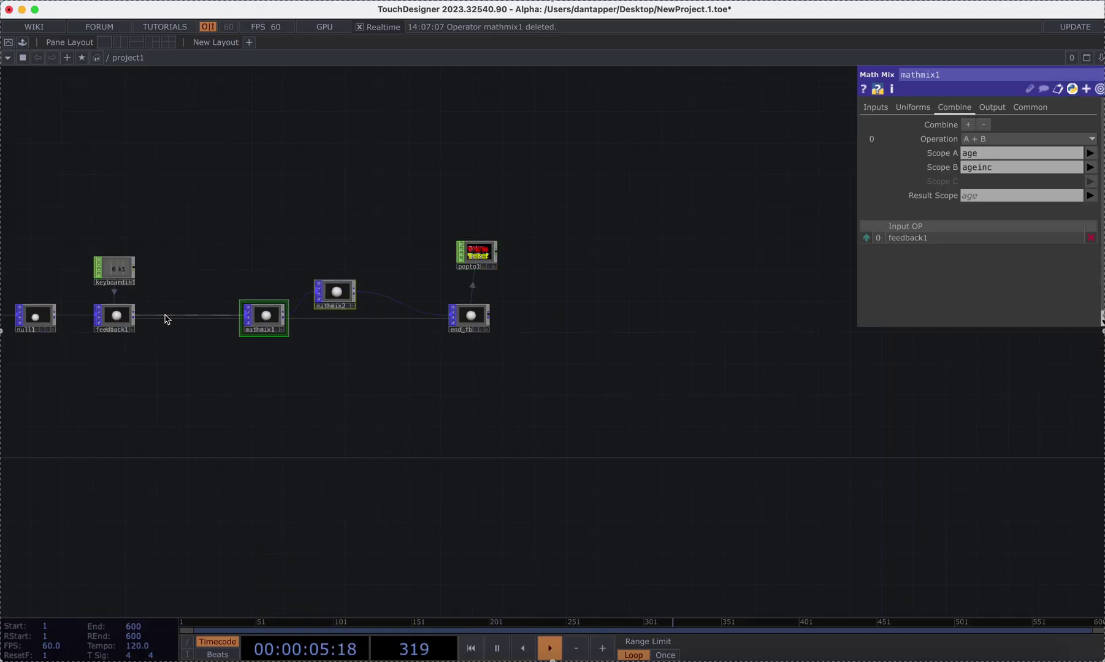
# Step: Insert a Noise POP on the wire between feedback1 and mathmix1
pyautogui.rightClick(169, 316)
pyautogui.click(181, 300)
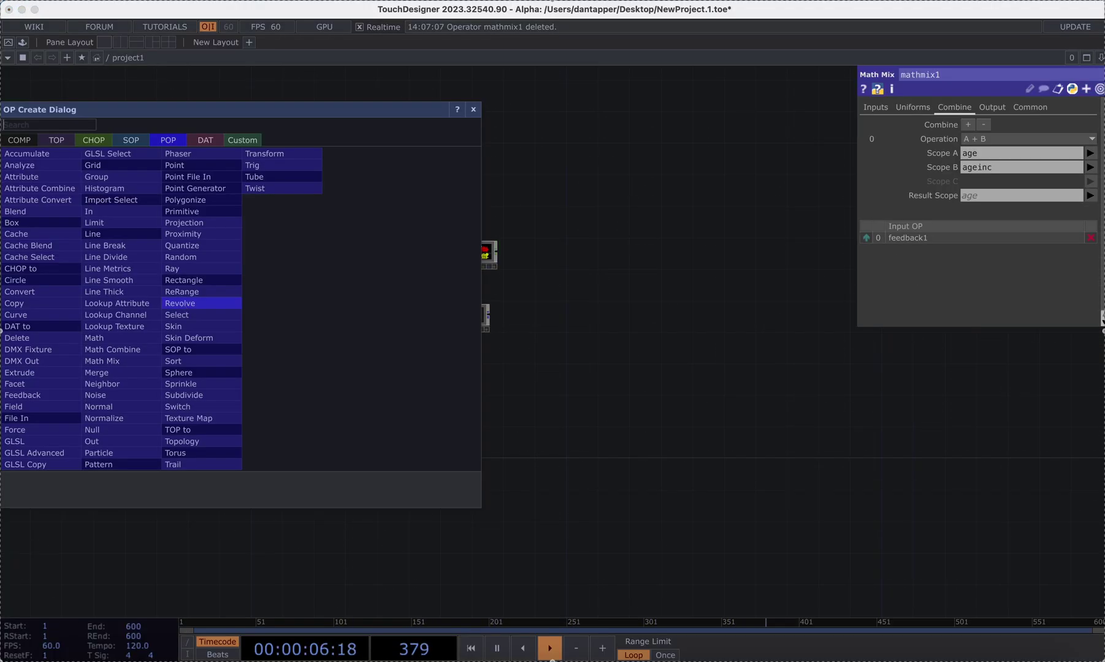
pyautogui.click(111, 384)
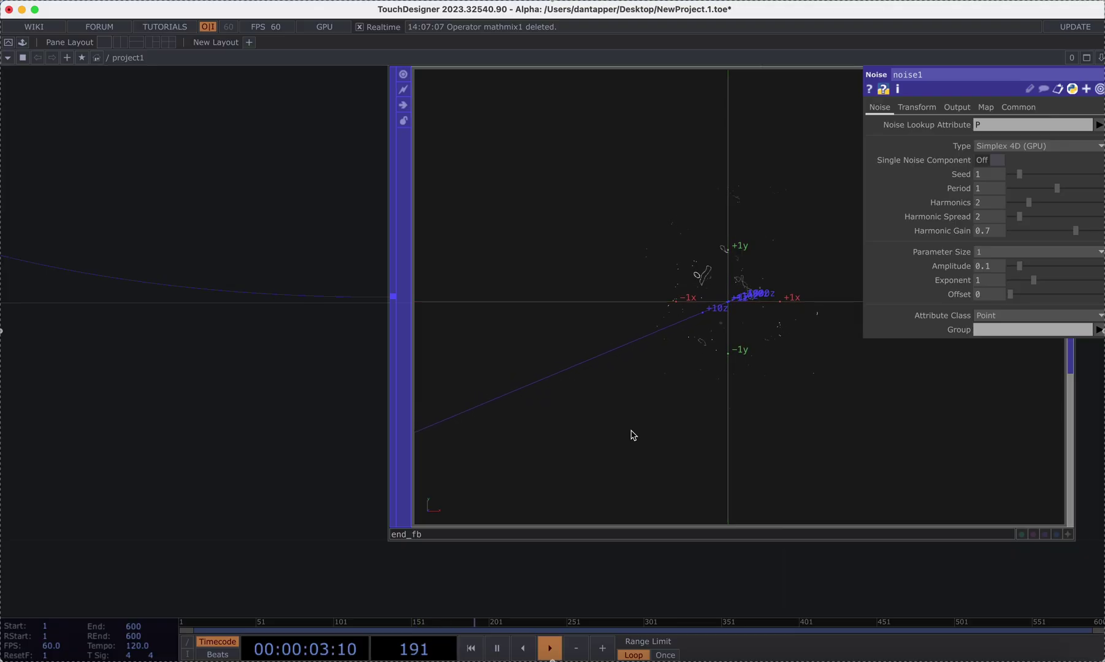
# Step: Examine in end_fb's viewer how the noise displaces the points through the feedback loop
pyautogui.scroll(-5, 634, 436)
pyautogui.scroll(-3, 656, 423)
pyautogui.scroll(8, 619, 420)
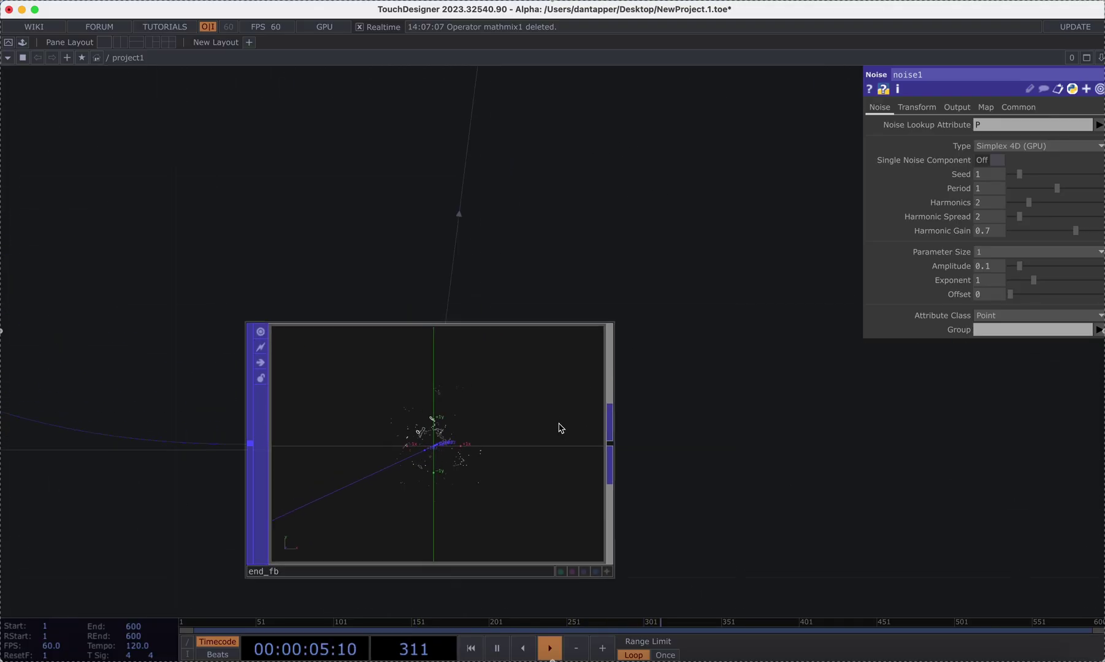
pyautogui.scroll(-5, 400, 460)
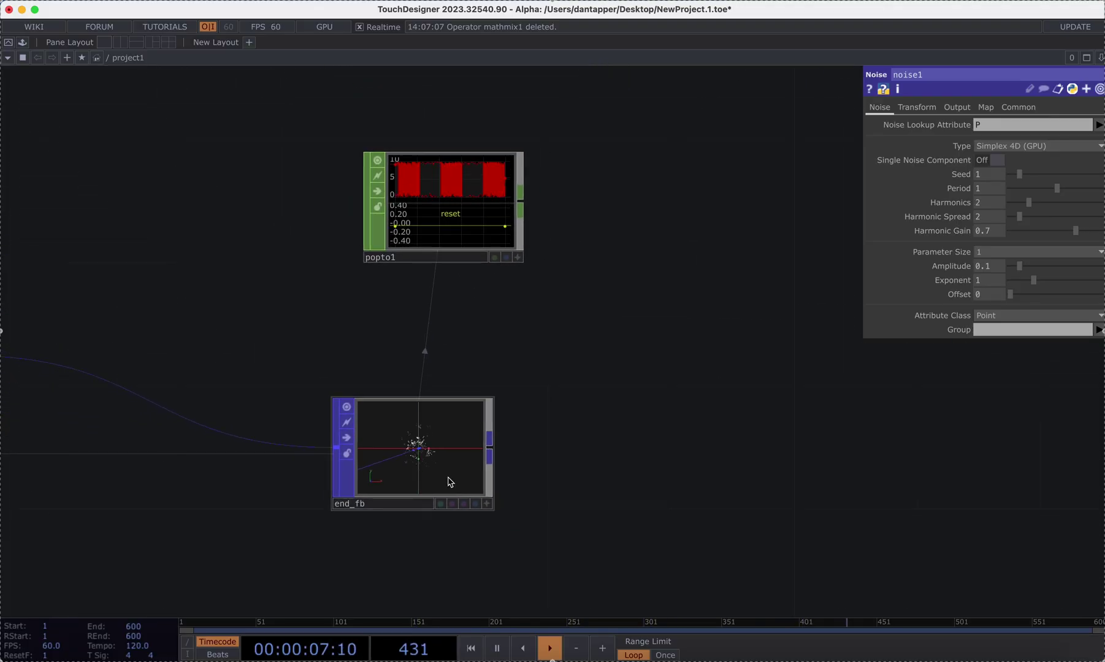
pyautogui.scroll(7, 395, 471)
pyautogui.scroll(3, 407, 463)
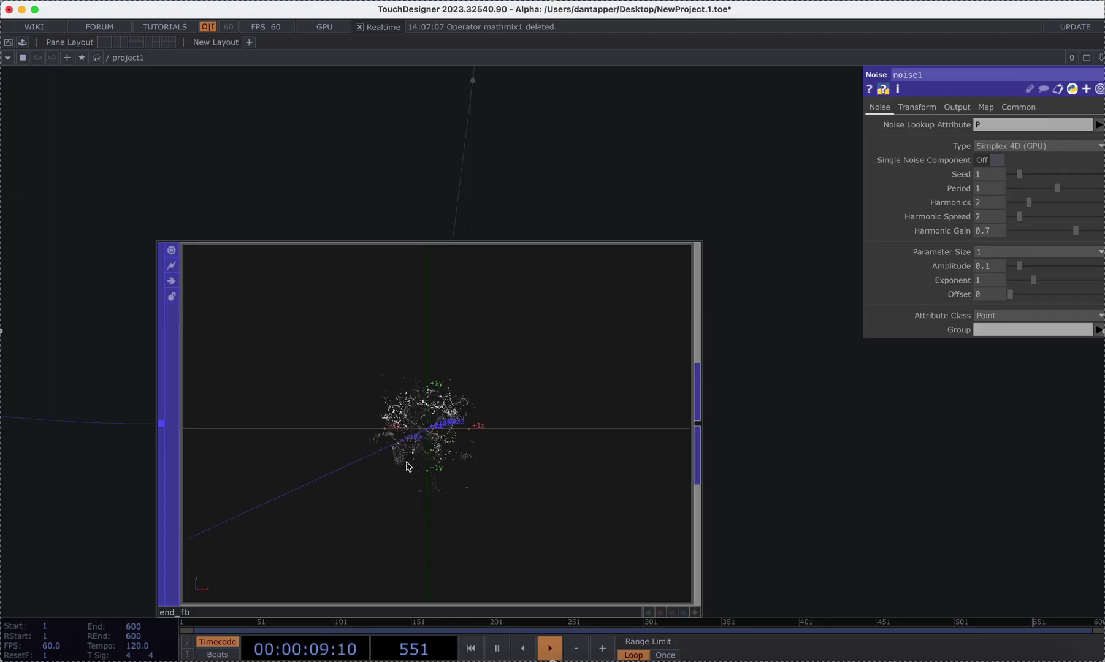
pyautogui.scroll(-1, 407, 463)
pyautogui.scroll(-3, 407, 462)
# Step: Move end_fb and popto1 farther from mathmix2, and add a second combine with operation mix(A, B, C) to mathmix2
pyautogui.moveTo(429, 475); pyautogui.dragTo(504, 475)
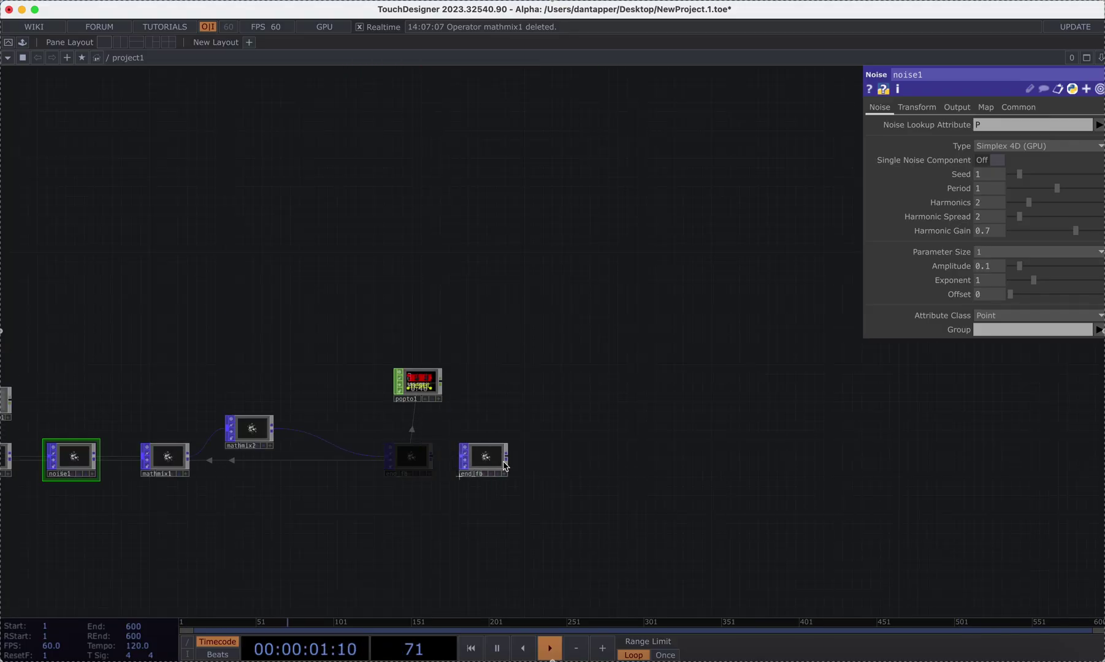
pyautogui.moveTo(433, 388); pyautogui.dragTo(497, 388)
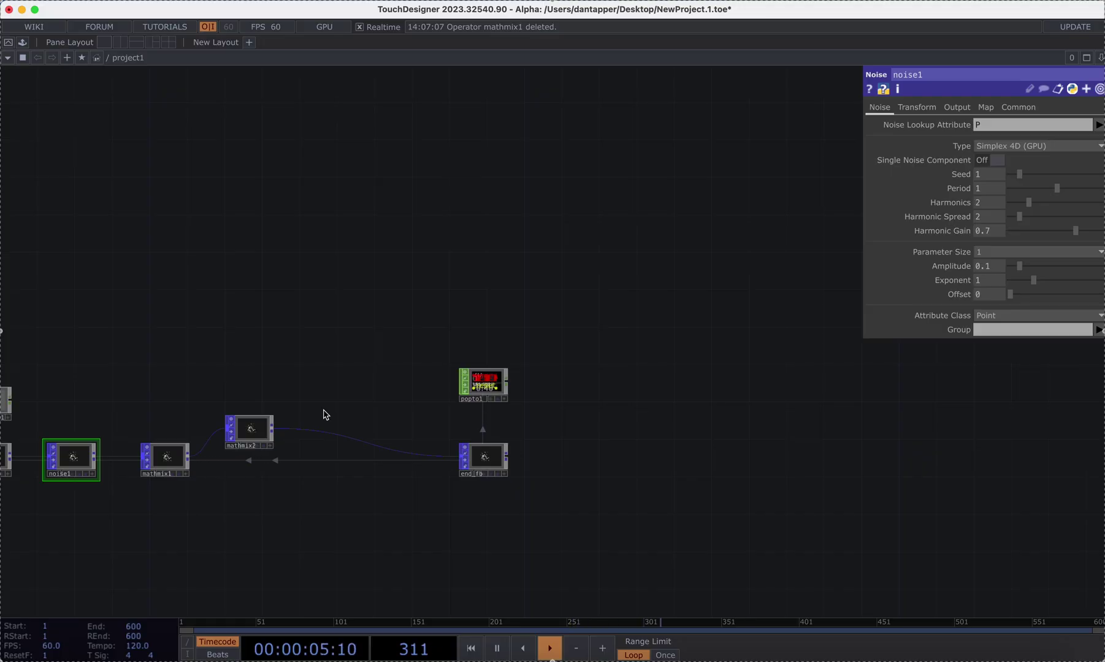
pyautogui.click(248, 437)
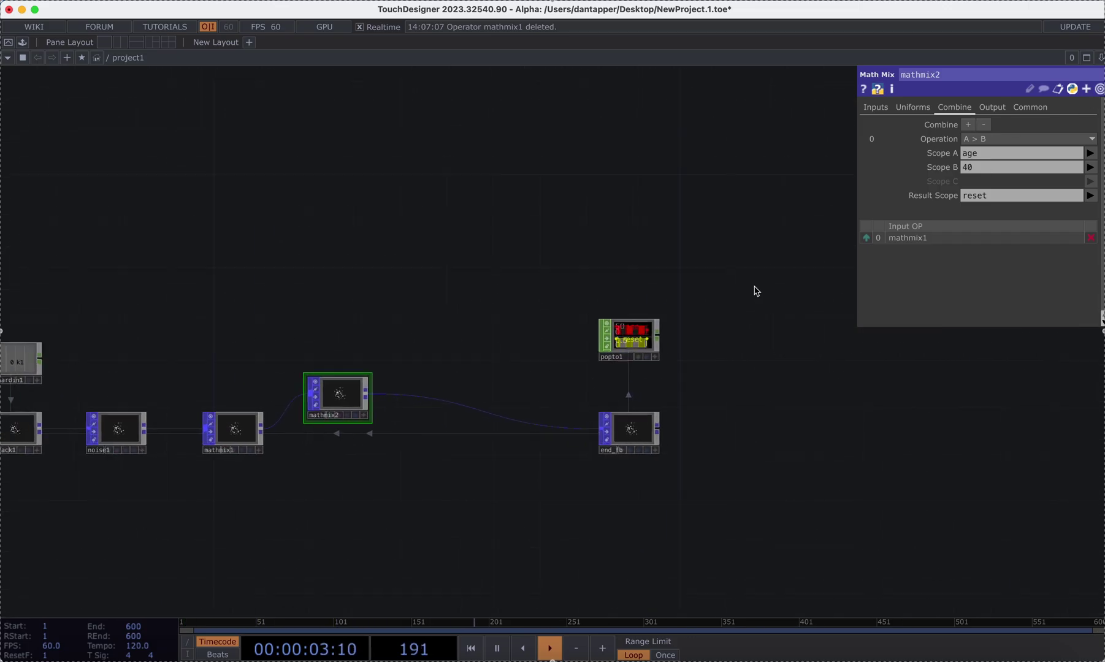
pyautogui.click(968, 124)
pyautogui.click(1005, 218)
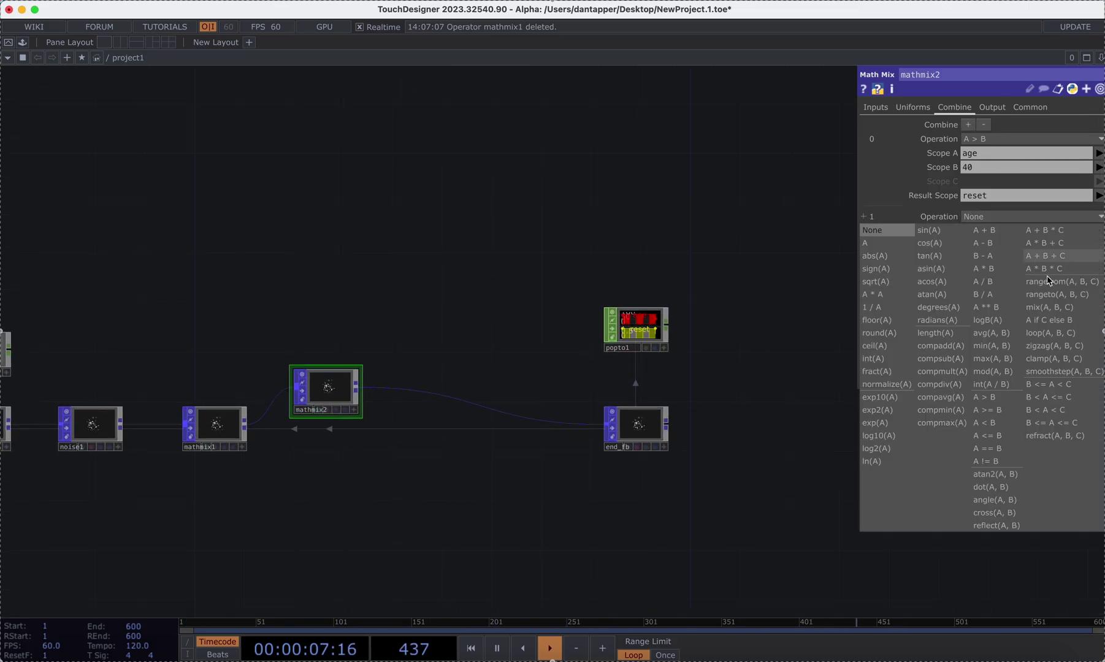
pyautogui.click(1055, 308)
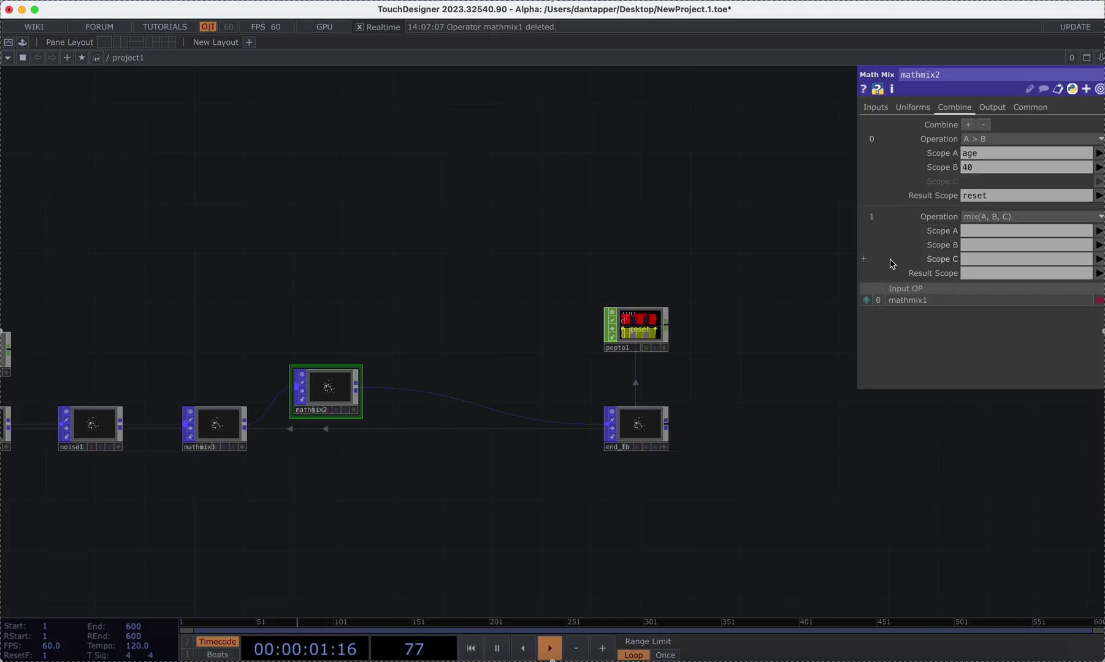
pyautogui.moveTo(484, 283); pyautogui.dragTo(597, 264)
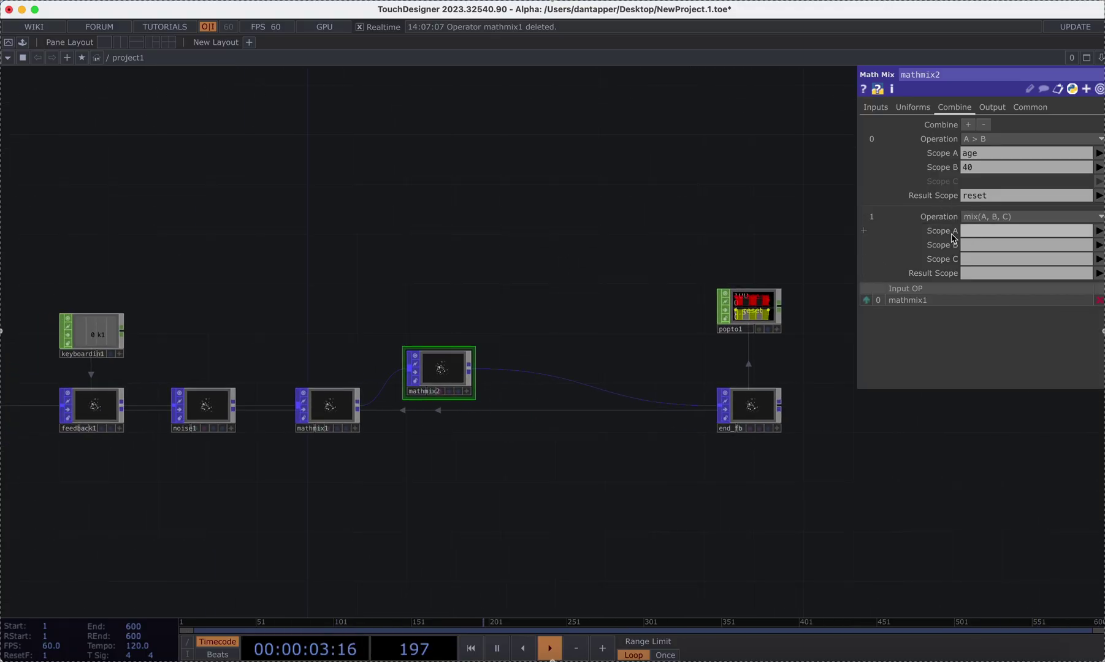
pyautogui.click(979, 259)
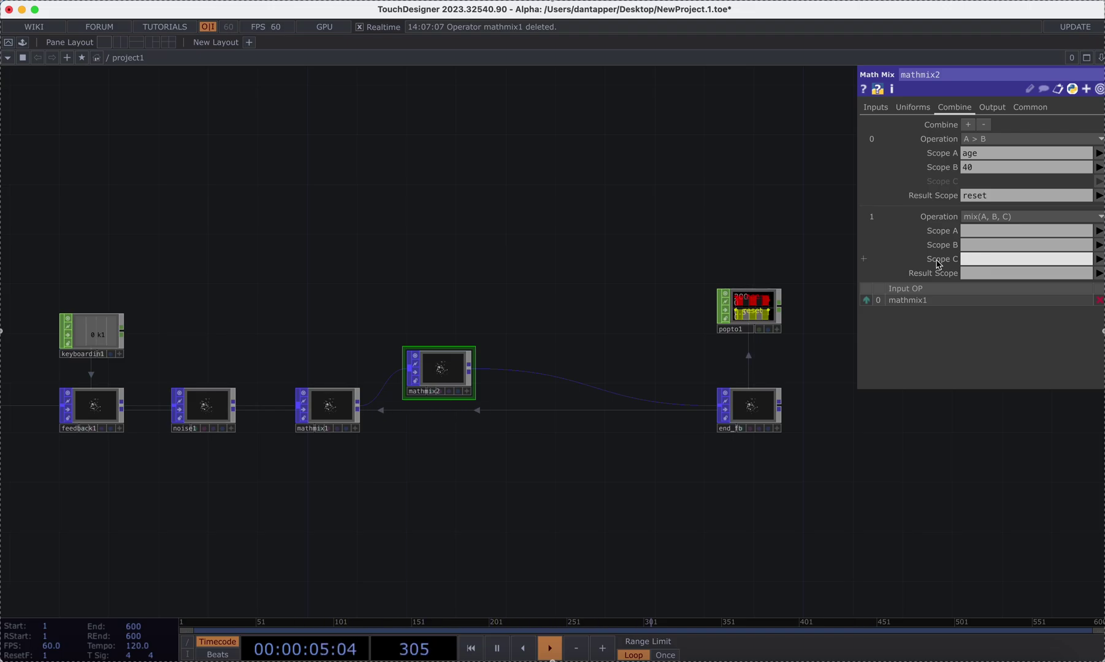
# Step: Connect null1 as the second input of mathmix2 and reposition mathmix2 slightly above the main chain
pyautogui.moveTo(274, 337); pyautogui.dragTo(370, 330)
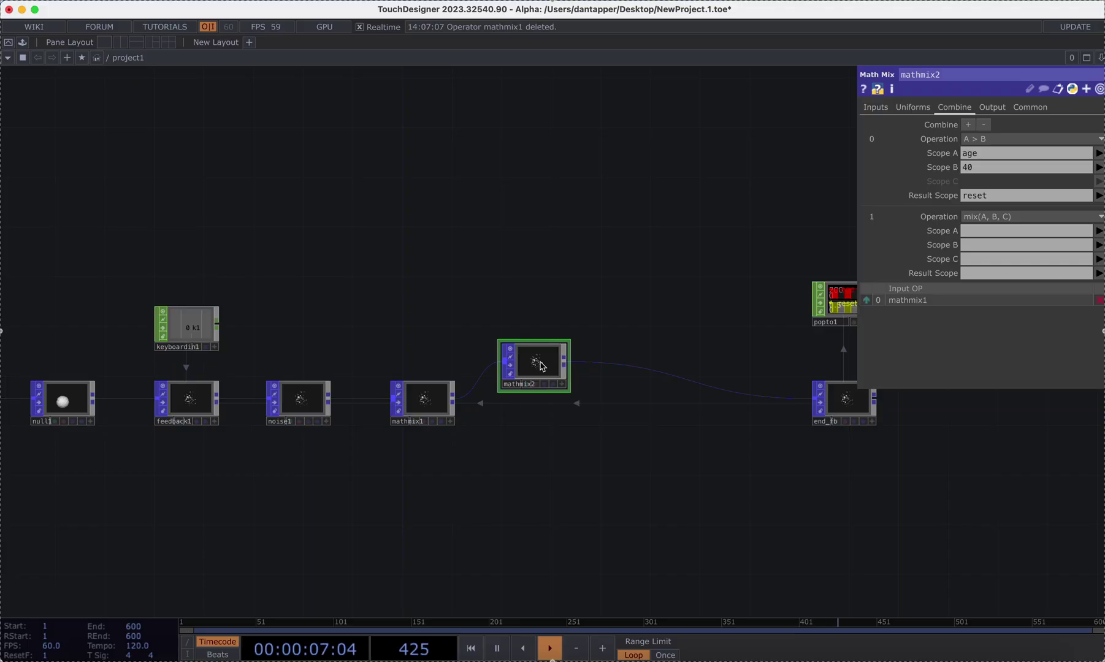
pyautogui.moveTo(540, 362); pyautogui.dragTo(541, 325)
pyautogui.moveTo(679, 468); pyautogui.dragTo(848, 484)
pyautogui.scroll(-2, 300, 484)
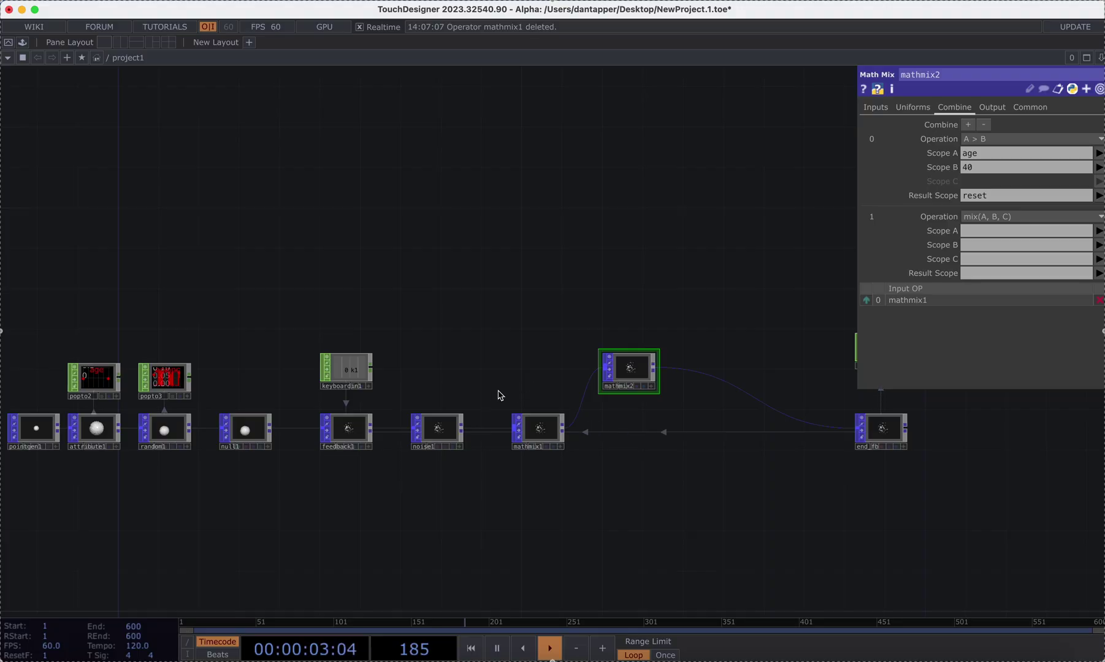
pyautogui.click(607, 369)
pyautogui.moveTo(628, 371); pyautogui.dragTo(629, 392)
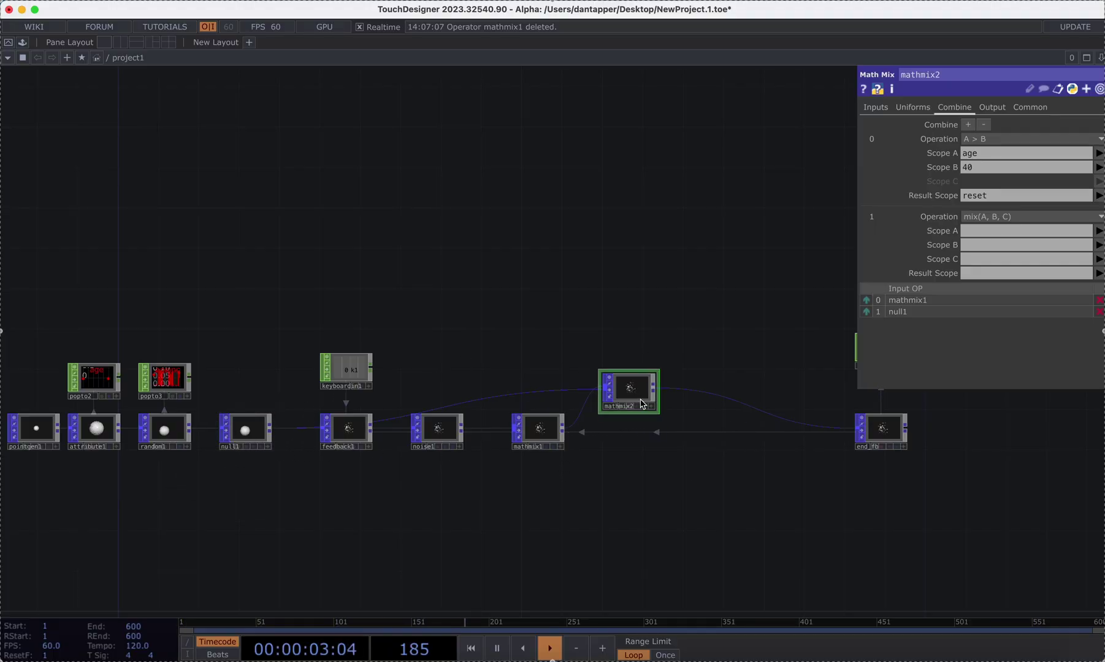
# Step: In mathmix2's second combine, set Scope A to P, Scope B to in1_P and Scope C to reset
pyautogui.click(1099, 232)
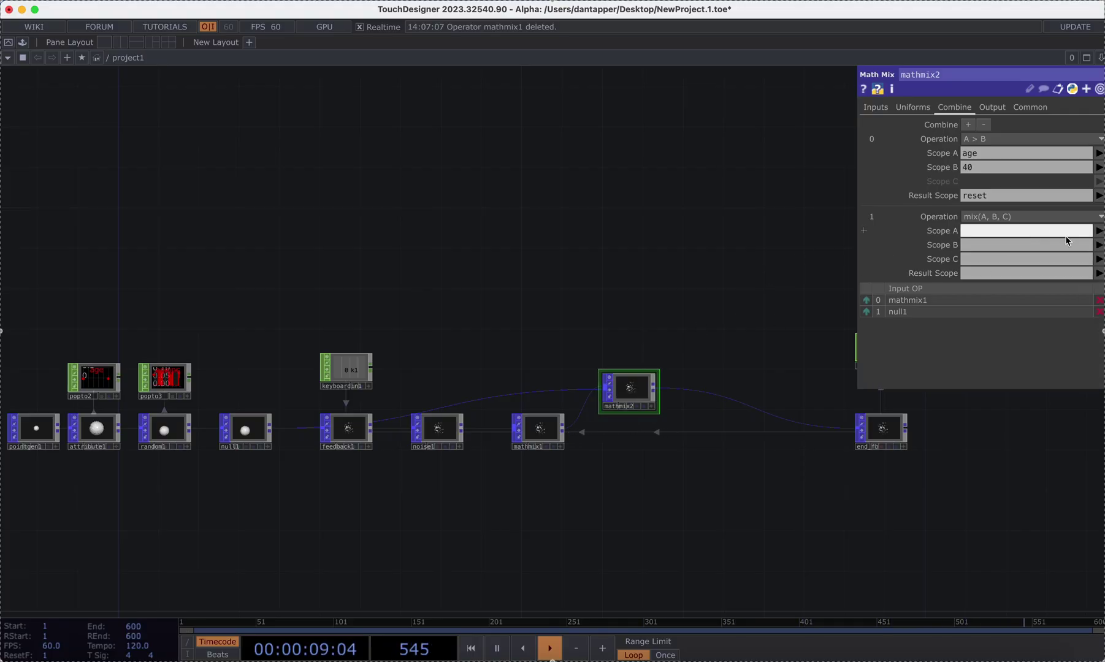
pyautogui.click(1099, 231)
pyautogui.click(1093, 246)
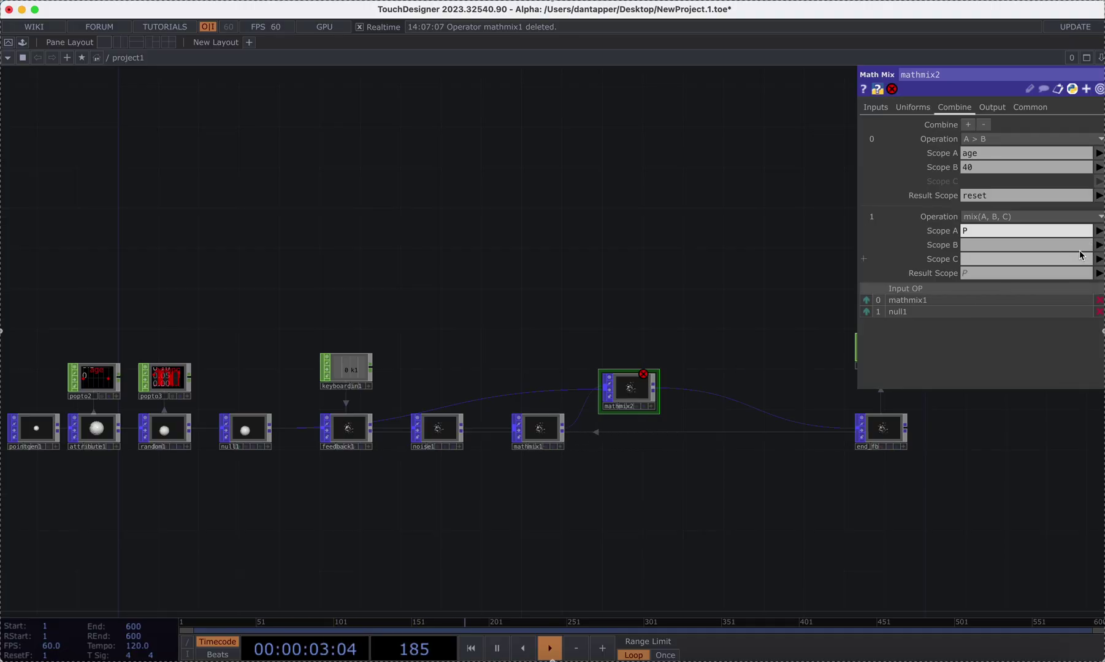
pyautogui.click(1099, 246)
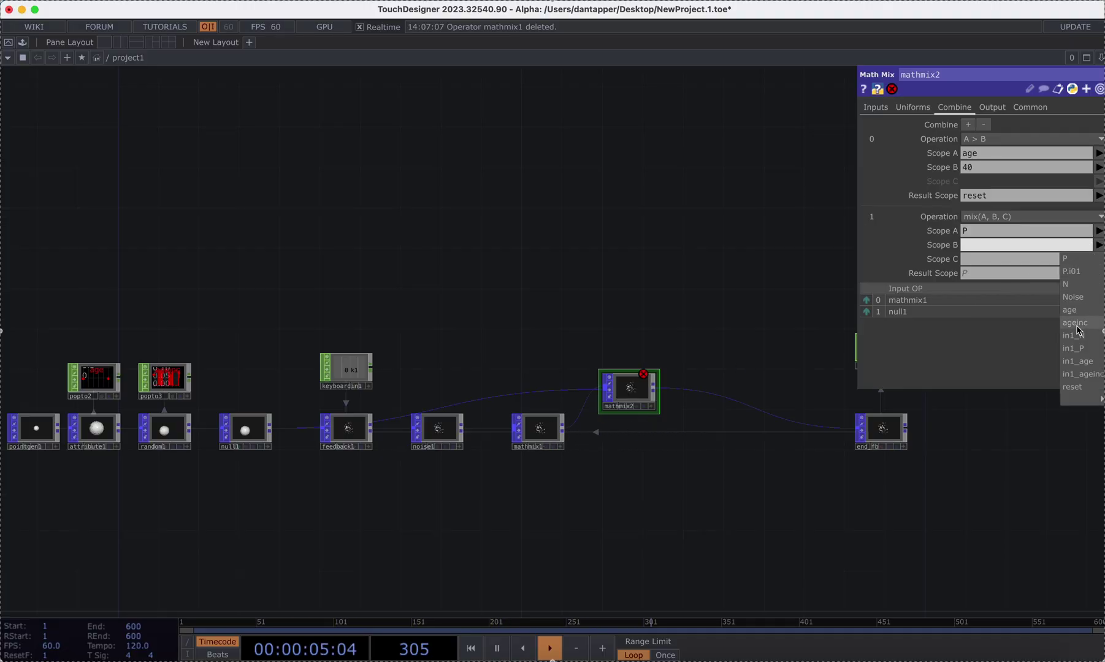
pyautogui.click(1071, 348)
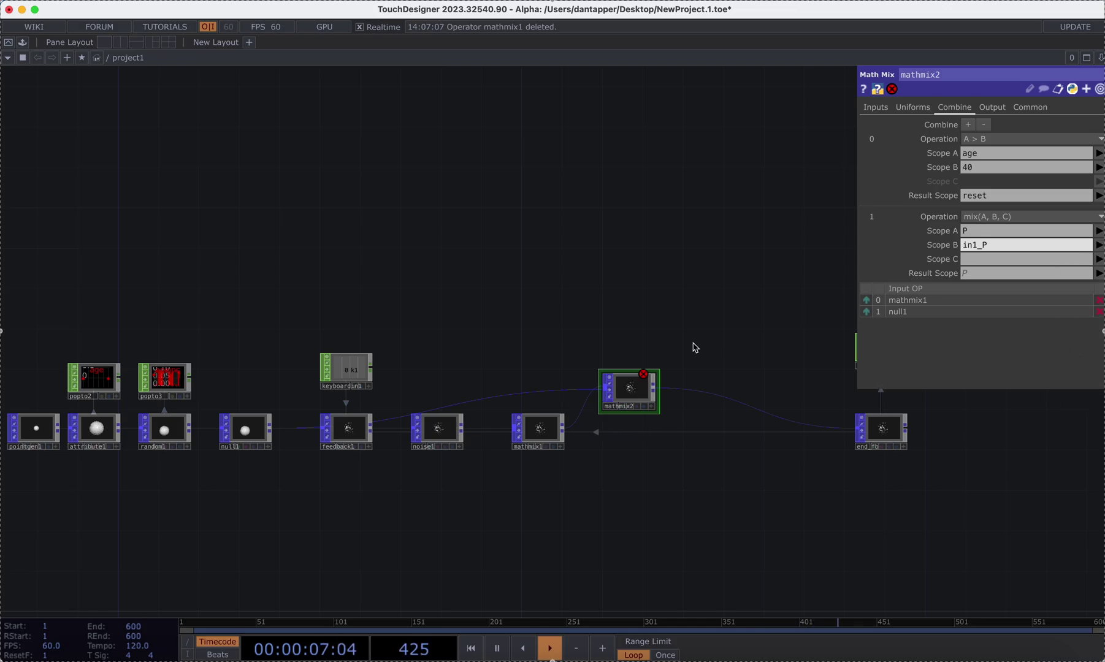
pyautogui.moveTo(695, 347); pyautogui.dragTo(610, 332)
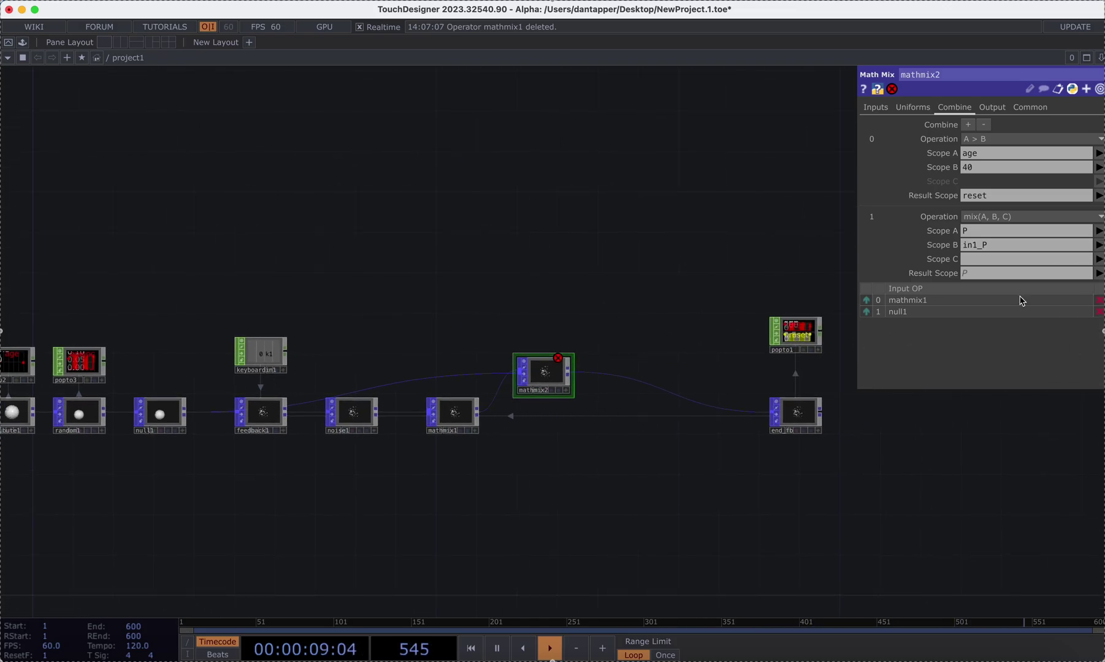
pyautogui.click(1099, 259)
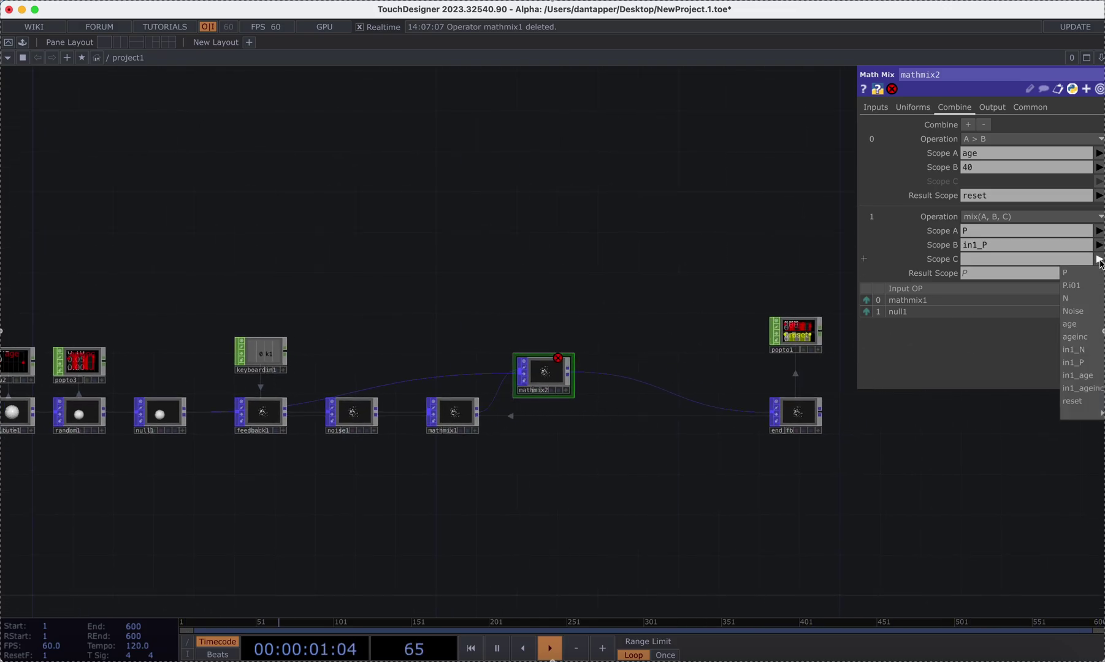
pyautogui.click(1075, 406)
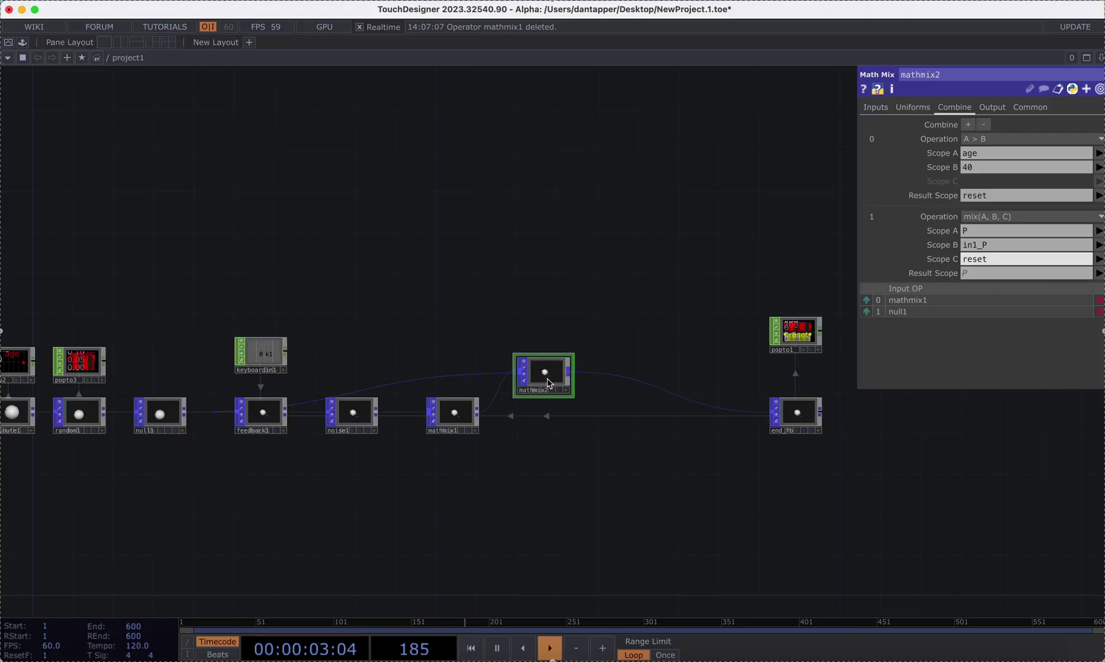
# Step: Examine in mathmix2's viewer how the point positions behave over time with the reset mix applied
pyautogui.scroll(5, 546, 377)
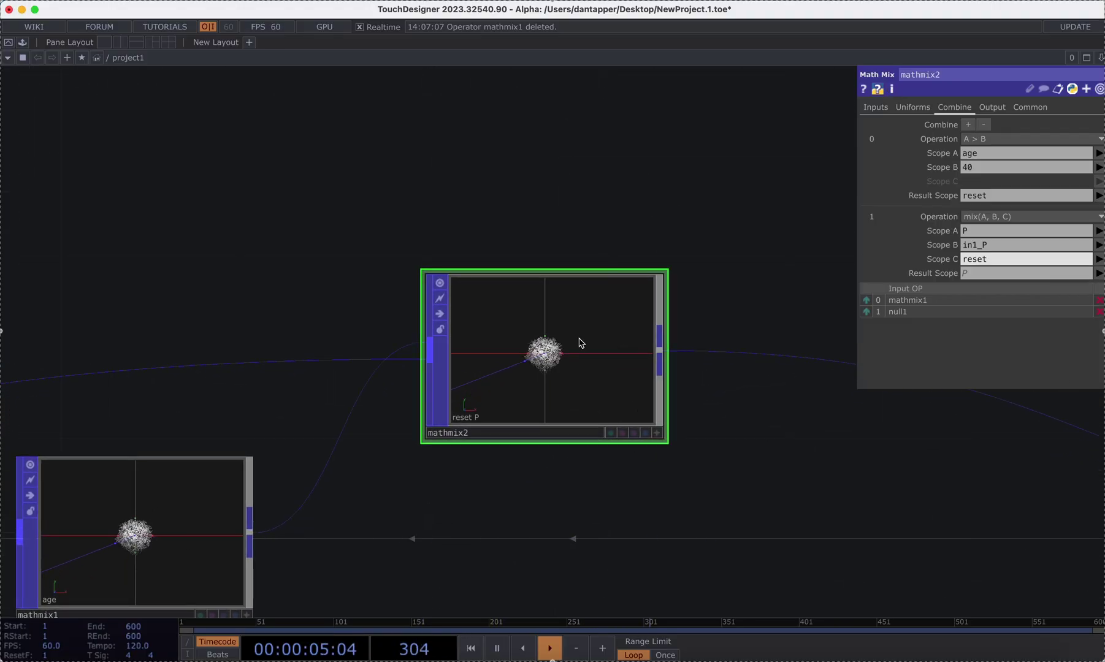
pyautogui.scroll(-7, 607, 456)
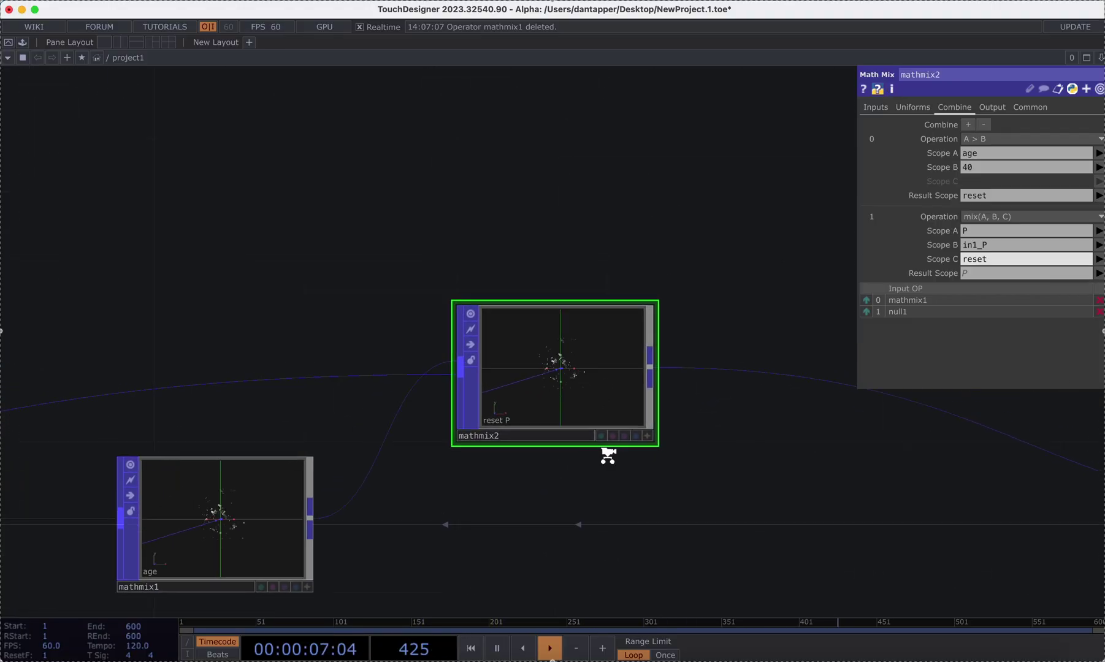
pyautogui.moveTo(611, 462); pyautogui.dragTo(480, 425)
pyautogui.scroll(1, 444, 390)
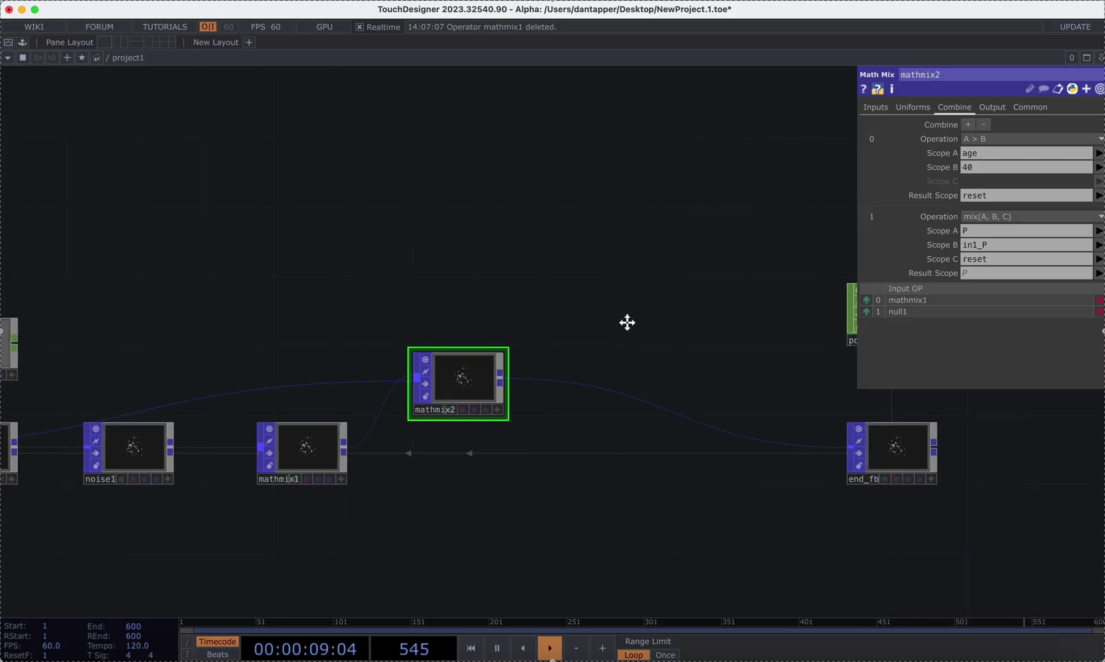
pyautogui.scroll(3, 626, 323)
pyautogui.scroll(4, 402, 368)
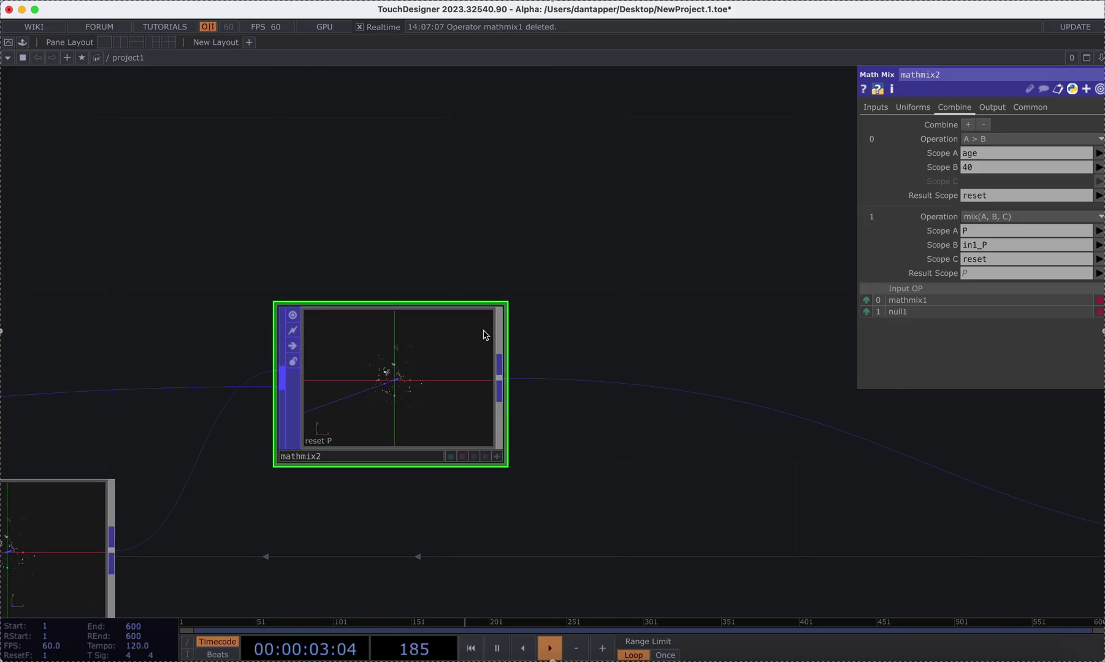
pyautogui.scroll(-2, 408, 388)
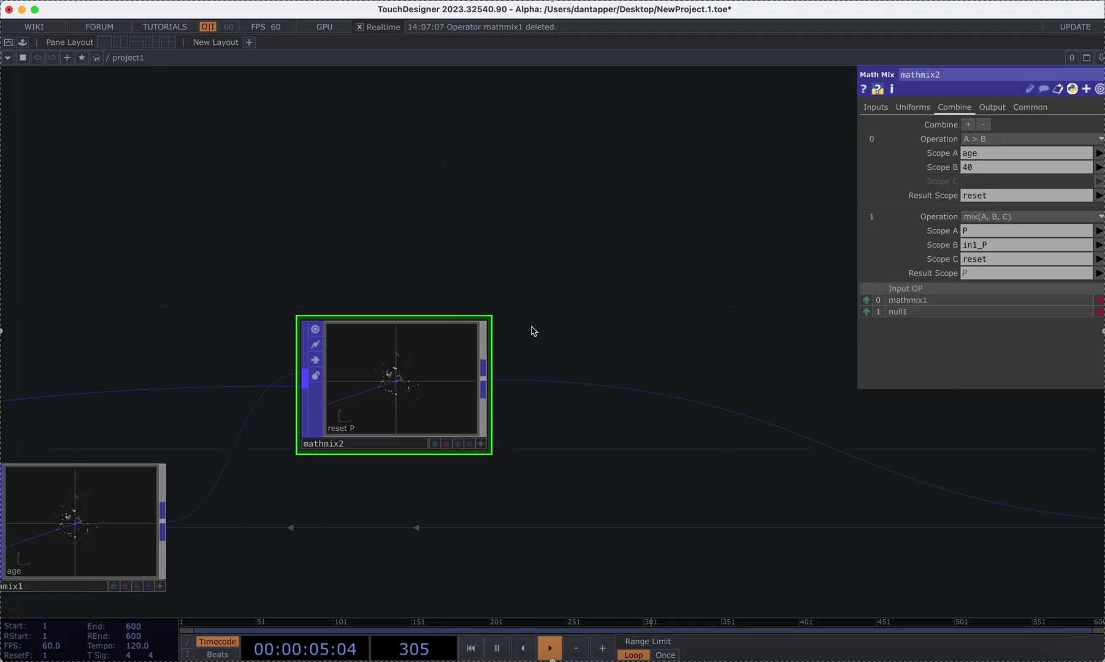
pyautogui.scroll(5, 419, 374)
pyautogui.scroll(-8, 686, 446)
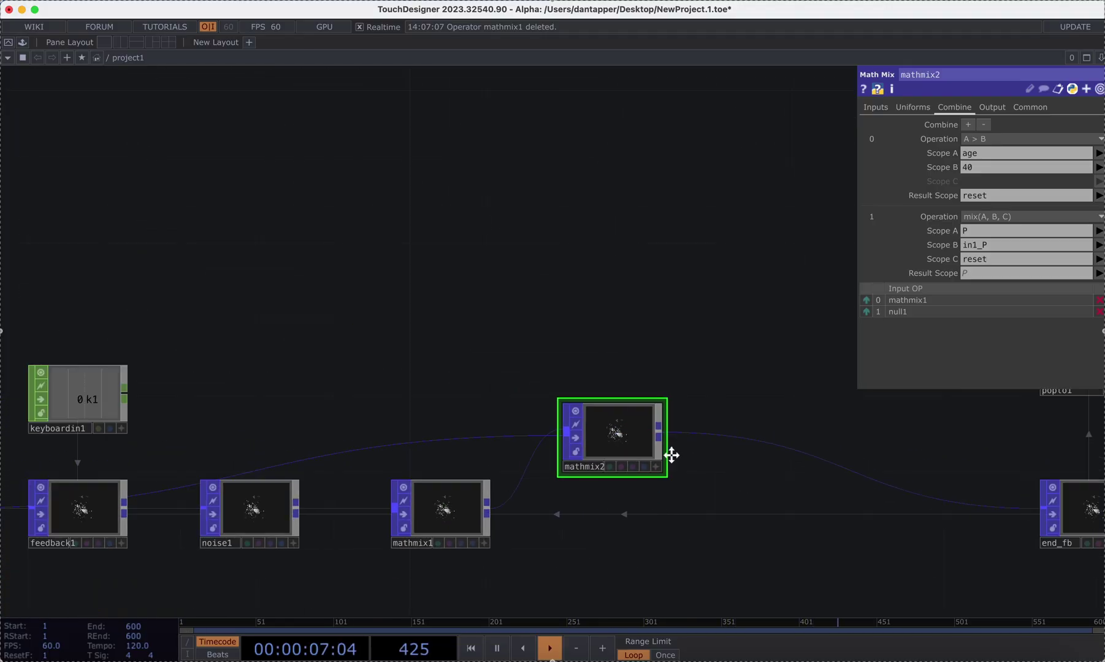
pyautogui.moveTo(669, 456); pyautogui.dragTo(464, 447)
pyautogui.hscroll(3, 822, 417)
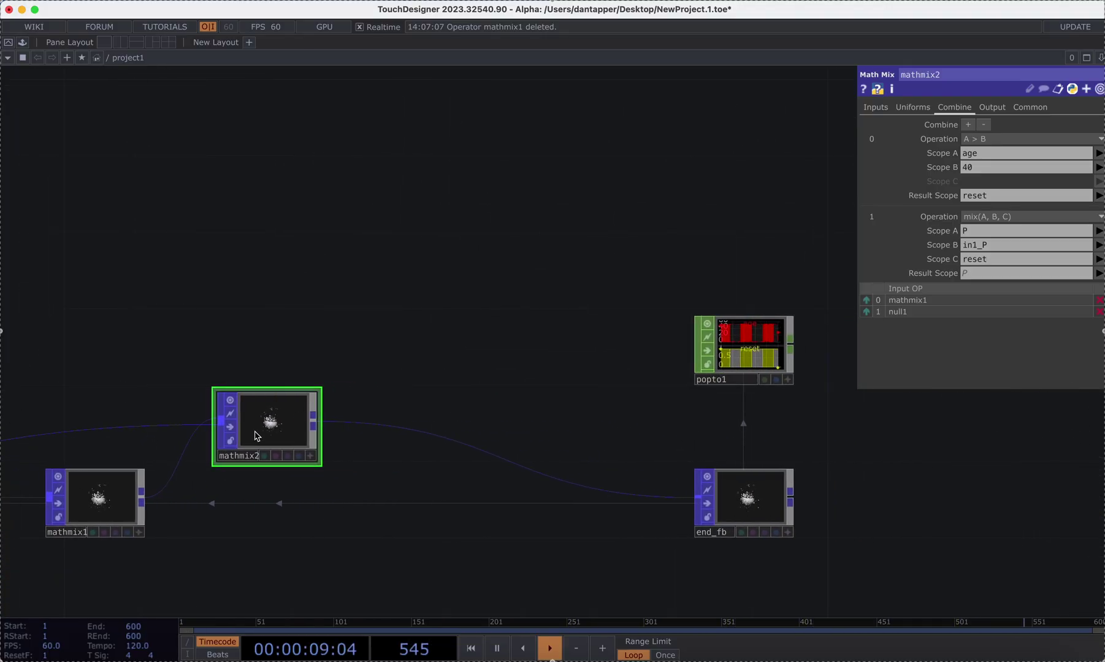
pyautogui.scroll(5, 301, 443)
pyautogui.scroll(4, 311, 446)
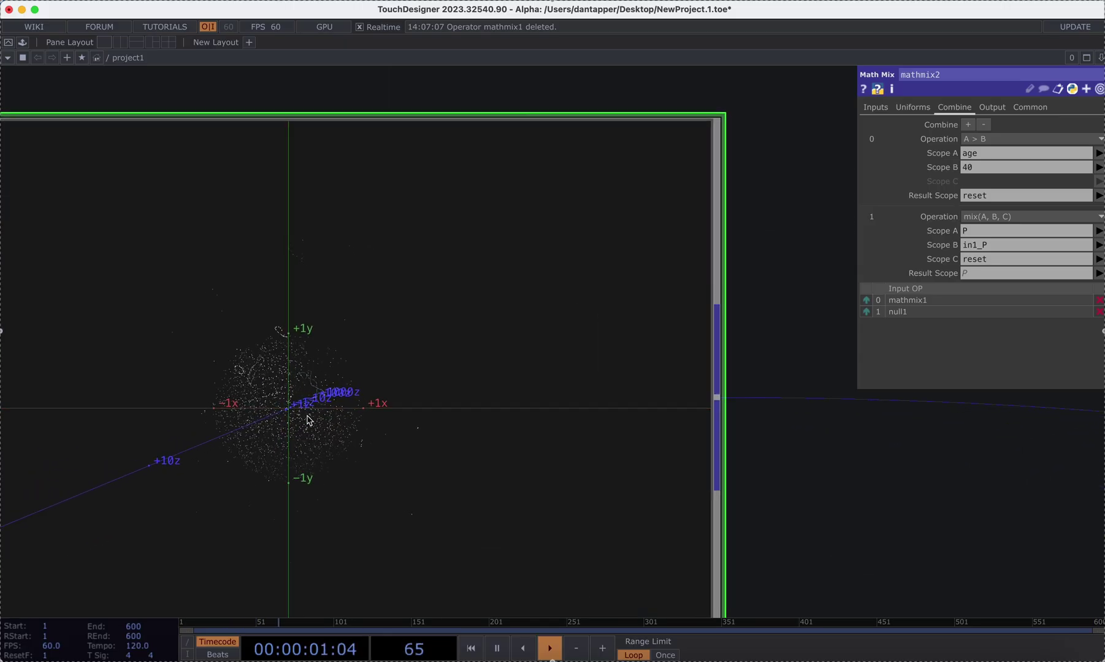
pyautogui.scroll(-3, 309, 420)
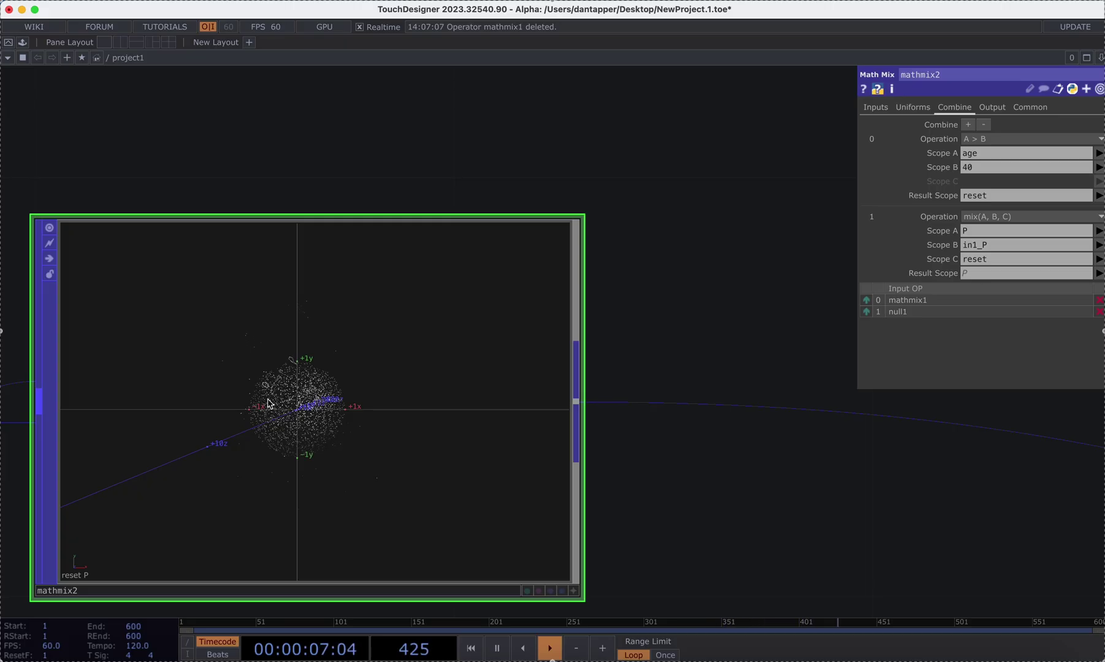
pyautogui.scroll(5, 276, 399)
pyautogui.scroll(-4, 279, 395)
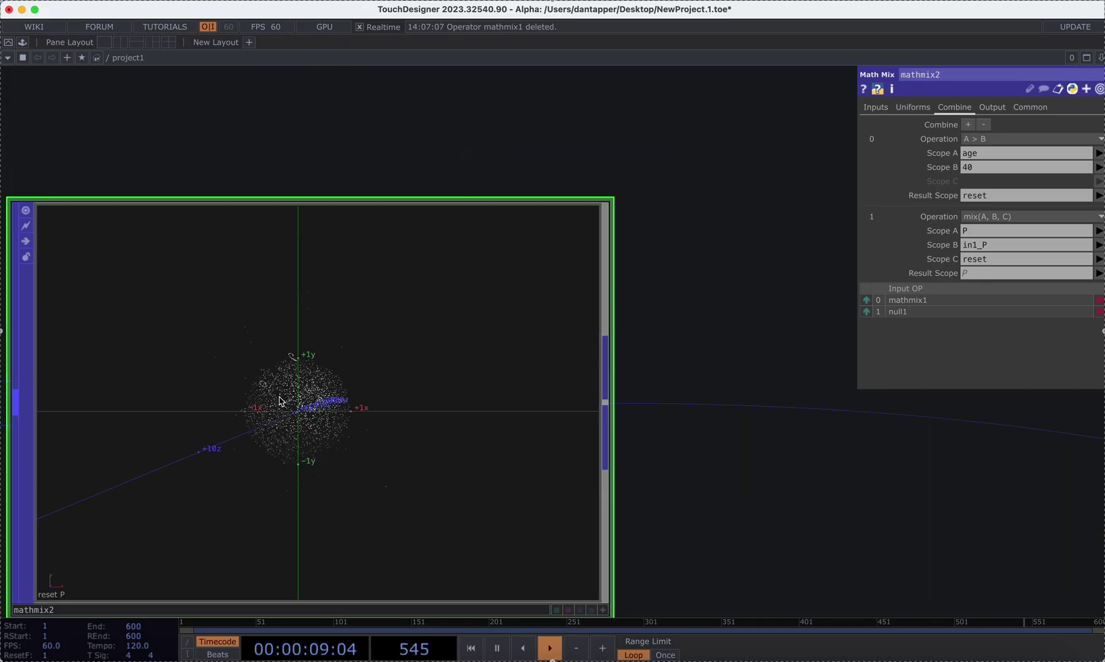
# Step: Check the age and reset graphs in popto1 with the position mix active
pyautogui.scroll(-4, 279, 402)
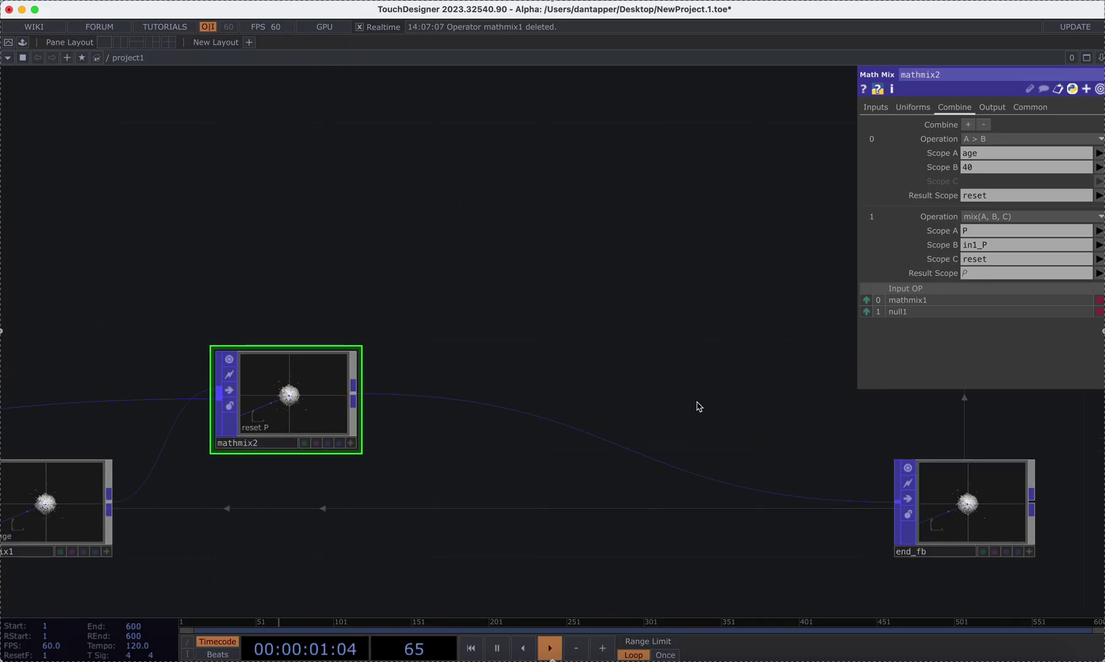
pyautogui.scroll(-3, 705, 404)
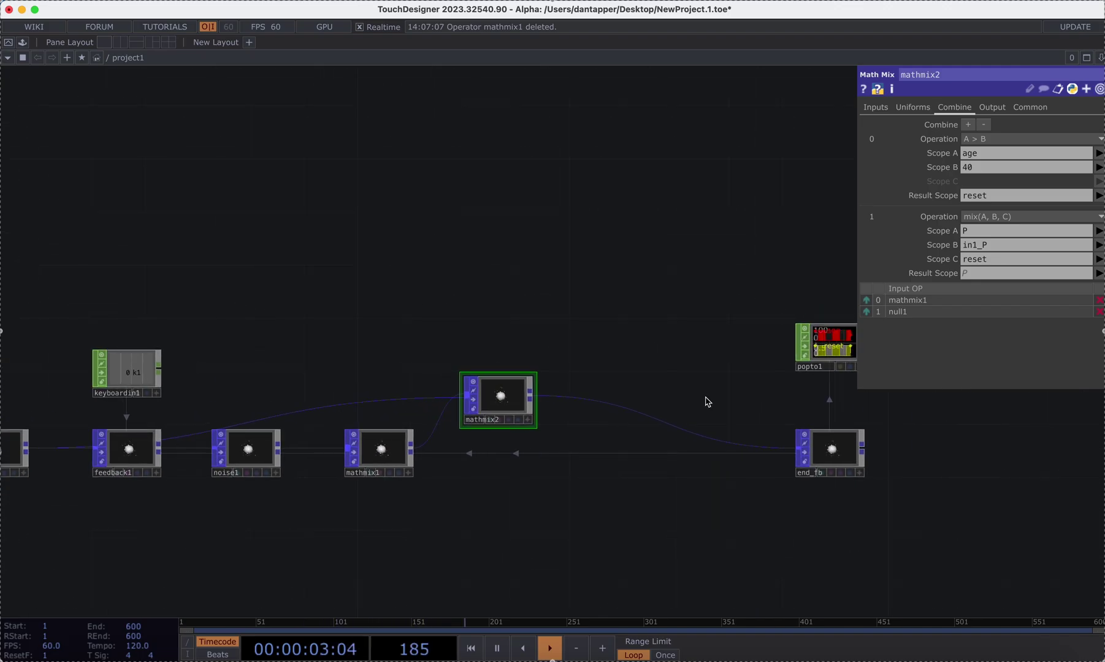
pyautogui.moveTo(708, 402); pyautogui.dragTo(368, 446)
pyautogui.scroll(4, 490, 383)
pyautogui.scroll(3, 387, 429)
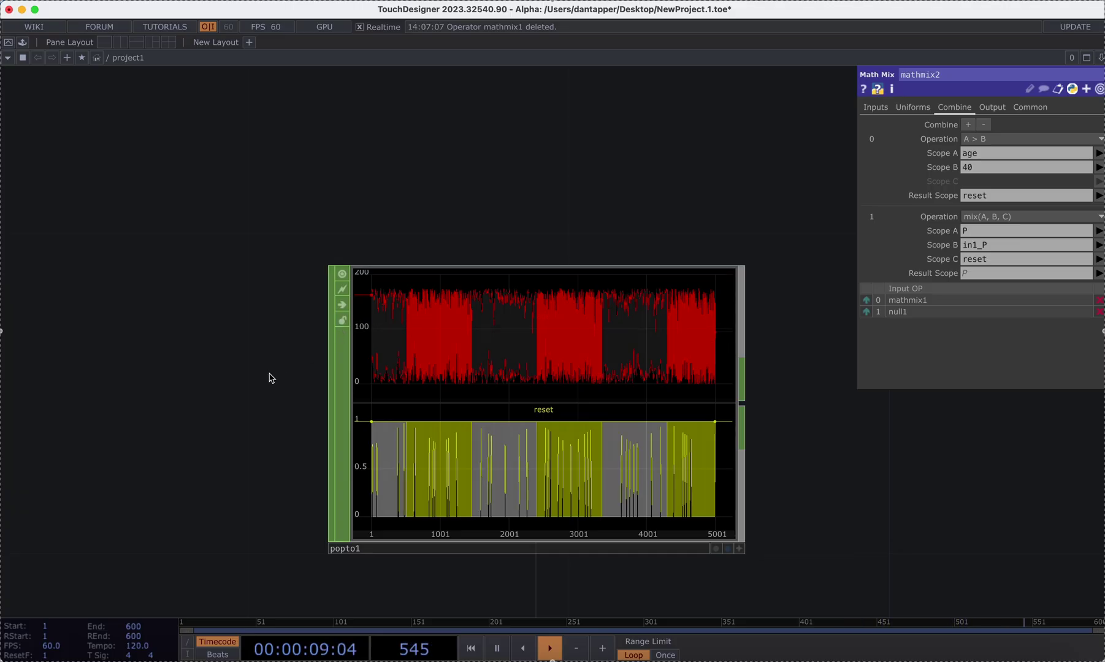
# Step: Add a third combine to mathmix2 and set its operation to mix(A, B, C)
pyautogui.scroll(-5, 271, 378)
pyautogui.scroll(6, 265, 378)
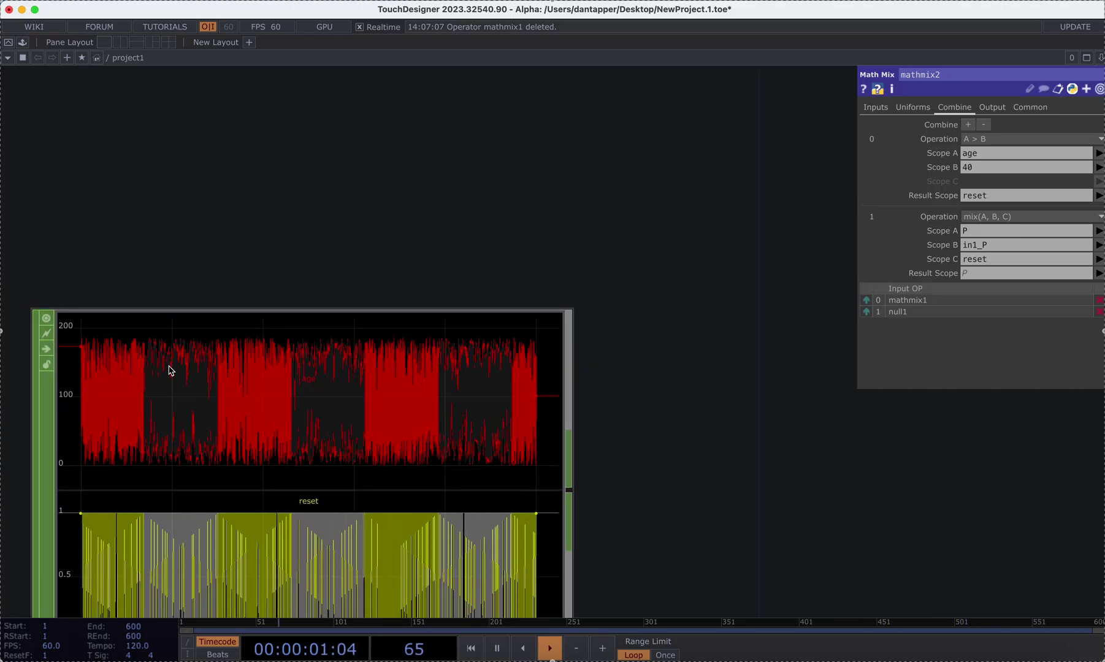
pyautogui.scroll(-6, 170, 370)
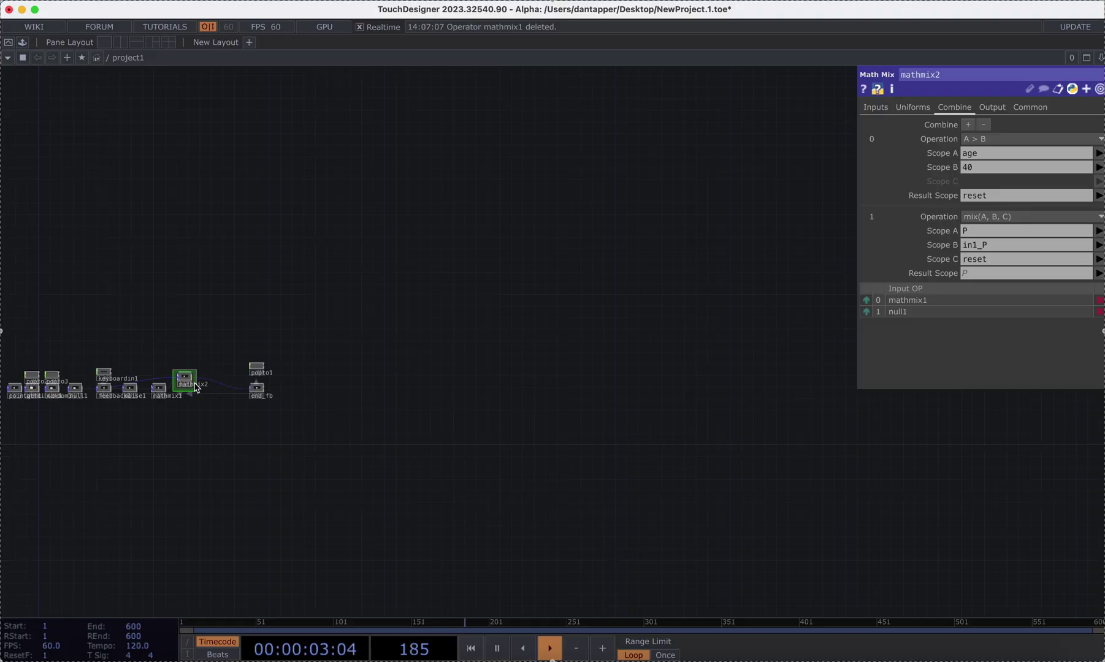
pyautogui.click(969, 125)
pyautogui.click(1031, 295)
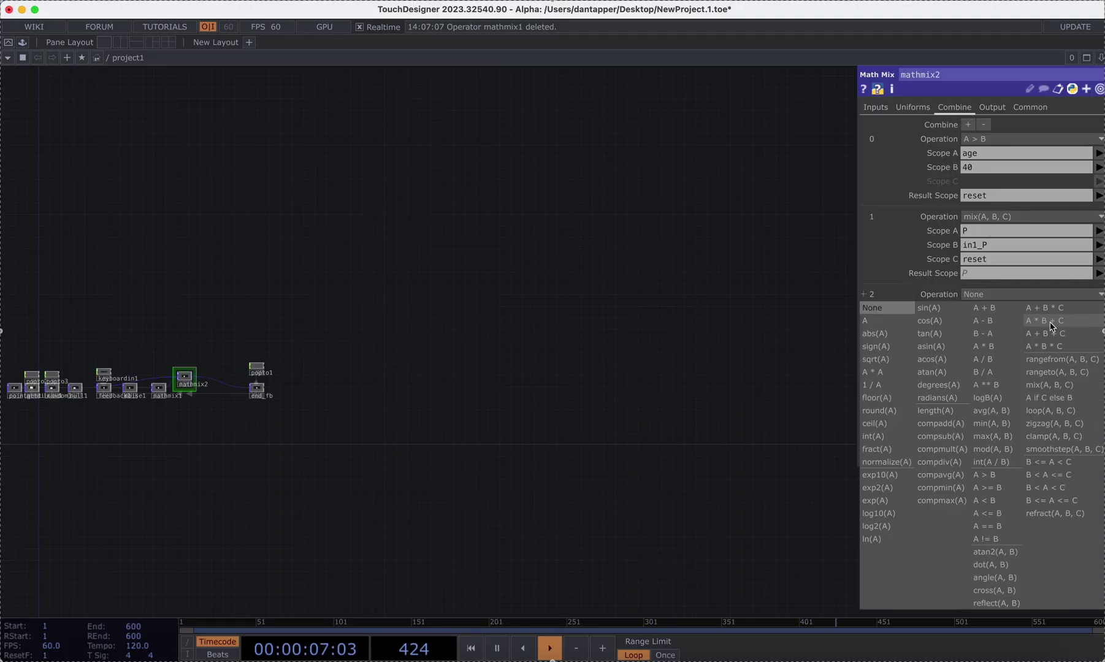
pyautogui.click(1049, 384)
# Step: In mathmix2's third combine, set Scope A to age, Scope B to in1_age and Scope C to reset
pyautogui.click(1098, 309)
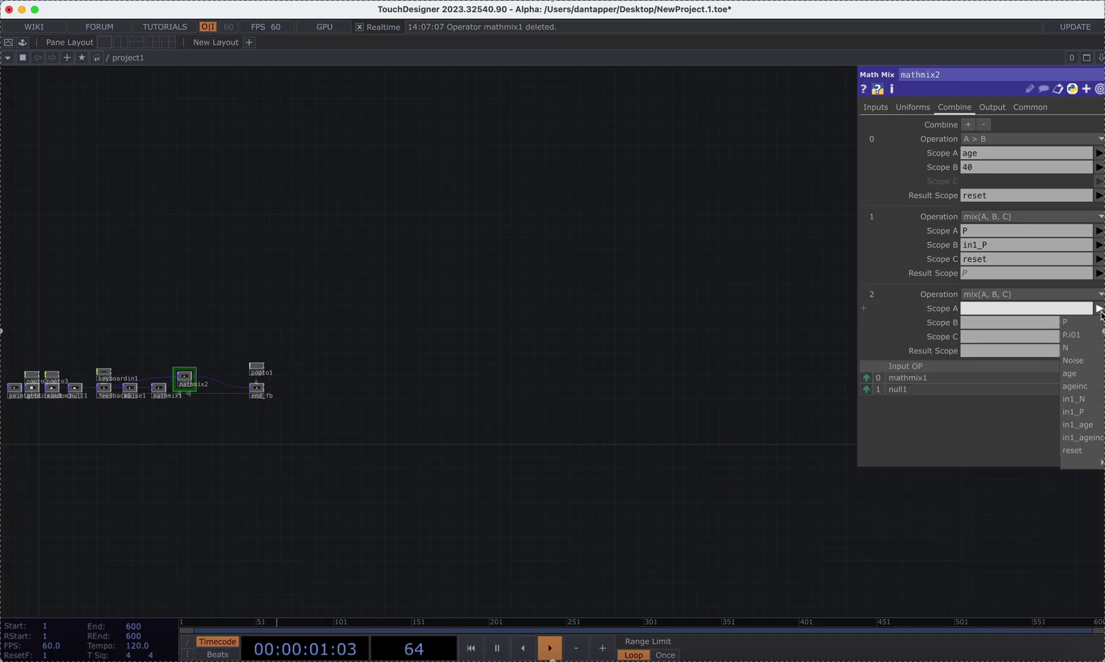
pyautogui.click(1080, 374)
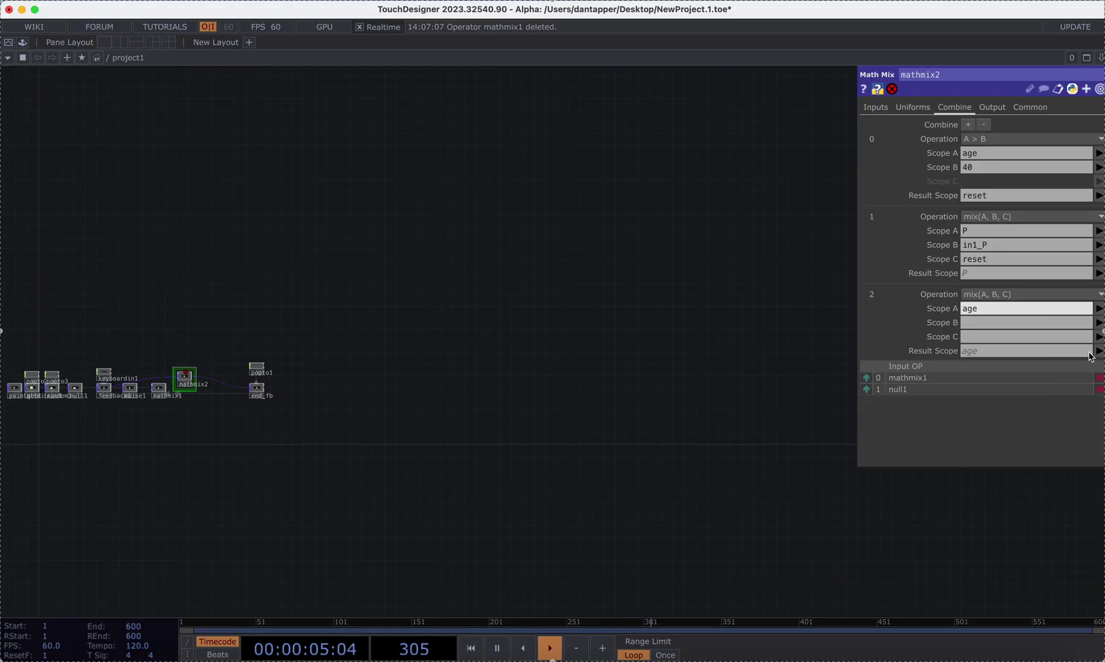
pyautogui.click(1099, 323)
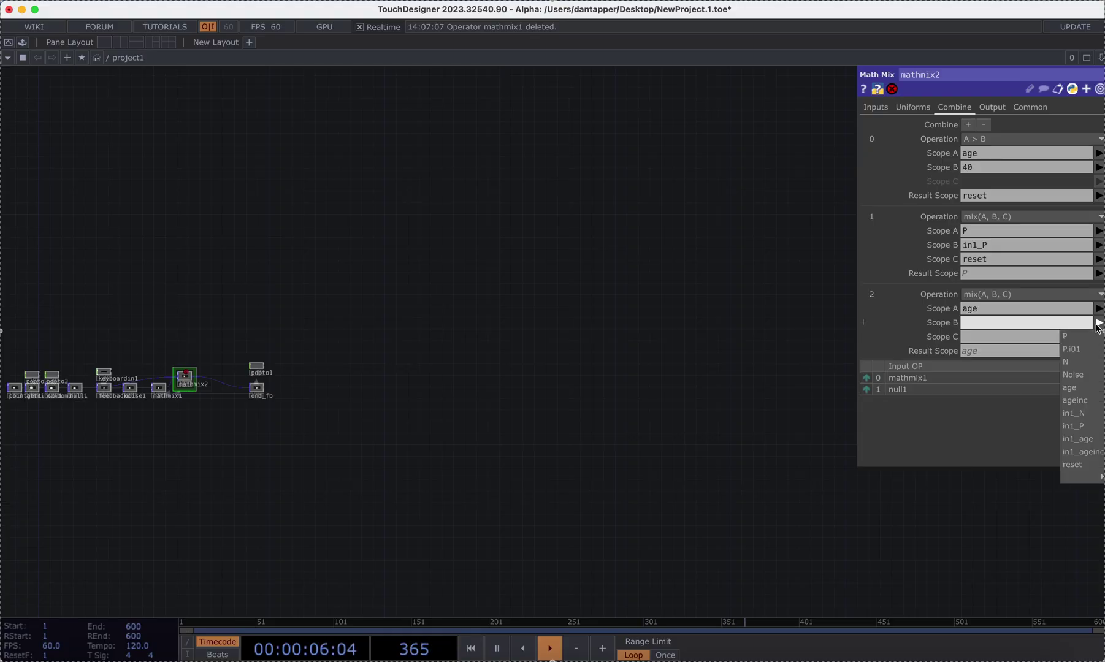
pyautogui.click(1083, 439)
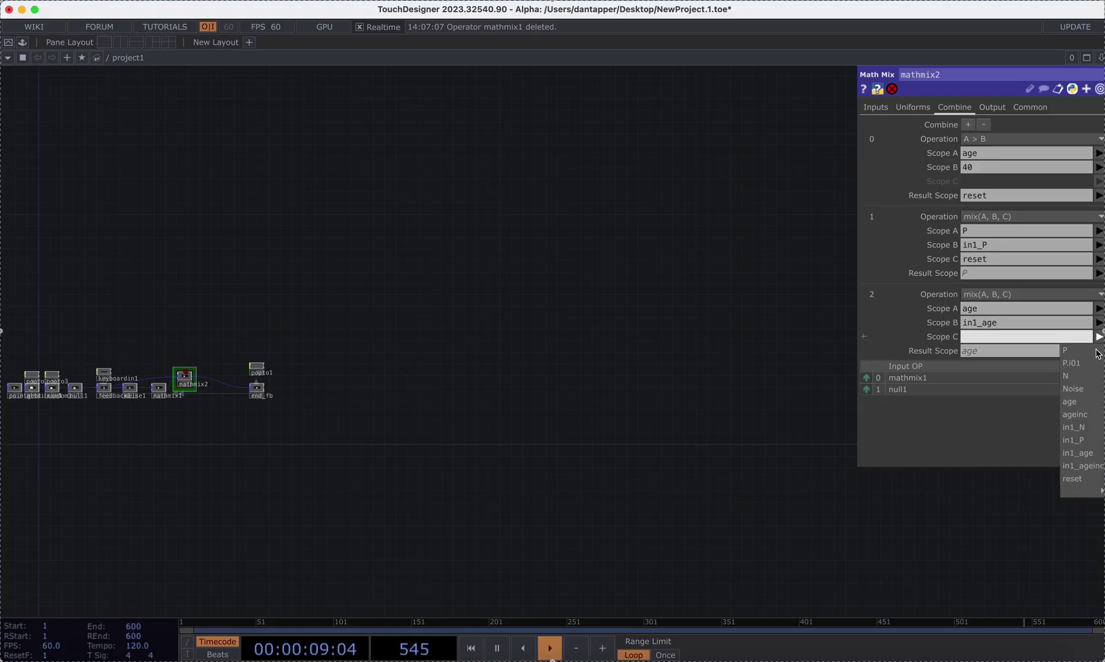
pyautogui.click(1074, 480)
# Step: Examine the point motion in end_fb's viewer and the age and reset graphs in popto1 with the age mix active
pyautogui.scroll(10, 184, 385)
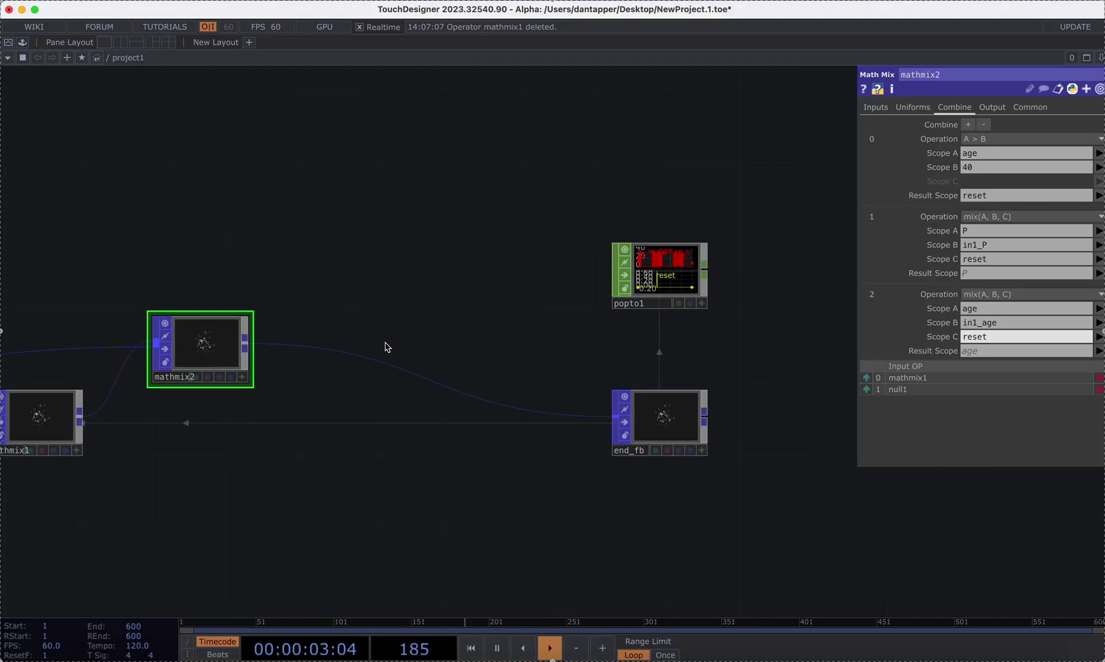
pyautogui.scroll(10, 655, 424)
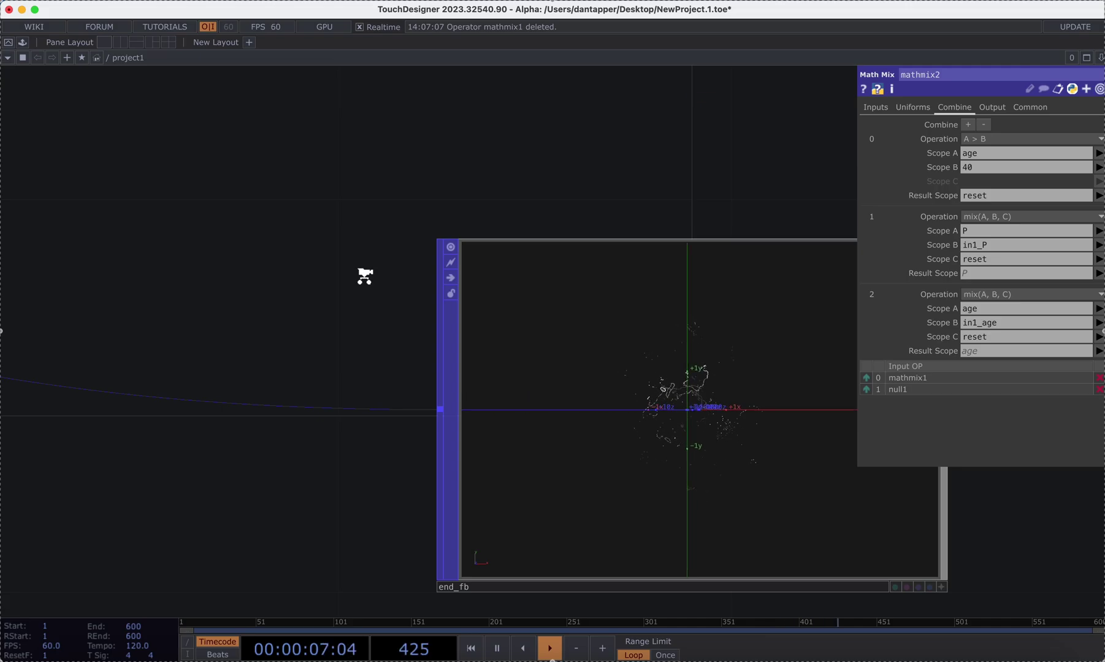
pyautogui.scroll(-10, 357, 273)
pyautogui.scroll(10, 318, 275)
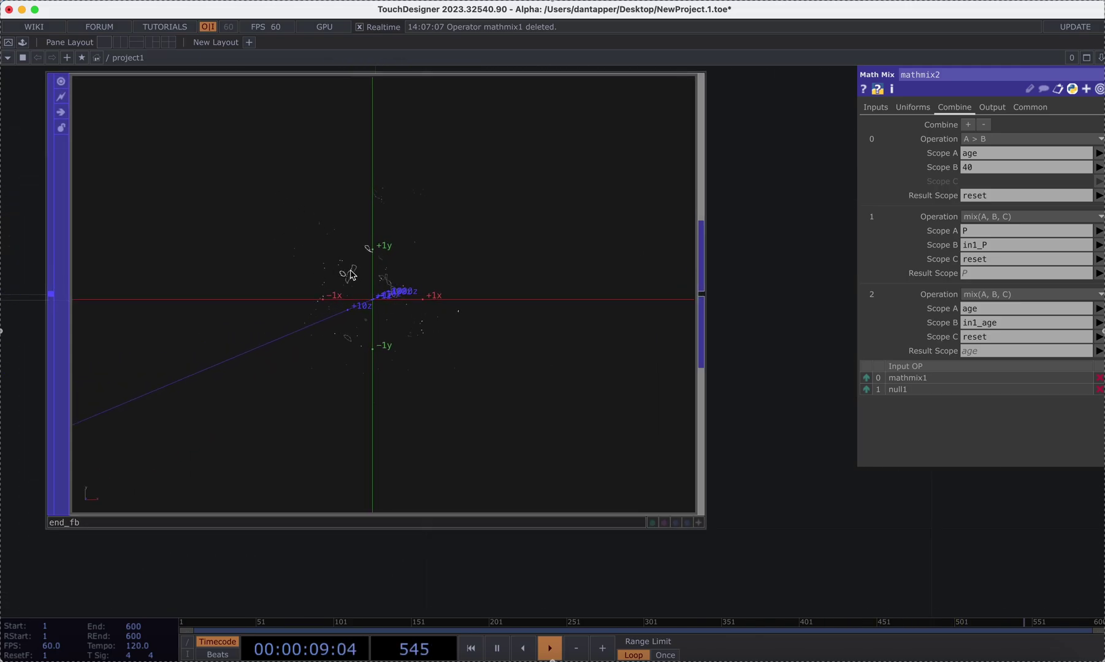
pyautogui.scroll(-10, 352, 274)
pyautogui.moveTo(397, 199); pyautogui.dragTo(483, 330)
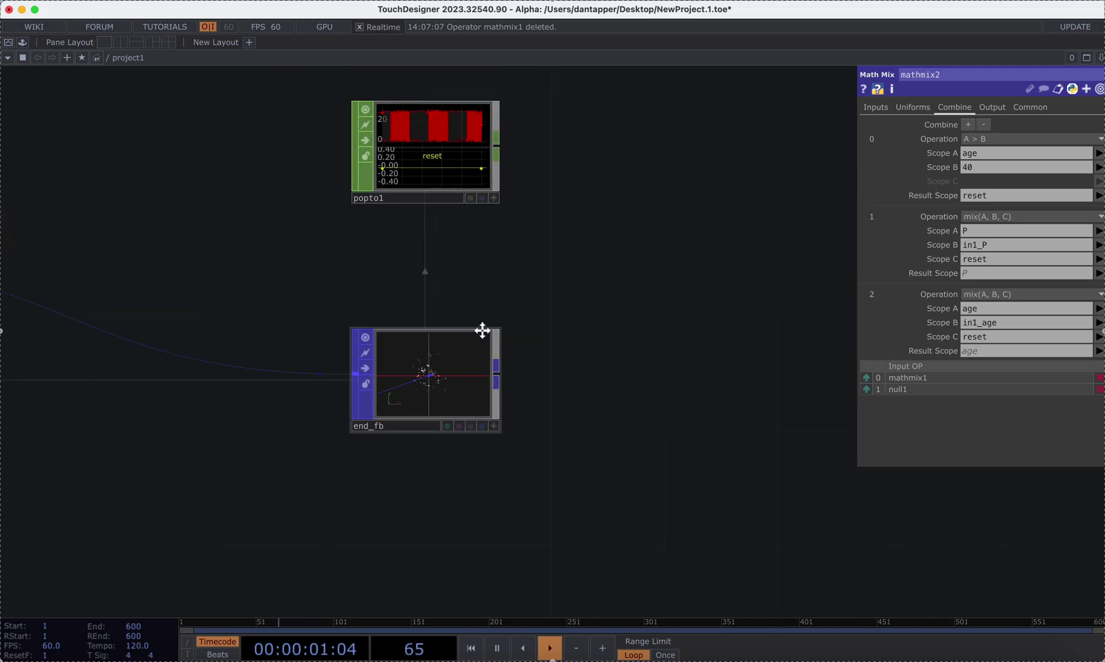
pyautogui.moveTo(351, 369); pyautogui.dragTo(531, 379)
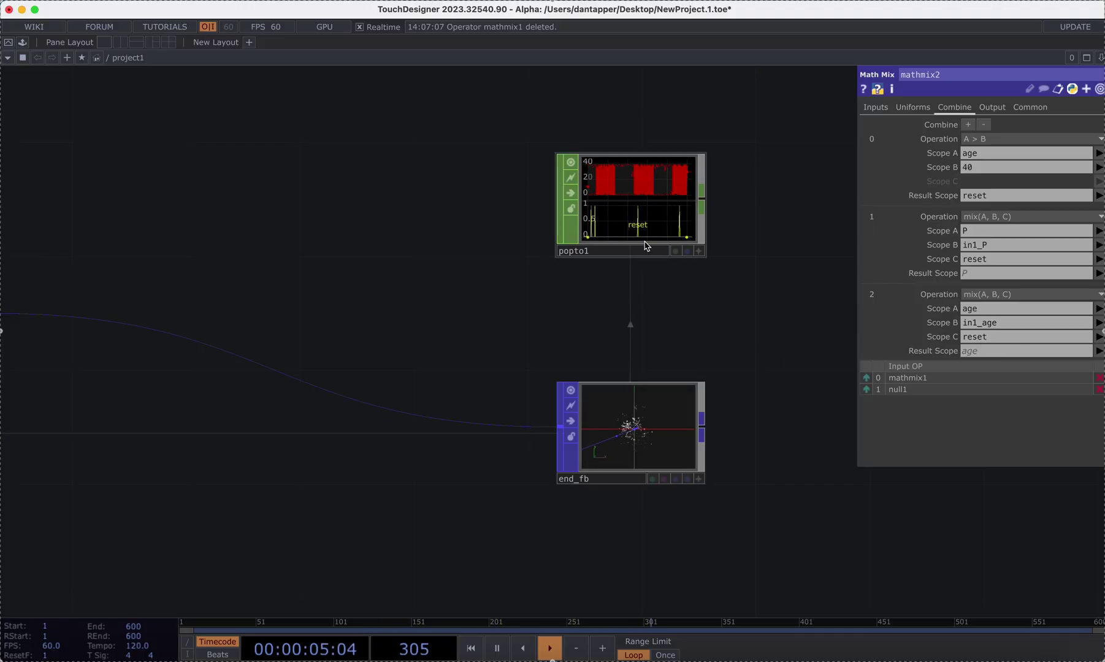
pyautogui.scroll(5, 646, 246)
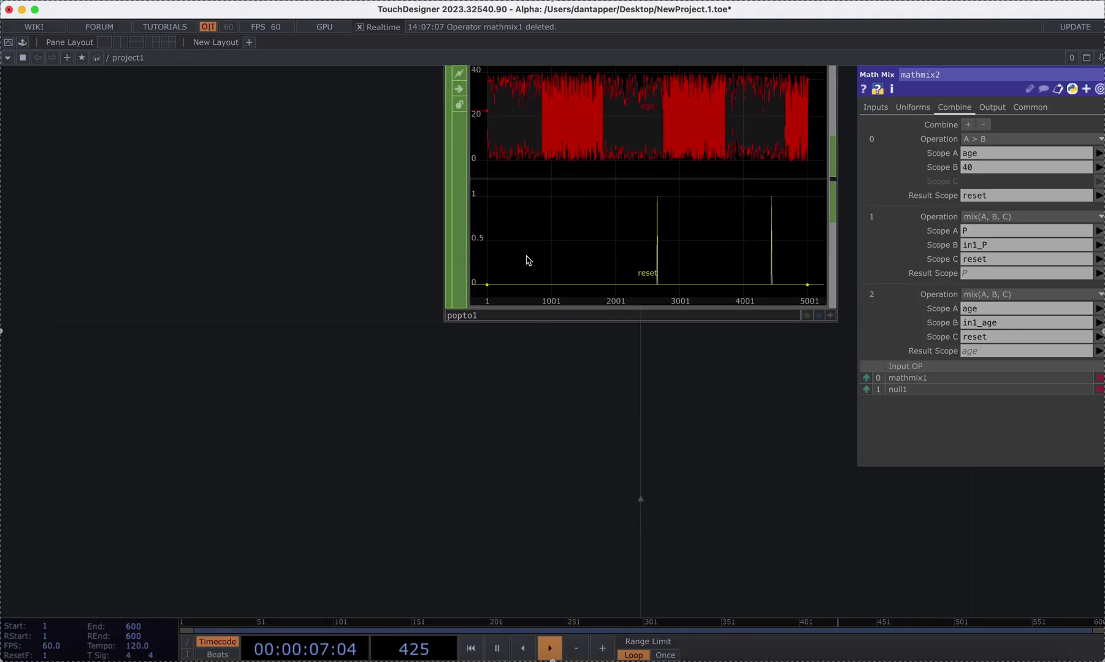
pyautogui.moveTo(365, 244); pyautogui.dragTo(361, 325)
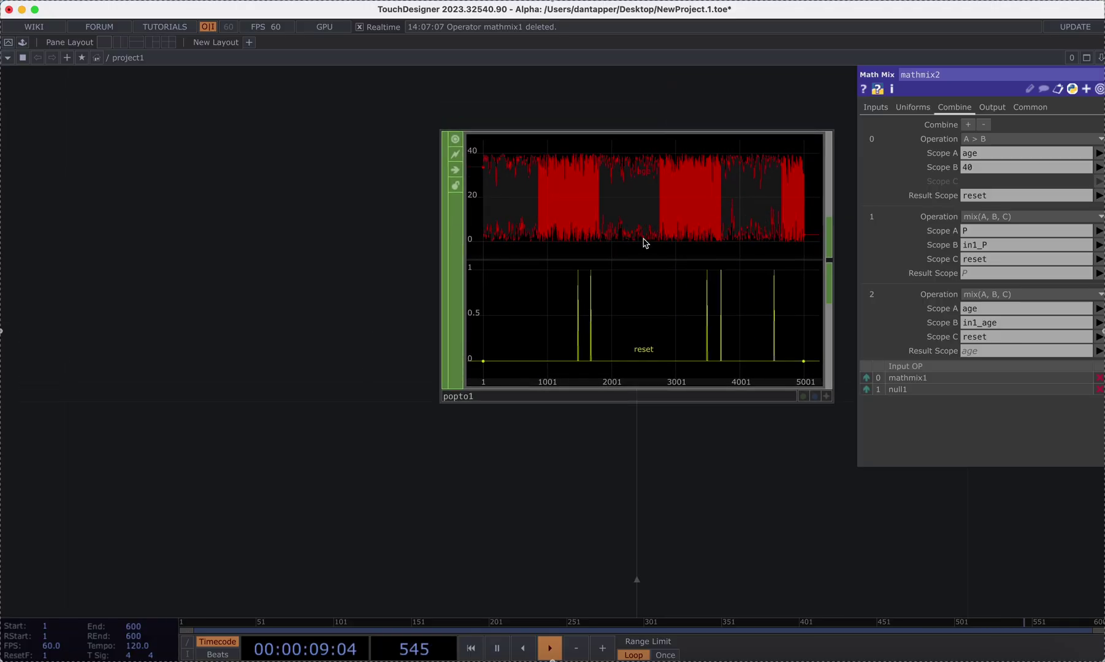
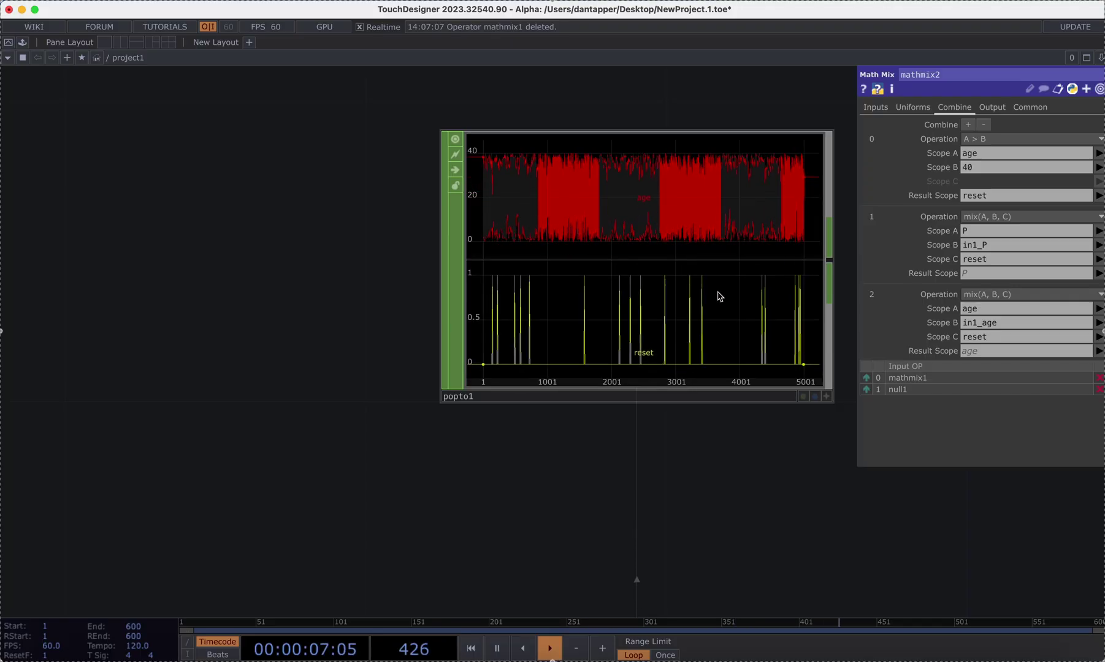
# Step: Set Scope B of mathmix2's first combine to 5 as the age limit
pyautogui.scroll(2, 617, 224)
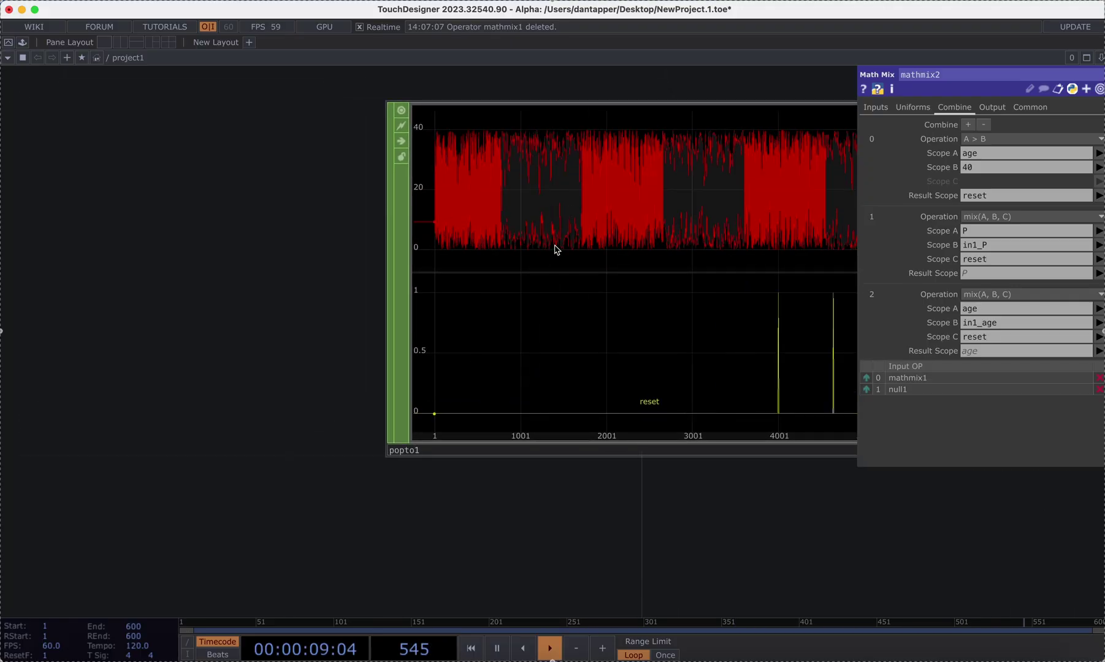
pyautogui.scroll(-5, 557, 305)
pyautogui.moveTo(390, 436); pyautogui.dragTo(666, 433)
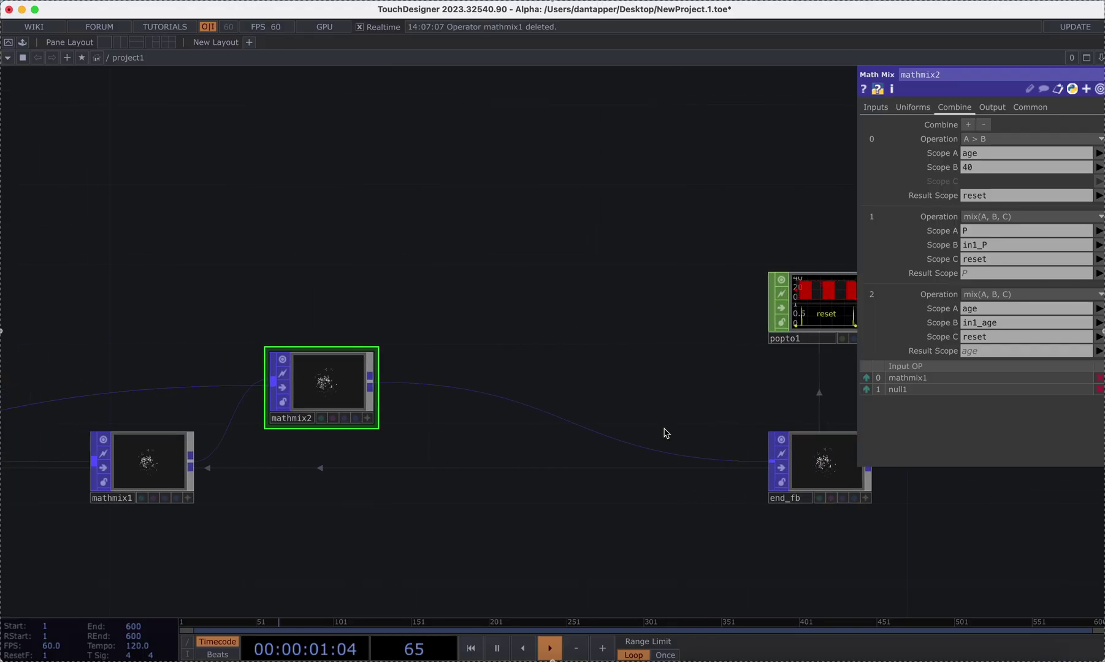
pyautogui.scroll(-4, 665, 434)
pyautogui.moveTo(332, 341); pyautogui.dragTo(383, 342)
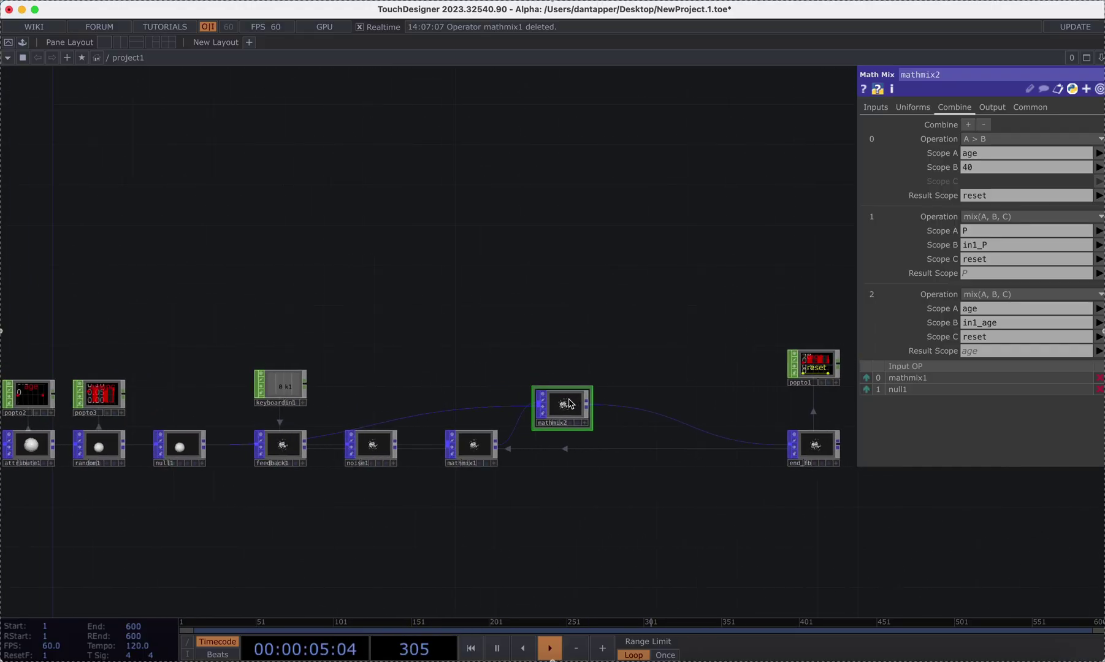
pyautogui.click(970, 169)
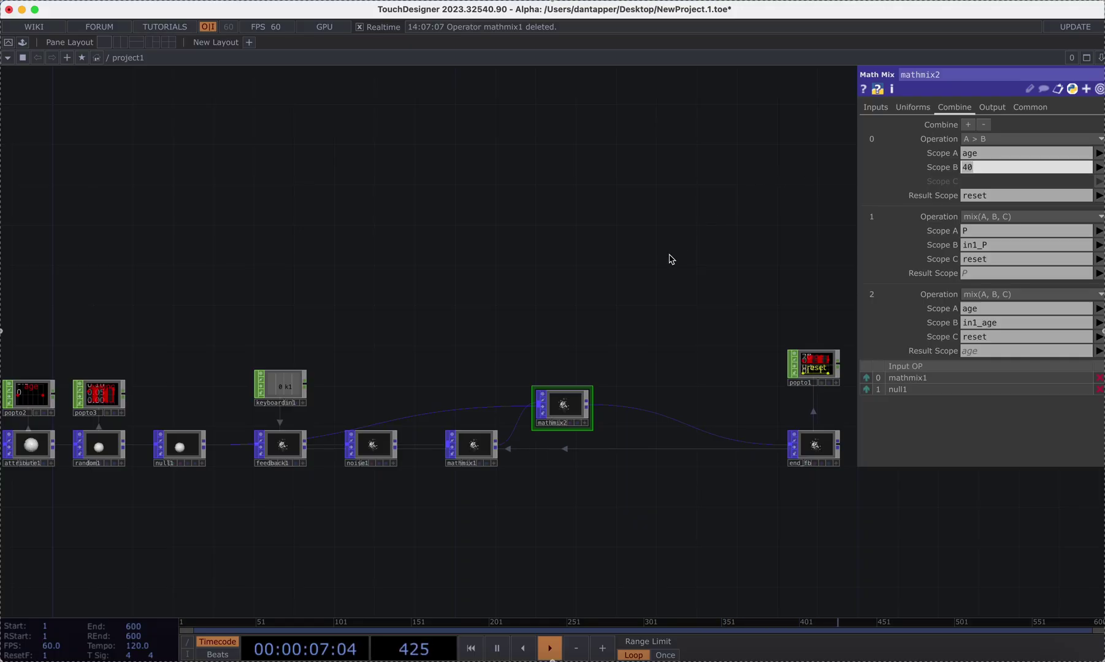
pyautogui.write('5')
pyautogui.press('Return')
# Step: Examine the point motion in end_fb's viewer with the age limit of 5, and check the parameters of random1 and attribute1
pyautogui.moveTo(560, 328); pyautogui.dragTo(375, 256)
pyautogui.scroll(5, 639, 379)
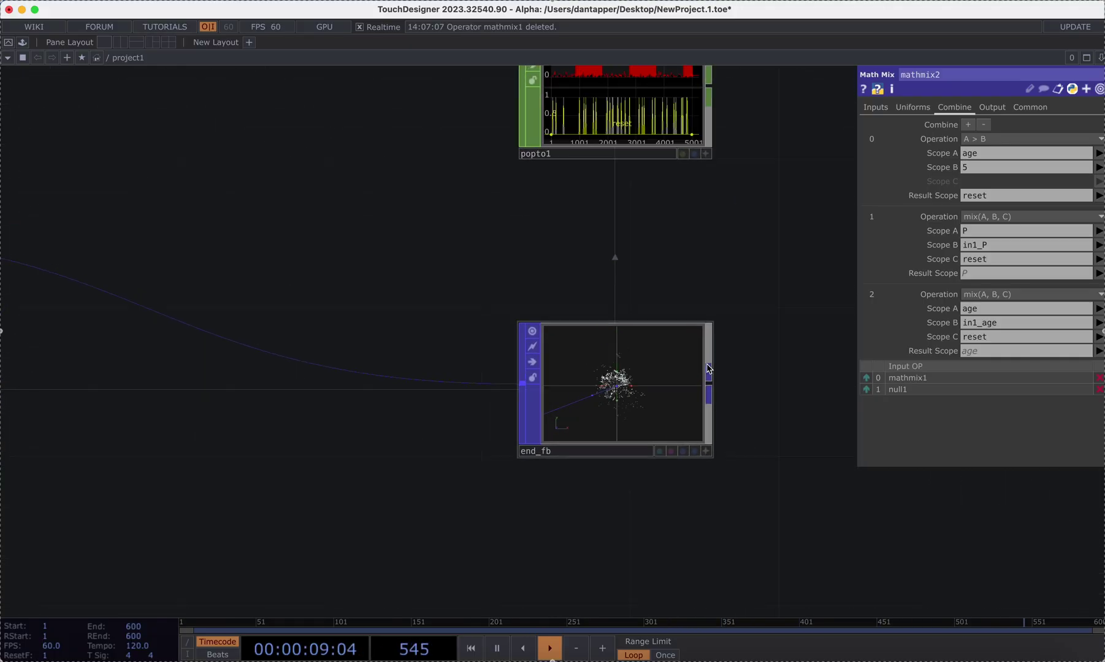
pyautogui.scroll(4, 633, 384)
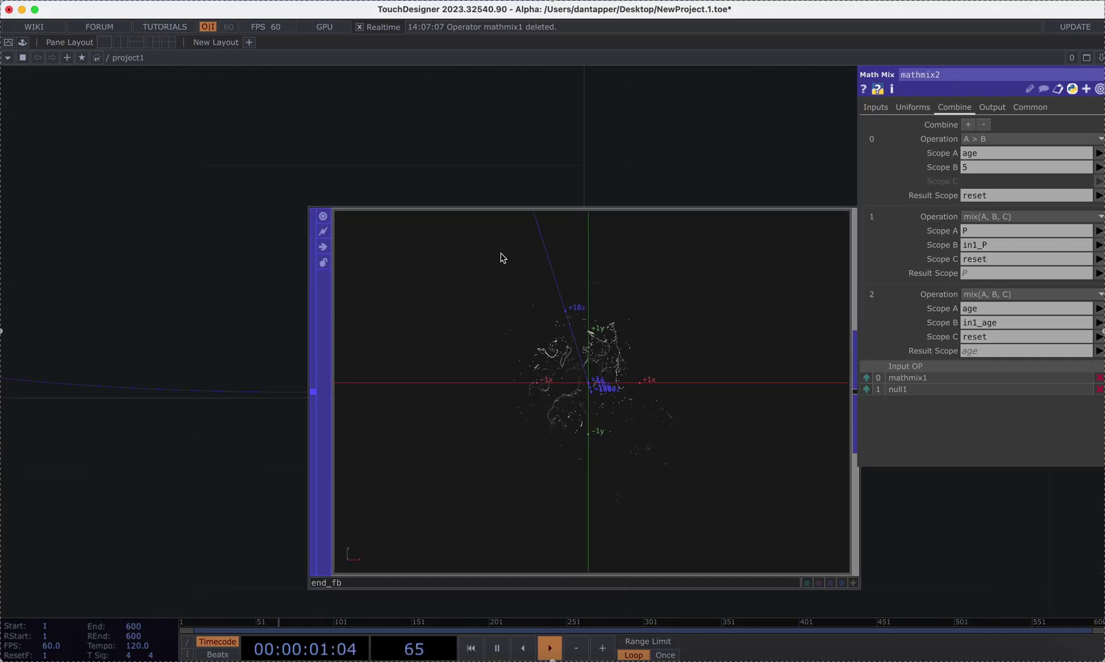
pyautogui.scroll(1, 557, 392)
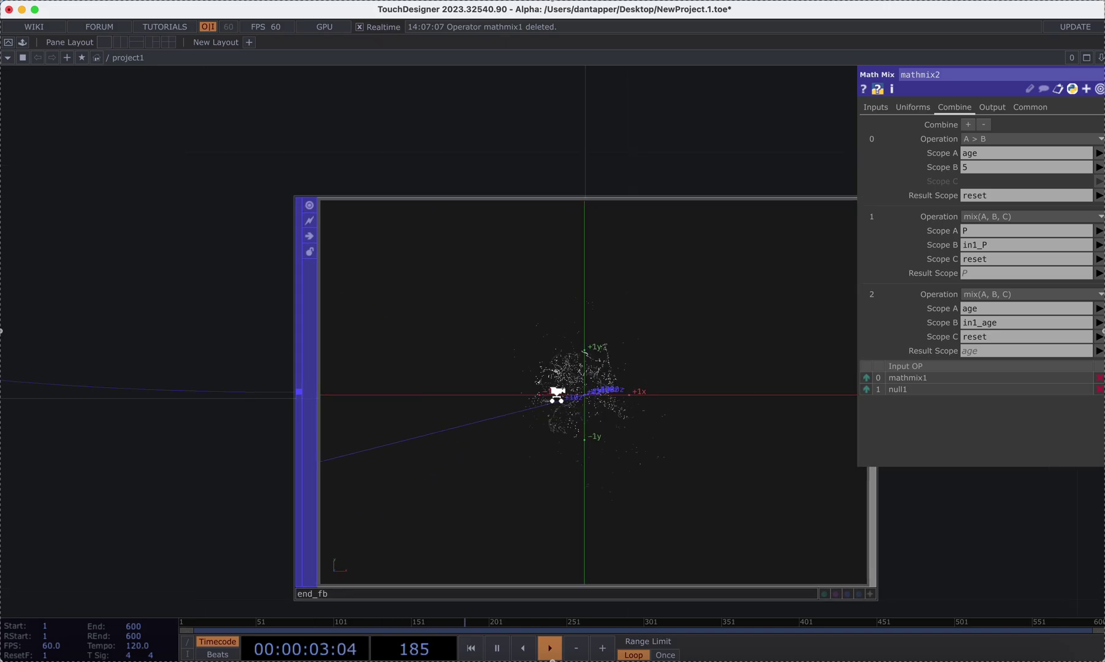
pyautogui.scroll(2, 557, 396)
pyautogui.scroll(-8, 556, 395)
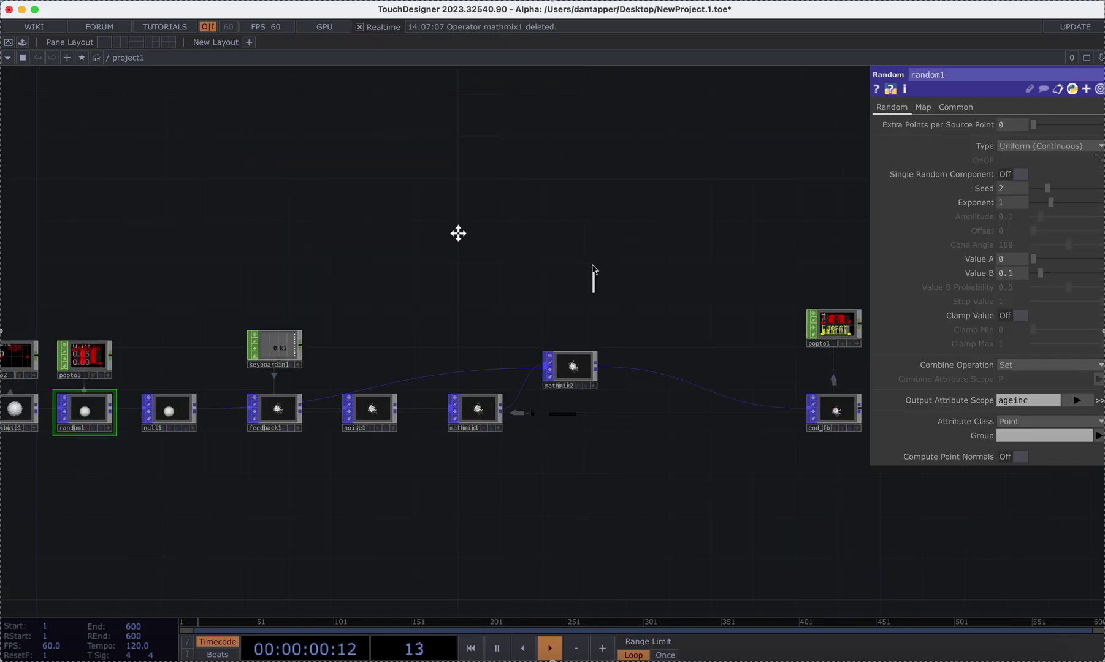
pyautogui.hscroll(5, 454, 233)
pyautogui.hscroll(-4, 362, 264)
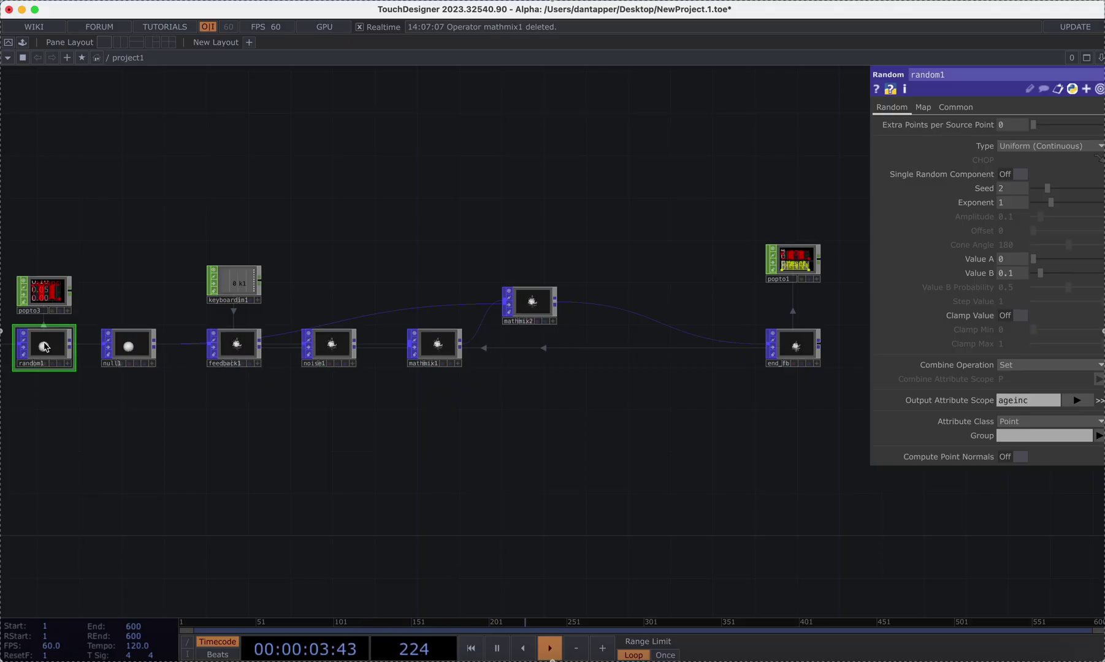
pyautogui.hscroll(-5, 316, 268)
pyautogui.click(190, 353)
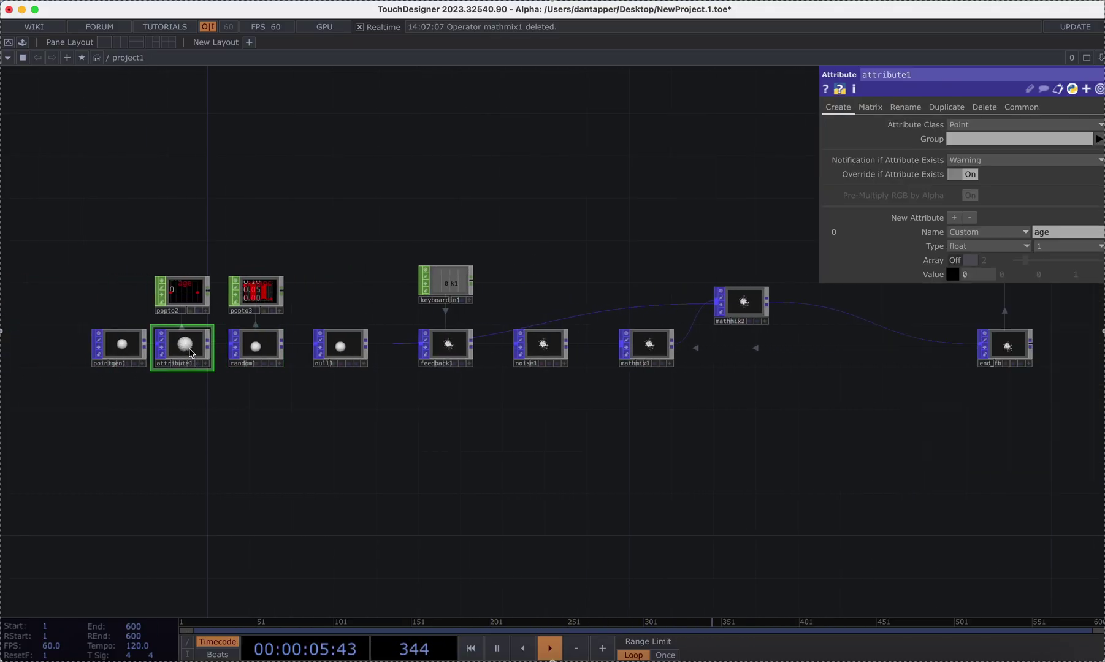
pyautogui.hscroll(10, 541, 430)
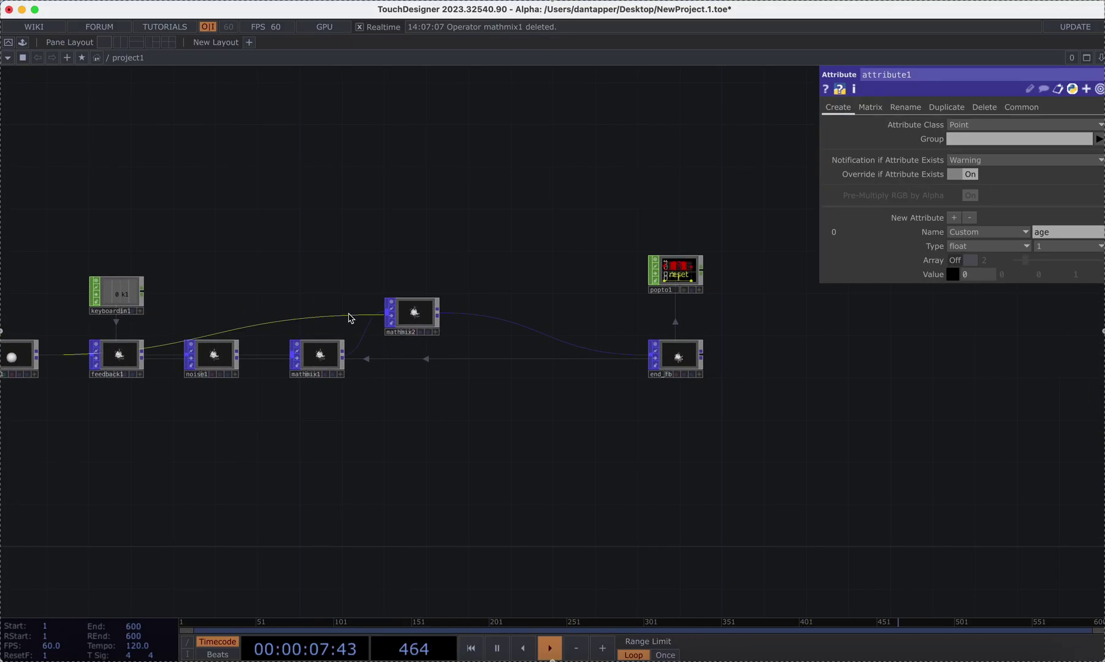
# Step: Set Scope B of mathmix2's first combine to 2 as the age limit
pyautogui.click(415, 314)
pyautogui.click(999, 167)
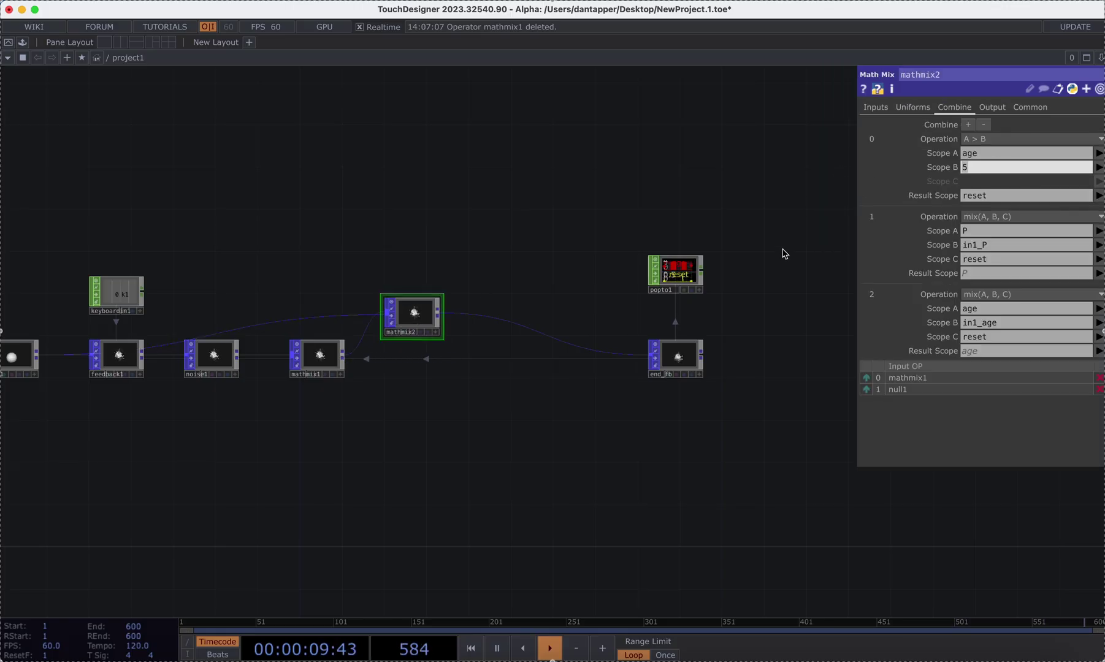
pyautogui.write('2')
pyautogui.press('Return')
# Step: Examine the point motion in end_fb's interactive viewer from another angle with the age limit of 2
pyautogui.scroll(6, 681, 375)
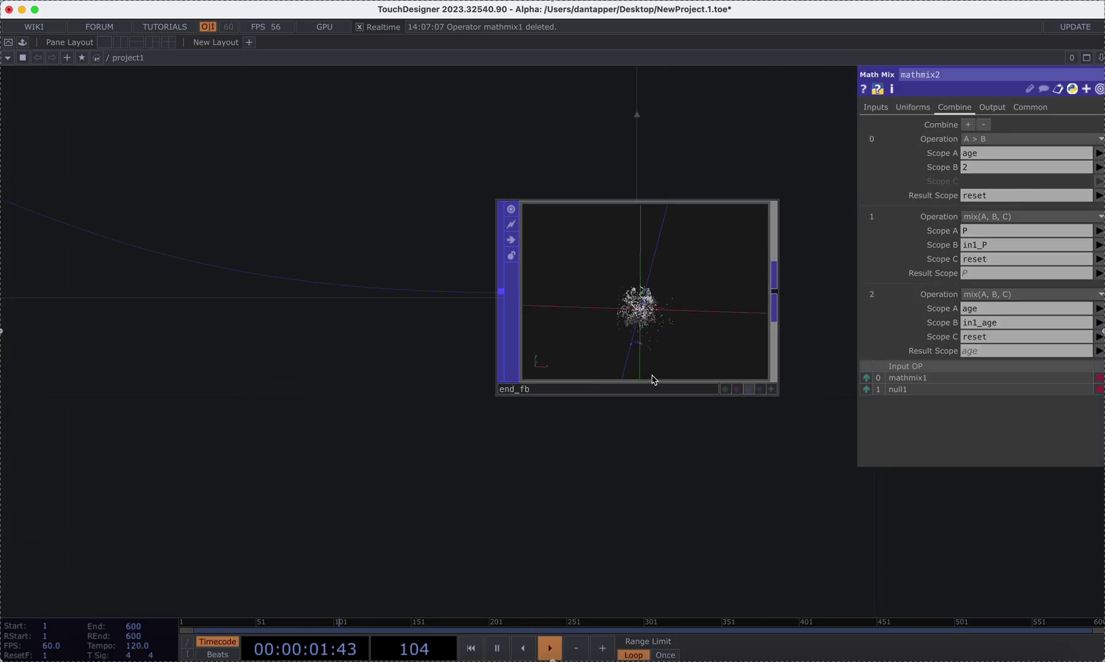
pyautogui.scroll(8, 671, 326)
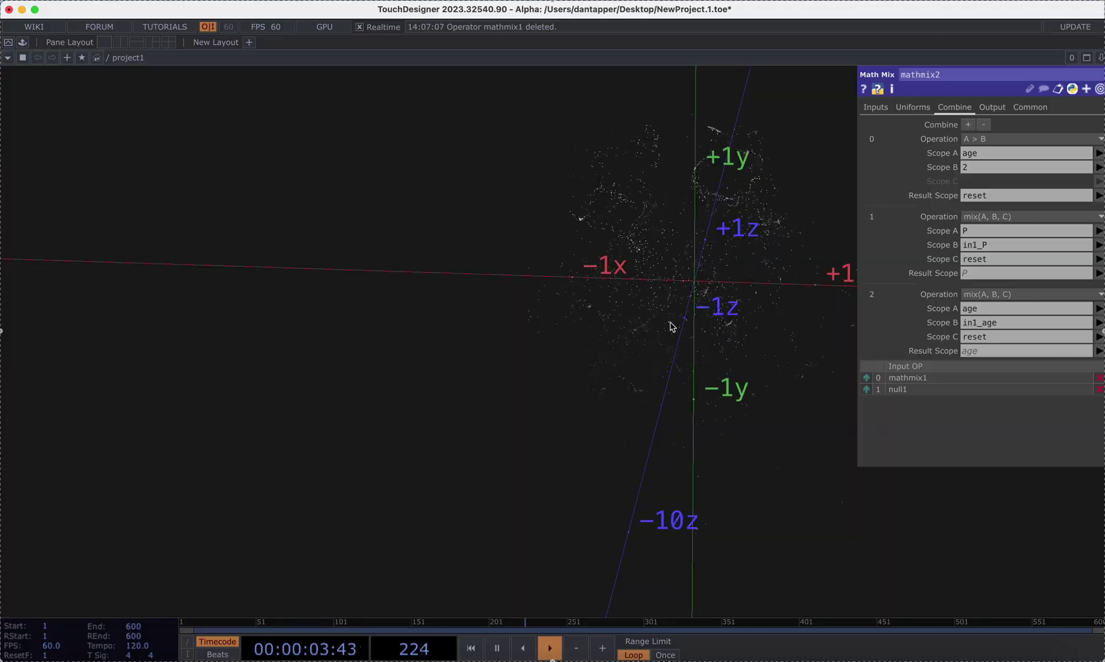
pyautogui.scroll(-10, 683, 333)
pyautogui.click(787, 380)
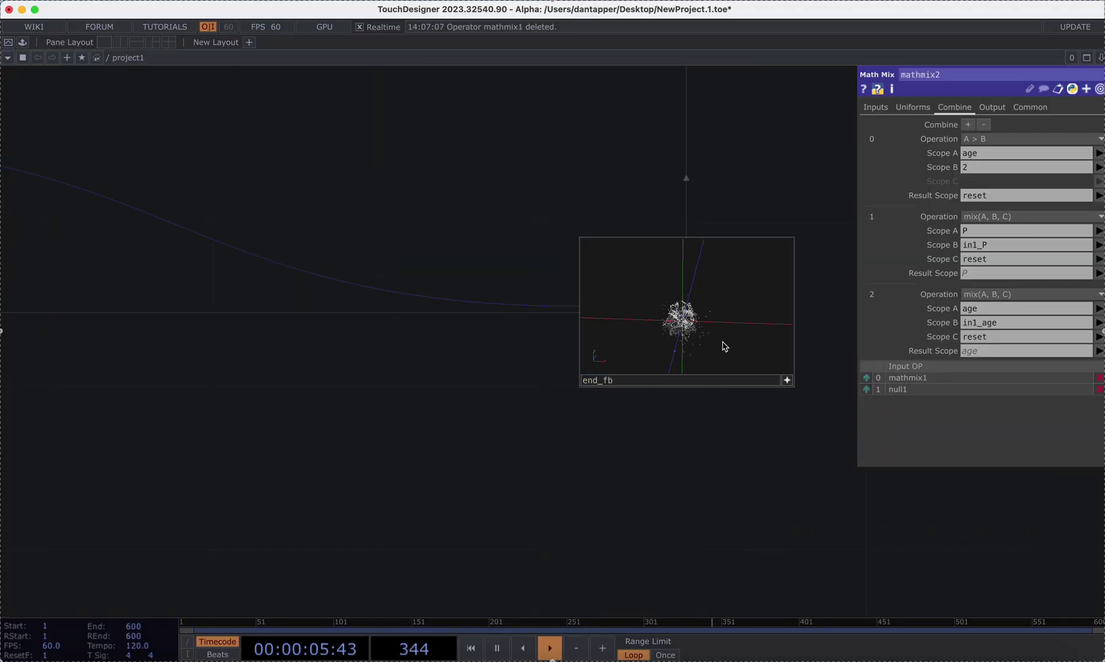
pyautogui.moveTo(722, 345); pyautogui.dragTo(626, 311)
pyautogui.press('h')
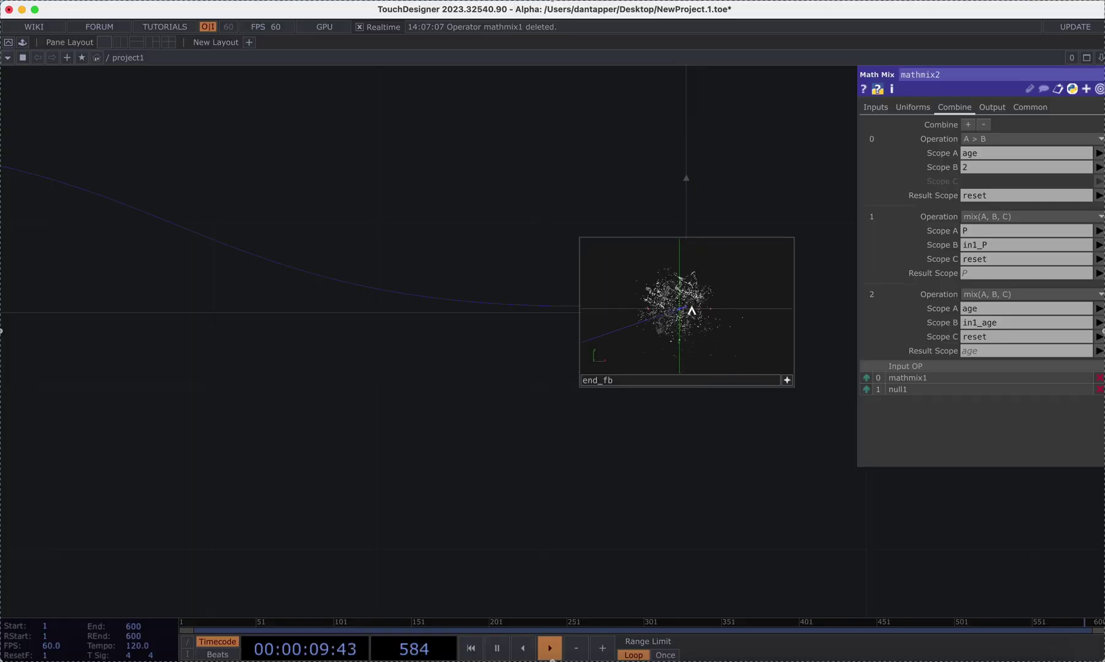
pyautogui.click(787, 380)
pyautogui.scroll(-5, 728, 444)
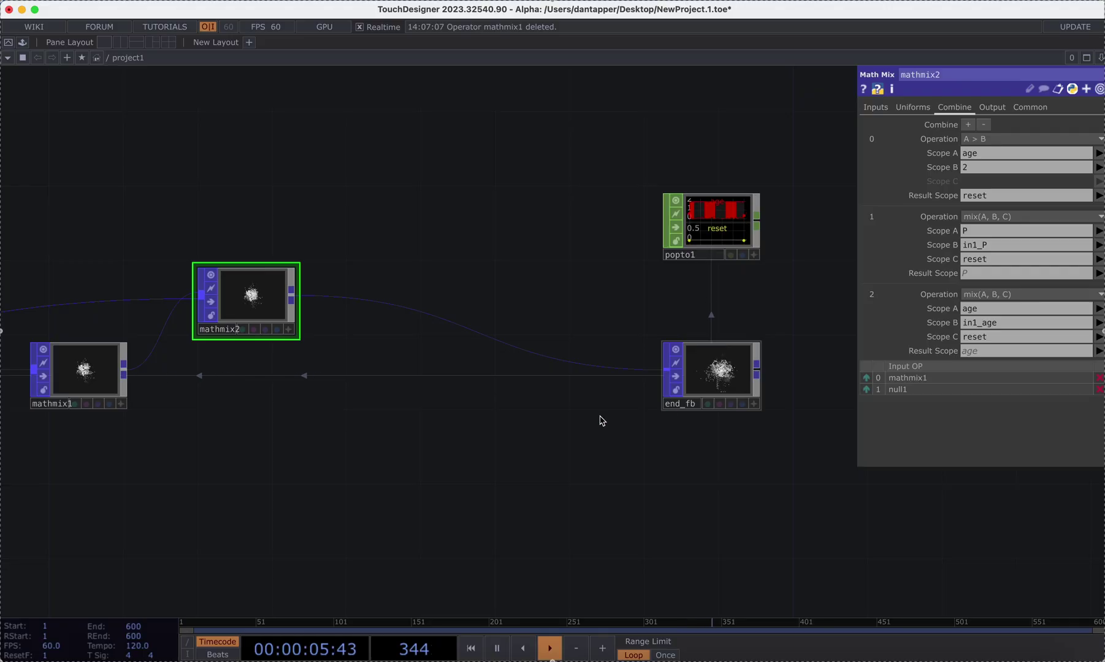
# Step: Set Value B of random1 to 0.01 to slow the age increment
pyautogui.scroll(-2, 394, 470)
pyautogui.scroll(-3, 393, 469)
pyautogui.moveTo(495, 463); pyautogui.dragTo(722, 450)
pyautogui.moveTo(146, 471); pyautogui.dragTo(345, 467)
pyautogui.click(268, 410)
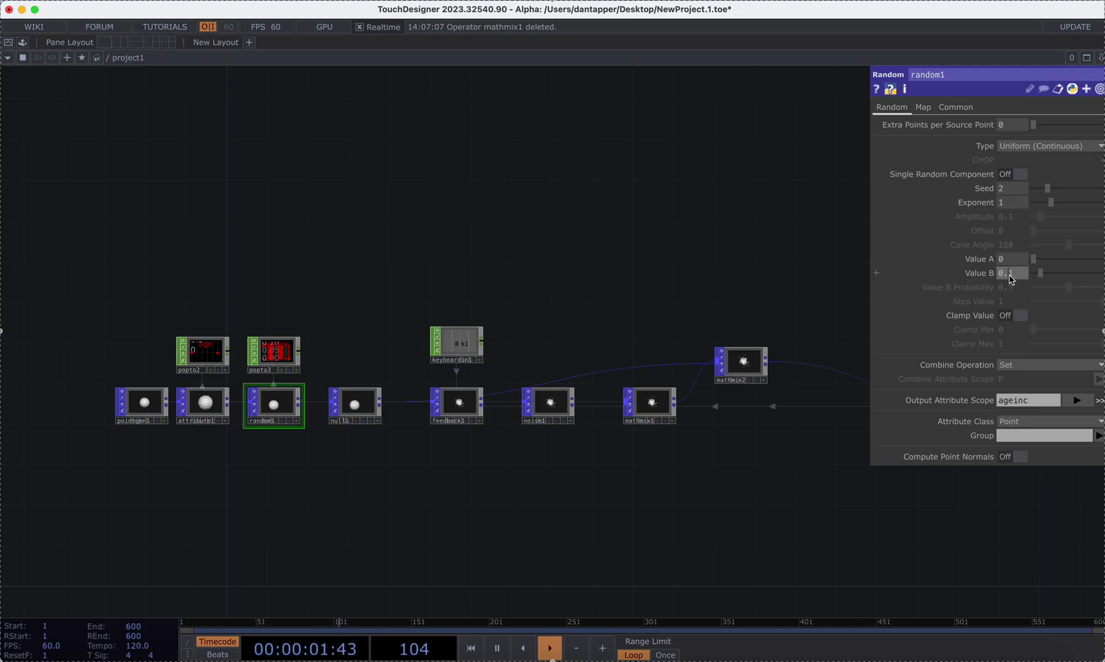
pyautogui.hscroll(15, 784, 243)
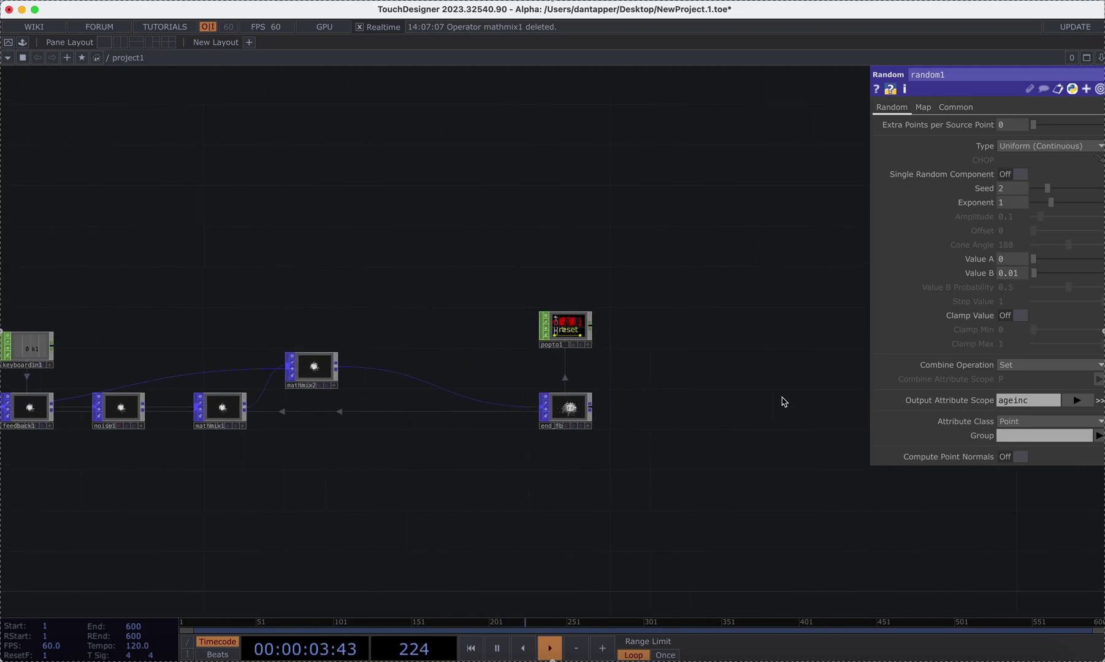
# Step: Examine the slower-aging points in end_fb's viewer and the age and reset graphs in popto1
pyautogui.scroll(10, 563, 412)
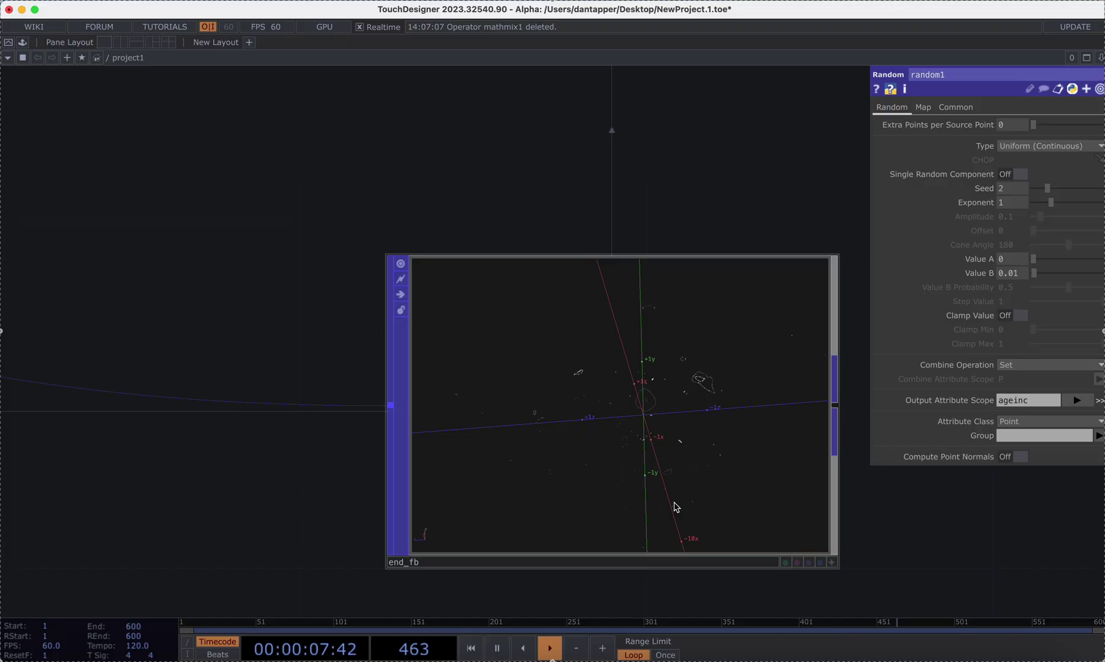
pyautogui.scroll(-8, 675, 497)
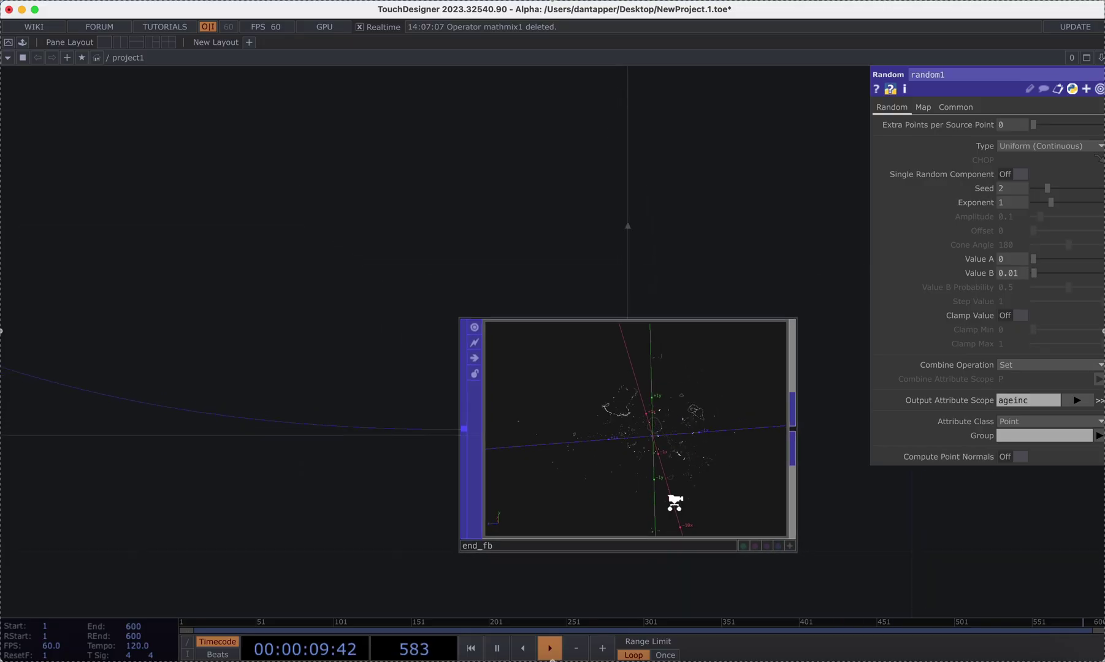
pyautogui.scroll(6, 667, 368)
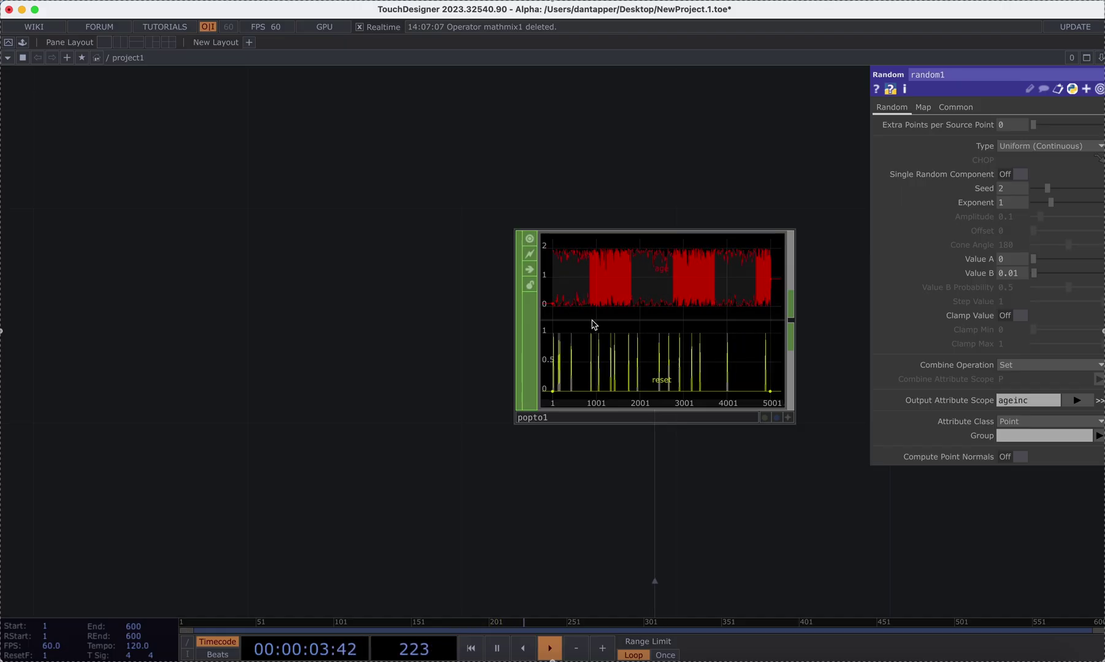
pyautogui.scroll(-5, 548, 301)
pyautogui.moveTo(653, 482); pyautogui.dragTo(679, 249)
pyautogui.scroll(-6, 637, 454)
pyautogui.scroll(3, 635, 454)
pyautogui.scroll(10, 635, 454)
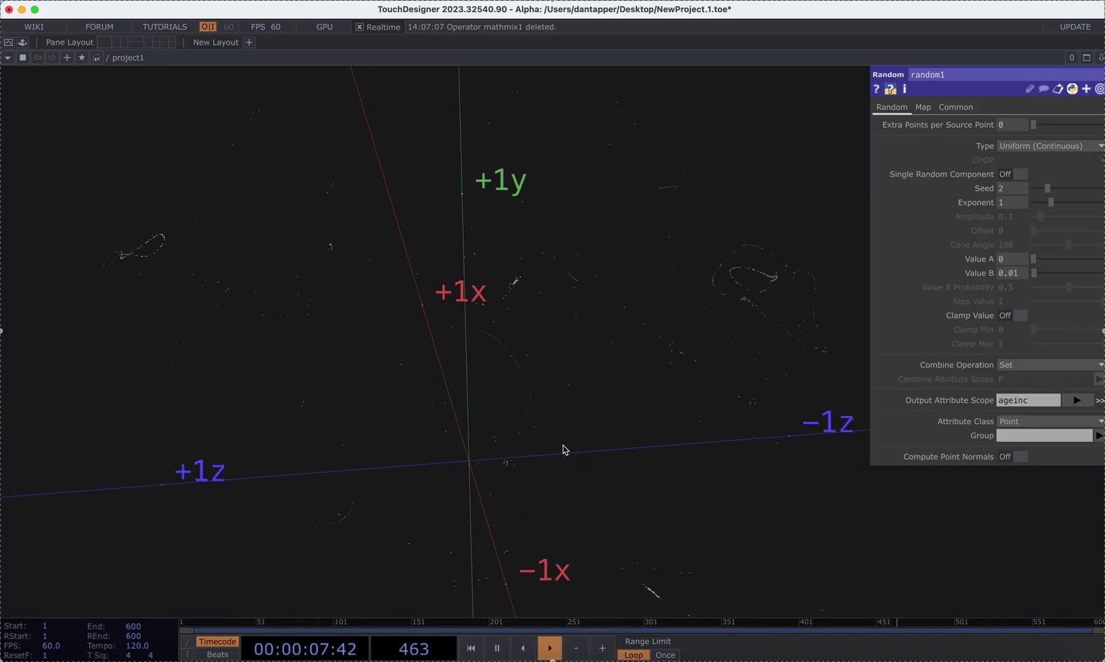
pyautogui.scroll(-5, 564, 449)
pyautogui.hscroll(-5, 329, 470)
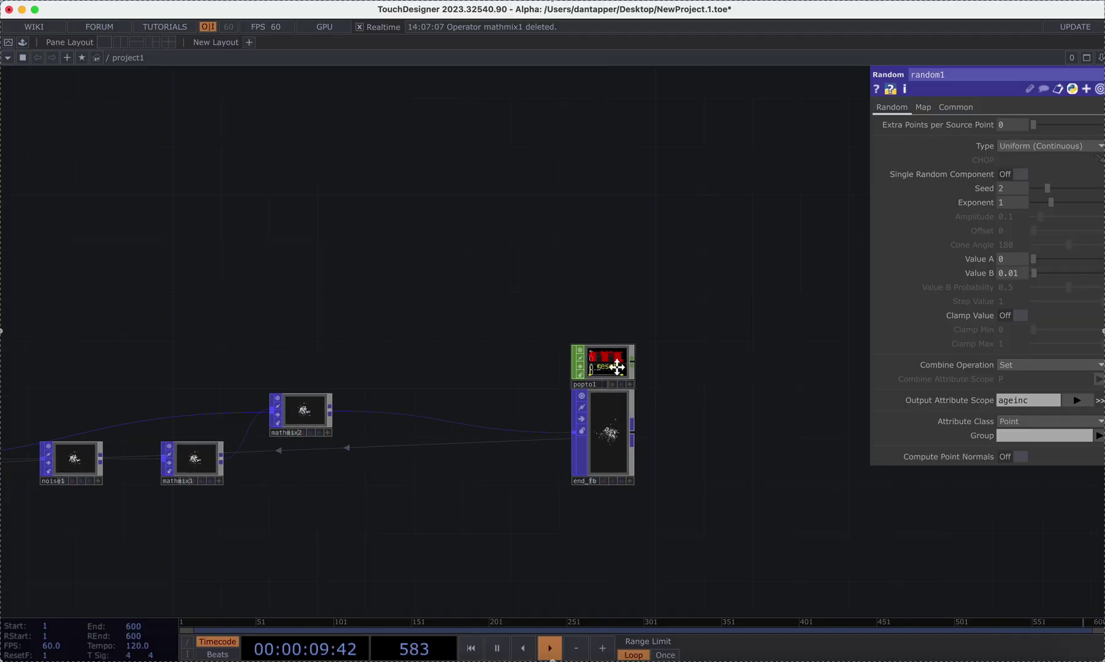
pyautogui.hscroll(-5, 317, 511)
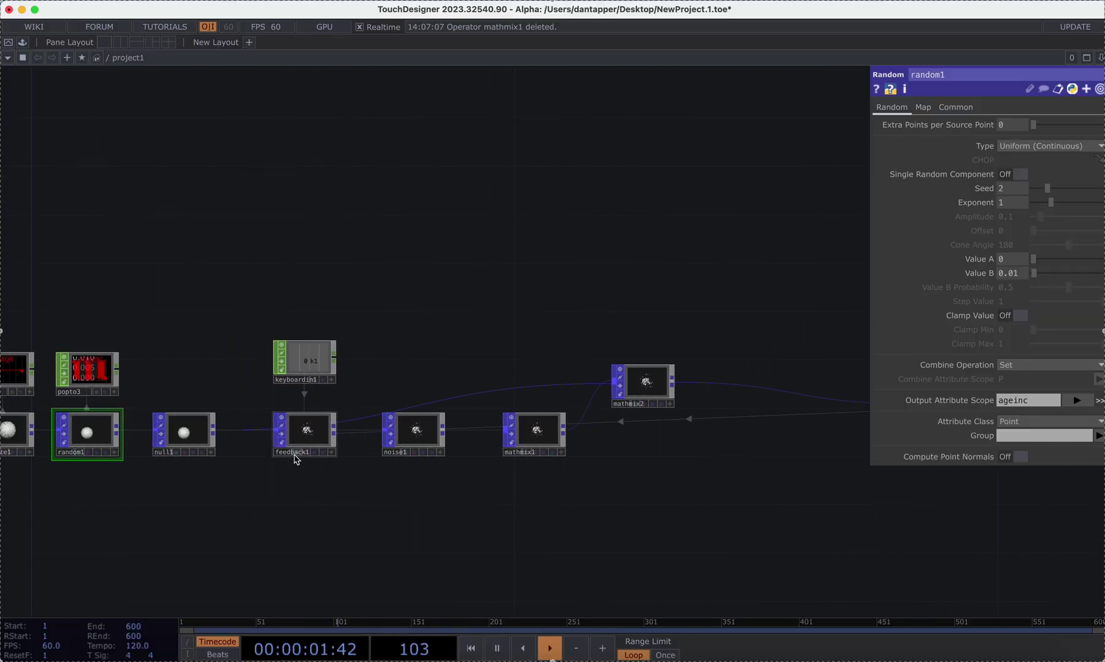
# Step: Add a Geometry COMP wired from the output of end_fb
pyautogui.hscroll(10, 674, 513)
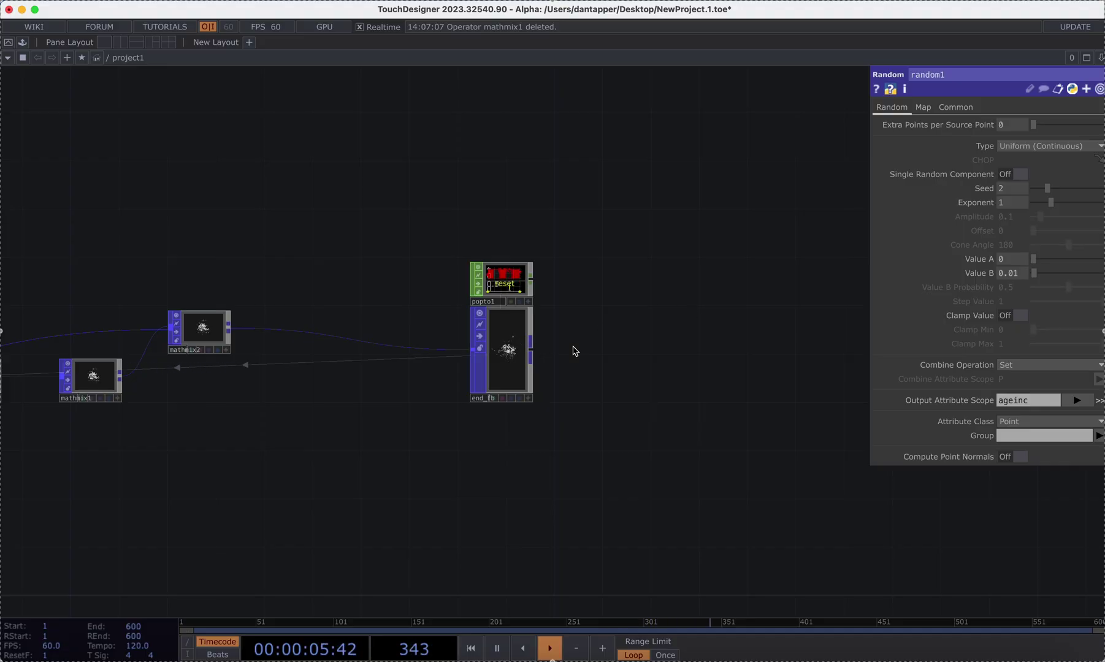
pyautogui.moveTo(531, 350); pyautogui.dragTo(641, 329)
pyautogui.write('ge')
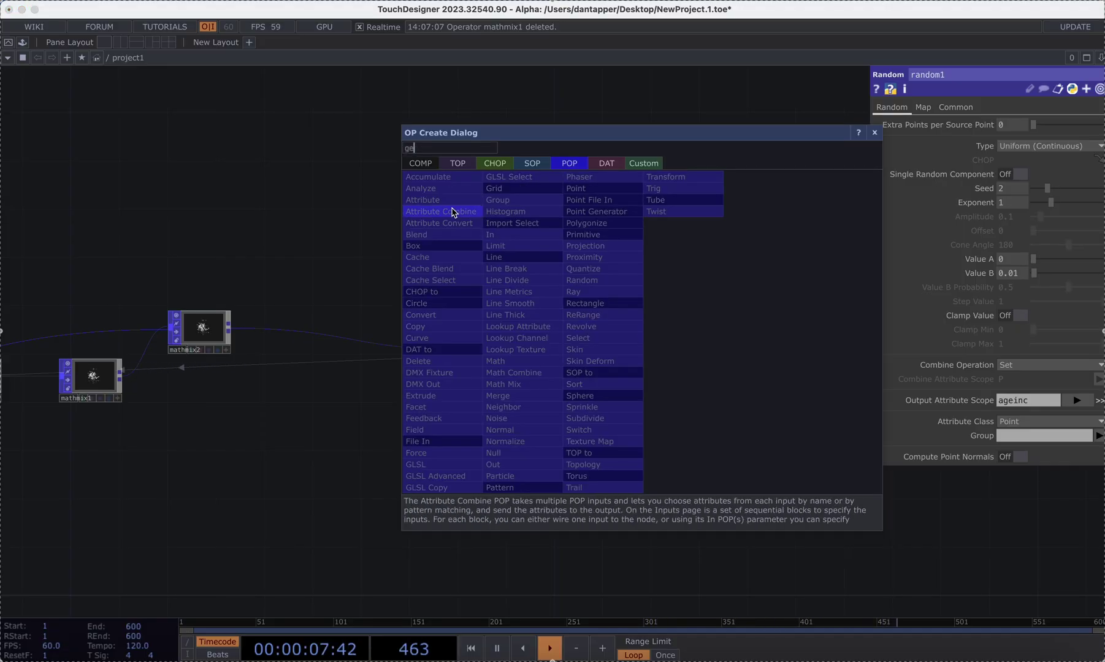
pyautogui.click(422, 164)
pyautogui.click(436, 270)
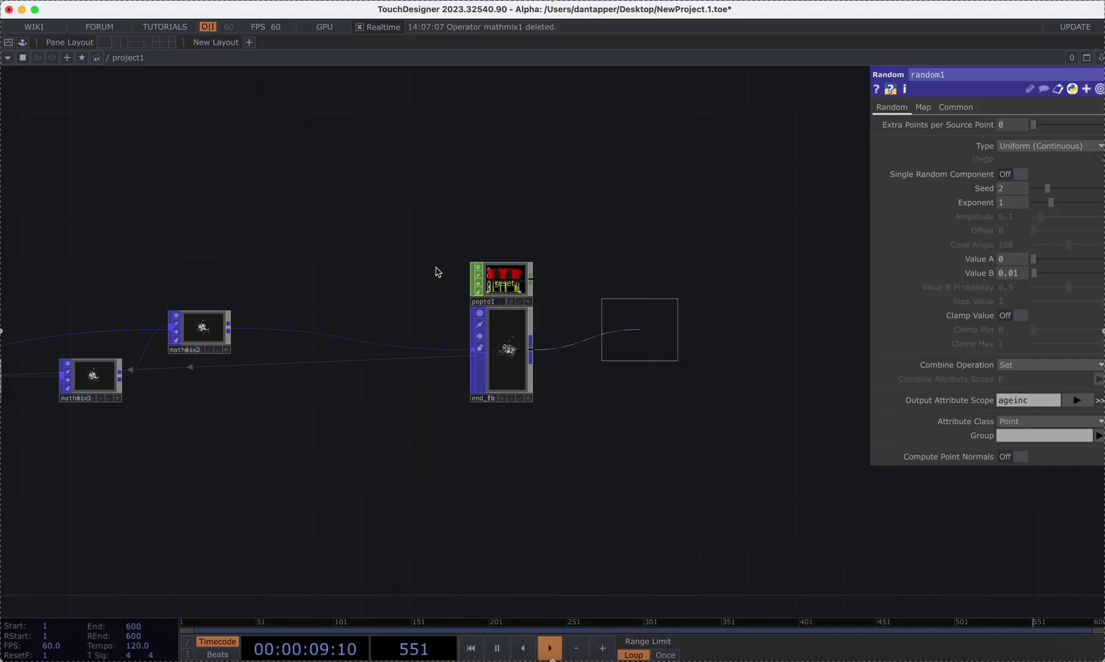
pyautogui.click(645, 357)
# Step: Split the network pane left/right and turn the new pane into a Geometry Viewer
pyautogui.click(1100, 57)
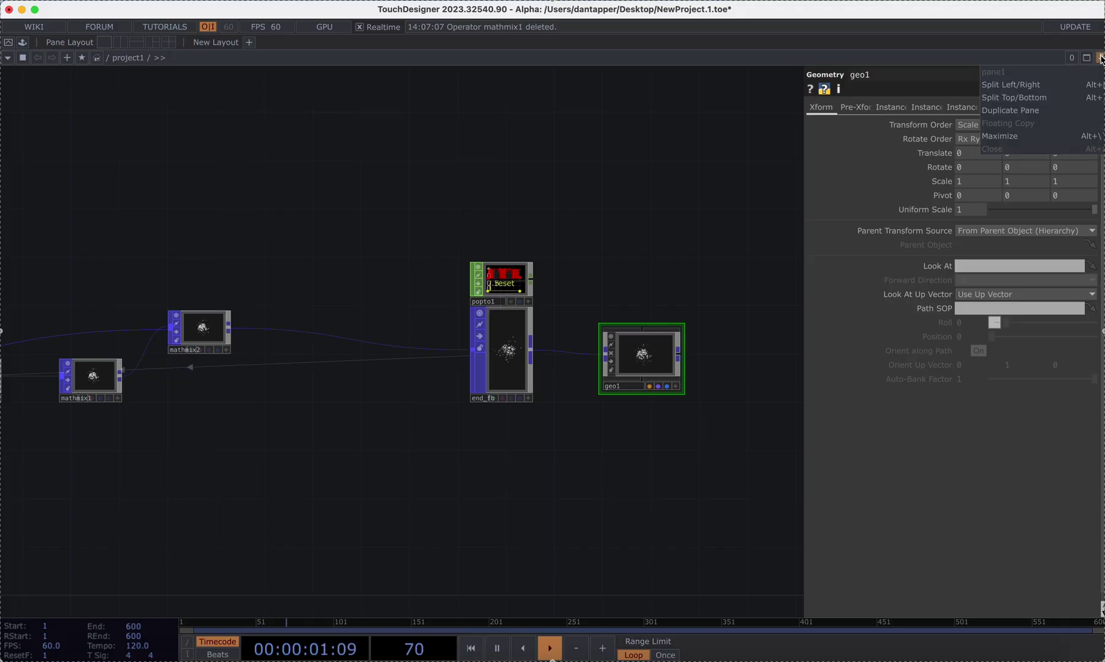
pyautogui.click(1031, 85)
pyautogui.click(579, 57)
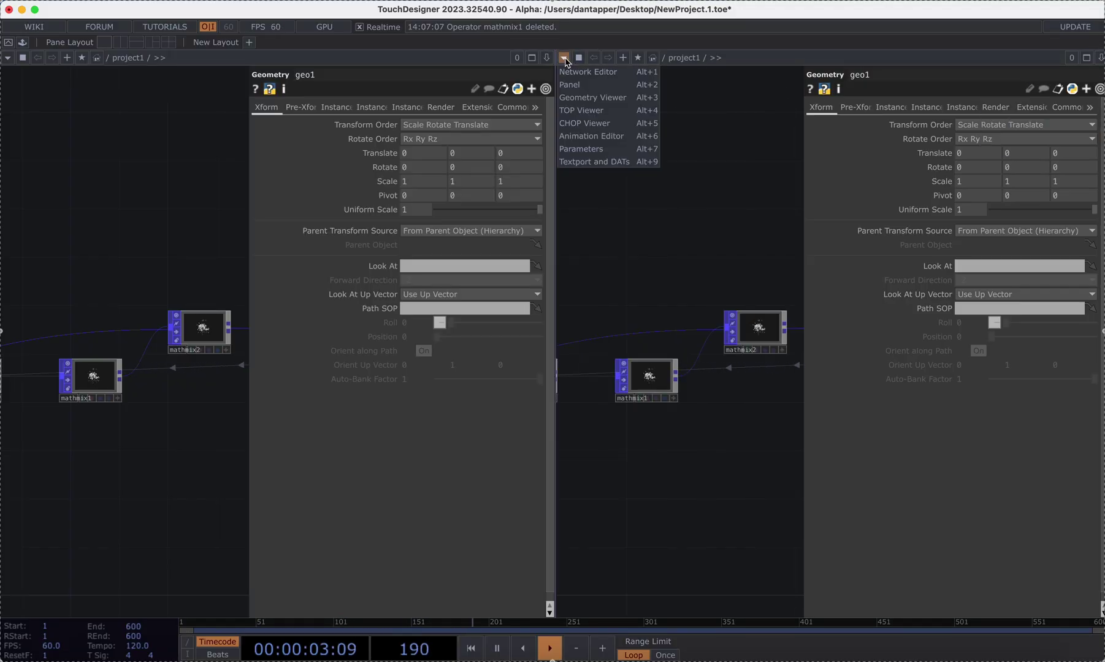
pyautogui.click(590, 97)
pyautogui.press('h')
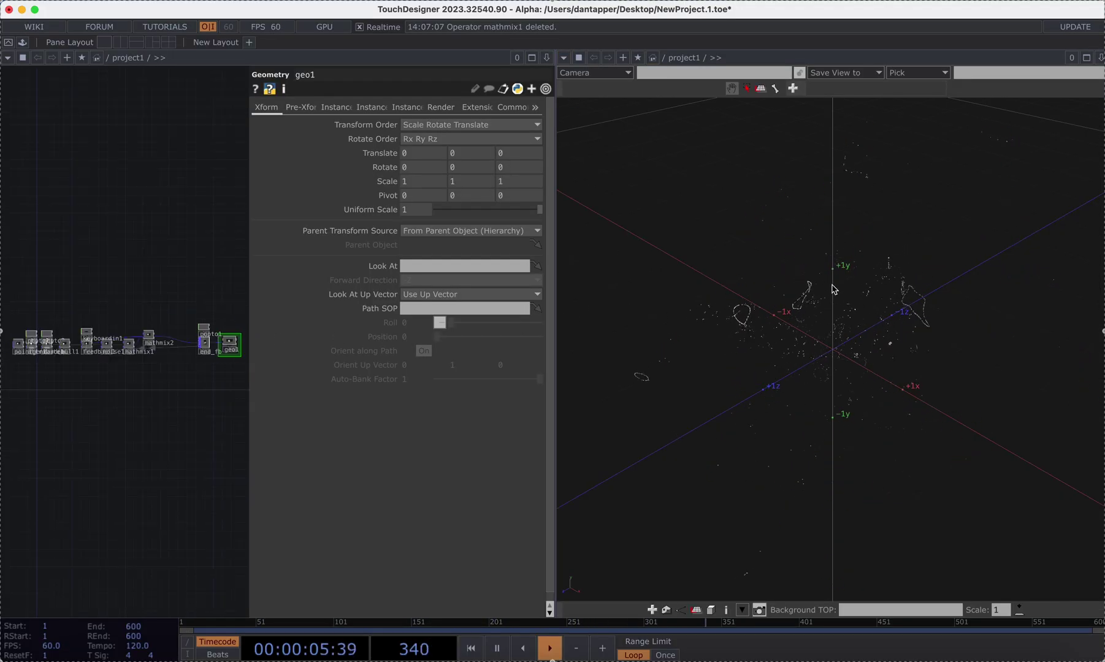
# Step: Show the parameters of noise1 and examine the moving points from several angles in the Geometry Viewer
pyautogui.press('p')
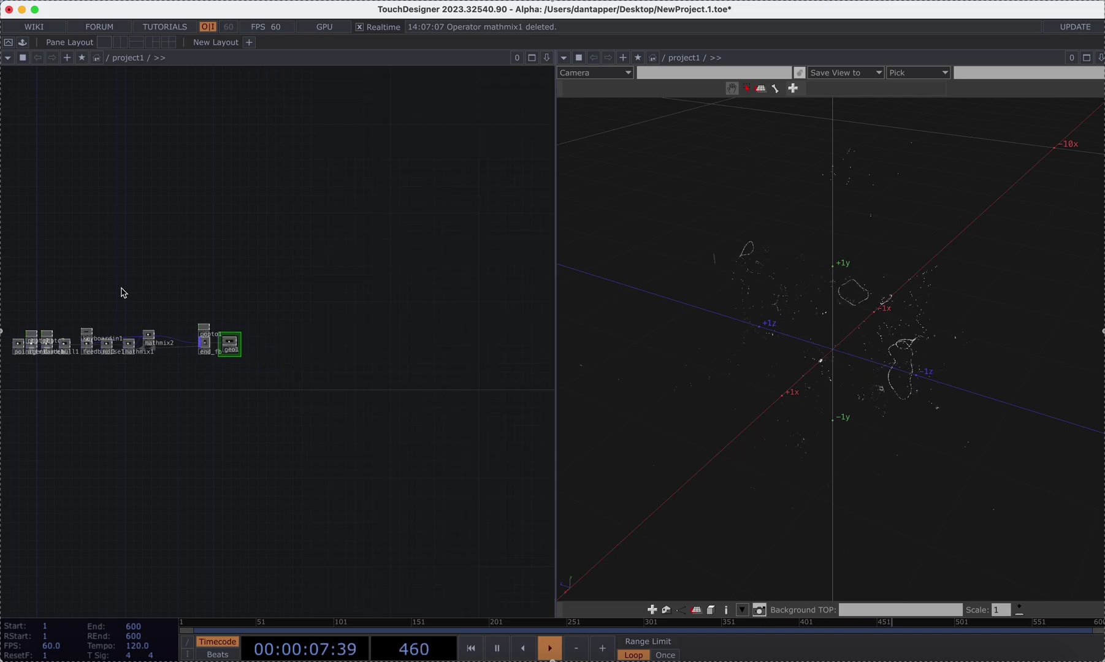
pyautogui.moveTo(150, 282); pyautogui.dragTo(446, 287)
pyautogui.moveTo(353, 330); pyautogui.dragTo(405, 412, button='middle')
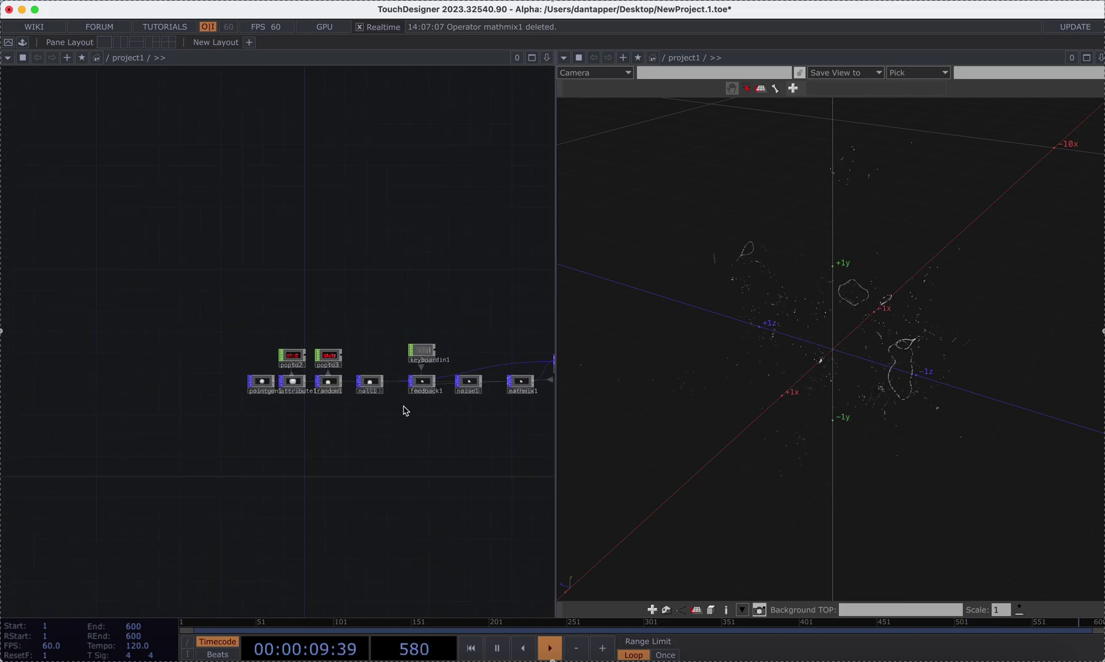
pyautogui.moveTo(387, 418); pyautogui.dragTo(296, 437)
pyautogui.hscroll(2, 296, 436)
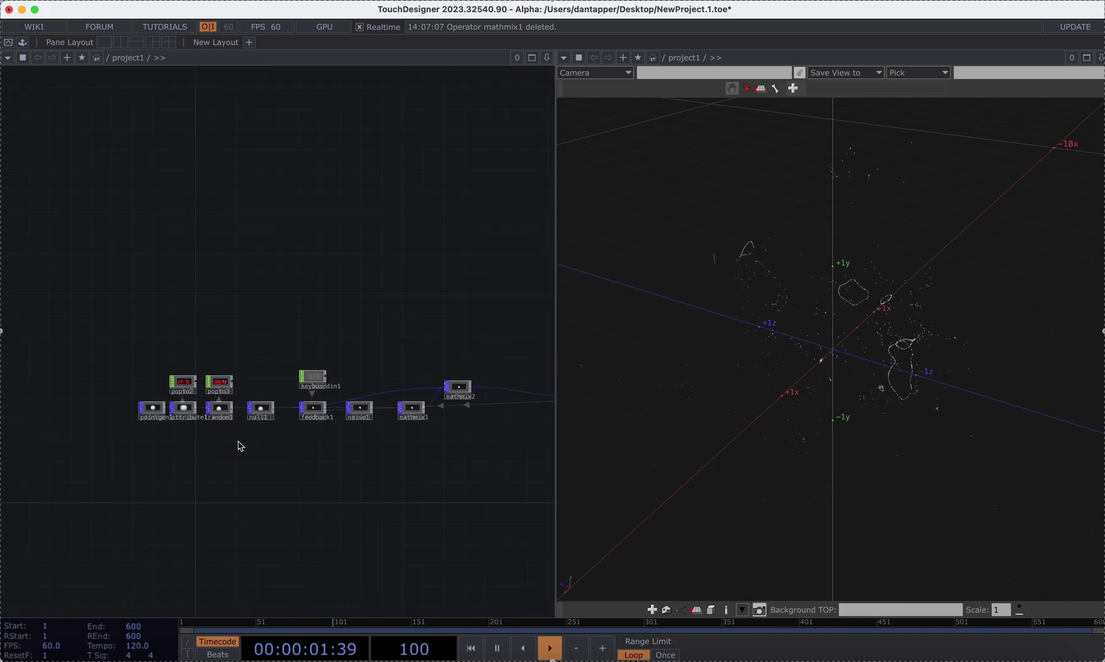
pyautogui.scroll(3, 240, 446)
pyautogui.hscroll(3, 456, 466)
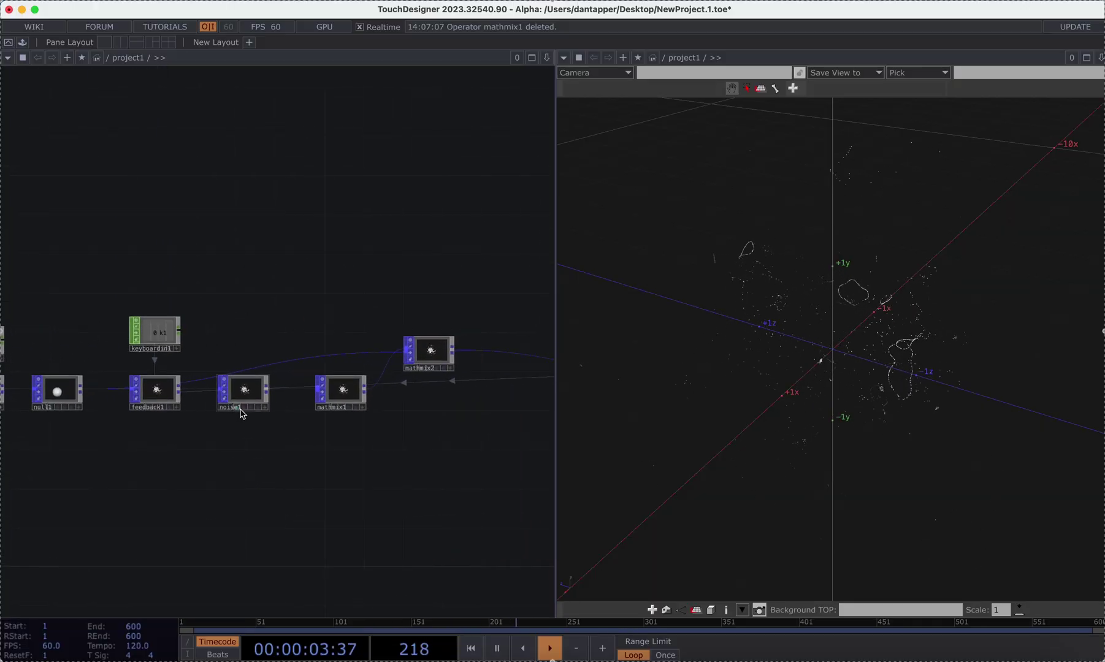
pyautogui.press('p')
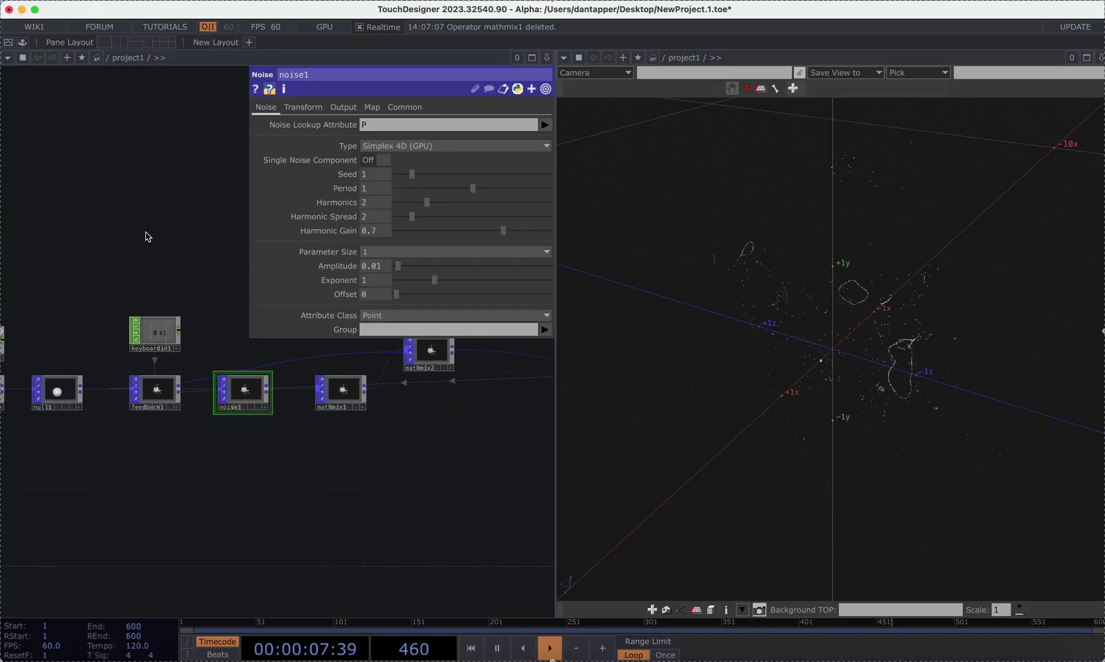
pyautogui.moveTo(791, 398); pyautogui.dragTo(830, 364)
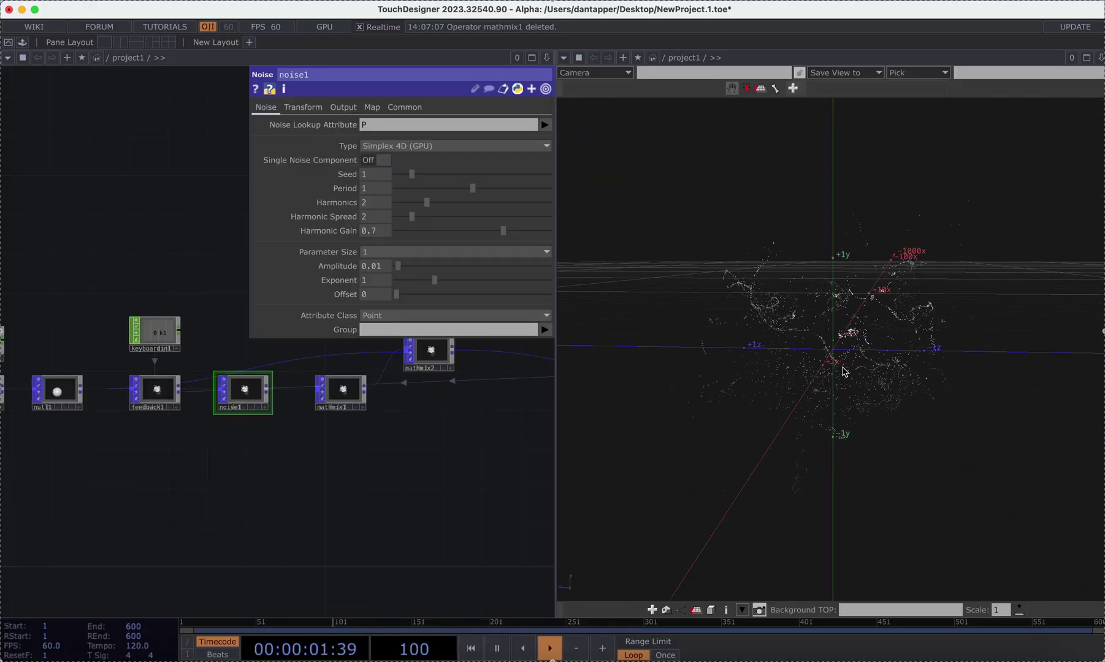
pyautogui.moveTo(844, 371); pyautogui.dragTo(700, 374)
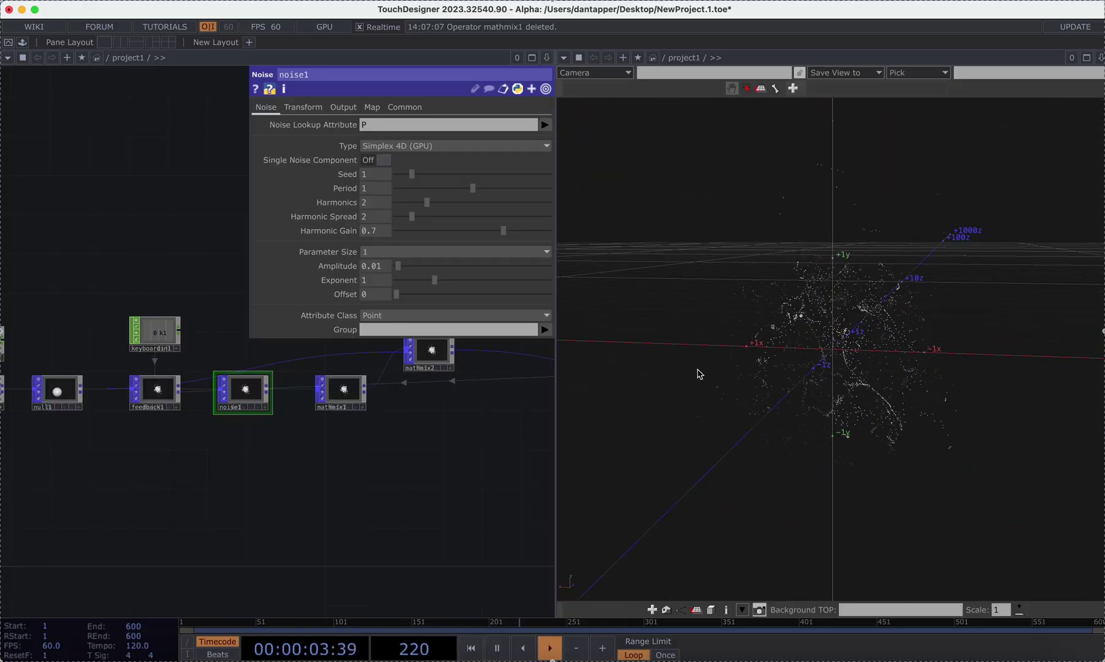
pyautogui.moveTo(815, 365); pyautogui.dragTo(857, 375)
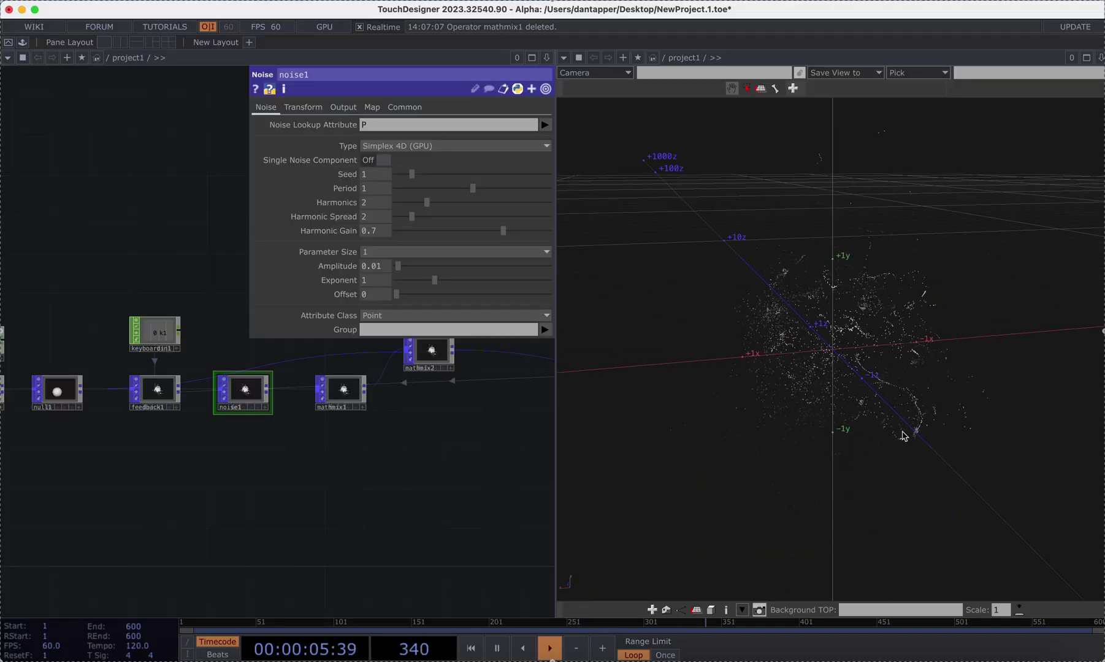
pyautogui.moveTo(903, 436); pyautogui.dragTo(788, 420)
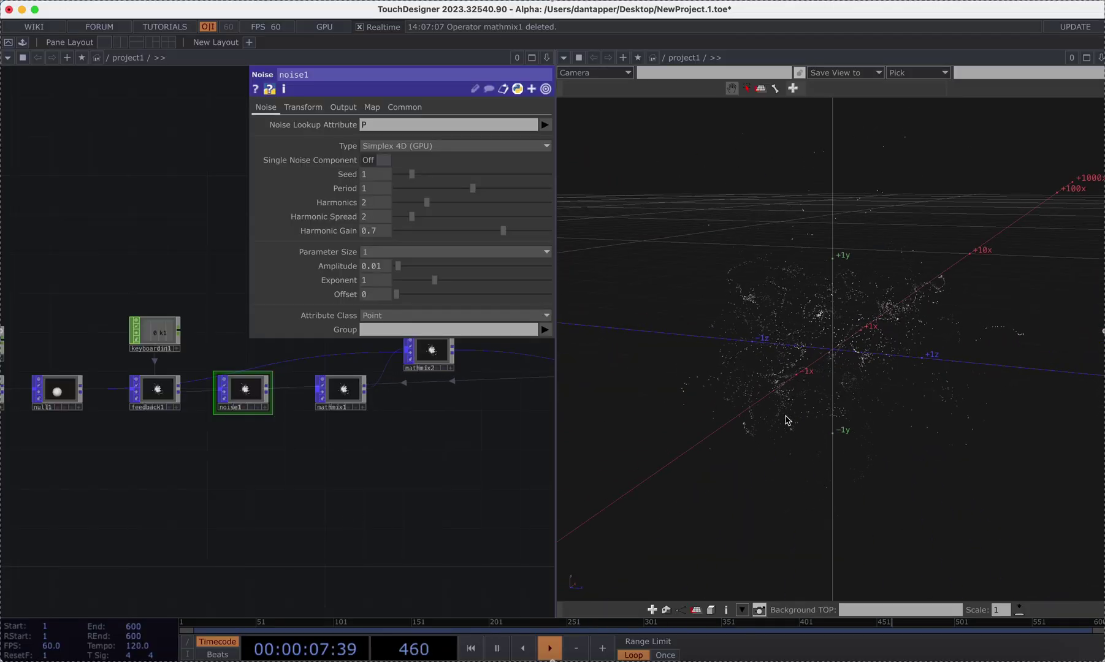
# Step: Set the Seed of noise1 to 2 and check the point motion from another angle in the Geometry Viewer
pyautogui.moveTo(254, 445); pyautogui.dragTo(363, 455)
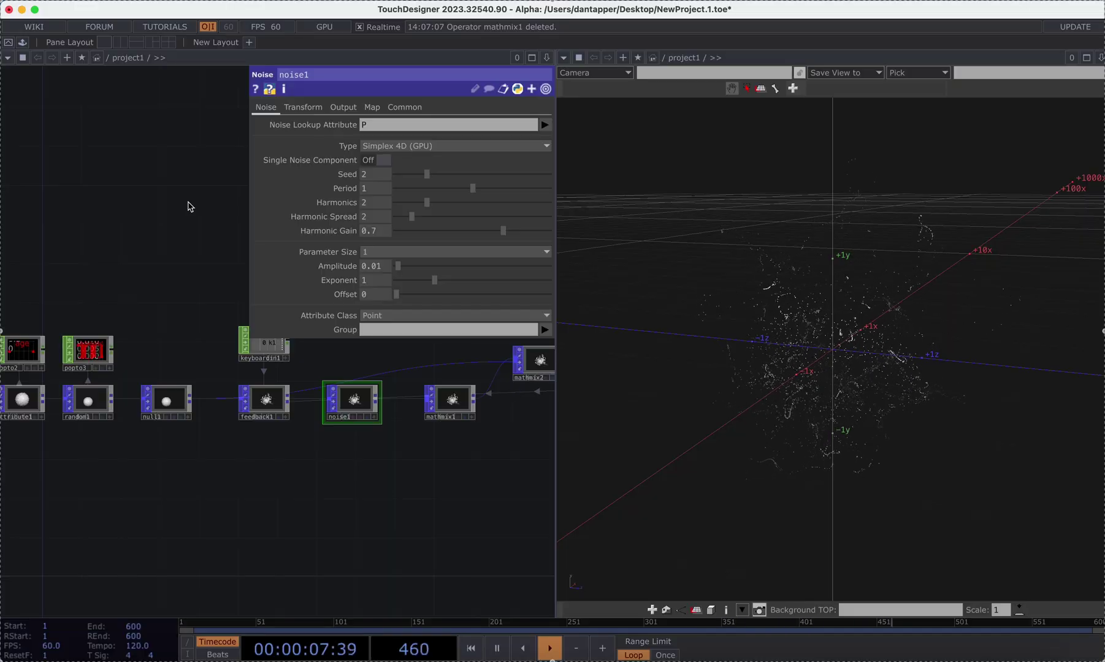
pyautogui.moveTo(883, 386); pyautogui.dragTo(745, 386)
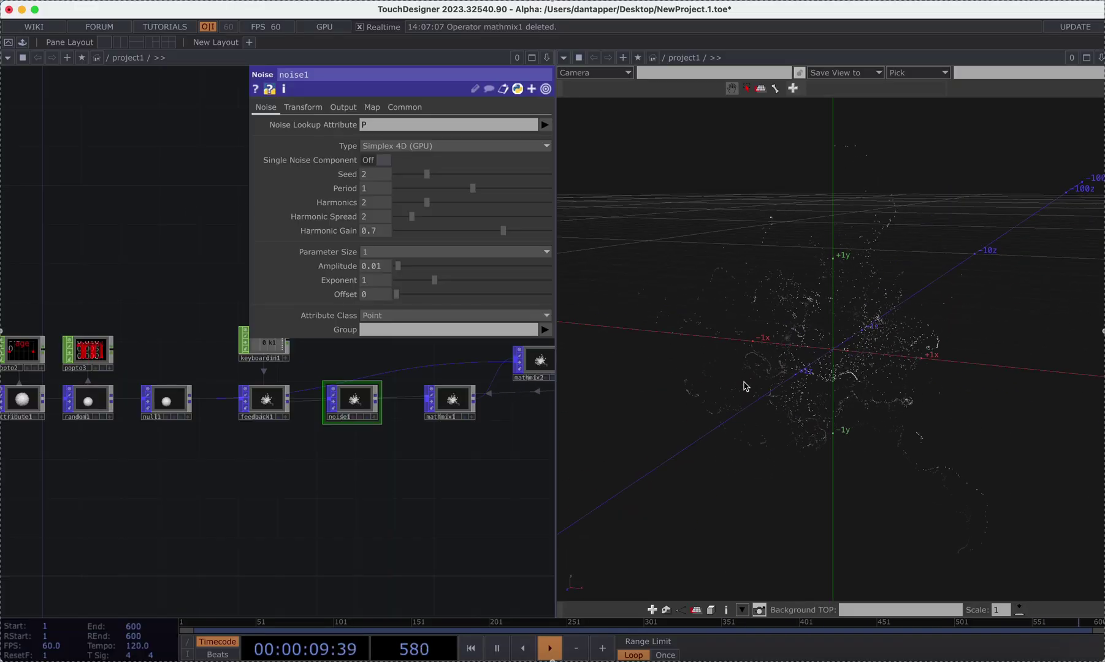
pyautogui.moveTo(812, 351); pyautogui.dragTo(793, 401)
# Step: Set the Number of Points of pointgen1 to 20000 and inspect the point cloud up close in the Geometry Viewer
pyautogui.moveTo(324, 520); pyautogui.dragTo(505, 519)
pyautogui.click(146, 400)
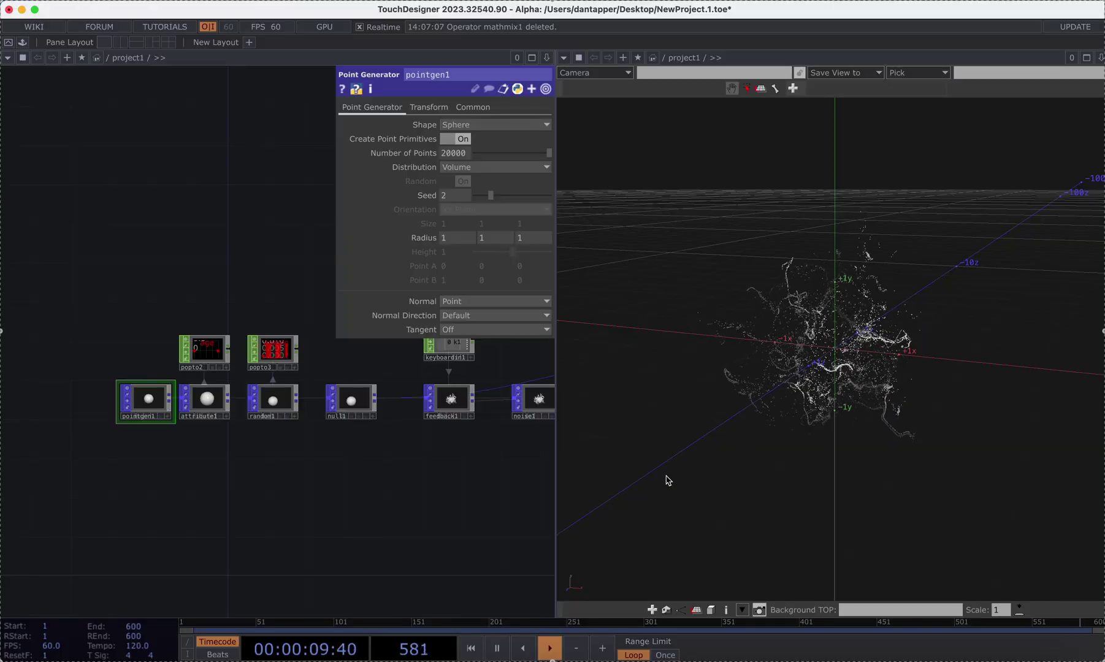
pyautogui.moveTo(669, 481); pyautogui.dragTo(923, 358)
pyautogui.scroll(5, 857, 344)
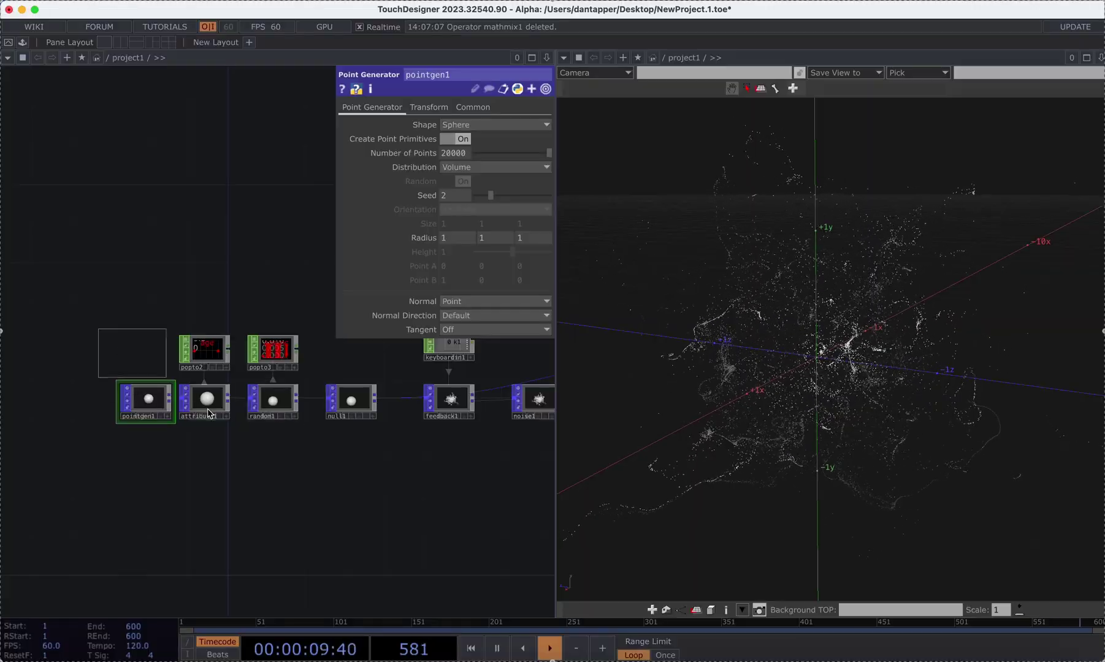
# Step: Spread pointgen1, attribute1, random1 and their POP to CHOPs away from null1 to make room for another operator
pyautogui.moveTo(208, 409); pyautogui.dragTo(290, 468)
pyautogui.moveTo(271, 405); pyautogui.dragTo(203, 405)
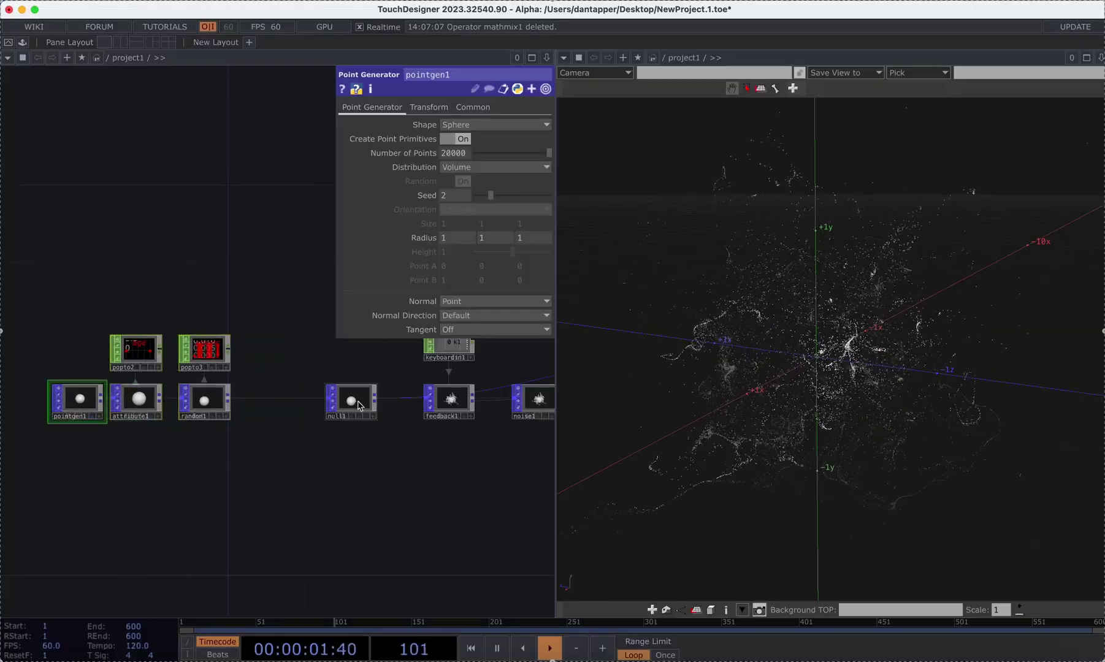
pyautogui.moveTo(359, 405)
pyautogui.mouseDown()
pyautogui.moveTo(318, 406)
pyautogui.moveTo(370, 405)
pyautogui.mouseUp()
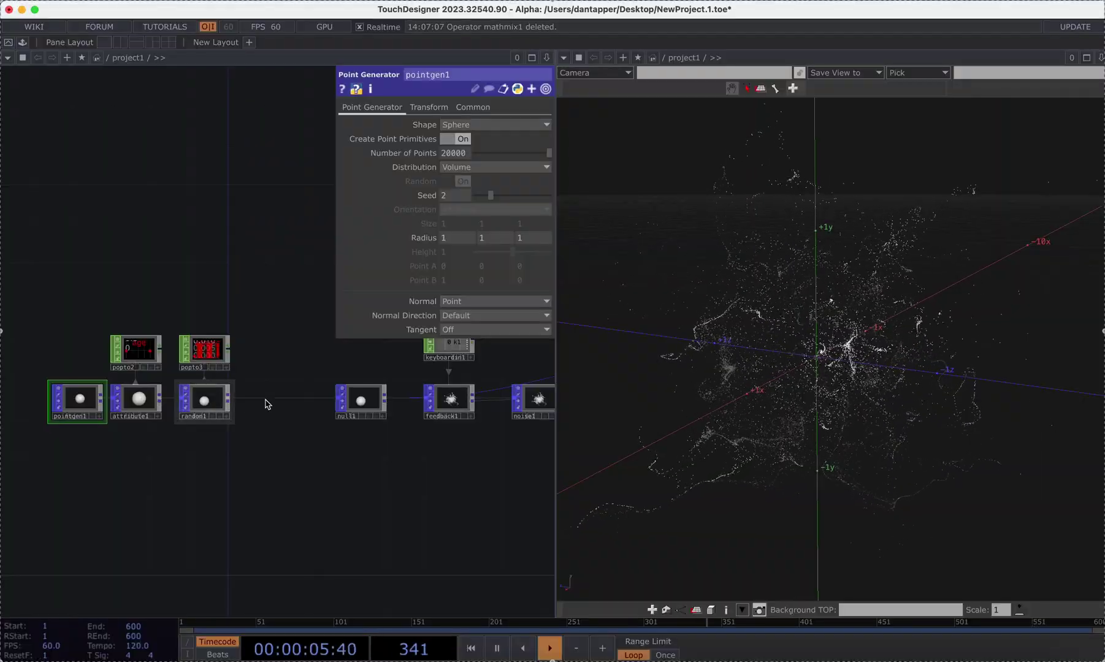
# Step: Review the age limit of the reset comparison in mathmix2's Combine parameters and return to the start of the chain
pyautogui.hscroll(10, 344, 450)
pyautogui.moveTo(320, 521); pyautogui.dragTo(187, 616)
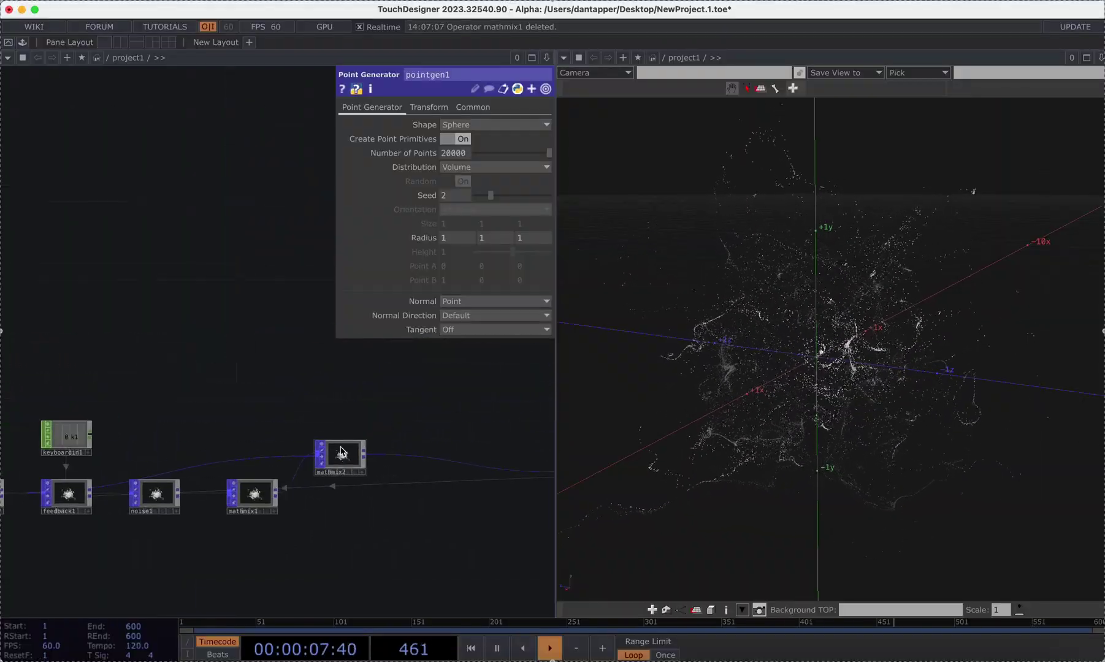
pyautogui.click(340, 452)
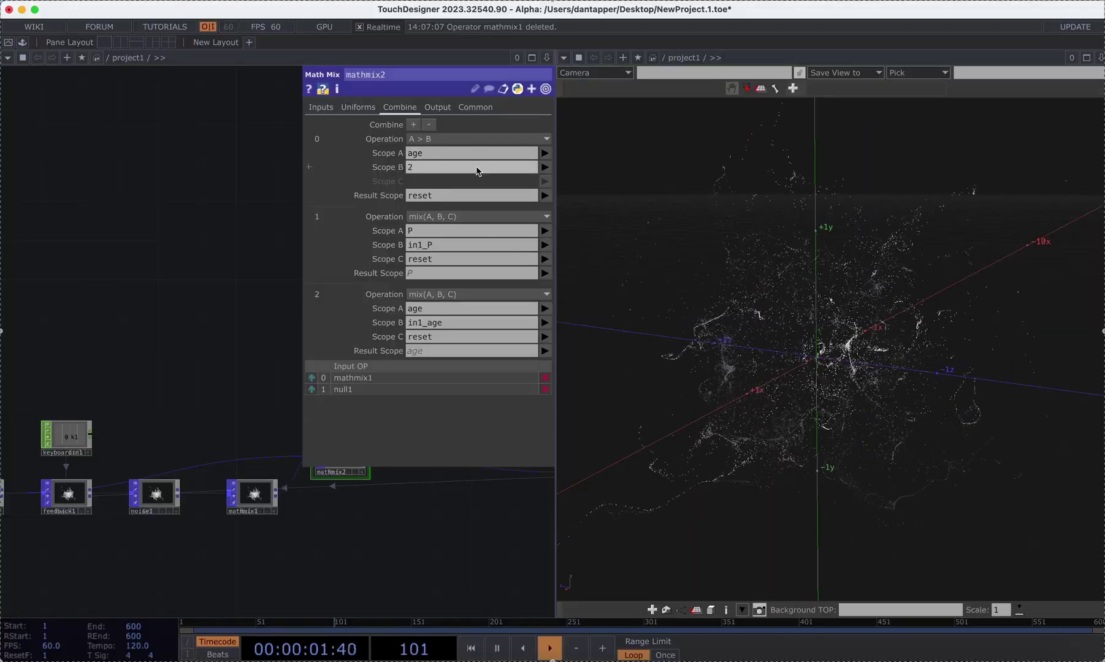
pyautogui.moveTo(135, 241); pyautogui.dragTo(356, 243)
pyautogui.moveTo(116, 367); pyautogui.dragTo(293, 367)
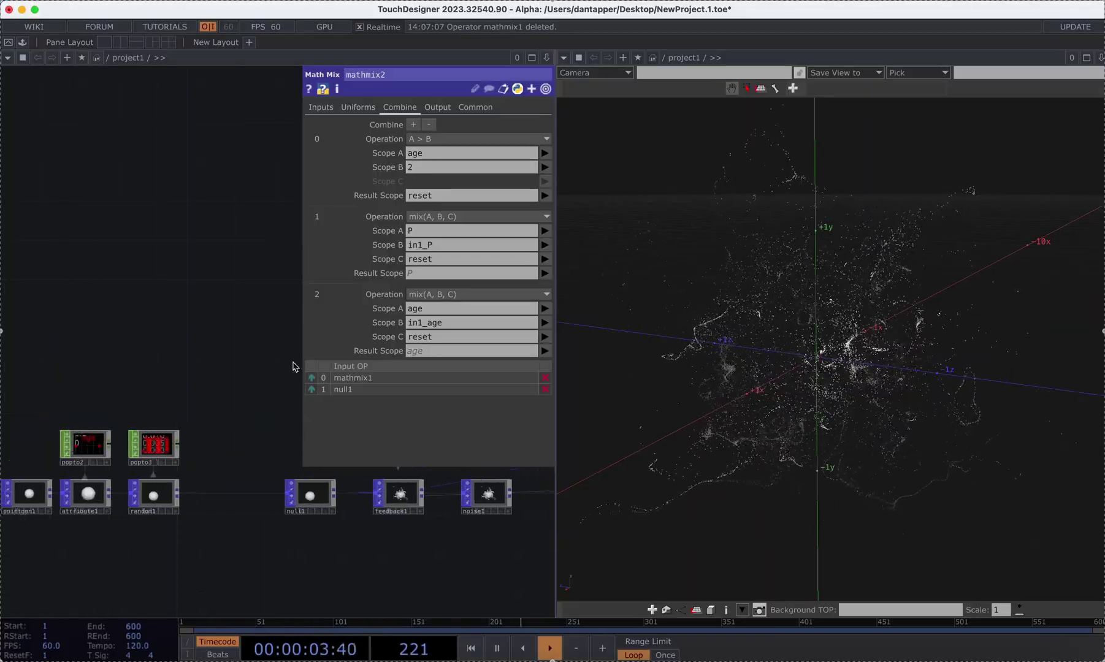
pyautogui.moveTo(133, 387); pyautogui.dragTo(295, 378)
pyautogui.hscroll(5, 400, 555)
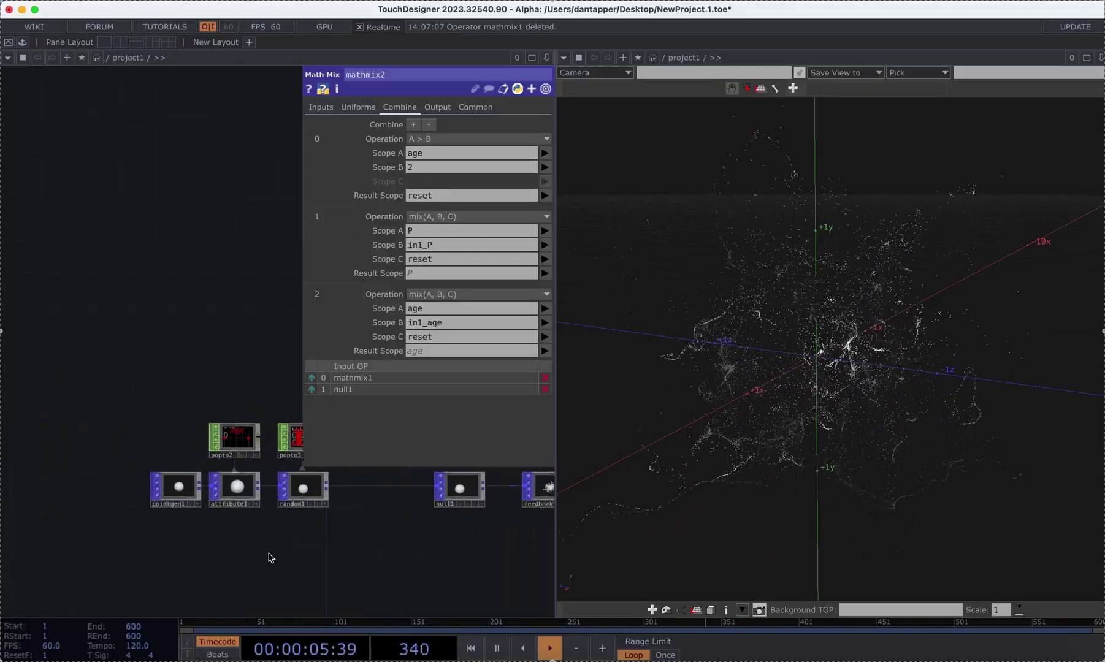
# Step: Insert a Random POP into the wire between random1 and null1
pyautogui.rightClick(302, 491)
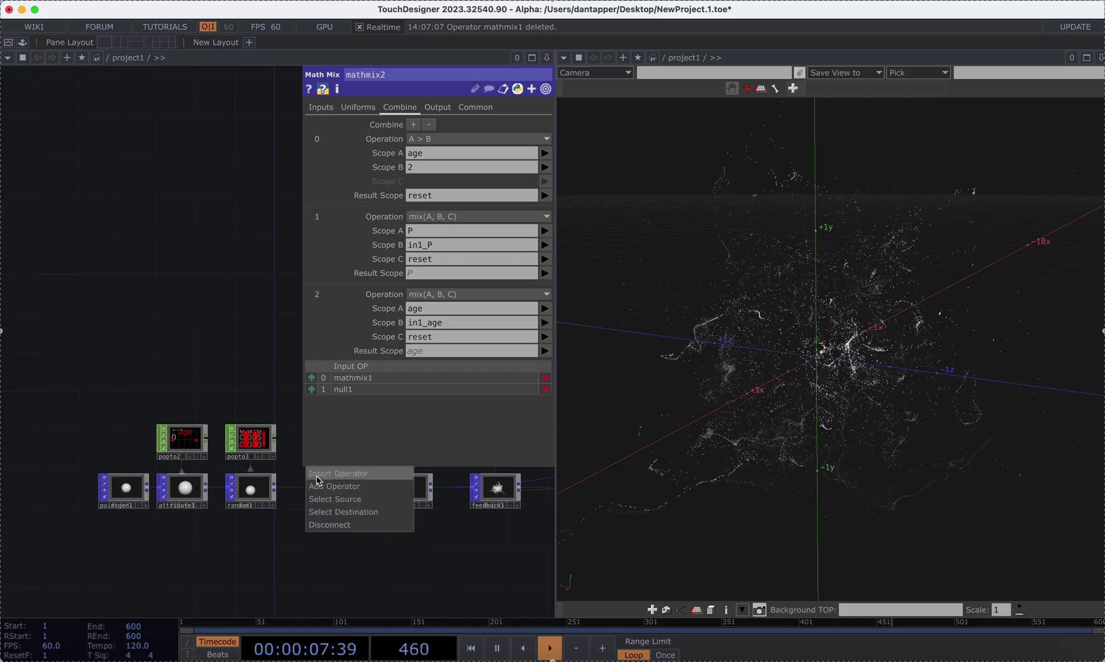
pyautogui.click(316, 480)
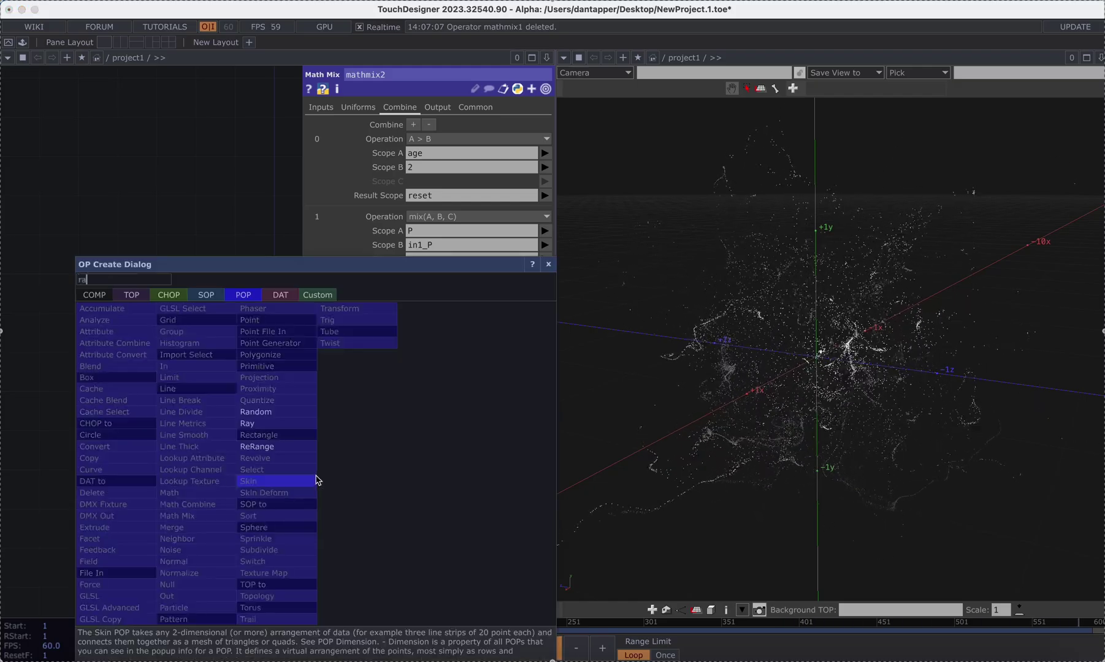
pyautogui.click(269, 412)
pyautogui.click(310, 489)
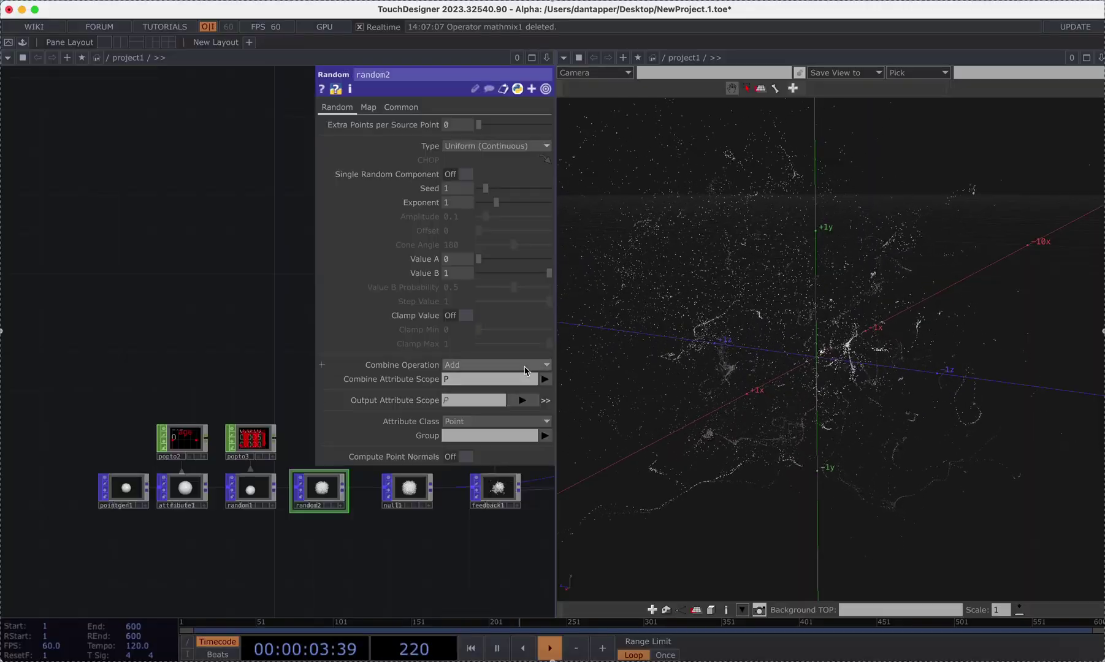
# Step: Set random2's Combine Operation to Set and its Output Attribute Scope to thresh
pyautogui.click(478, 365)
pyautogui.click(480, 378)
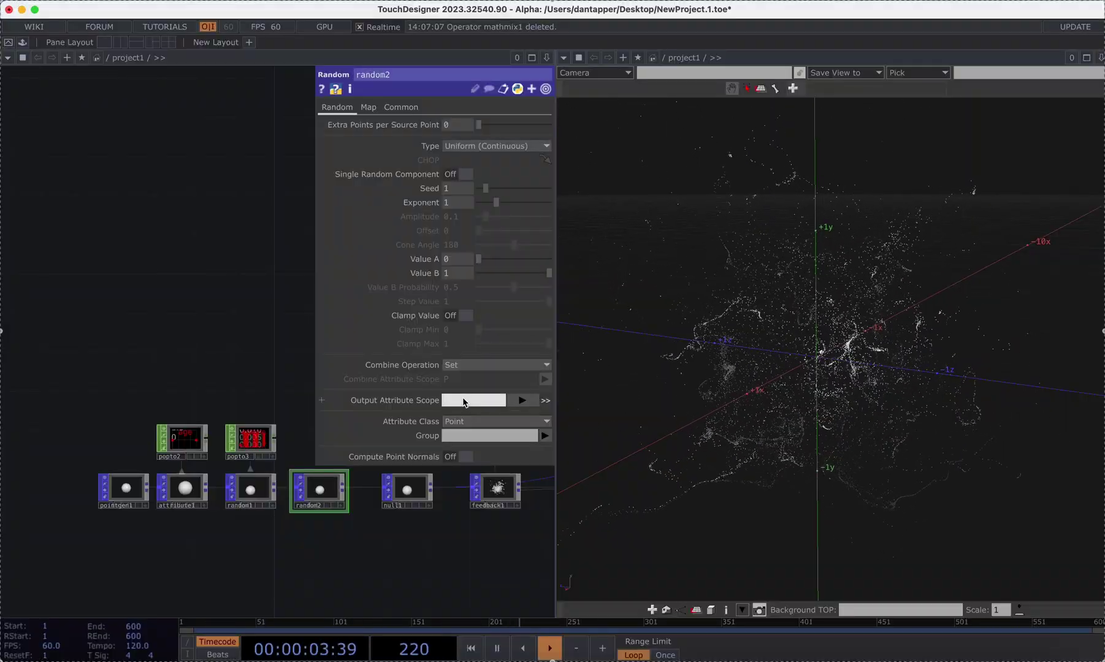
pyautogui.write('sh')
pyautogui.press('Return')
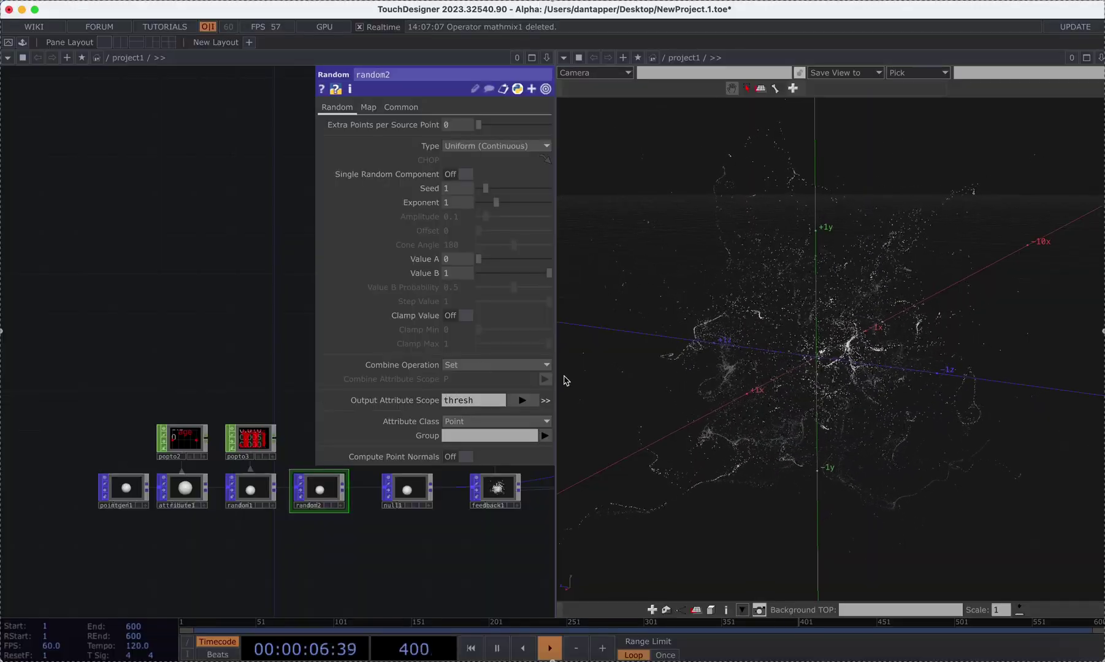
# Step: Set Value A of random2 to 1 and Value B to 5
pyautogui.moveTo(465, 263); pyautogui.dragTo(349, 264)
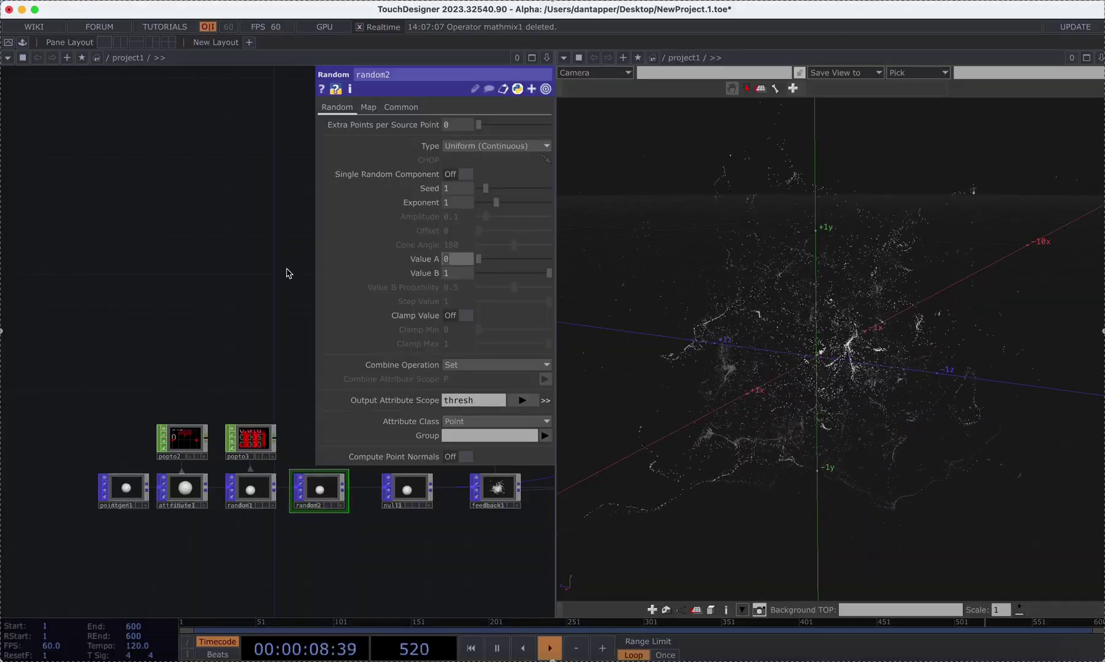
pyautogui.write('1')
pyautogui.press('Tab')
pyautogui.write('5')
pyautogui.press('Return')
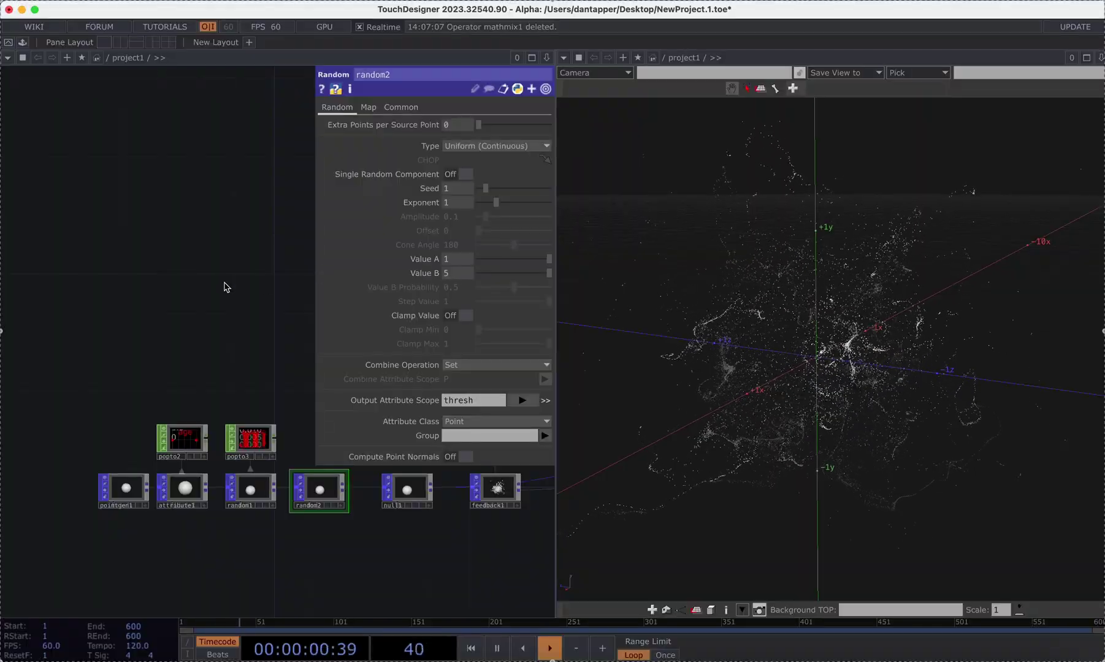
# Step: In mathmix2, set Scope B of the A > B comparison to the thresh attribute
pyautogui.moveTo(233, 355); pyautogui.dragTo(81, 354)
pyautogui.scroll(-6, 146, 472)
pyautogui.moveTo(165, 547); pyautogui.dragTo(17, 546)
pyautogui.moveTo(375, 549); pyautogui.dragTo(260, 552)
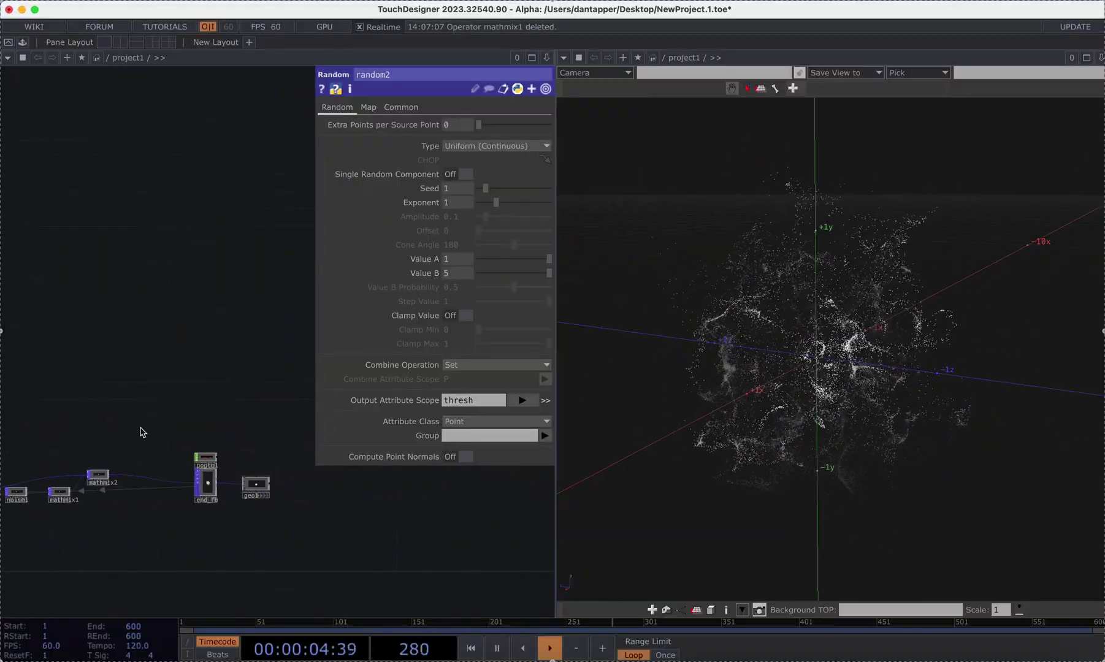
pyautogui.scroll(5, 209, 491)
pyautogui.click(289, 439)
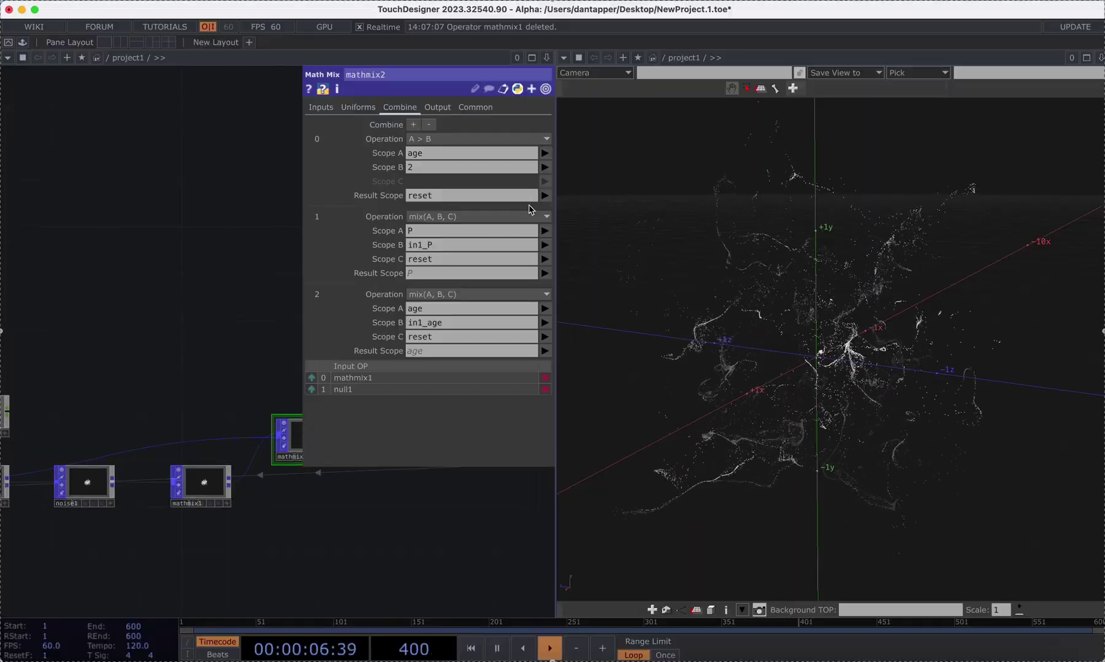
pyautogui.click(545, 168)
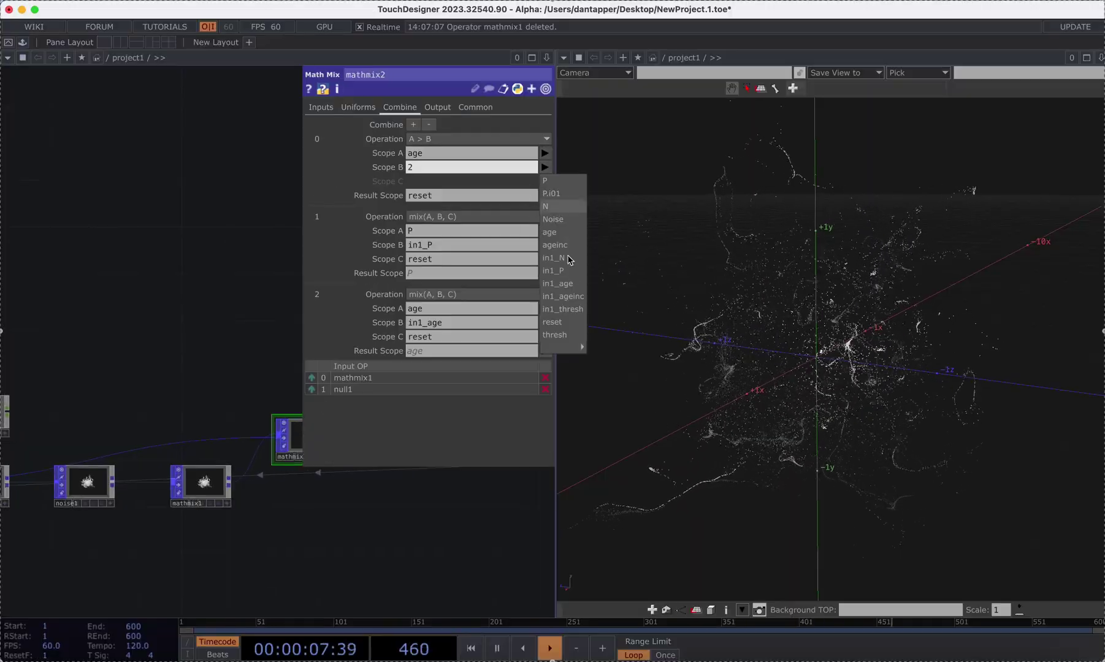
pyautogui.click(564, 334)
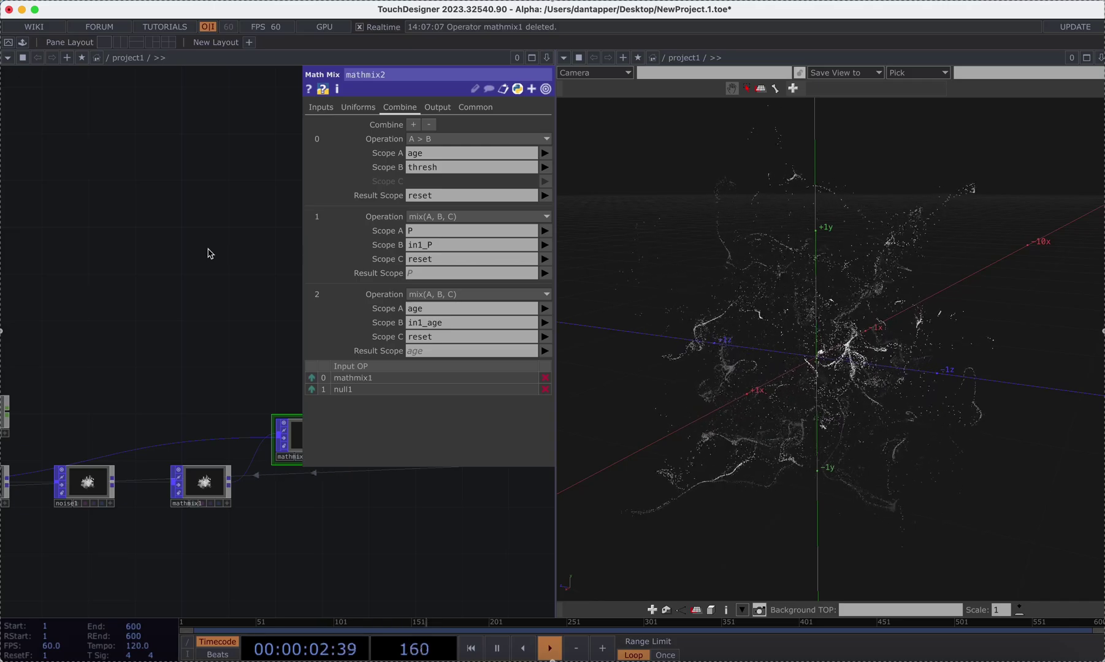
# Step: Examine the points in the Geometry Viewer and the age and reset graphs in popto1 with the per-point threshold
pyautogui.moveTo(651, 467); pyautogui.dragTo(728, 366)
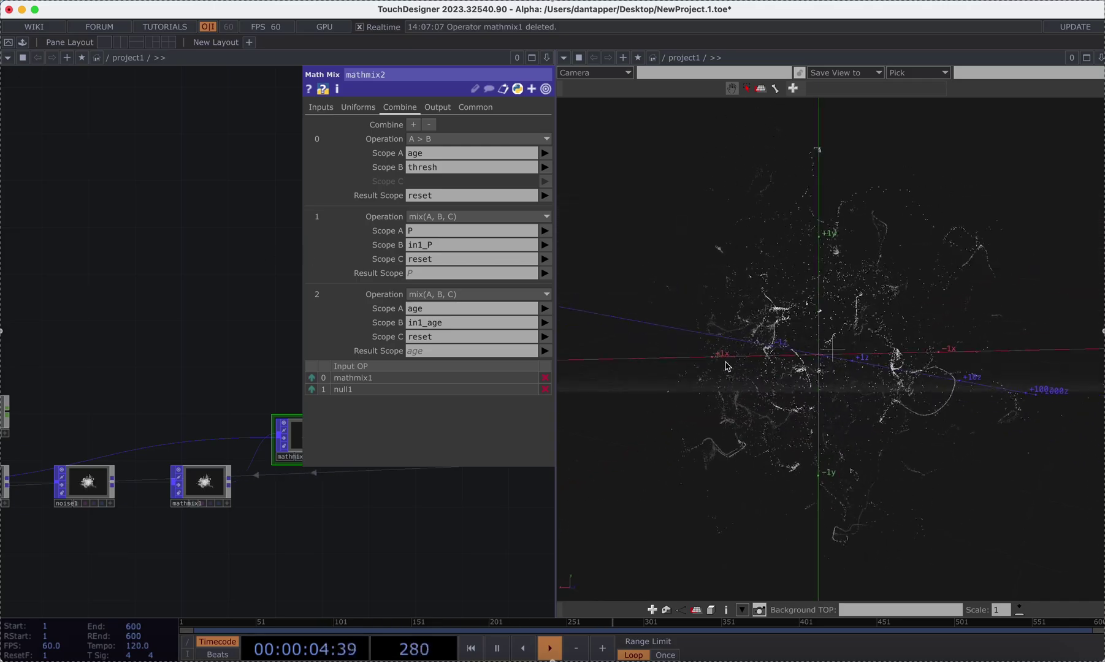
pyautogui.moveTo(179, 430); pyautogui.dragTo(117, 501)
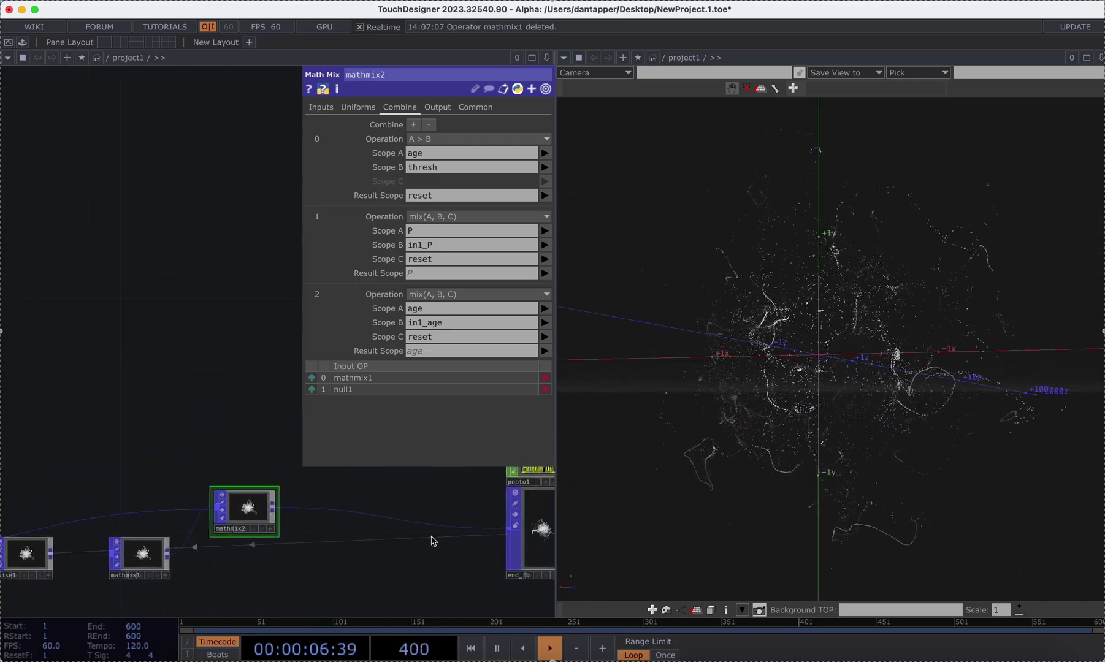
pyautogui.moveTo(339, 550); pyautogui.dragTo(108, 627)
pyautogui.scroll(5, 299, 539)
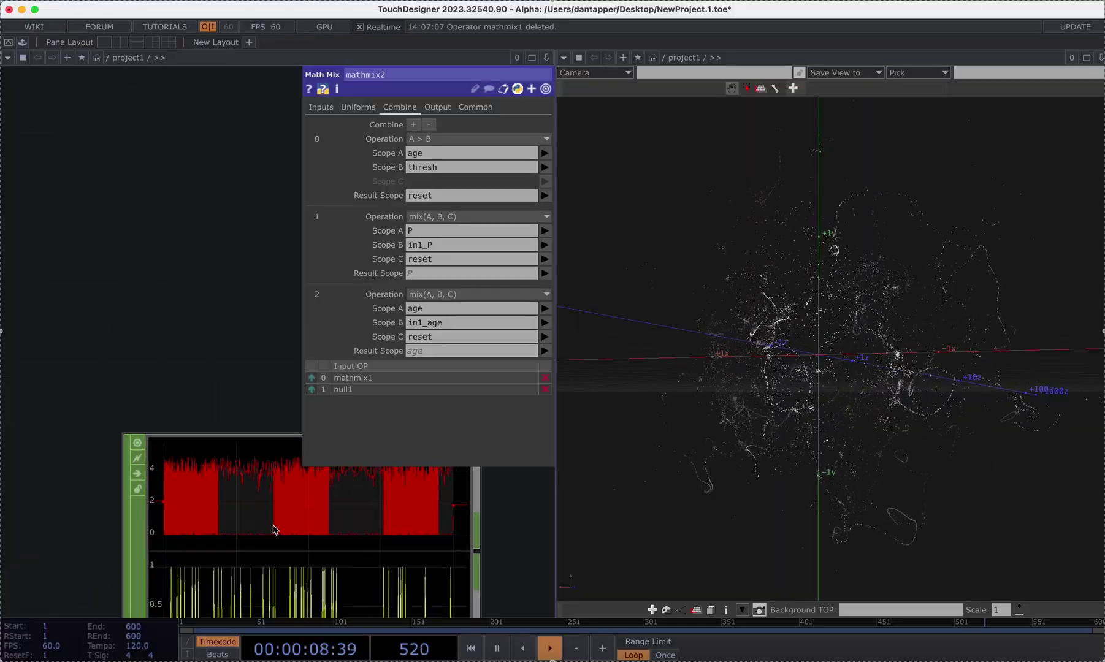
pyautogui.scroll(3, 187, 520)
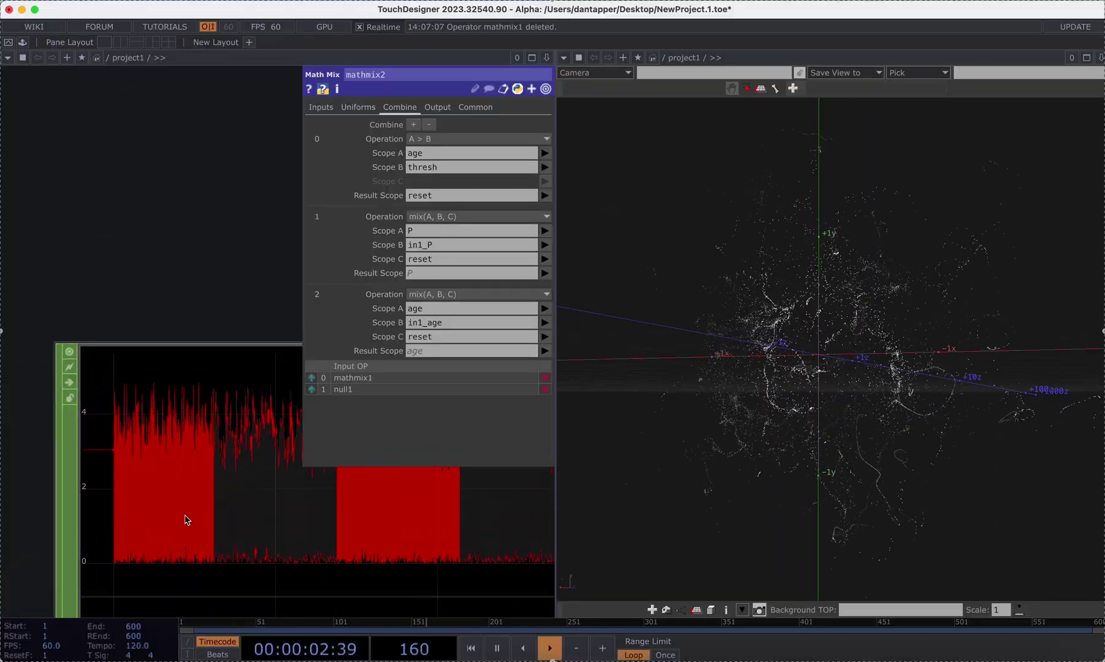
pyautogui.scroll(-5, 187, 520)
pyautogui.moveTo(409, 437); pyautogui.dragTo(439, 437)
pyautogui.moveTo(84, 471); pyautogui.dragTo(288, 471)
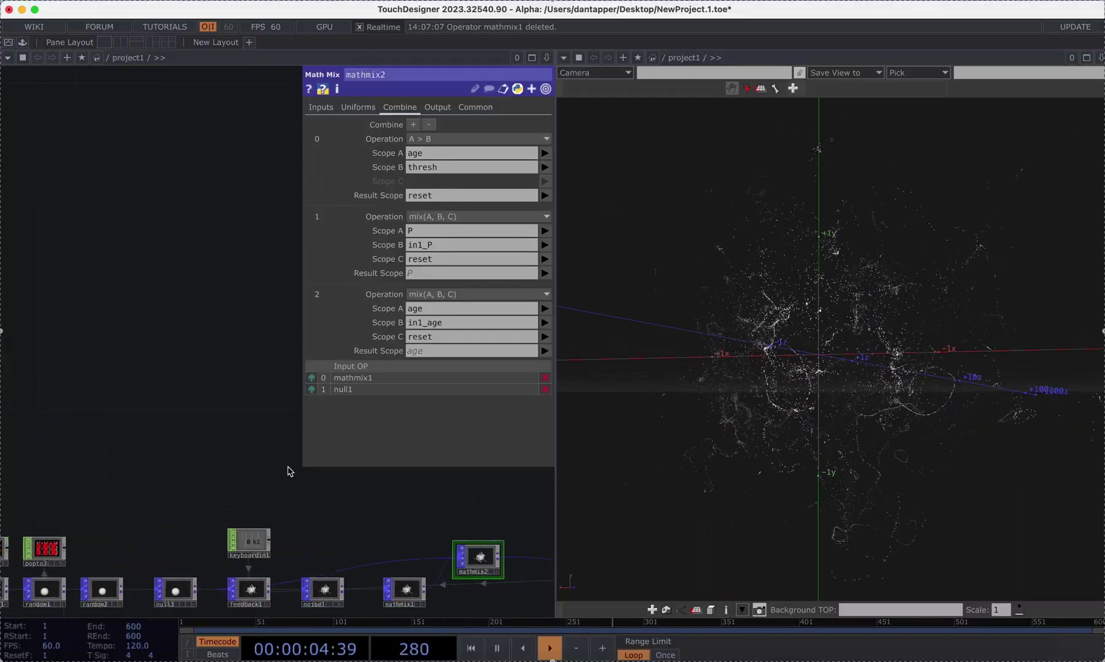
# Step: Try 0 and 1 for random2's Value A and Value B, and settle on 0.2 and 4
pyautogui.moveTo(173, 483); pyautogui.dragTo(257, 482)
pyautogui.hscroll(-5, 256, 485)
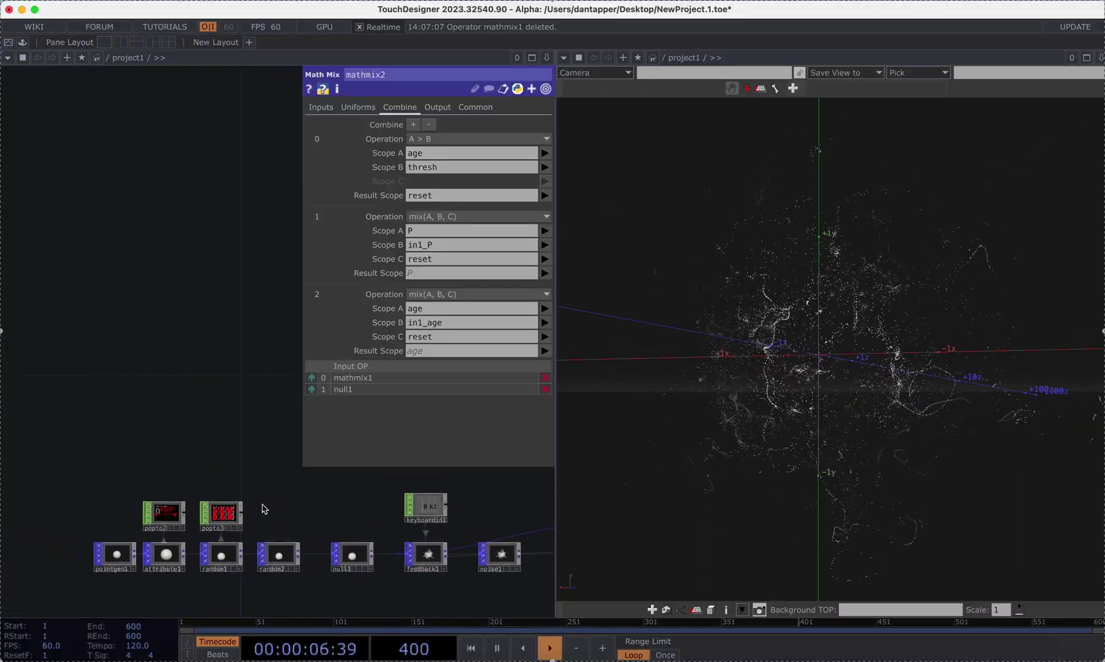
pyautogui.scroll(-5, 262, 506)
pyautogui.hscroll(3, 236, 473)
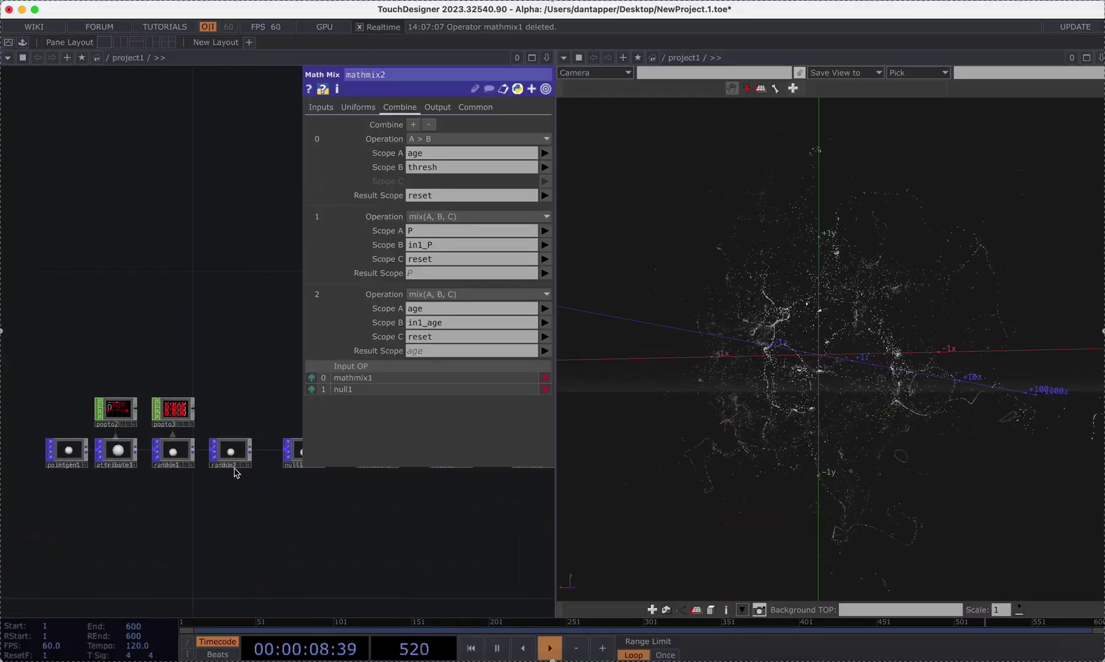
pyautogui.click(232, 454)
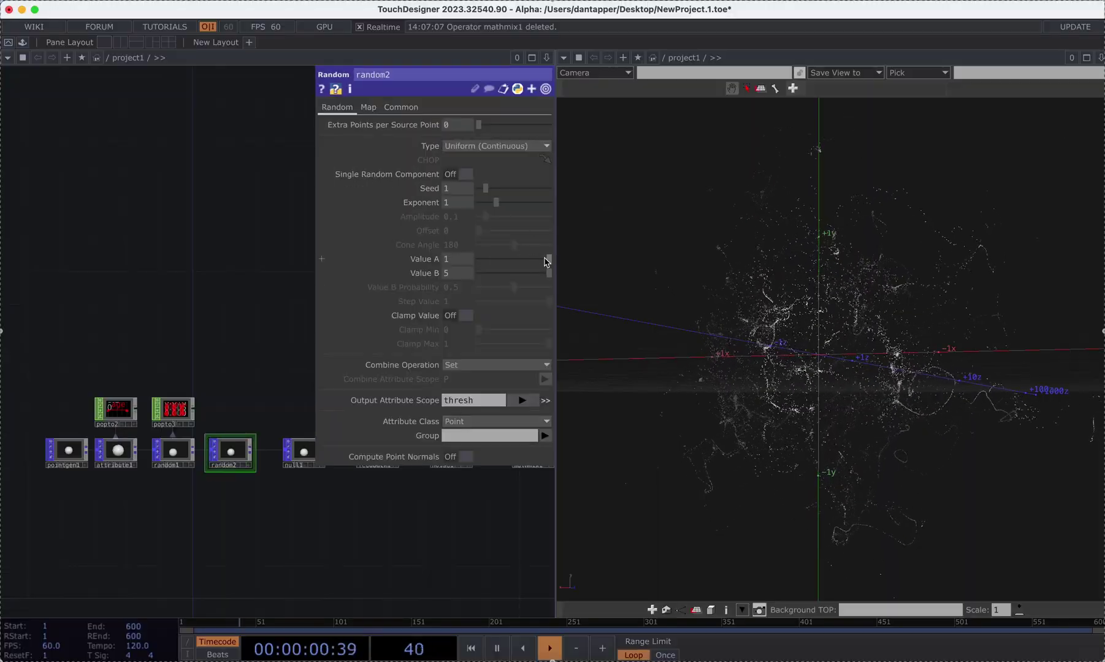
pyautogui.moveTo(546, 261); pyautogui.dragTo(279, 266)
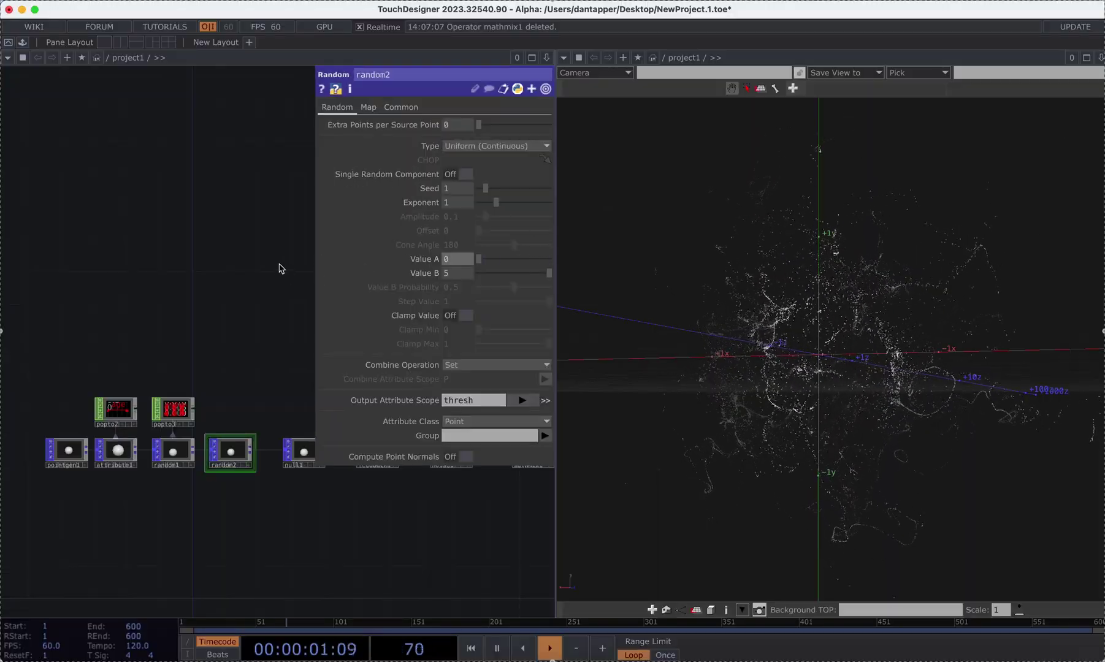
pyautogui.moveTo(488, 276); pyautogui.dragTo(388, 276)
pyautogui.click(485, 276)
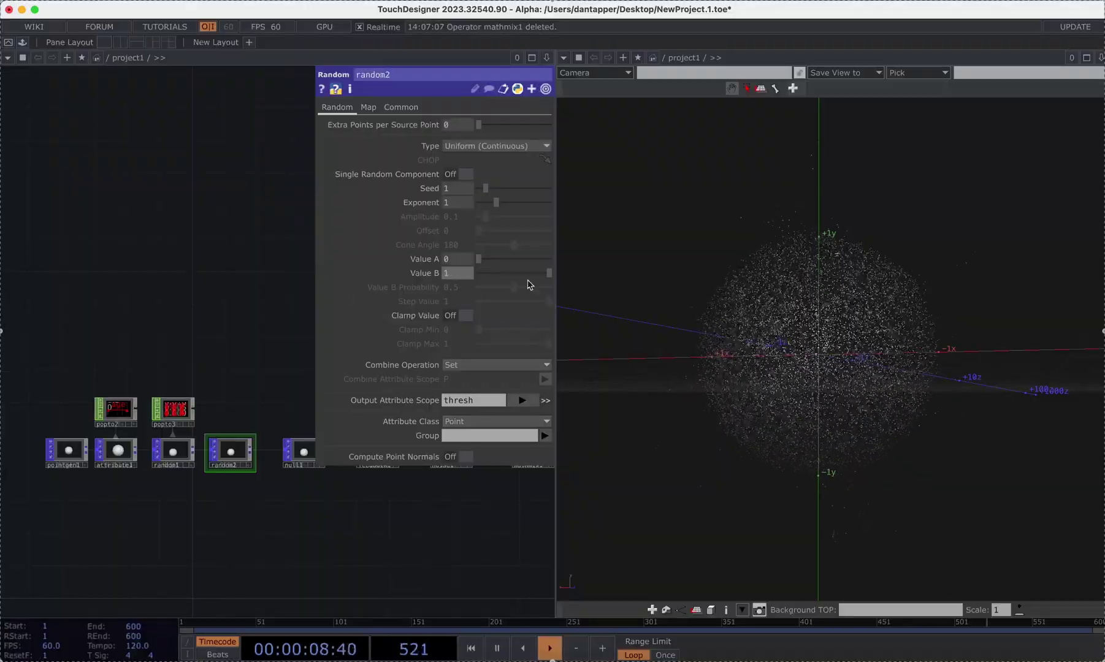
pyautogui.click(216, 270)
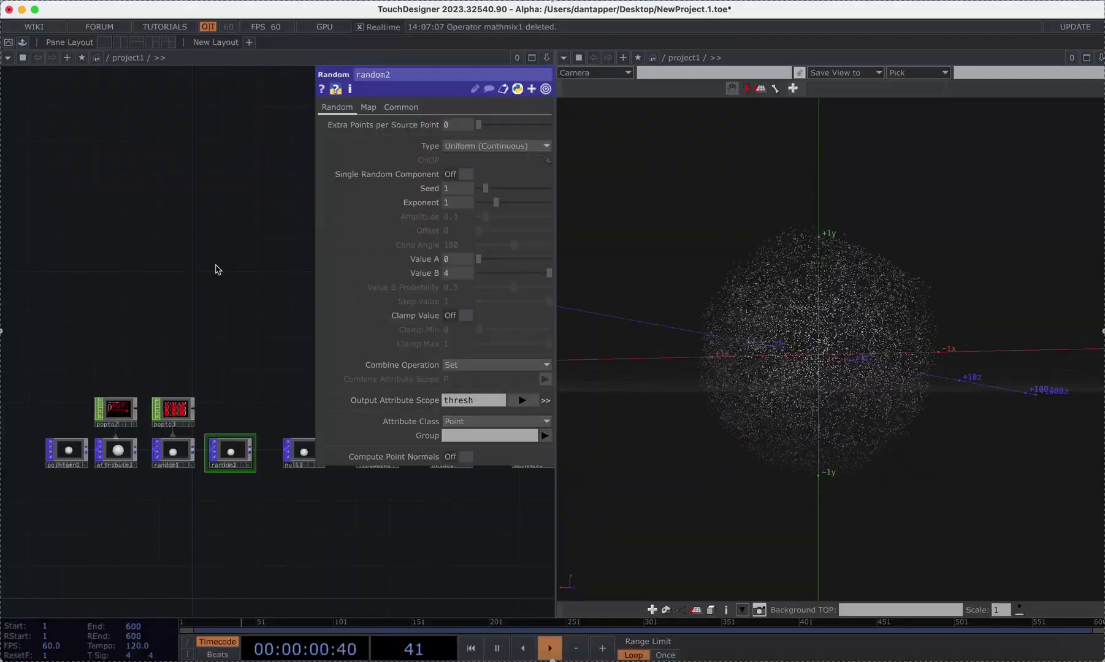
pyautogui.click(255, 273)
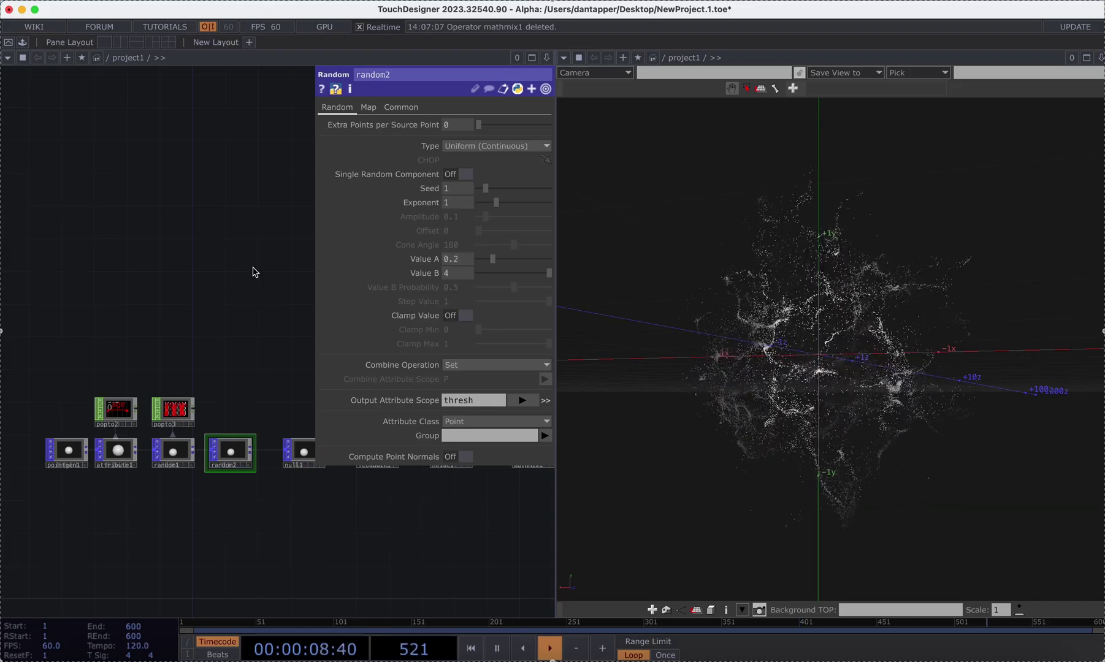
# Step: Try Value A at 0 with Value B at 0 and about 0.118 in random2, and undo these changes
pyautogui.moveTo(1034, 462); pyautogui.dragTo(903, 394)
pyautogui.moveTo(488, 260); pyautogui.dragTo(244, 270)
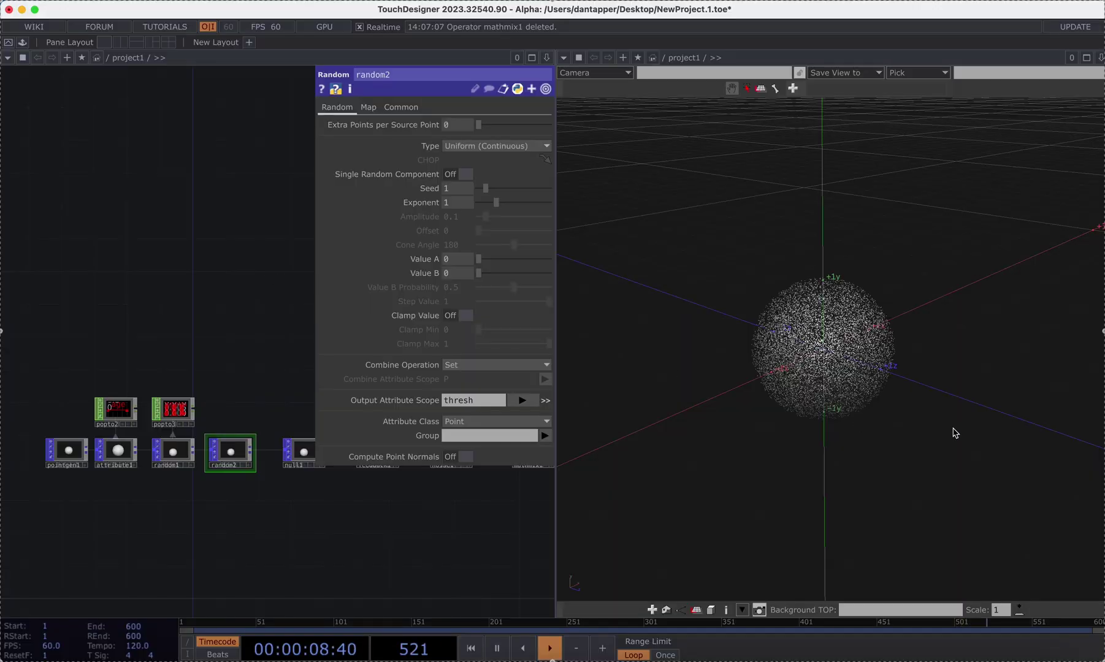
pyautogui.moveTo(955, 433); pyautogui.dragTo(855, 429)
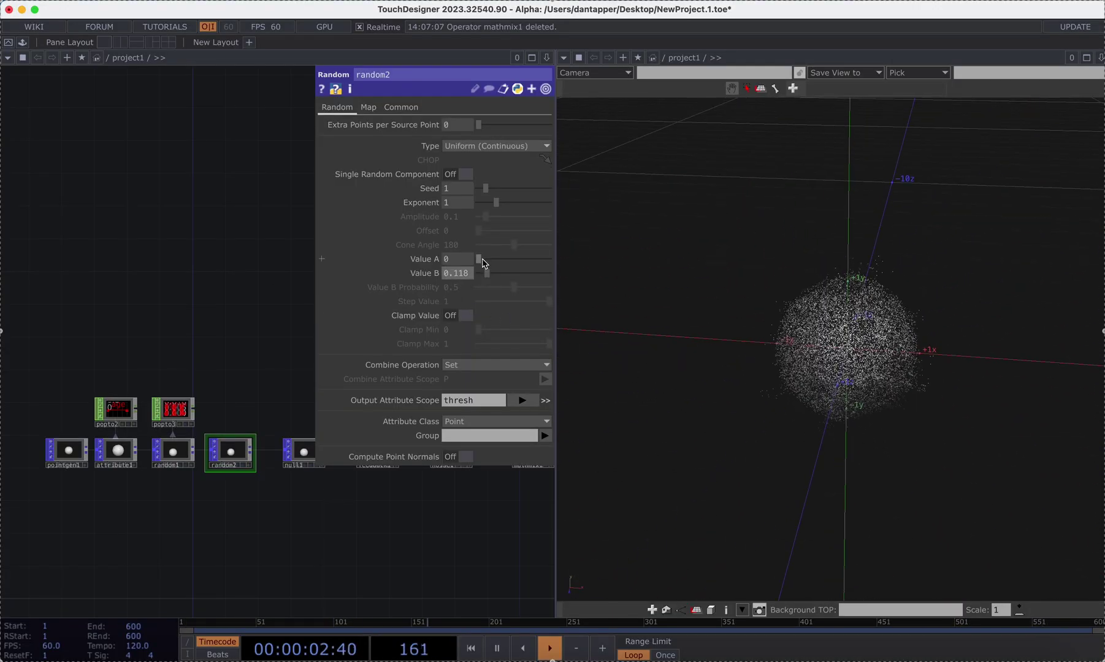
pyautogui.press('super+z')
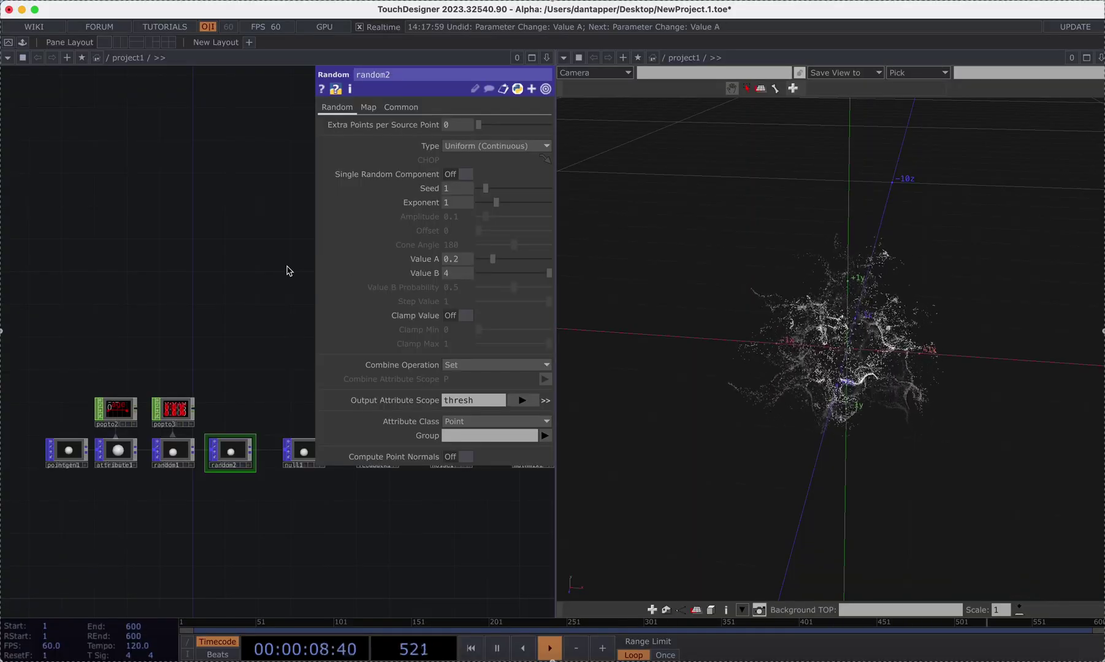
# Step: Examine the point cloud and the operator network from pointgen1 through the feedback loop to geo1
pyautogui.moveTo(856, 372); pyautogui.dragTo(818, 359)
pyautogui.press('h')
pyautogui.press('p')
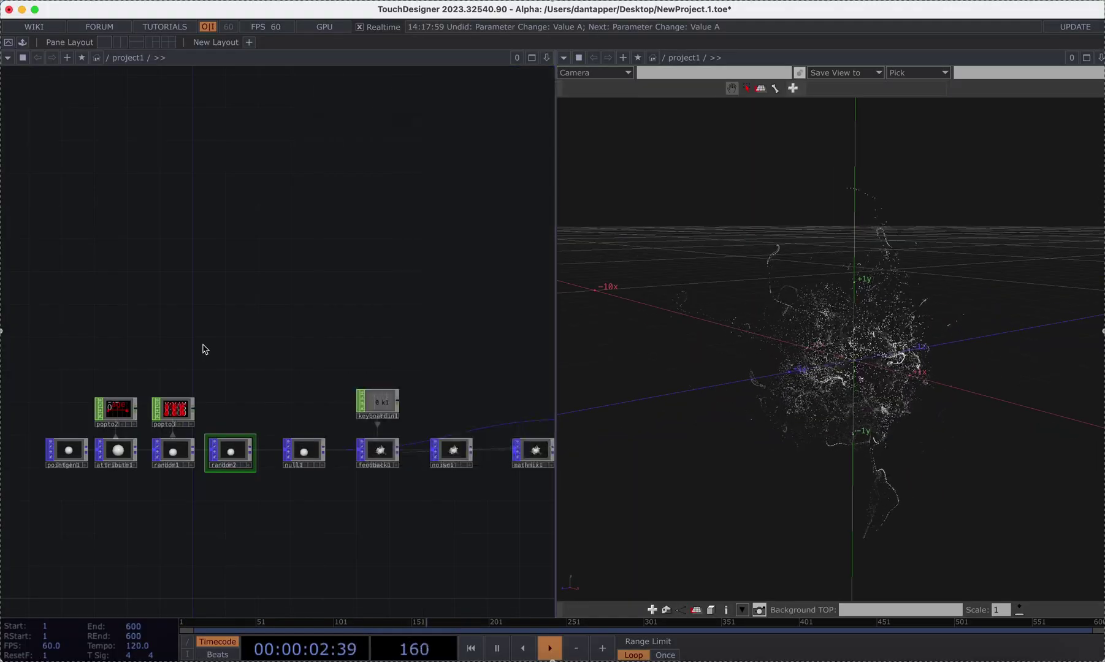
pyautogui.scroll(-4, 339, 365)
pyautogui.moveTo(381, 336); pyautogui.dragTo(327, 316)
pyautogui.moveTo(17, 305); pyautogui.dragTo(291, 485, button='right')
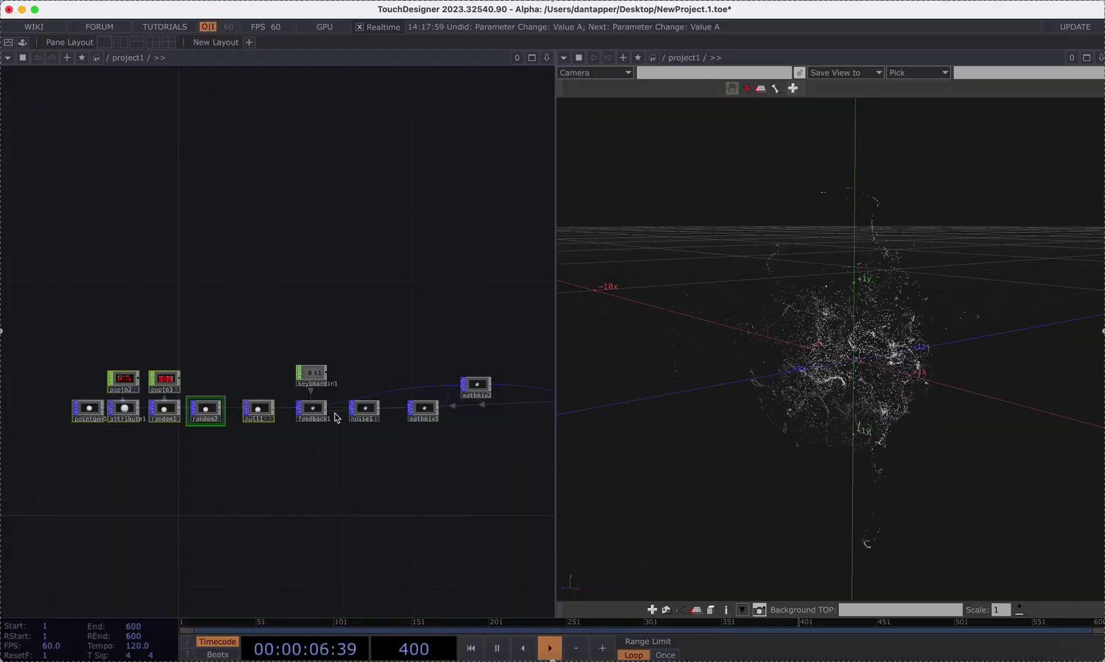
pyautogui.moveTo(354, 448); pyautogui.dragTo(331, 455)
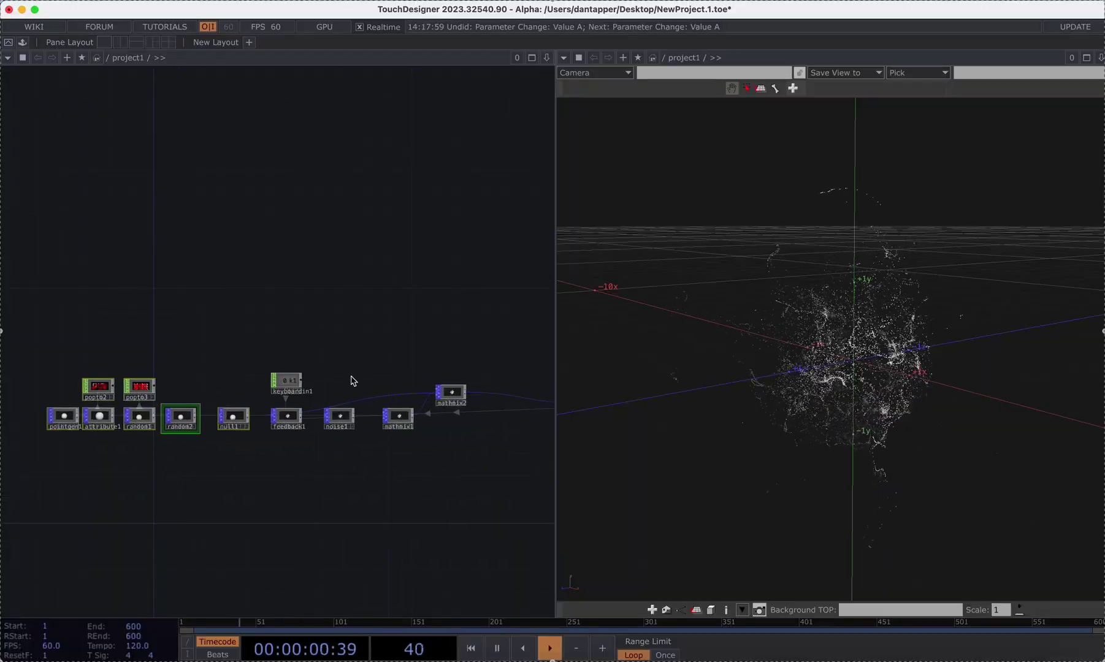
pyautogui.scroll(5, 350, 383)
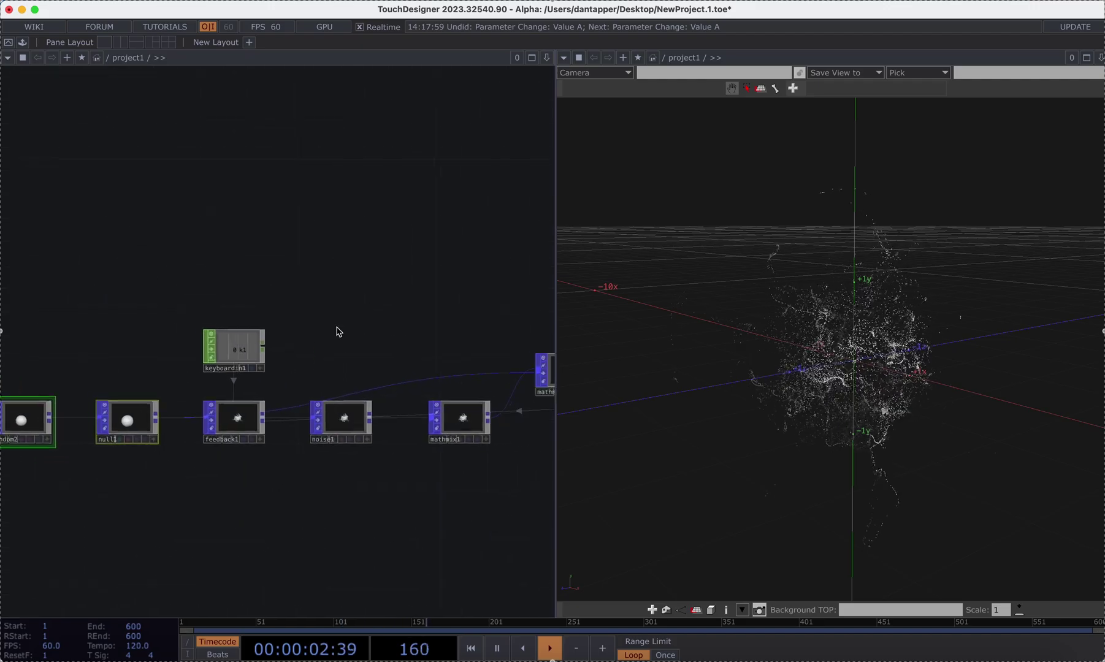
pyautogui.moveTo(351, 306); pyautogui.dragTo(198, 297)
pyautogui.scroll(-2, 395, 448)
pyautogui.scroll(-2, 283, 437)
pyautogui.hscroll(3, 283, 437)
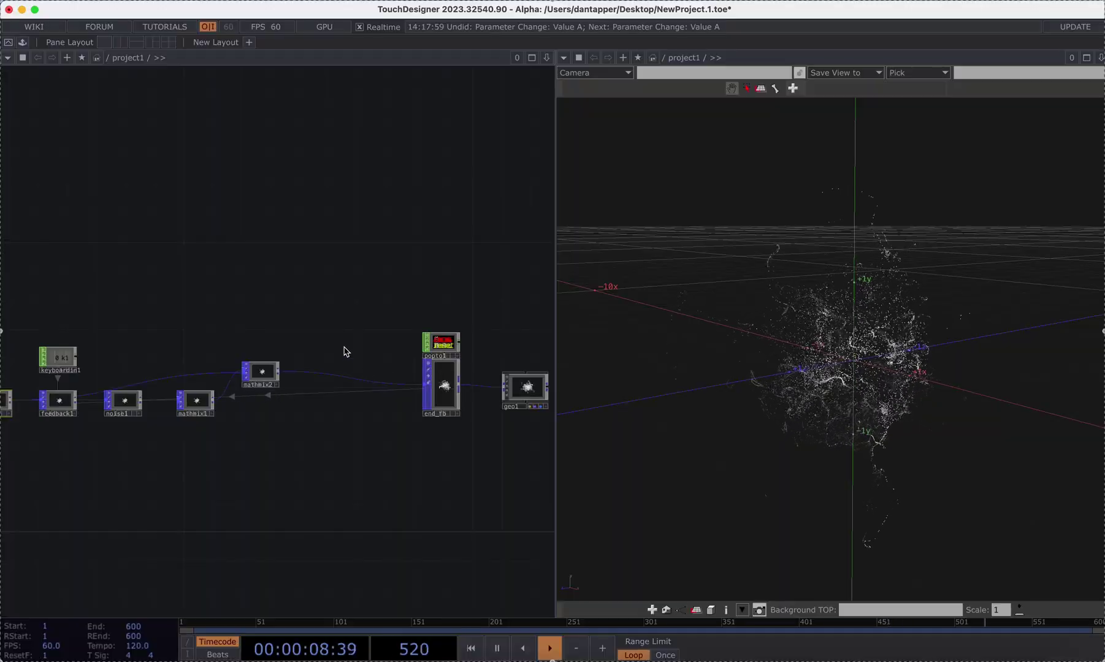
pyautogui.hscroll(-5, 303, 350)
# Step: Review noise1's transform settings and the parameters of random1 and random2
pyautogui.click(280, 395)
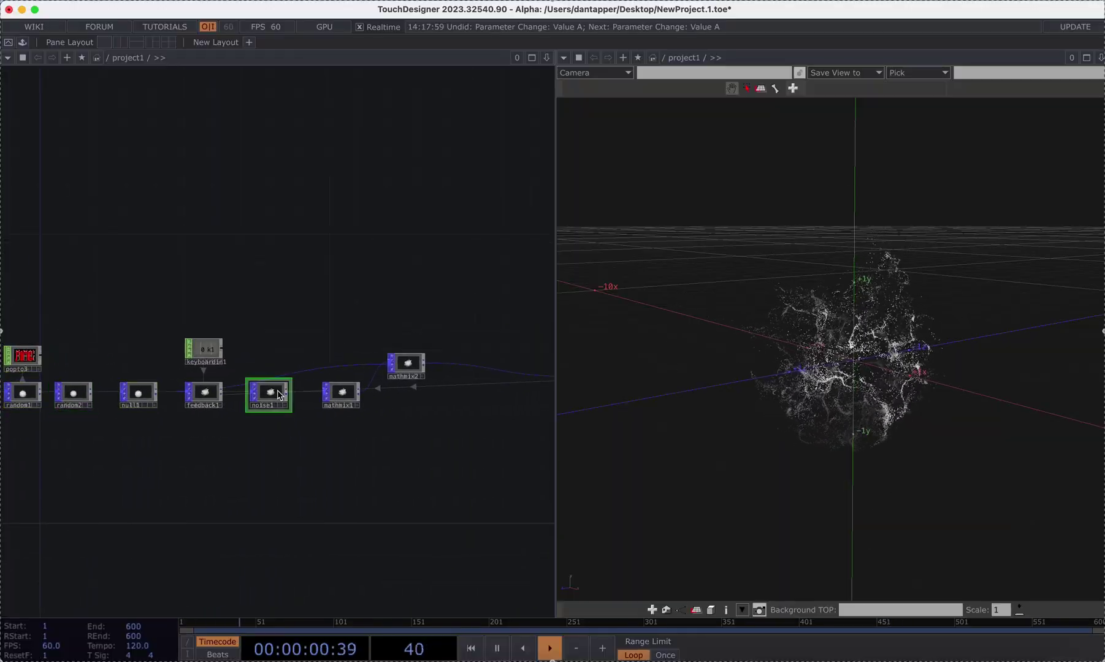
pyautogui.press('p')
pyautogui.click(362, 108)
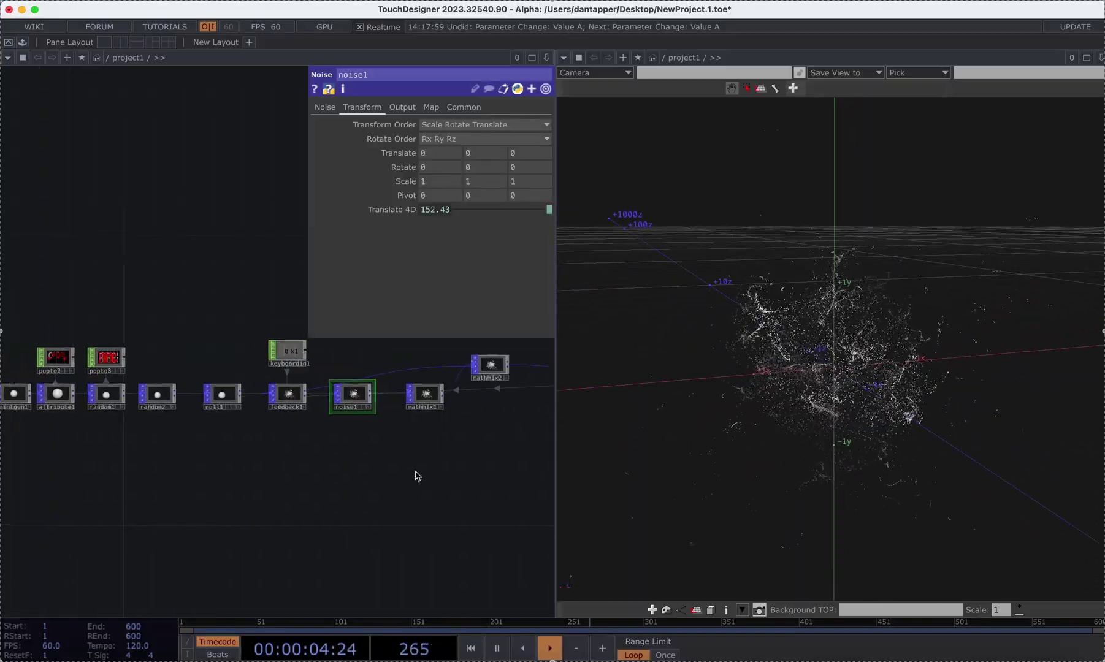
pyautogui.hscroll(-3, 187, 480)
pyautogui.click(148, 404)
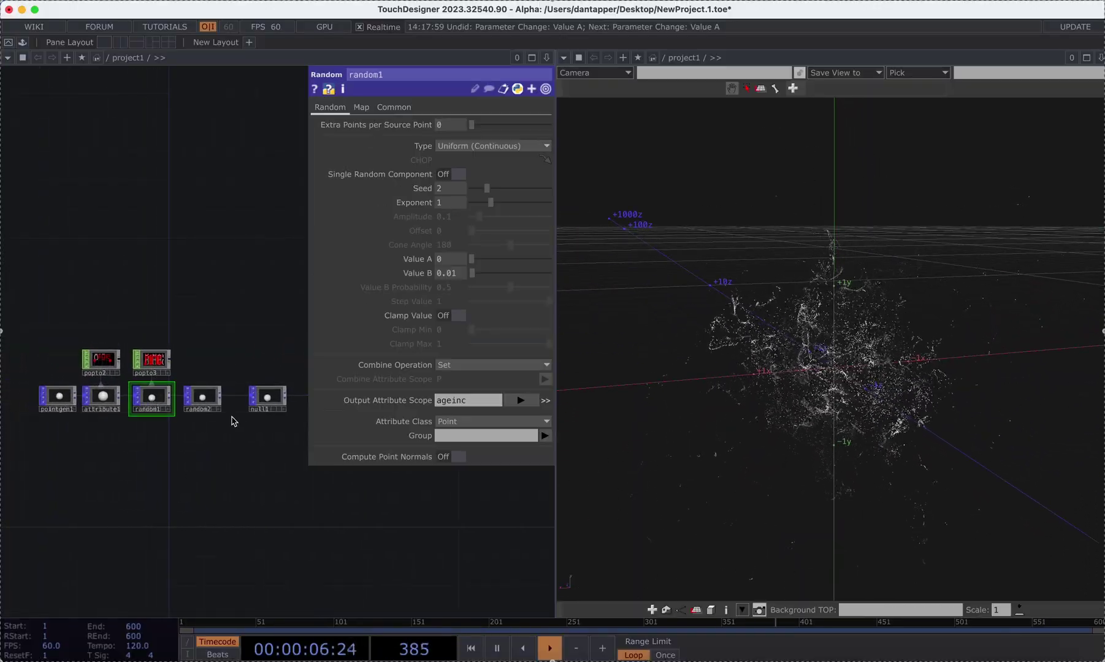
pyautogui.click(202, 399)
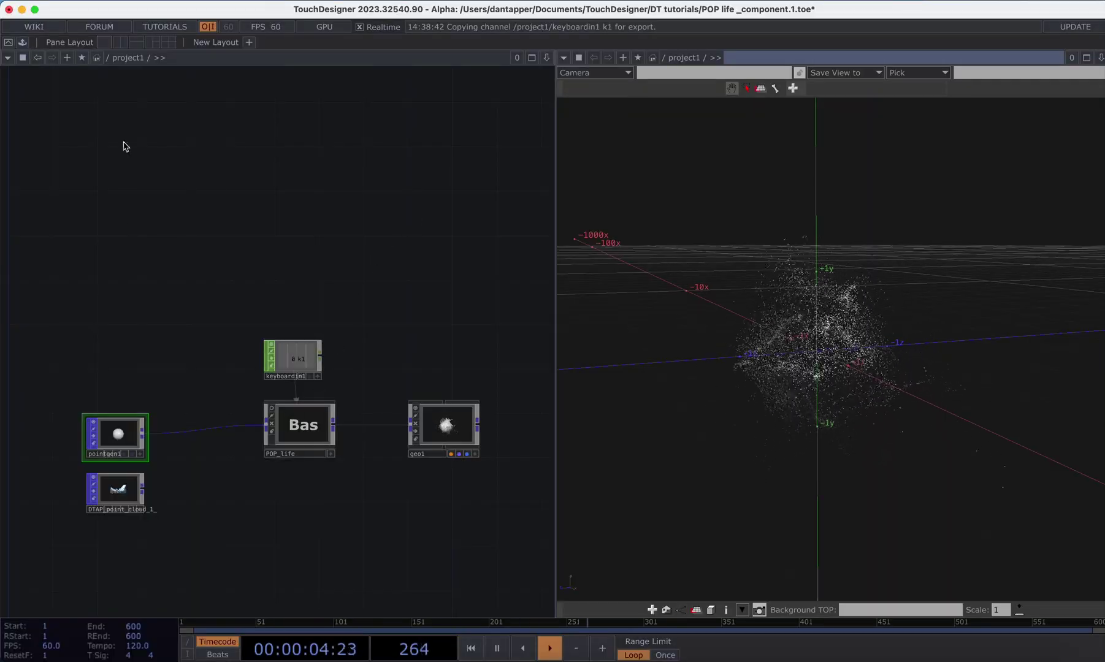
# Step: In the POP life component project, feed the DTAP point cloud into POP_life and show POP_life's custom parameters
pyautogui.moveTo(144, 493); pyautogui.dragTo(217, 432)
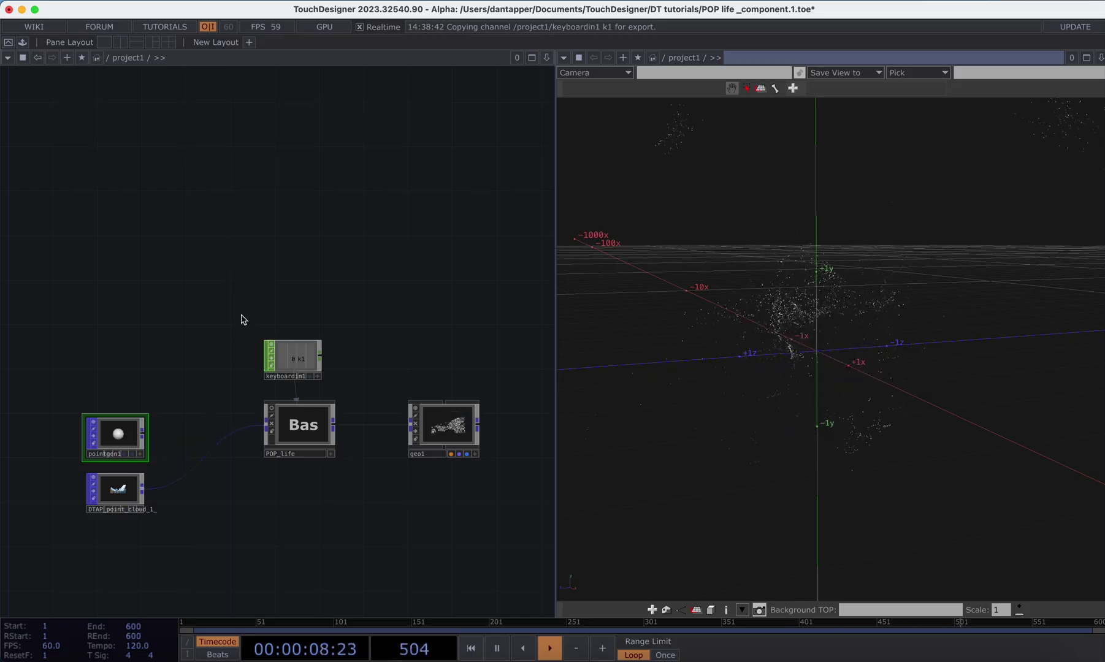
pyautogui.moveTo(716, 376); pyautogui.dragTo(899, 377)
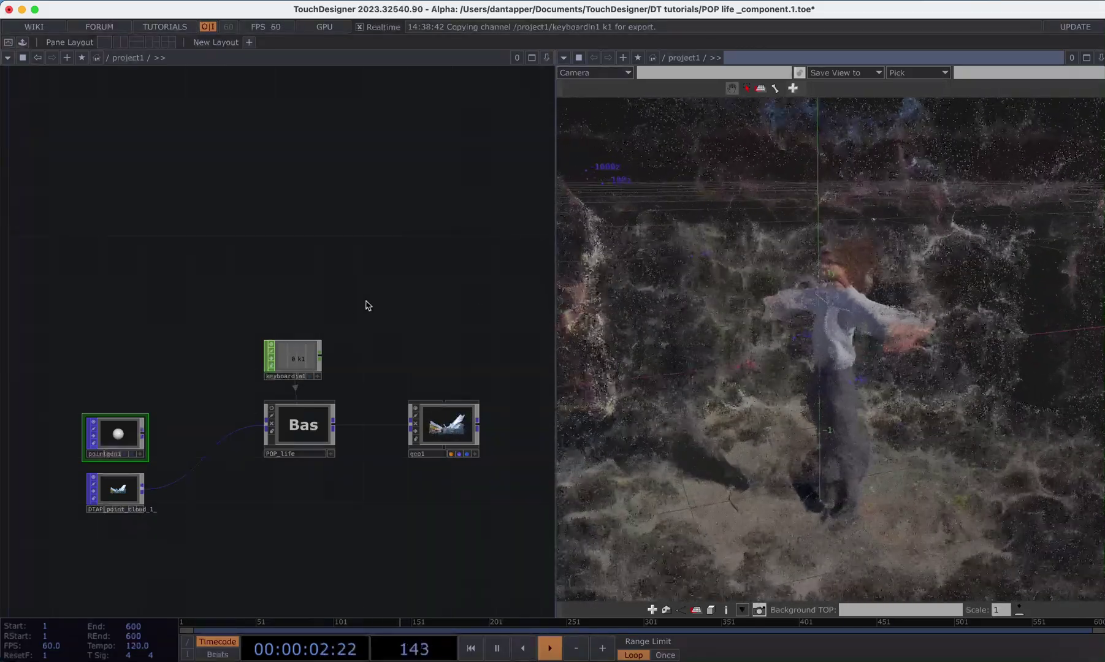
pyautogui.click(300, 426)
pyautogui.press('p')
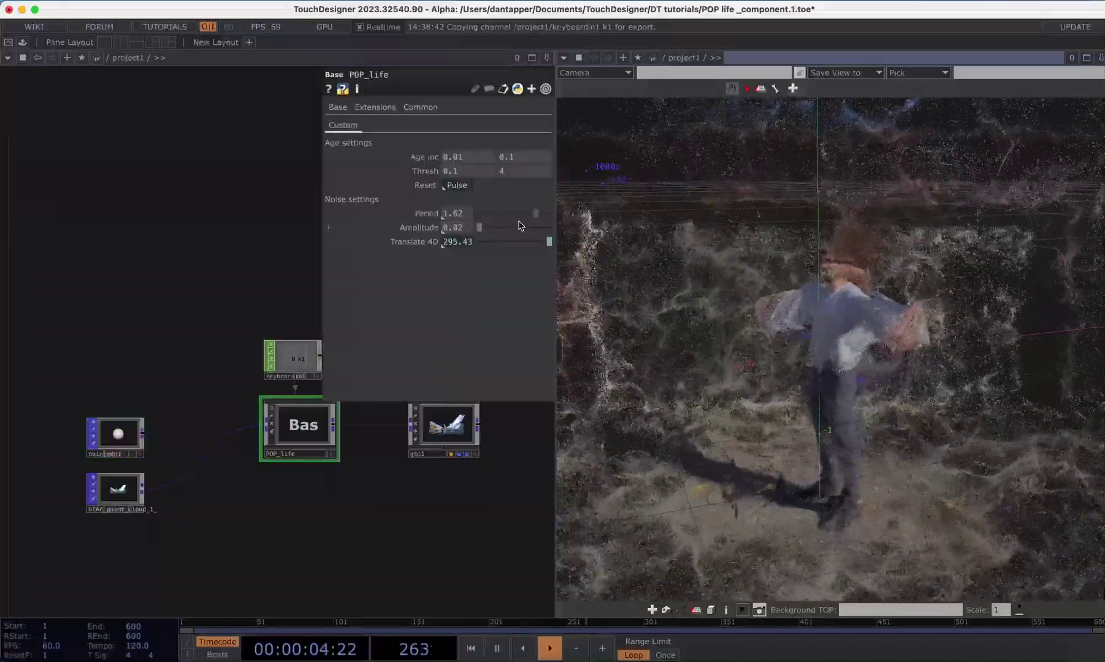
# Step: Switch POP_life's Translate 4D to a constant 0, try an Amplitude of about 0.338, and undo the Amplitude change
pyautogui.click(420, 244)
pyautogui.click(383, 256)
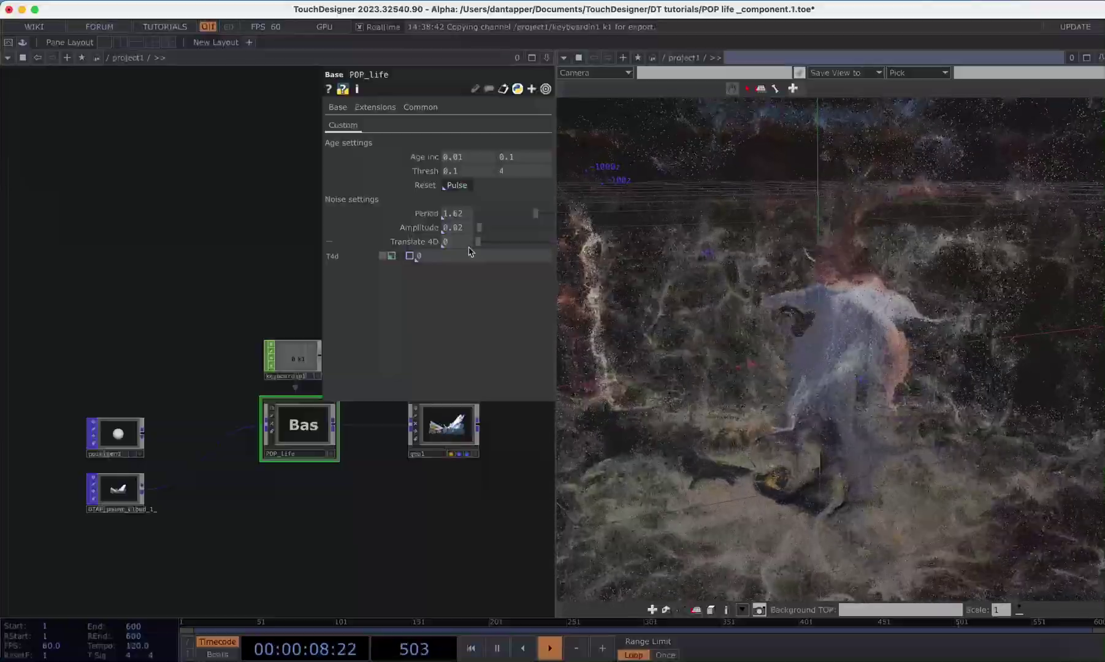
pyautogui.moveTo(477, 242); pyautogui.dragTo(504, 233)
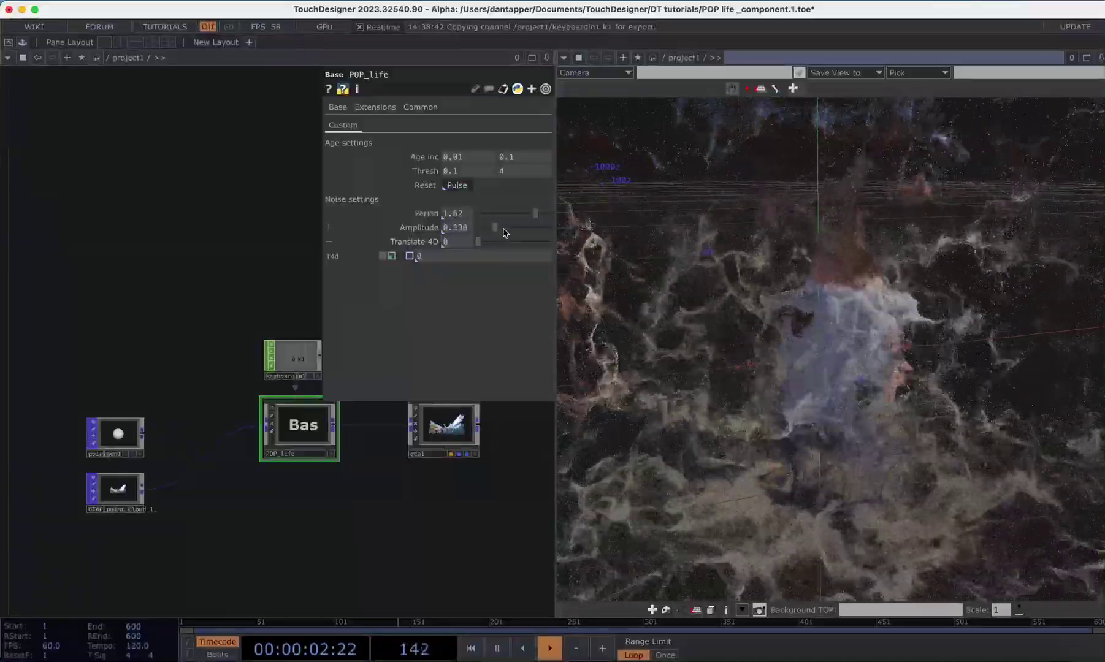
pyautogui.press('super+z')
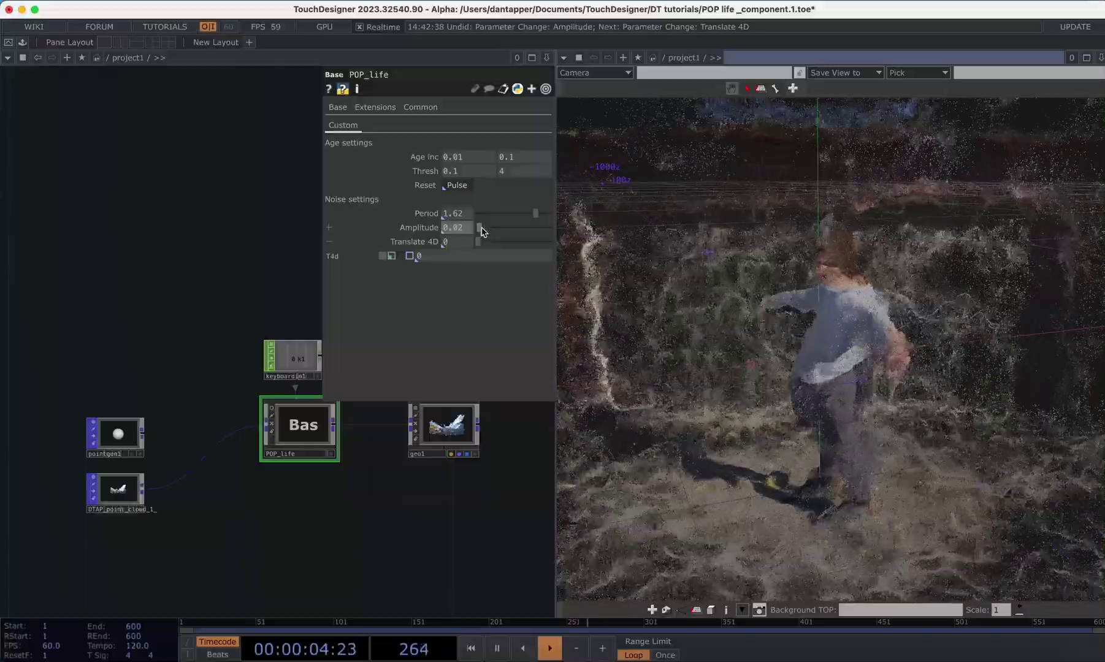
# Step: Try 1 as POP_life's upper Thresh value and settle on 2
pyautogui.click(518, 173)
pyautogui.write('1')
pyautogui.press('Return')
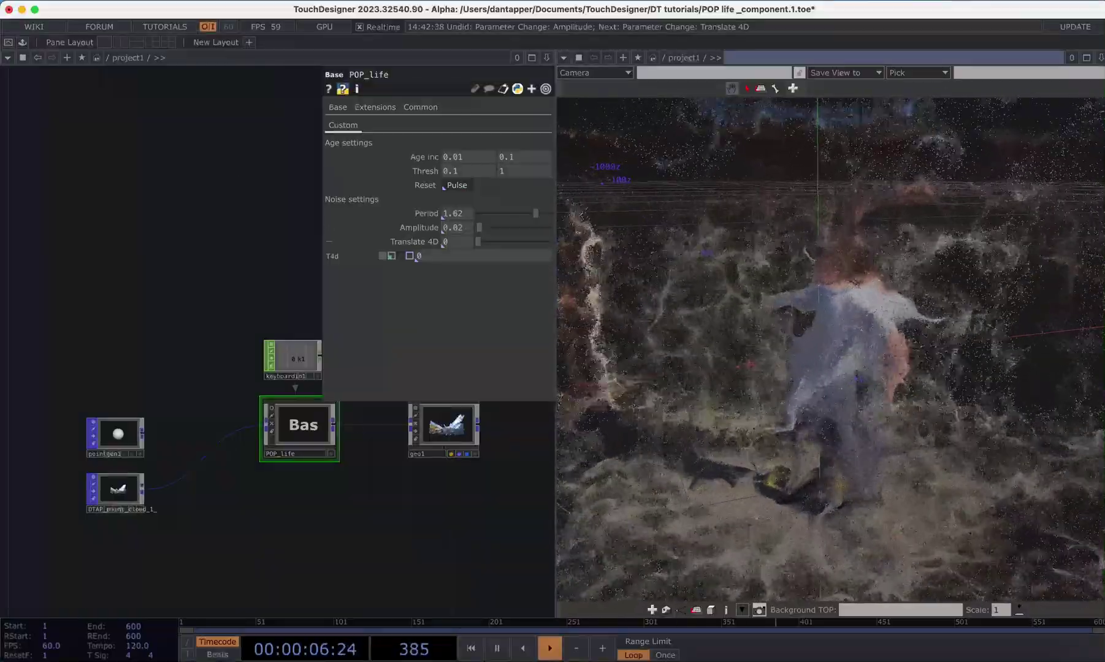
pyautogui.moveTo(895, 301); pyautogui.dragTo(968, 302)
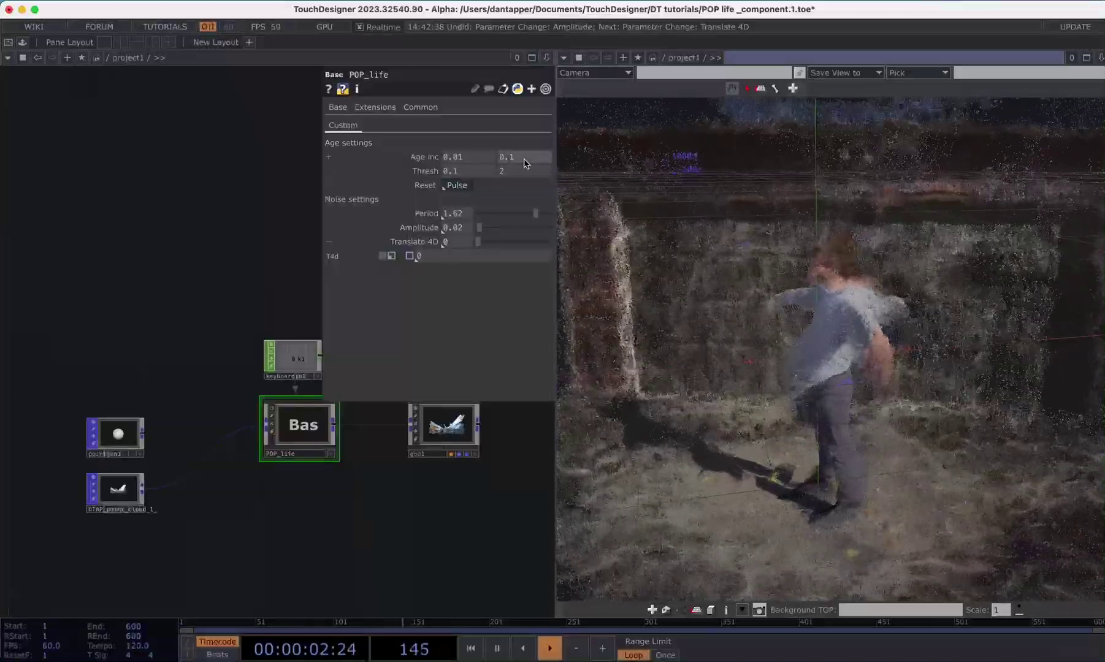
# Step: Try 2 as POP_life's upper Age Inc value and settle on 0.4
pyautogui.moveTo(525, 163); pyautogui.dragTo(269, 175)
pyautogui.write('2')
pyautogui.press('Return')
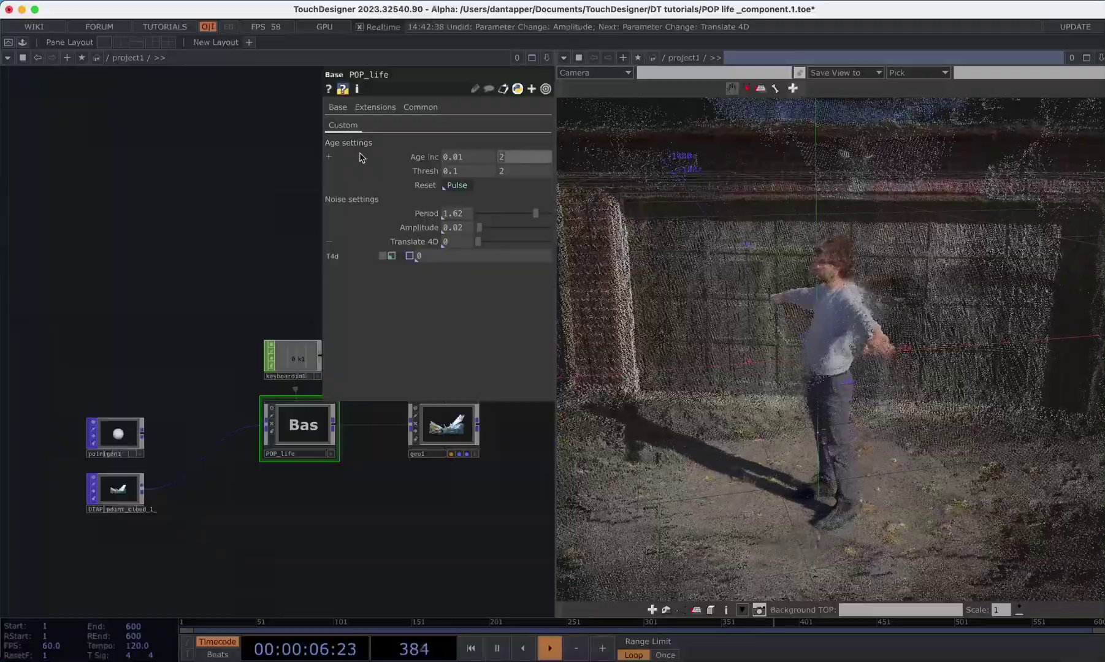
pyautogui.write('0.4')
pyautogui.press('Return')
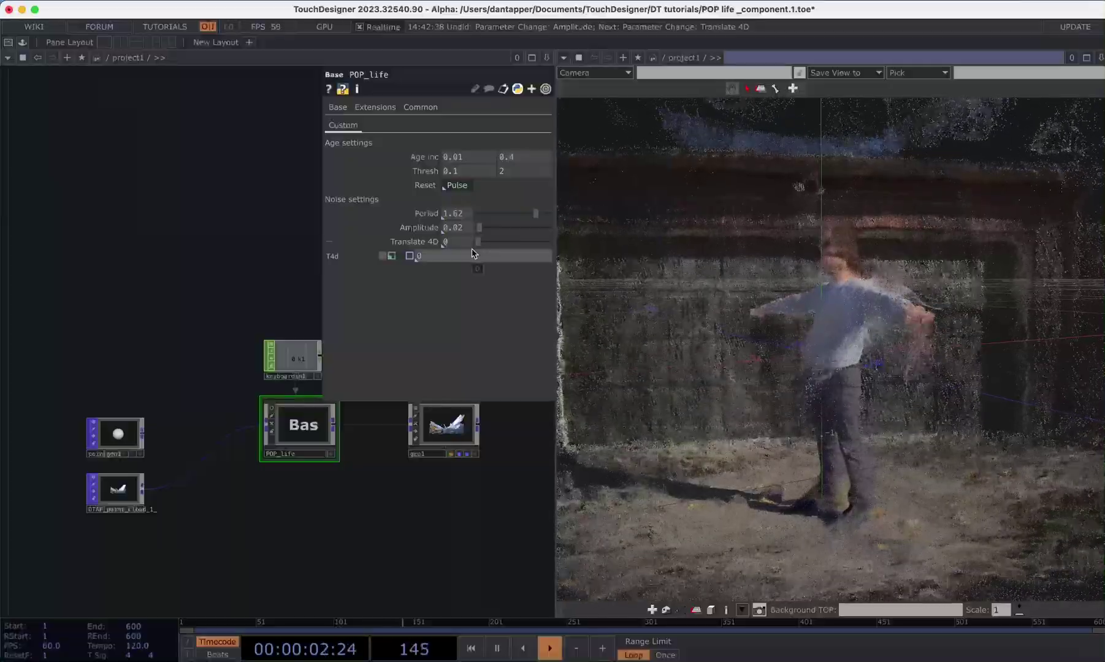
# Step: Switch POP_life's Translate 4D back to expression mode and set its expression to absTime.seconds*1
pyautogui.click(459, 243)
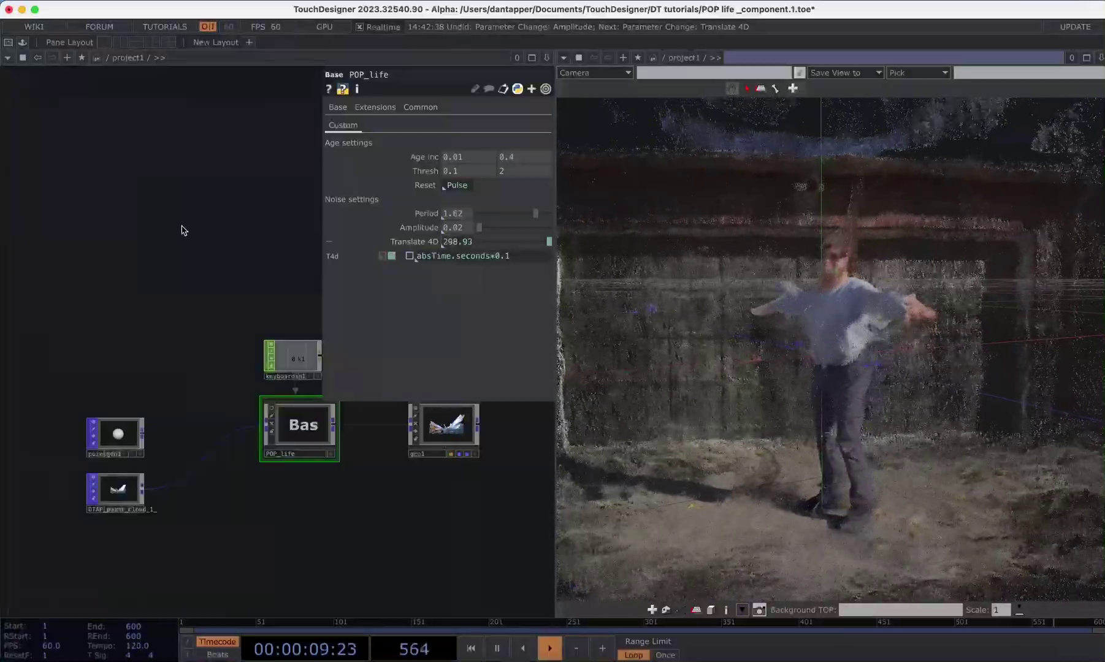
pyautogui.moveTo(929, 238); pyautogui.dragTo(757, 279)
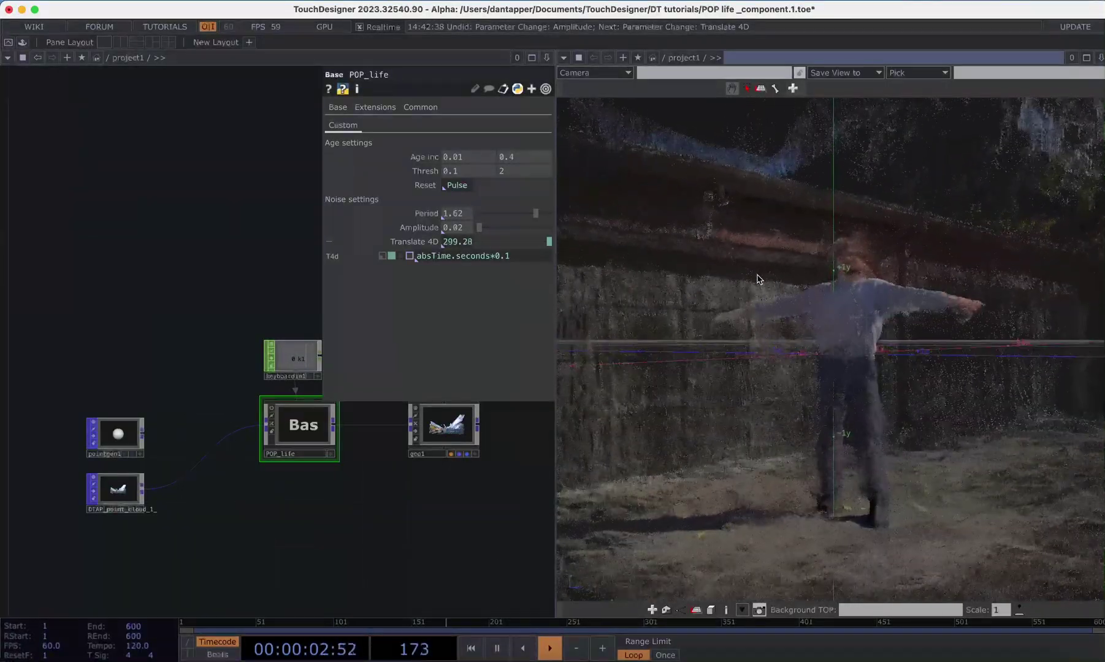
pyautogui.click(528, 259)
pyautogui.press('BackSpace')
pyautogui.press('BackSpace')
pyautogui.press('BackSpace')
pyautogui.write('1')
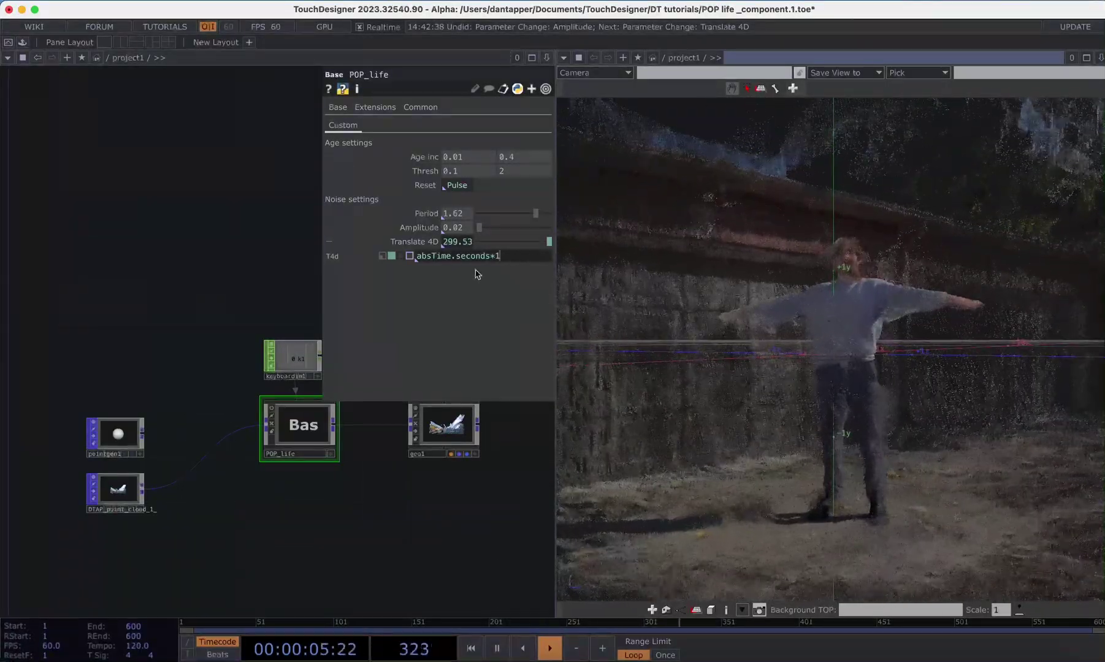
pyautogui.press('Return')
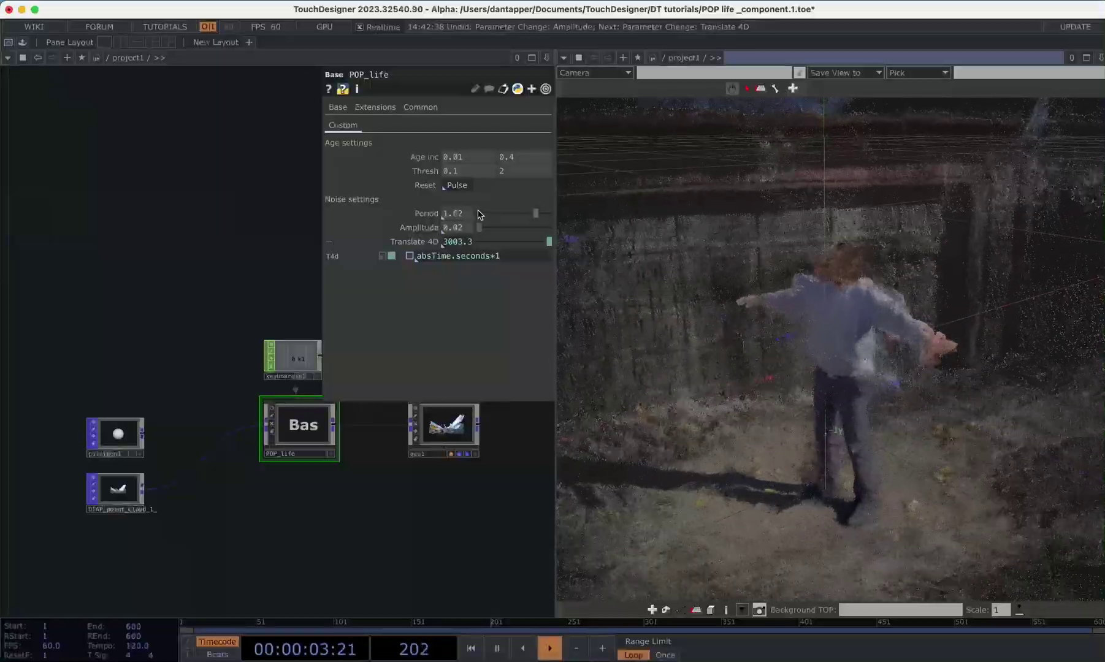
# Step: Set POP_life's noise Period to 3
pyautogui.click(445, 213)
pyautogui.write('3')
pyautogui.click(253, 220)
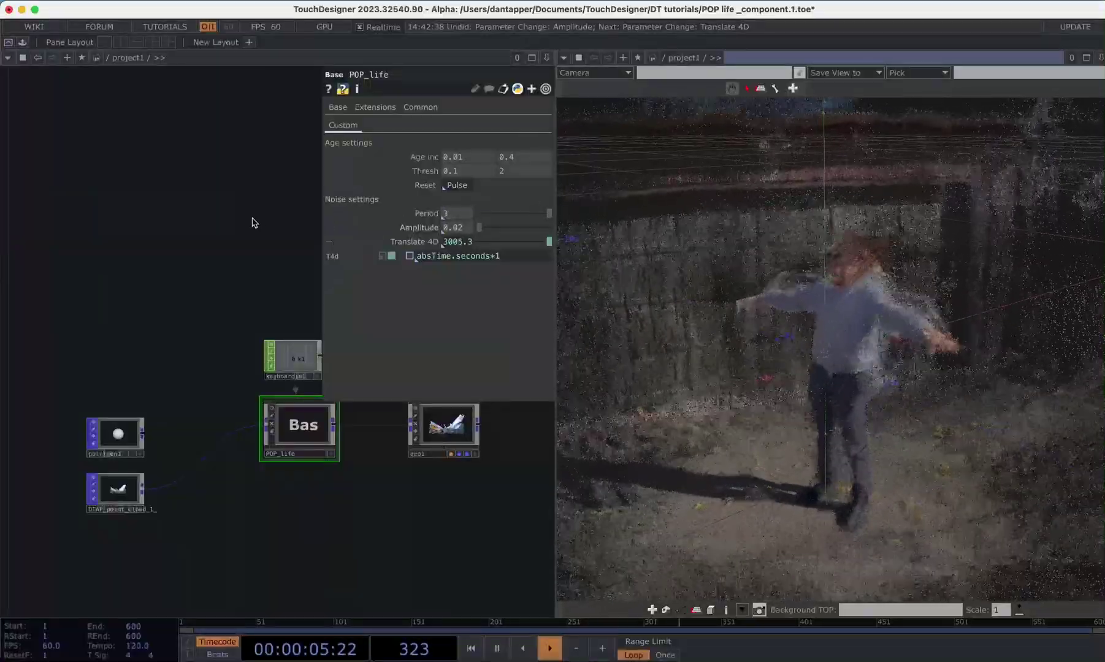